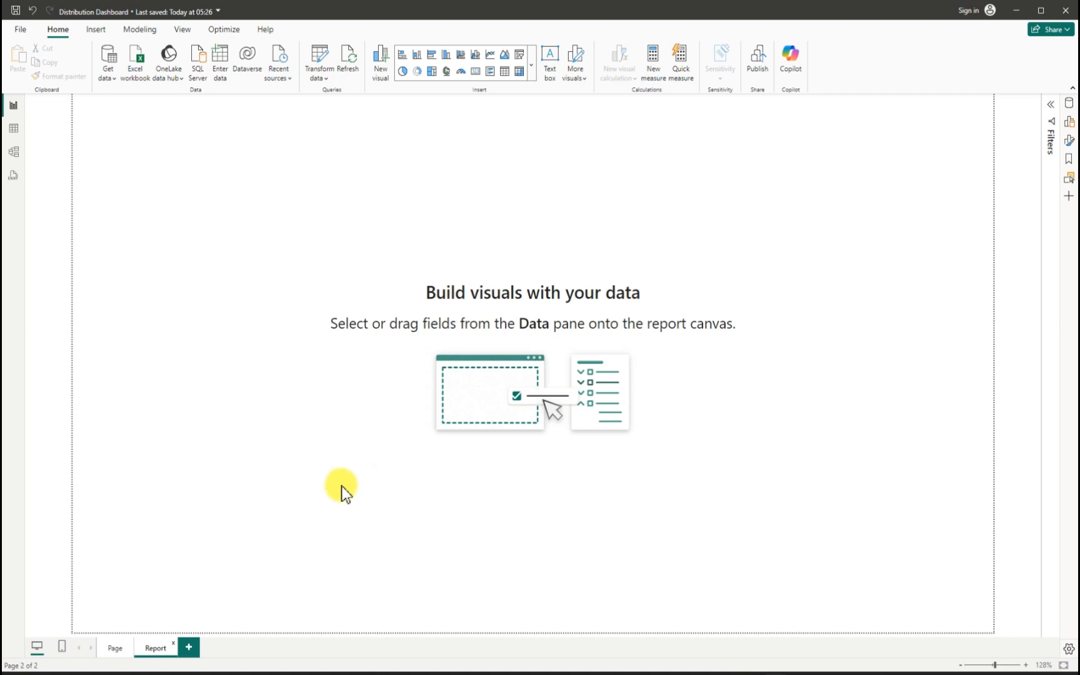
- Show the Build and Data panes and insert a line and stacked column chart on the Report page
click(1069, 122)
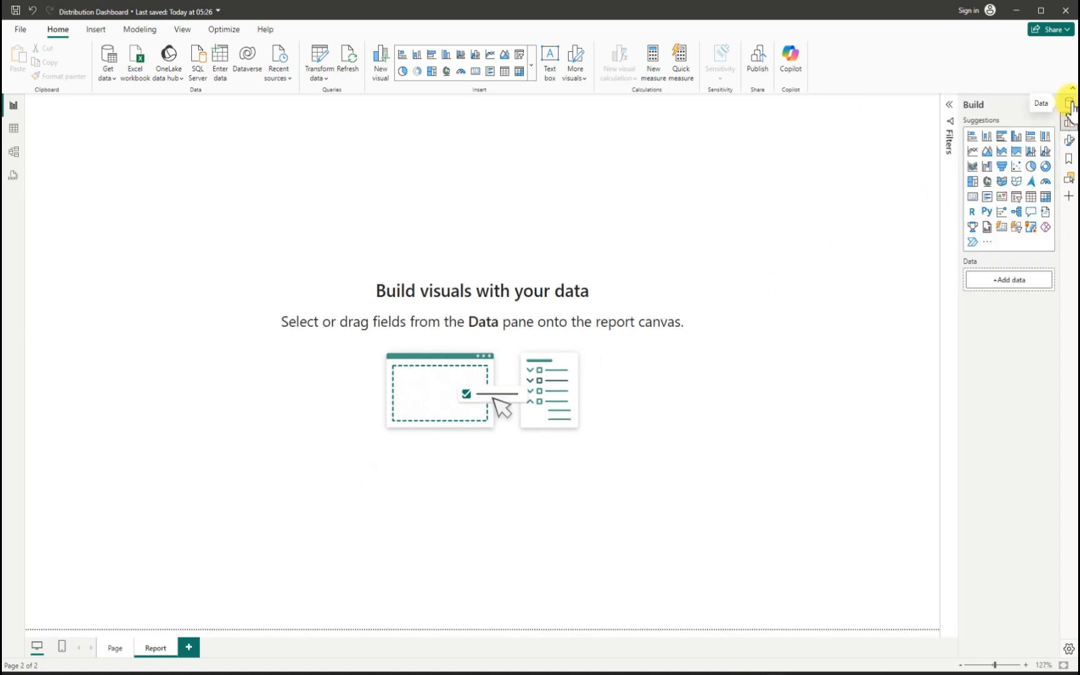
click(1070, 104)
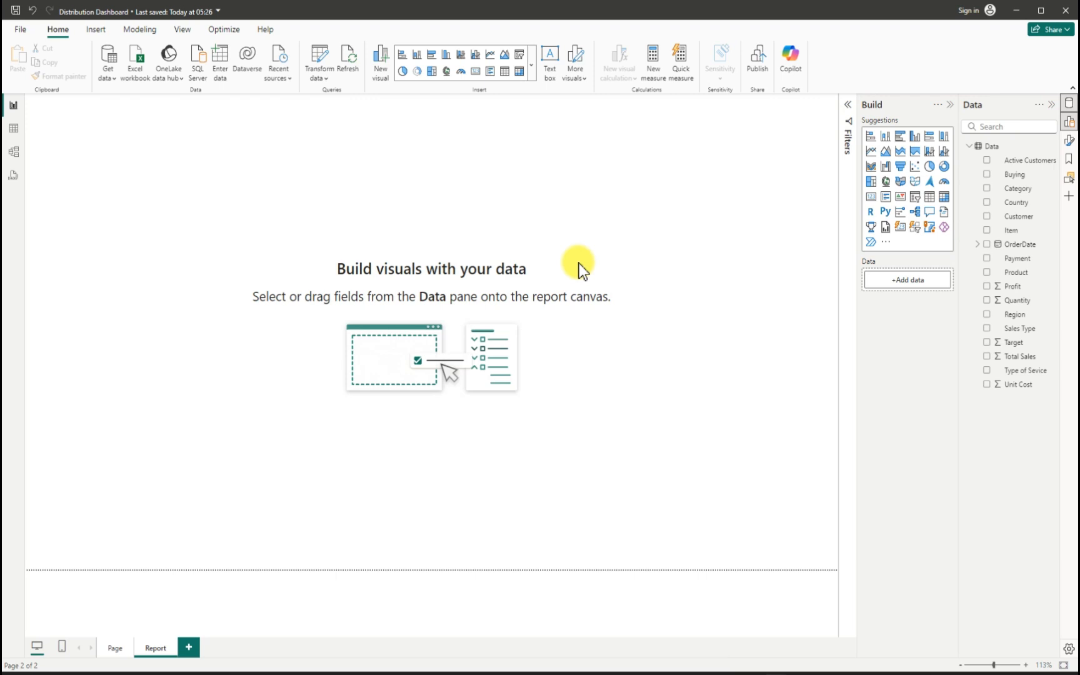
click(930, 152)
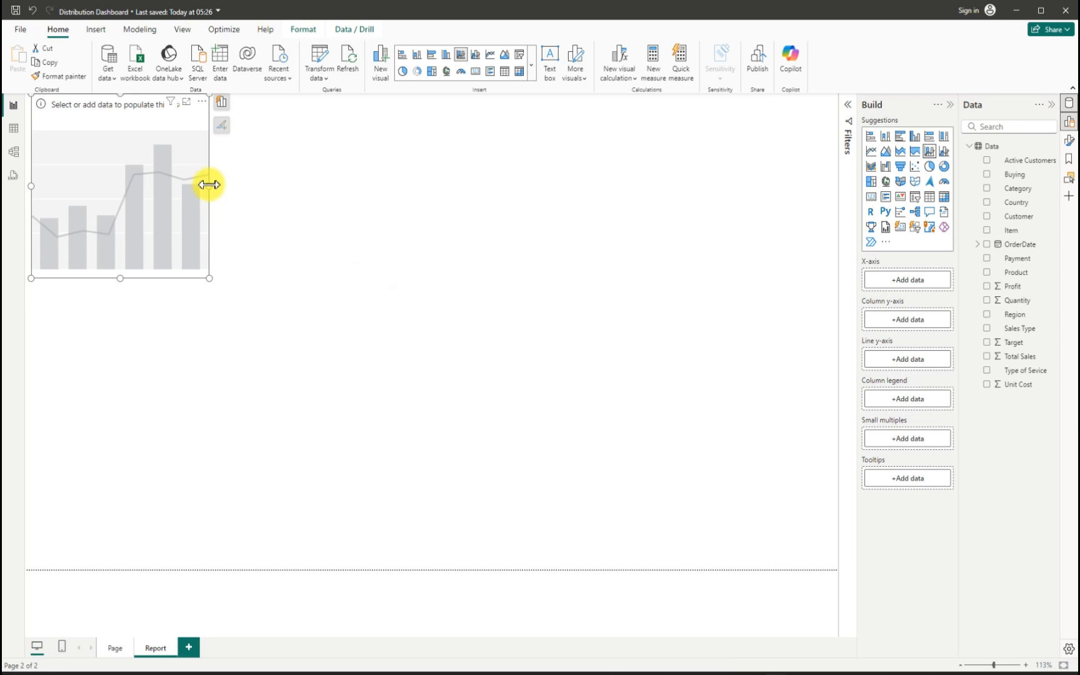
- Widen the empty combo chart and position it slightly below the upper edge of the report page
drag(211, 186, 398, 232)
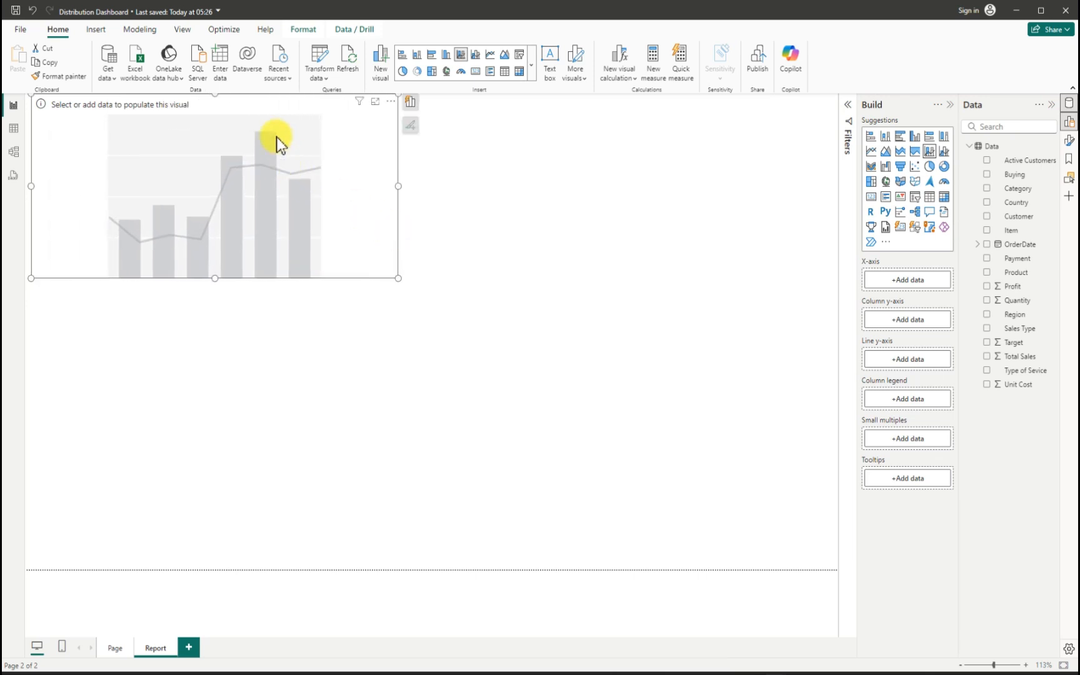
drag(276, 137, 254, 151)
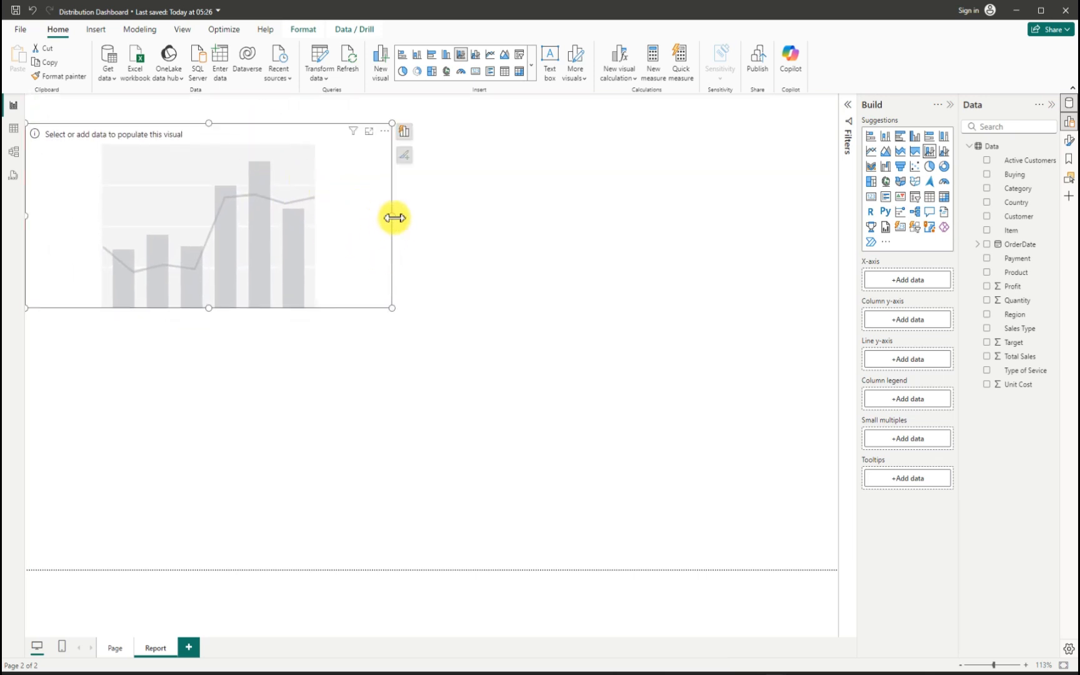
drag(394, 218, 328, 218)
drag(265, 186, 272, 186)
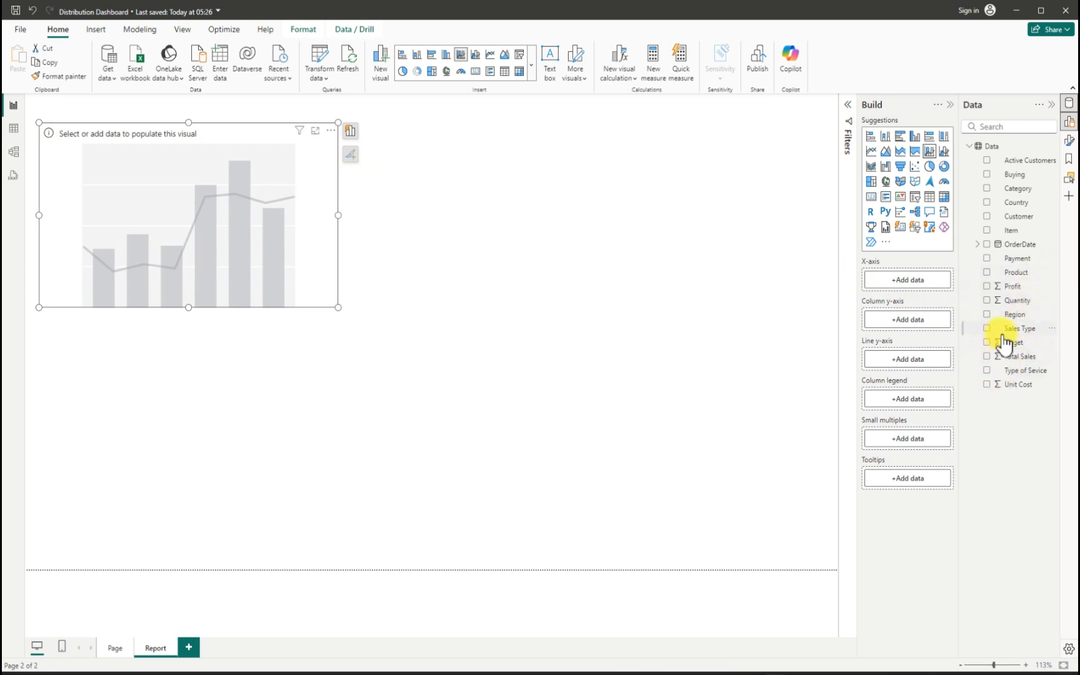
- Plot Total Sales as the chart's columns, split by Month from the OrderDate date hierarchy
click(987, 358)
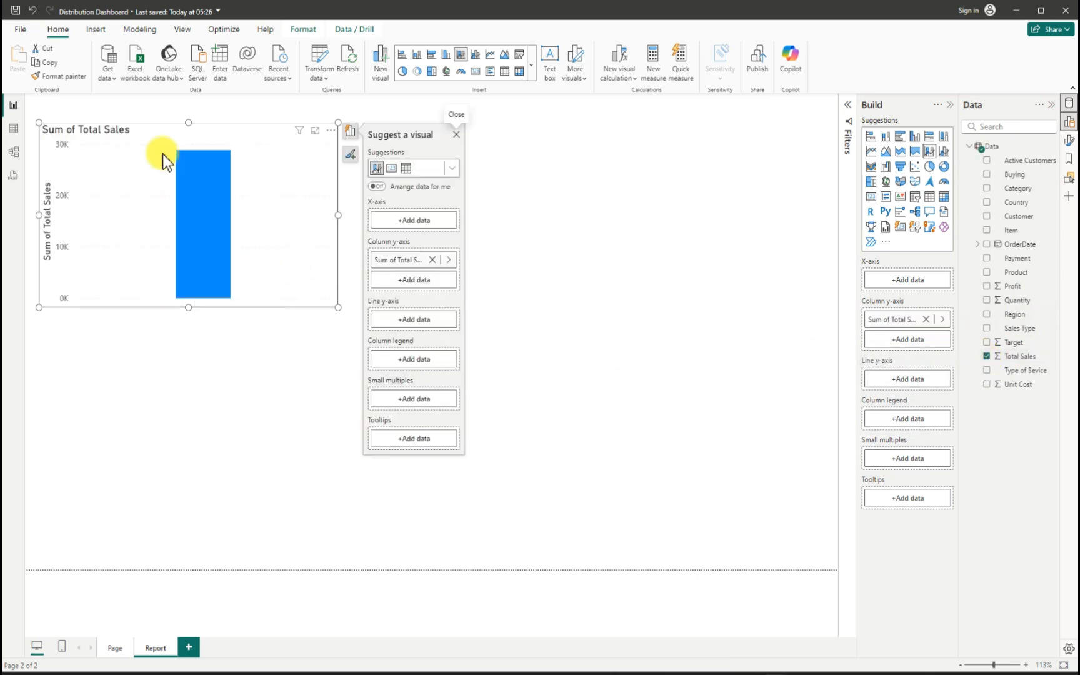
drag(244, 136, 243, 154)
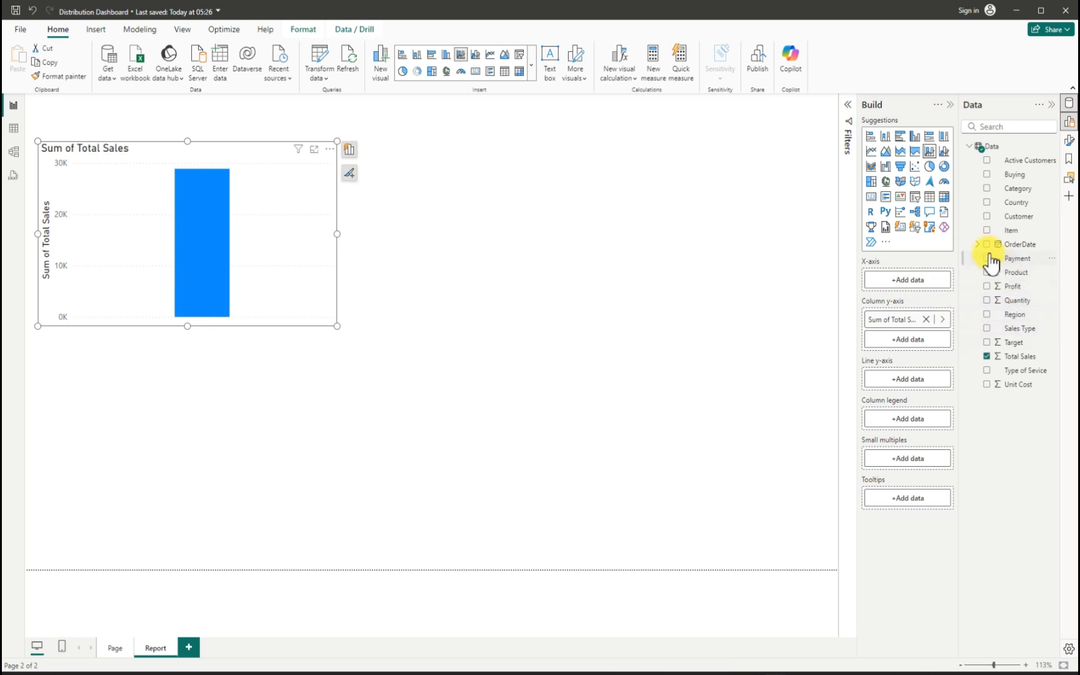
click(974, 245)
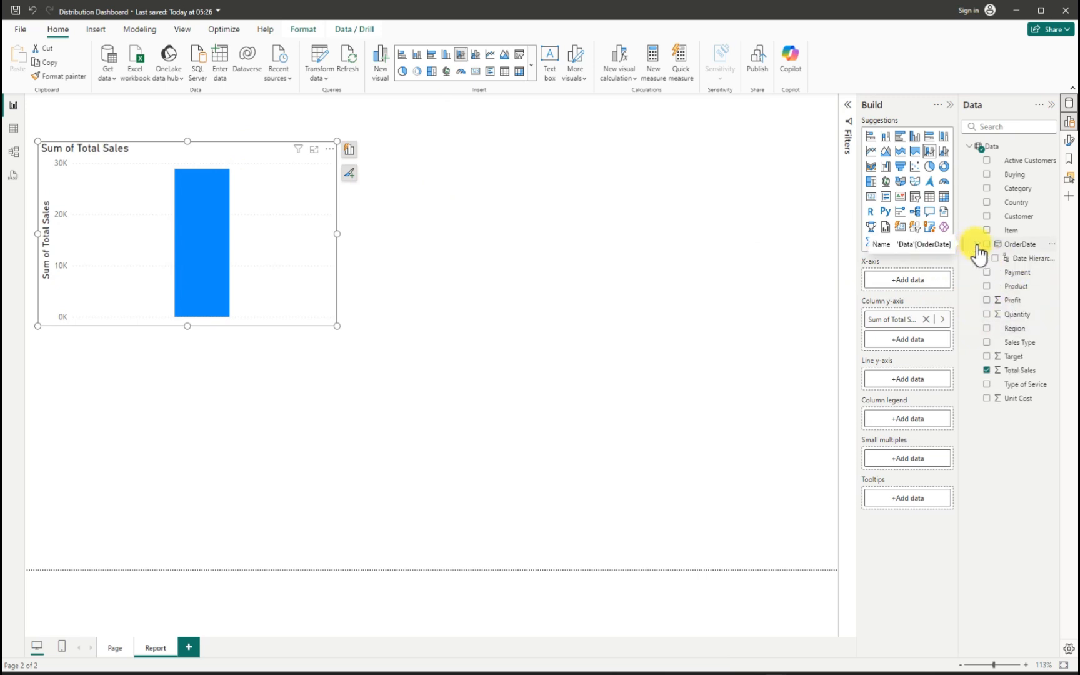
click(977, 245)
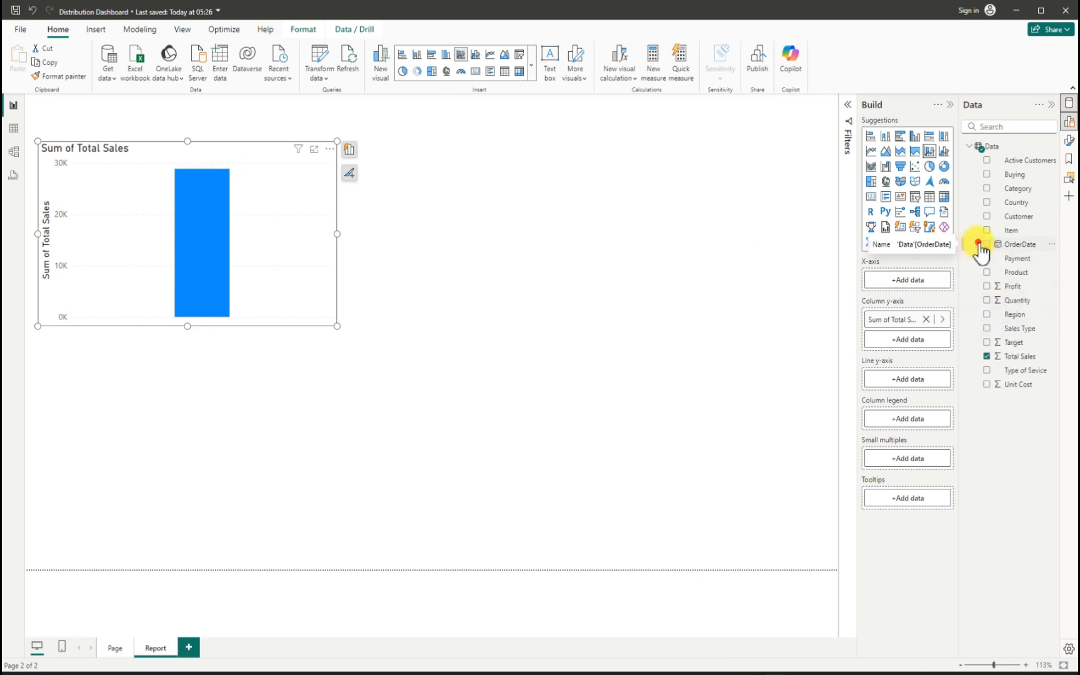
click(978, 245)
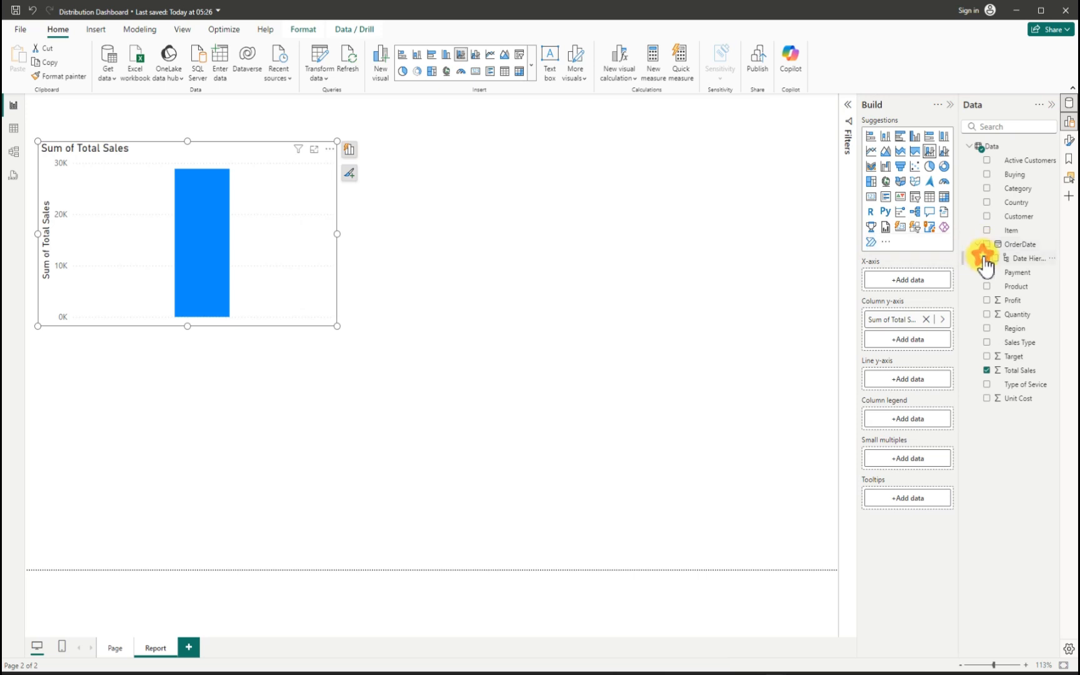
click(987, 260)
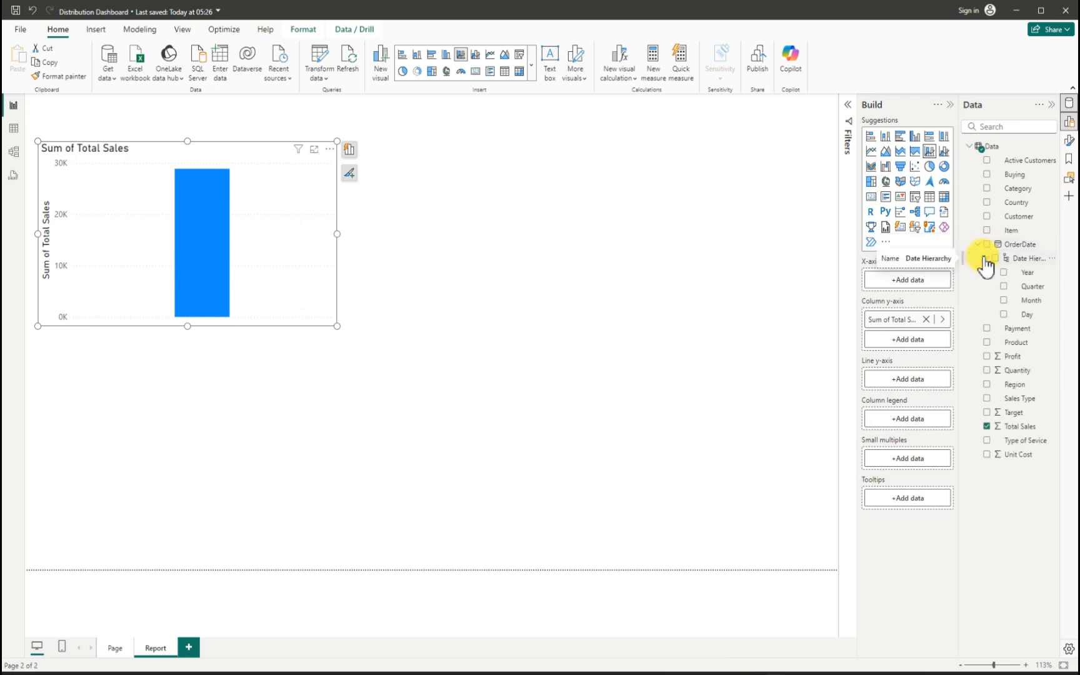
click(1004, 301)
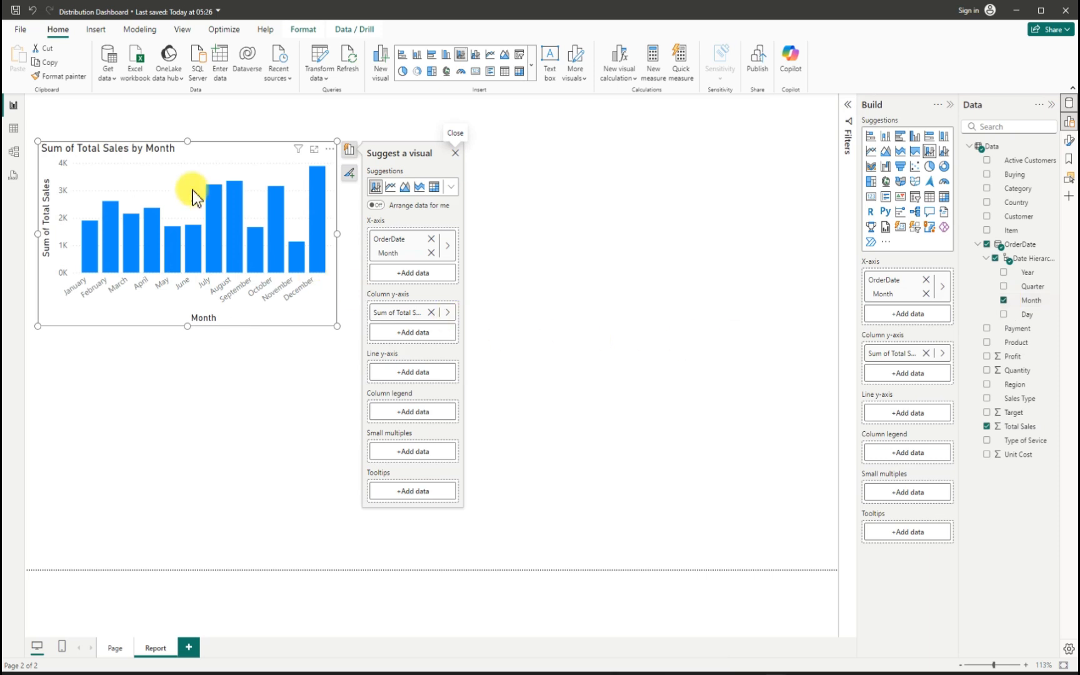
- Add Target as the chart's line y-axis values and widen the chart, aligning it with the page's left edge
click(216, 156)
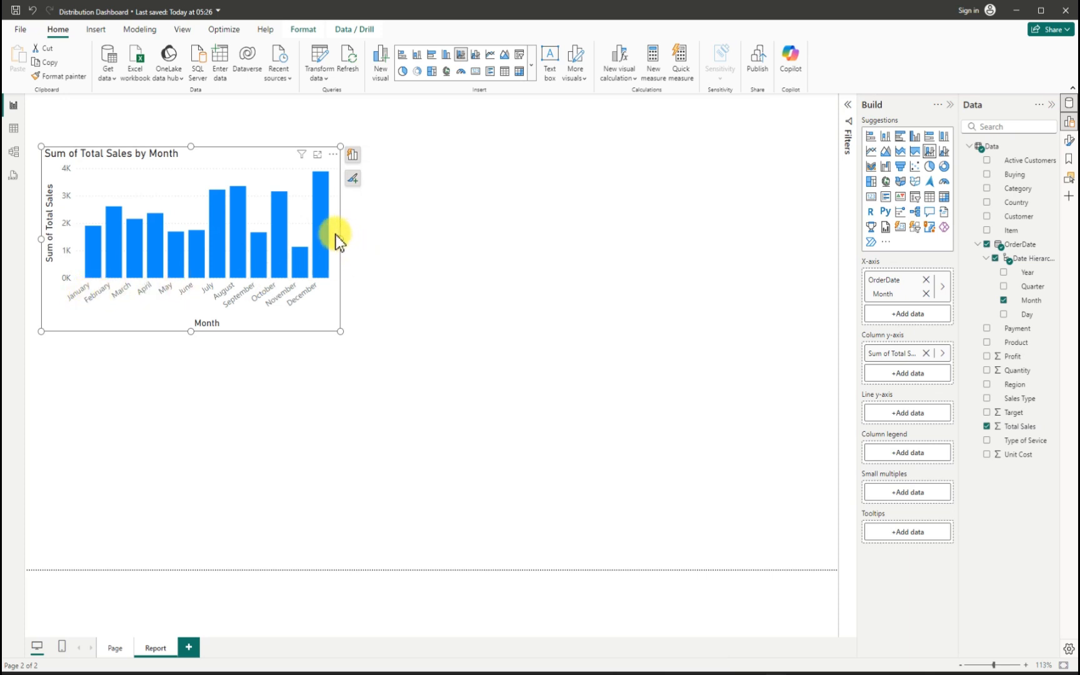
drag(342, 241, 371, 244)
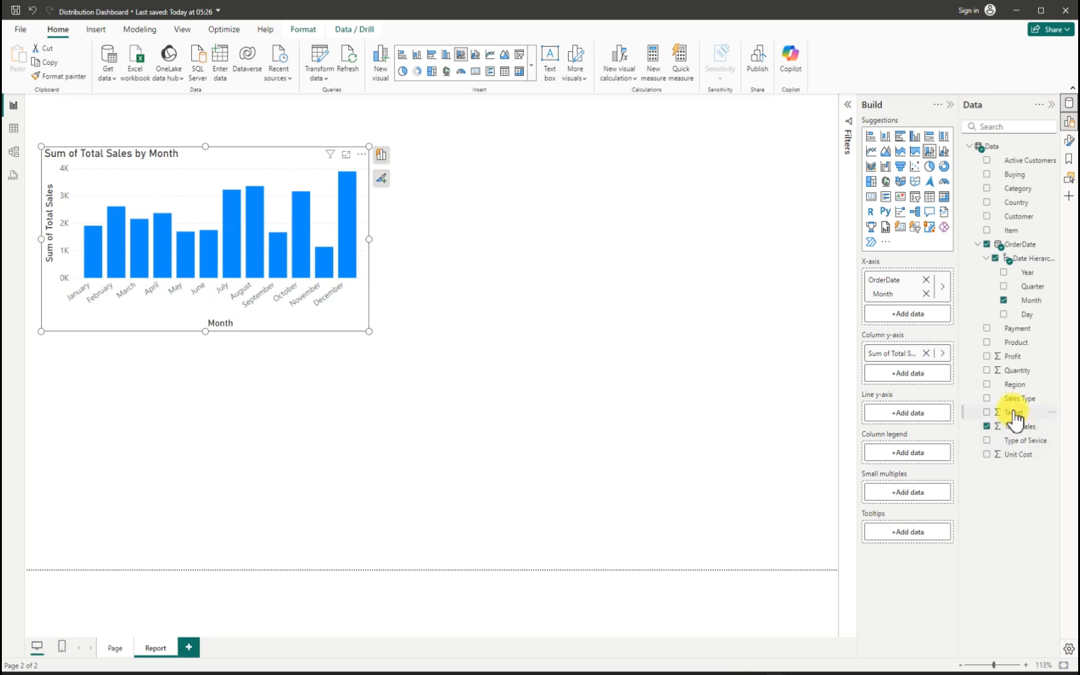
mouse_move(1013, 410)
mouse_down()
mouse_move(996, 482)
mouse_move(904, 411)
mouse_move(918, 415)
mouse_move(895, 415)
mouse_move(913, 417)
mouse_up()
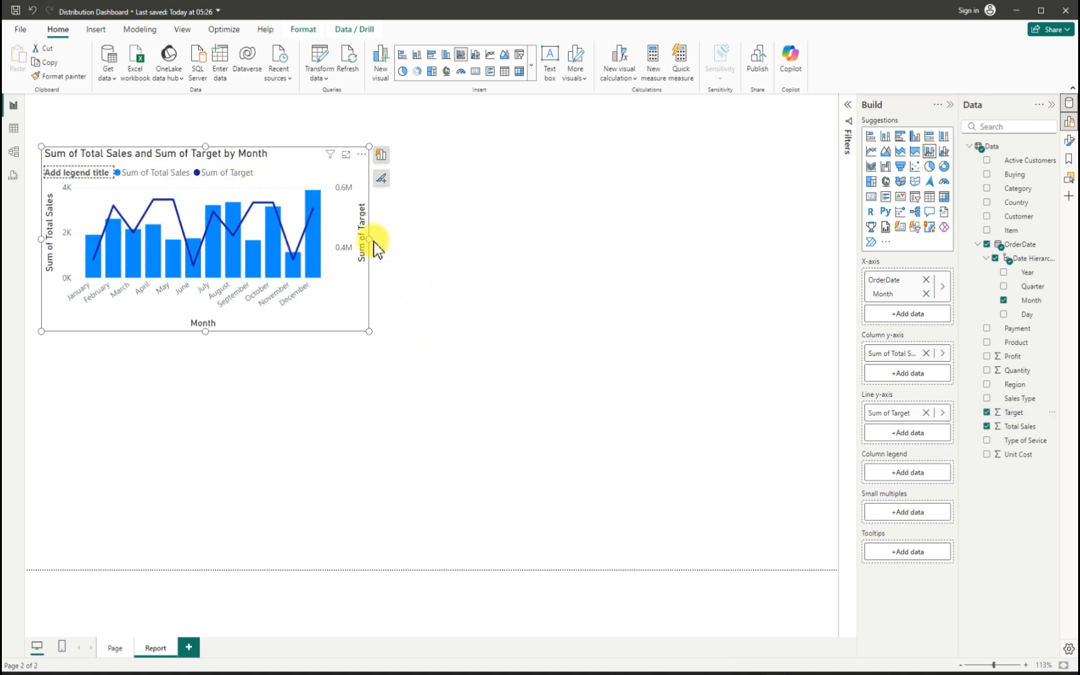
drag(373, 242, 419, 253)
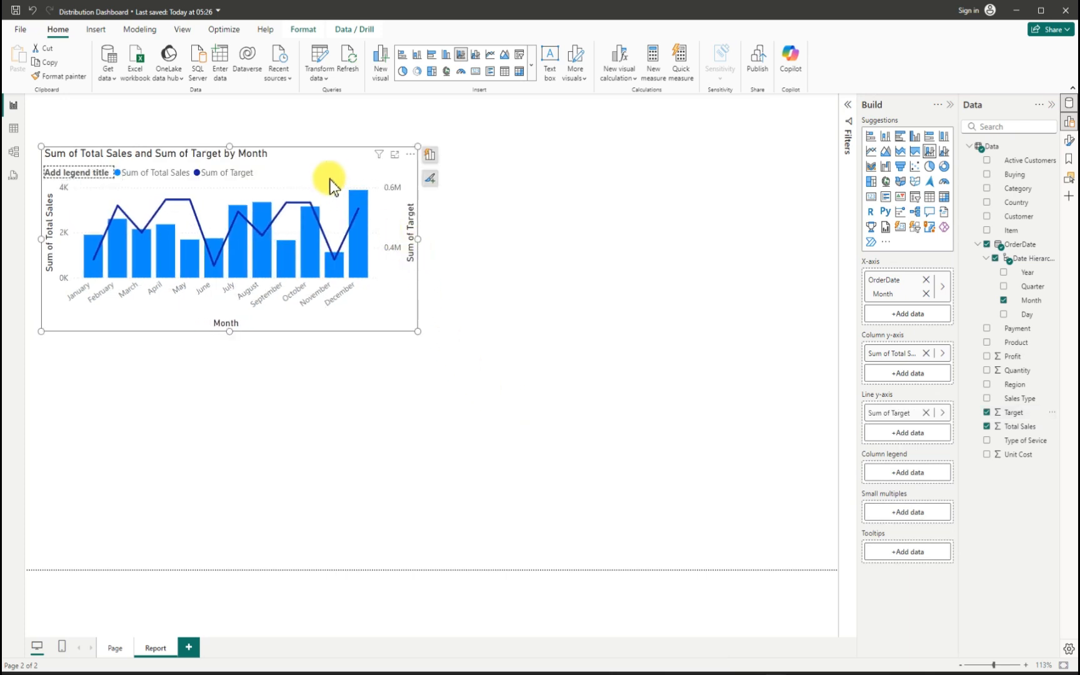
drag(325, 168, 303, 171)
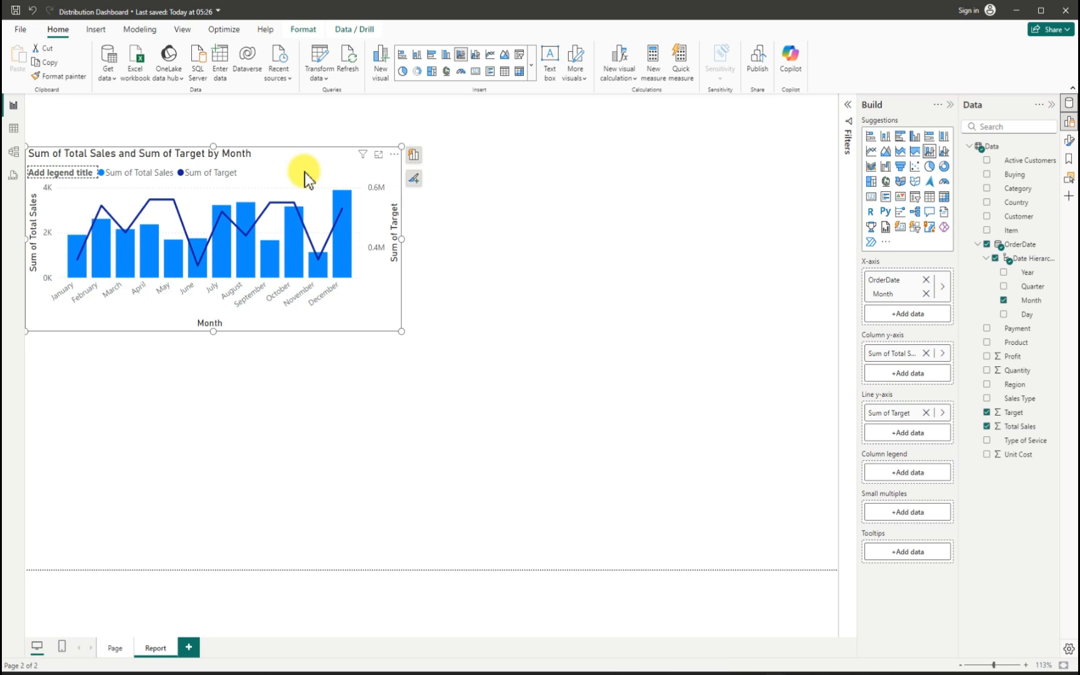
- Change the combo chart's title text to "Sales & Target by Month" in its format settings
click(395, 155)
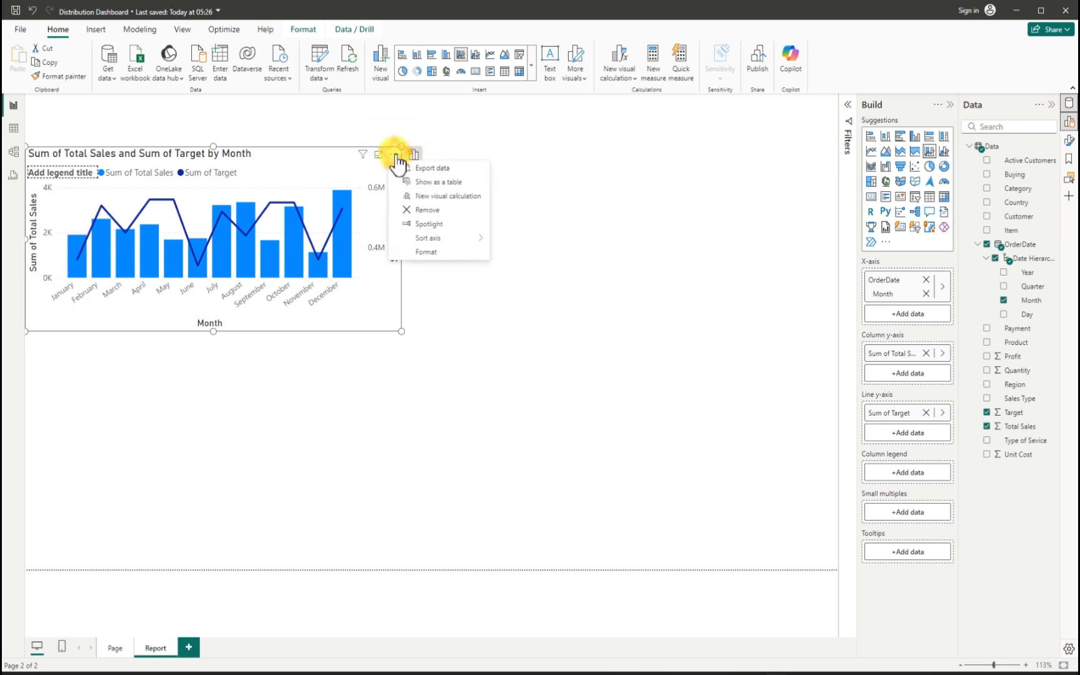
click(422, 250)
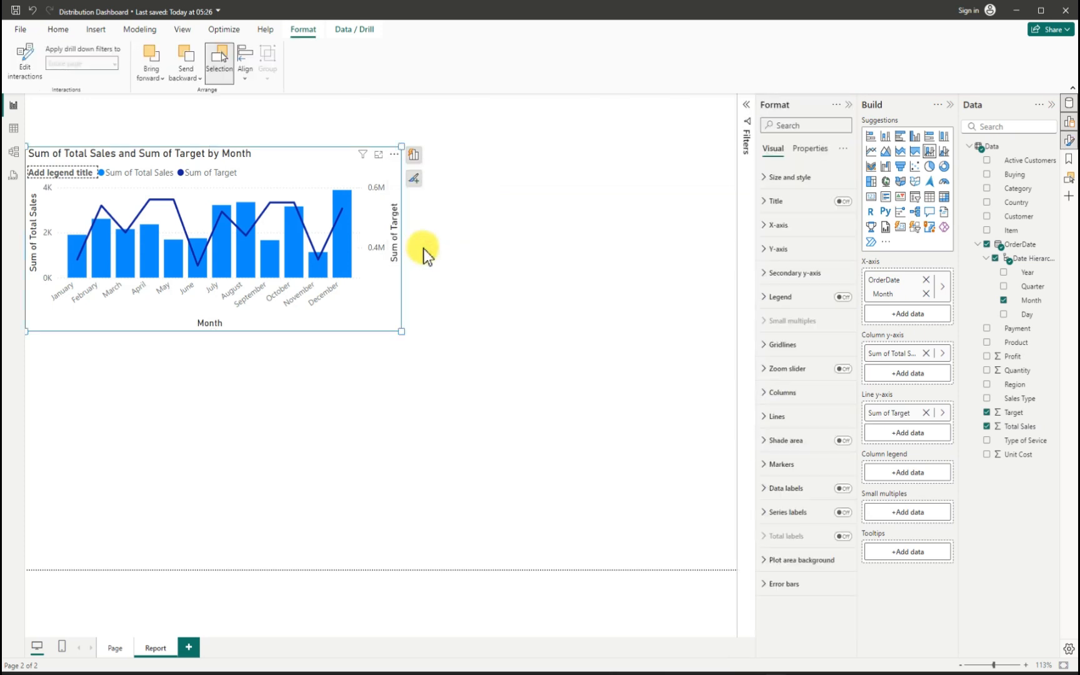
click(765, 203)
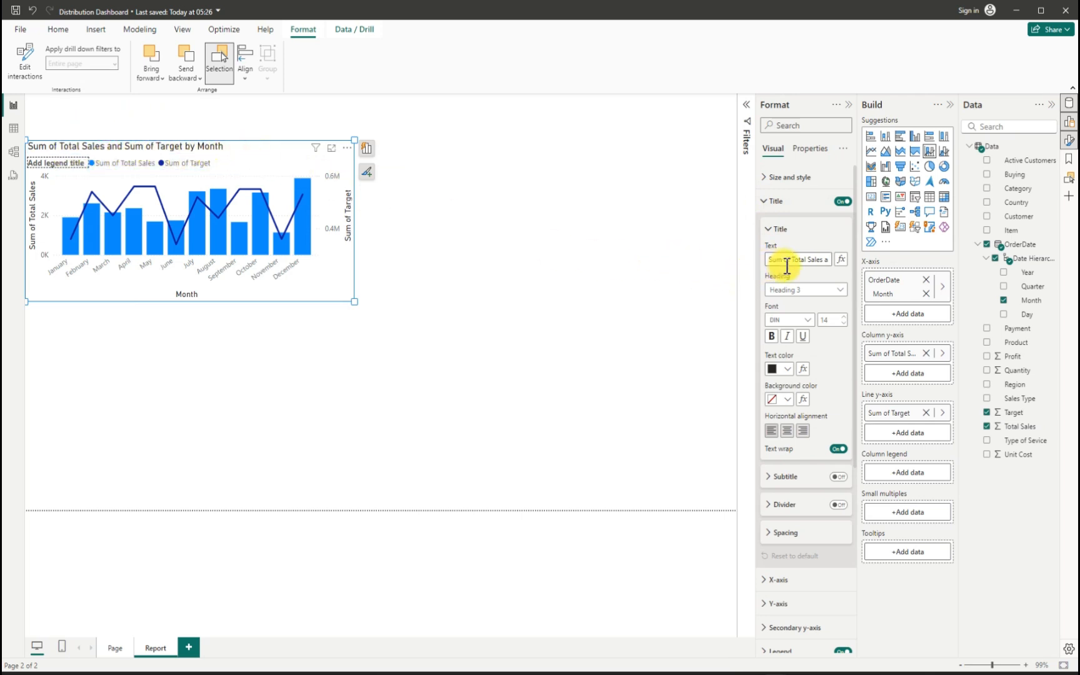
drag(807, 259, 772, 258)
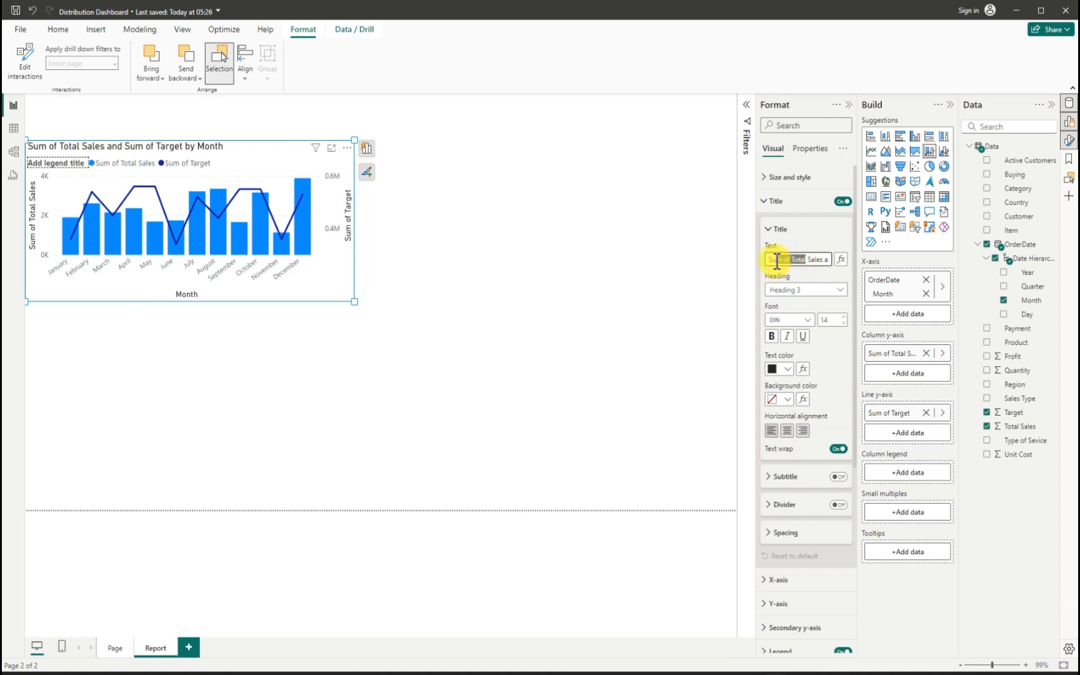
key(BackSpace)
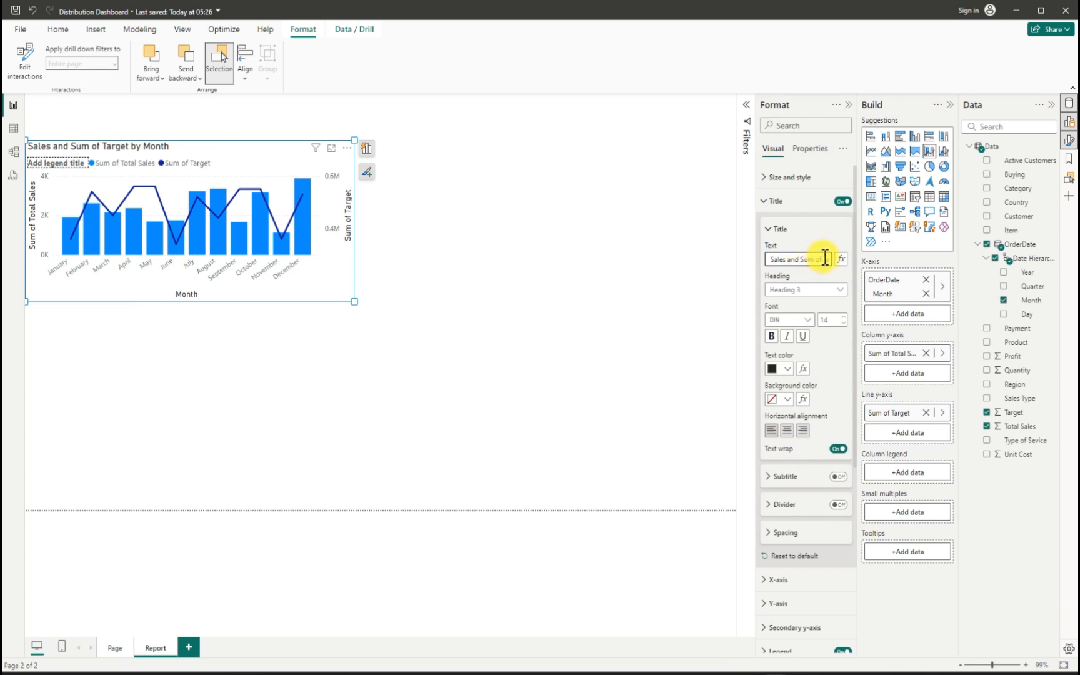
mouse_move(787, 259)
mouse_down()
mouse_move(829, 259)
mouse_move(795, 260)
mouse_up()
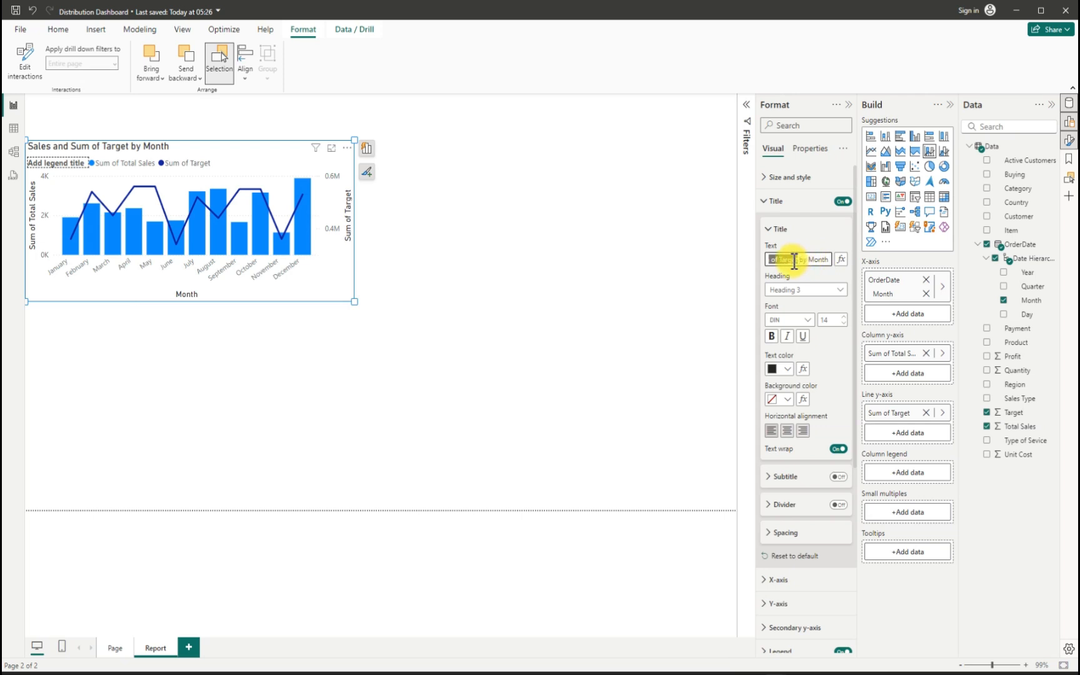
key(BackSpace)
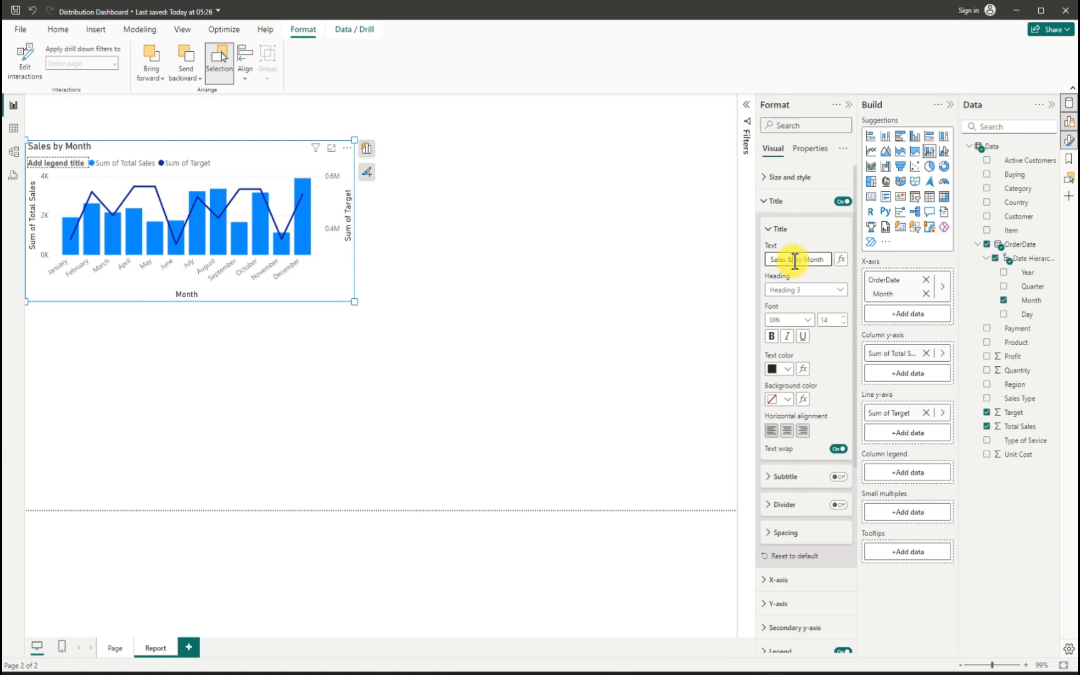
text(& Target)
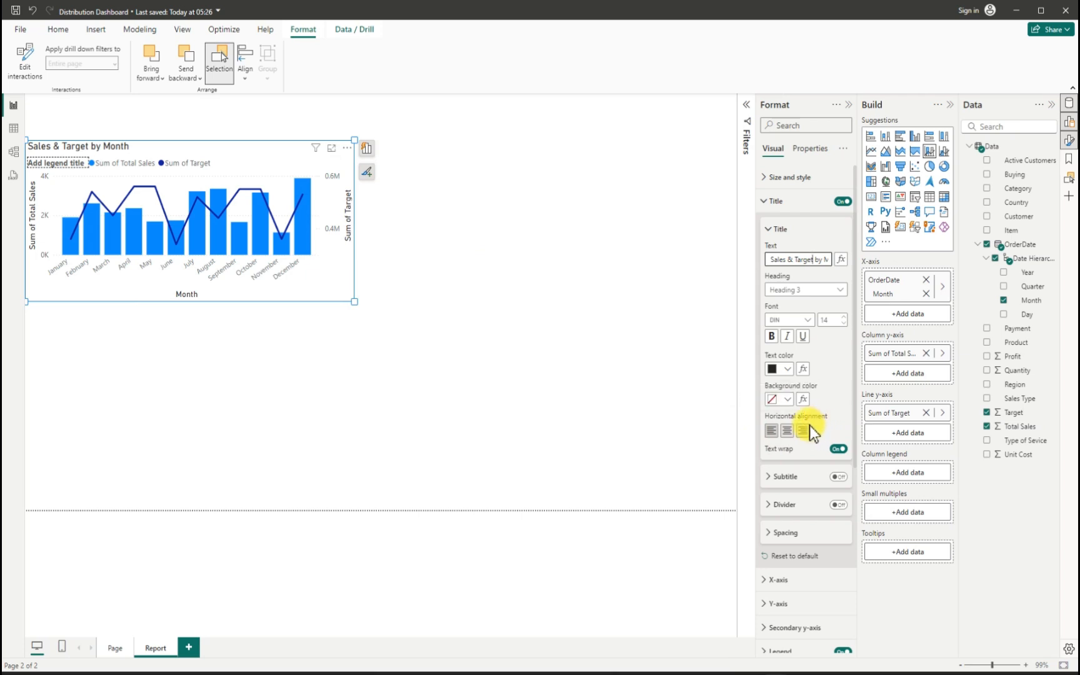
- Try right alignment for the chart title and settle on centre alignment
click(784, 431)
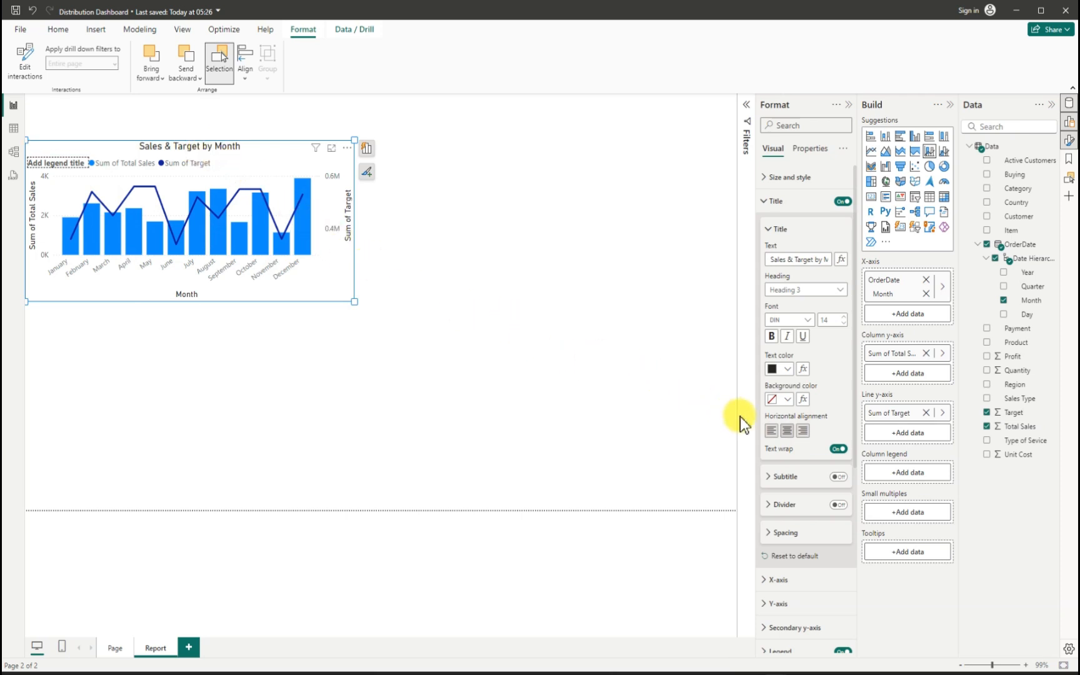
click(803, 431)
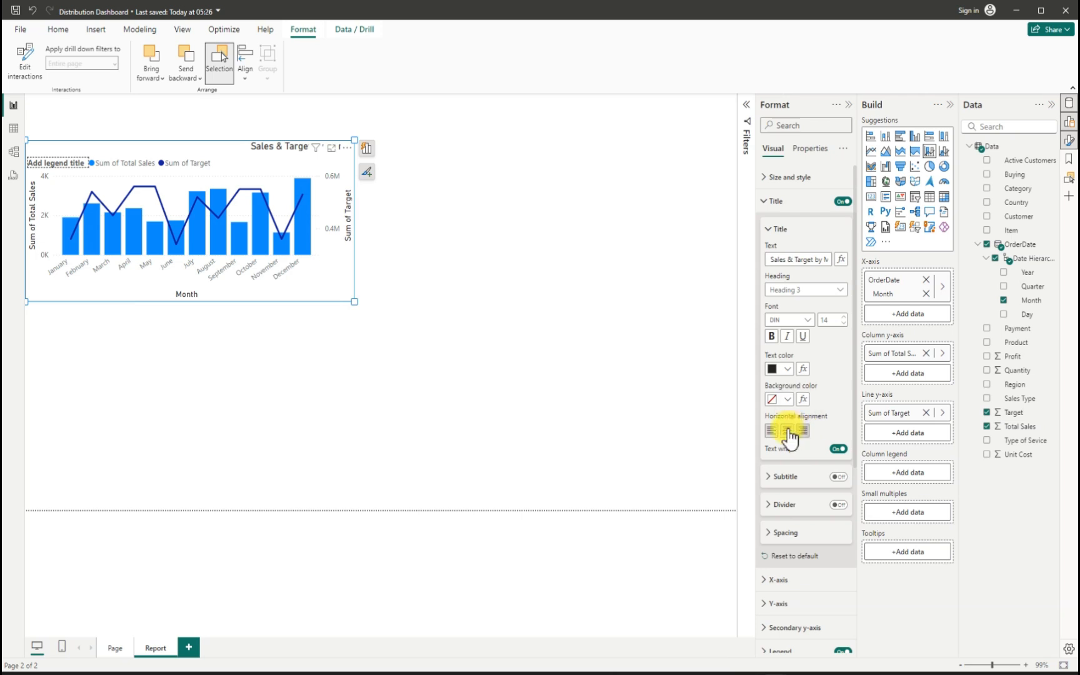
click(788, 431)
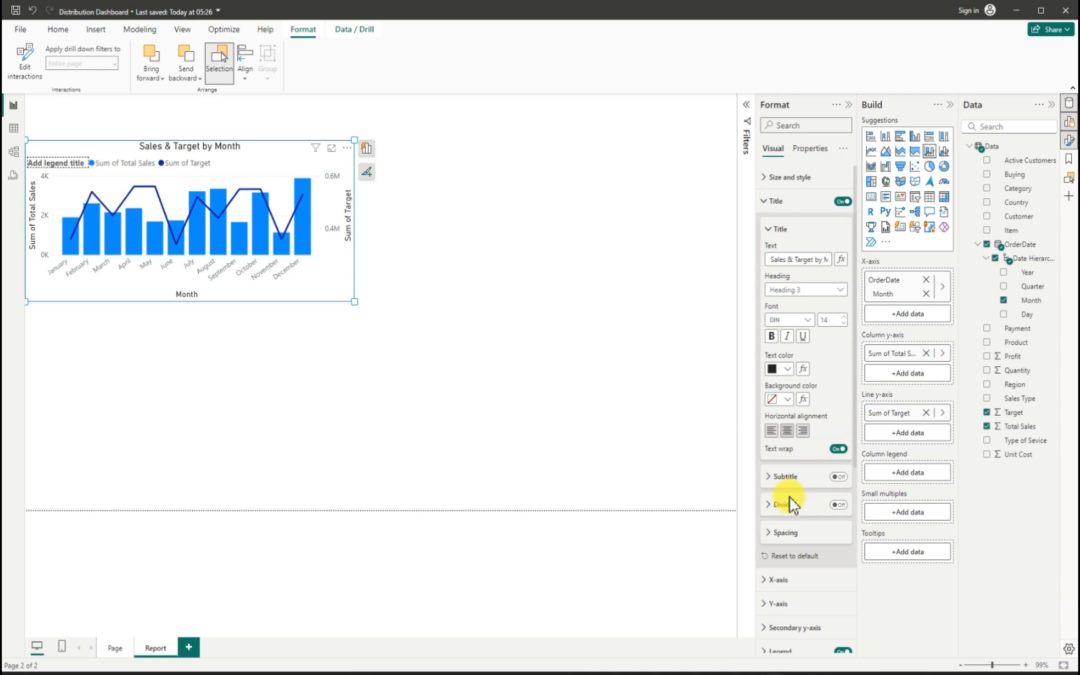
- Turn off the X-axis title of the Sales & Target by Month chart
scroll(789, 500, down, 5)
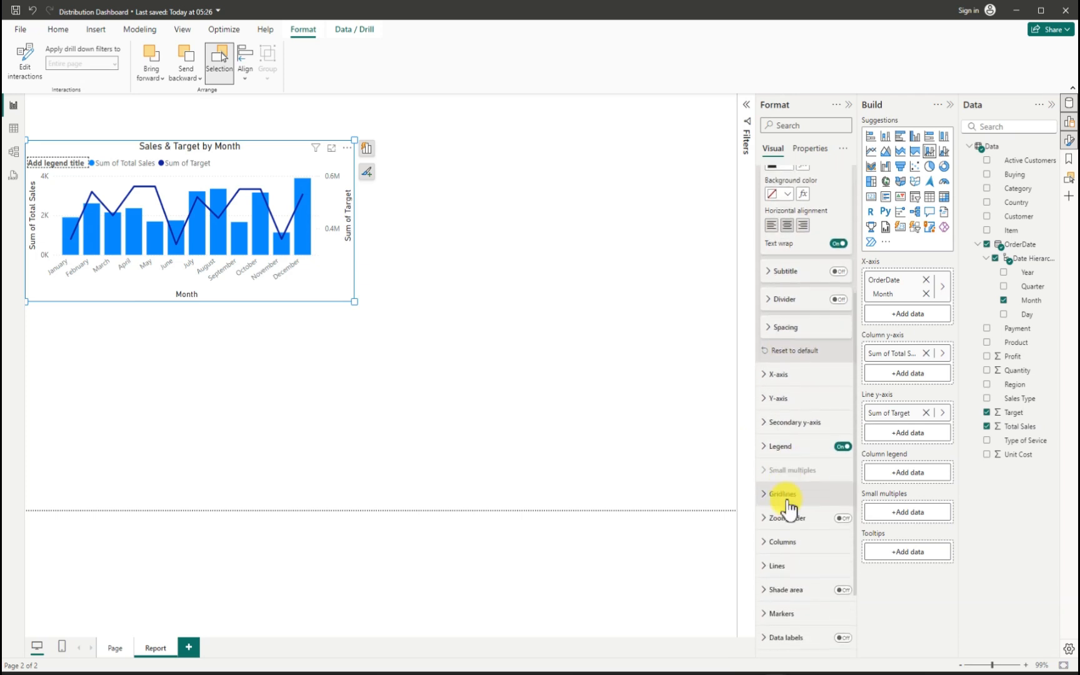
click(764, 348)
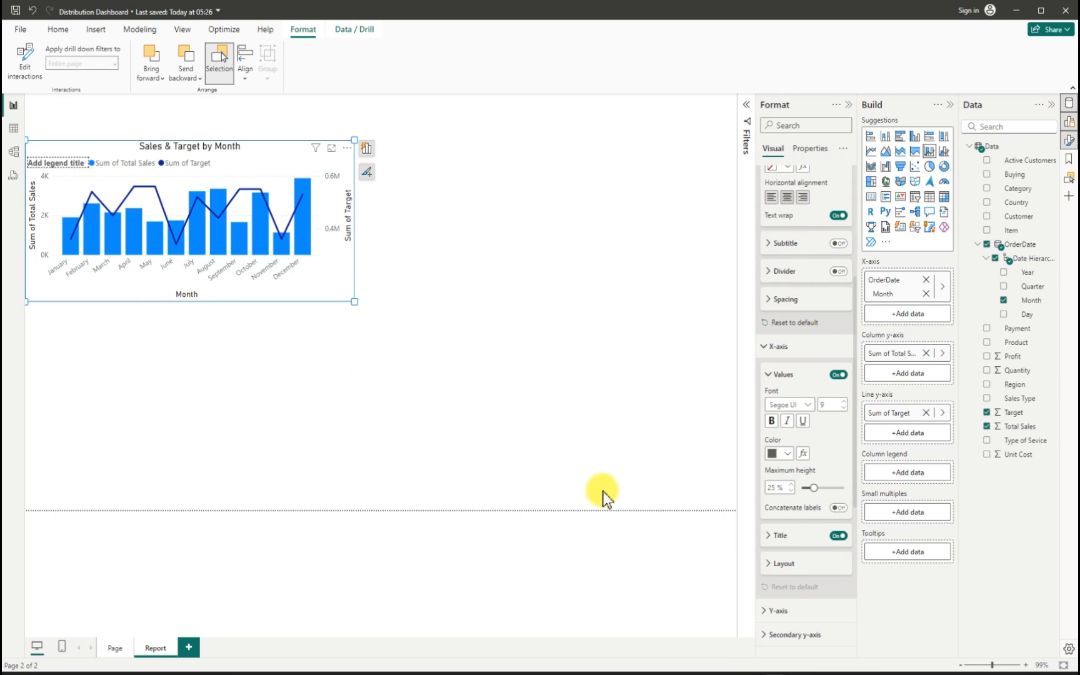
click(839, 537)
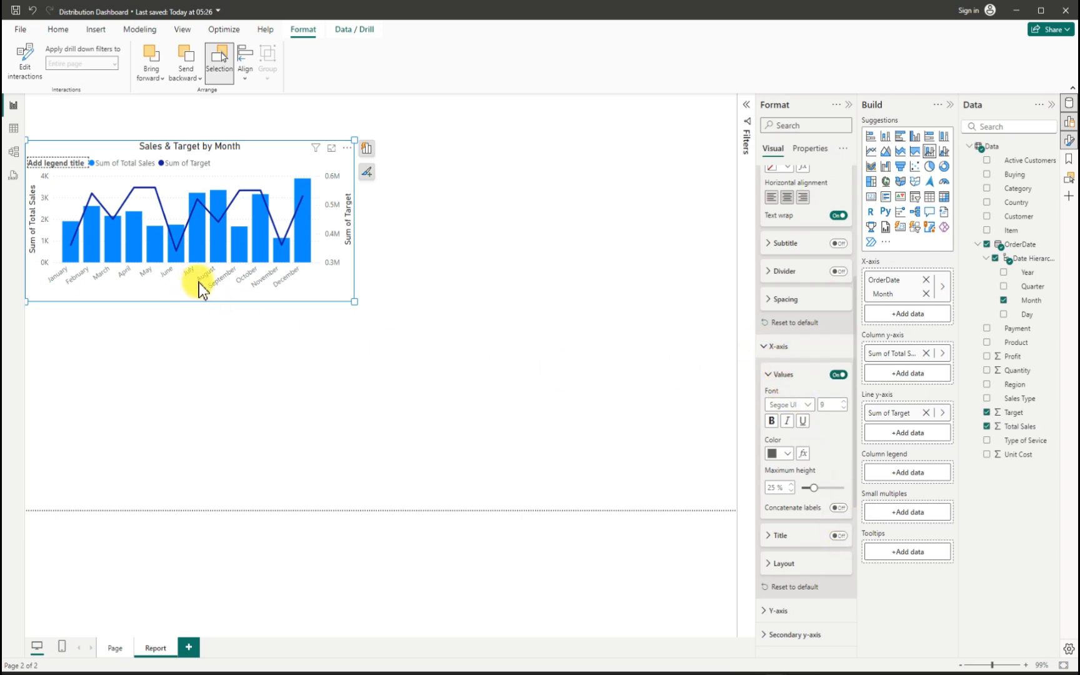
- Turn off the Y-axis title and the legend of the Sales & Target by Month chart
scroll(793, 504, down, 5)
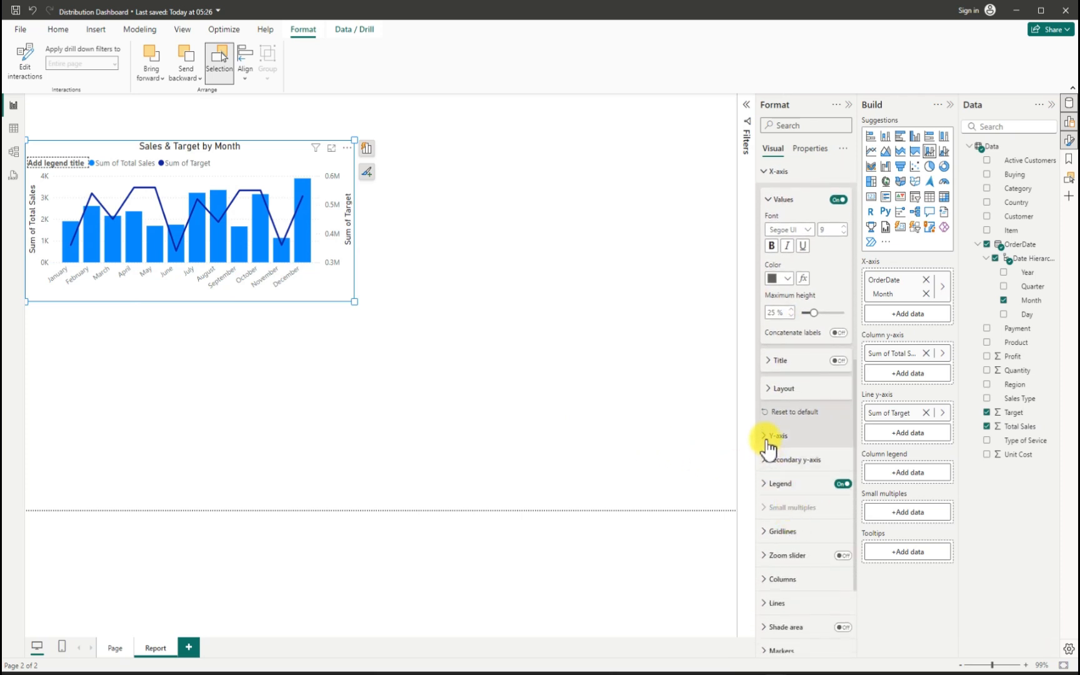
click(768, 438)
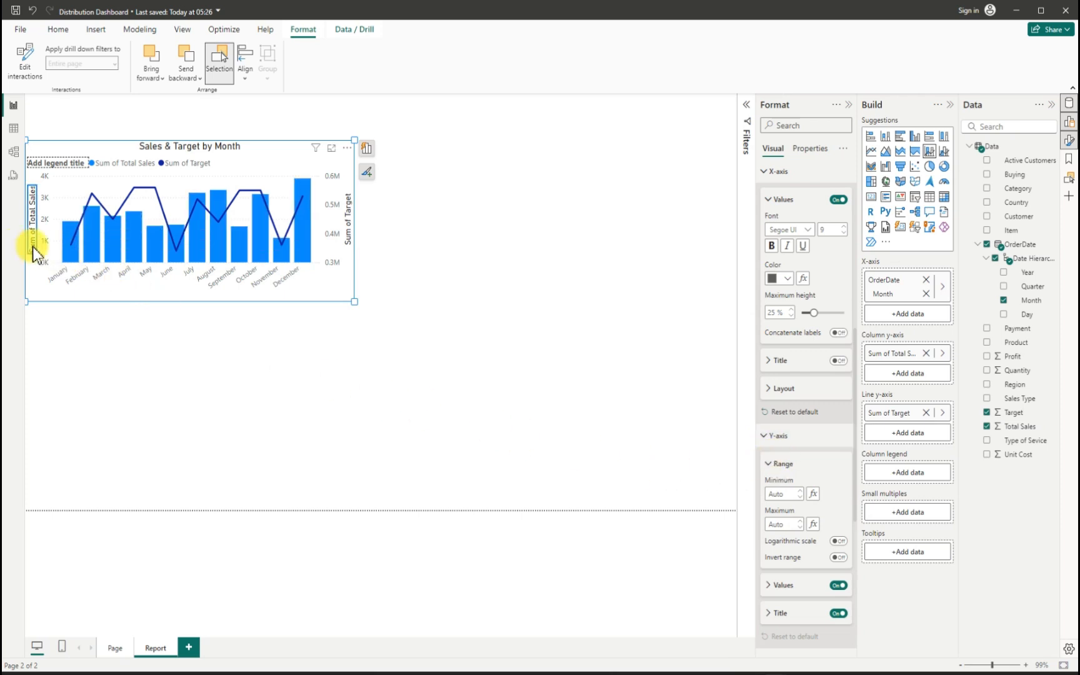
click(54, 183)
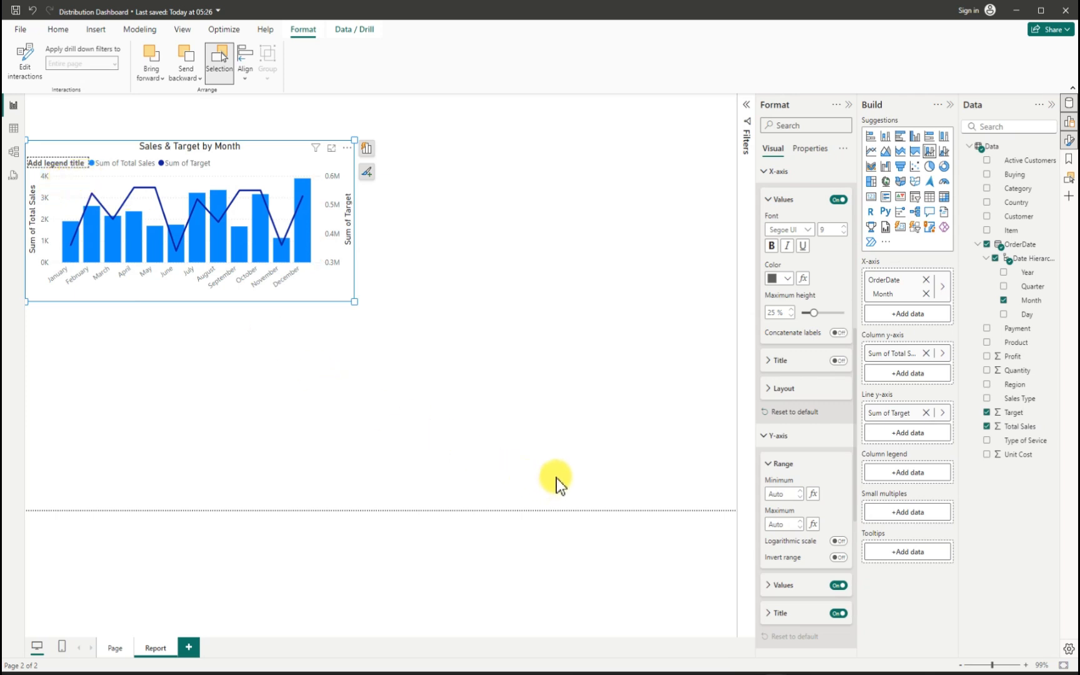
scroll(812, 597, down, 3)
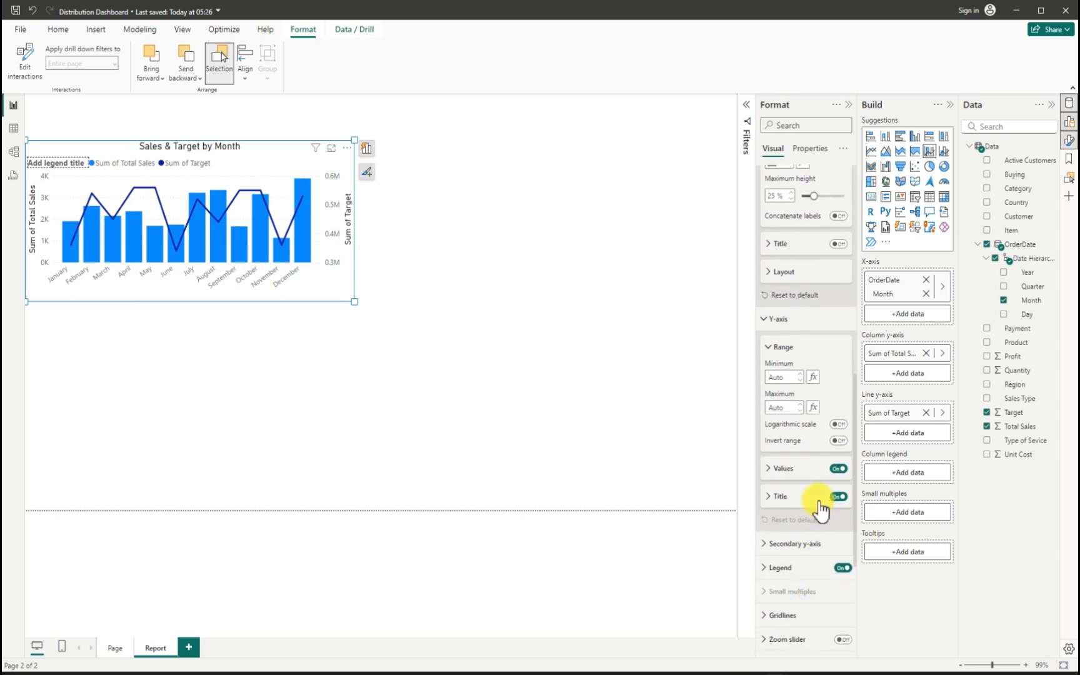
click(839, 497)
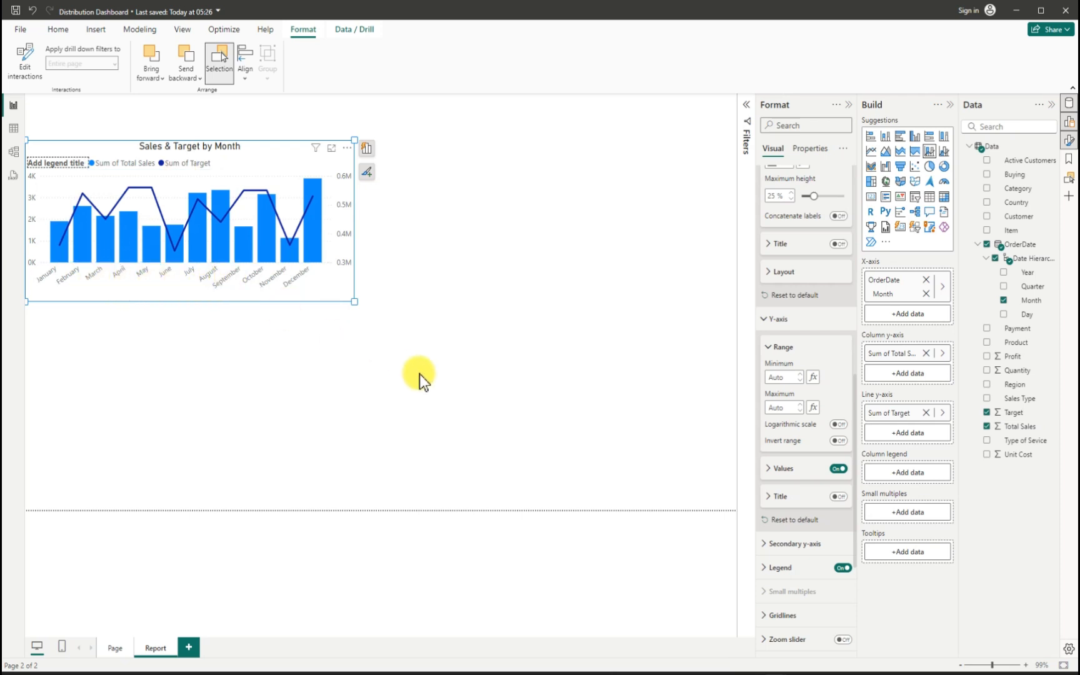
click(843, 568)
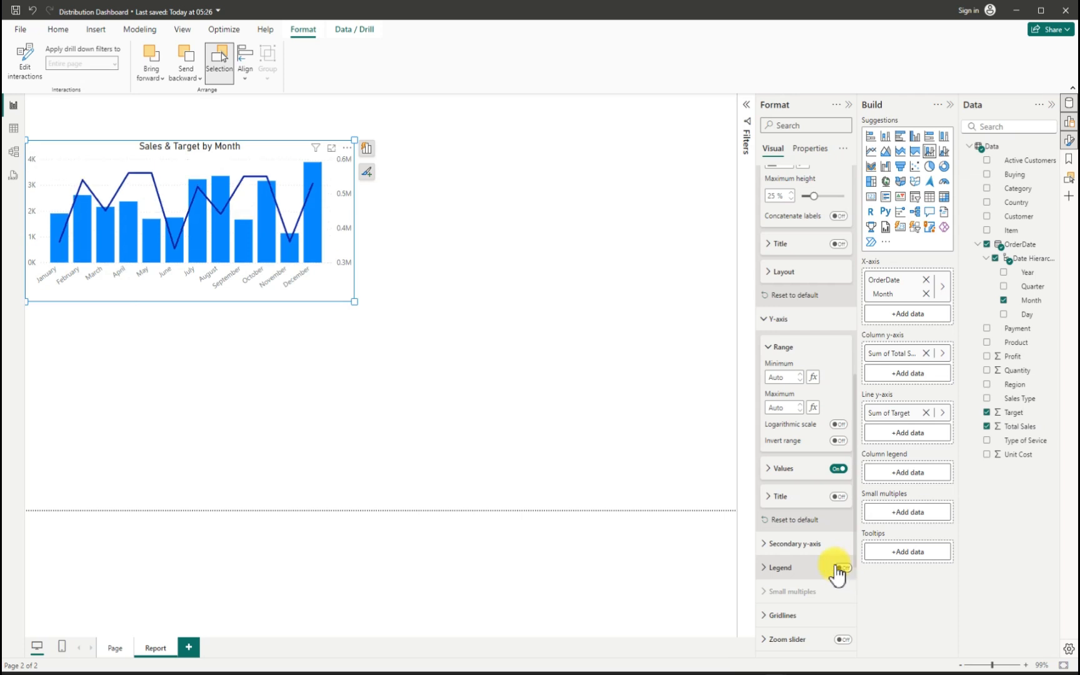
- Turn off the horizontal gridlines of the Sales & Target by Month chart
scroll(807, 550, down, 3)
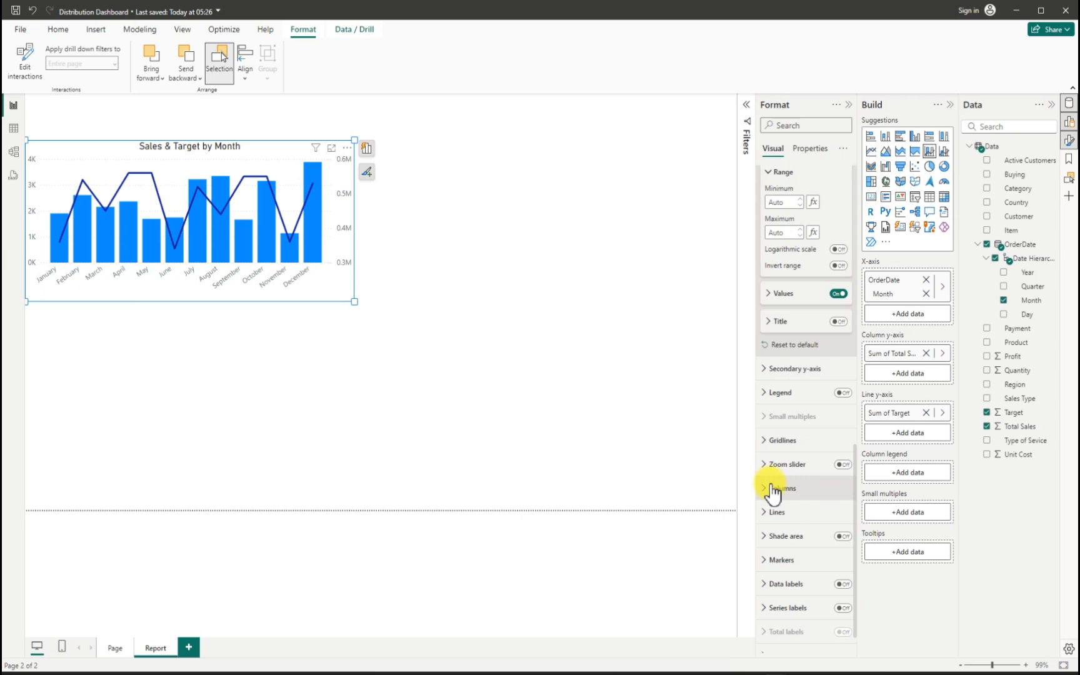
scroll(774, 494, down, 1)
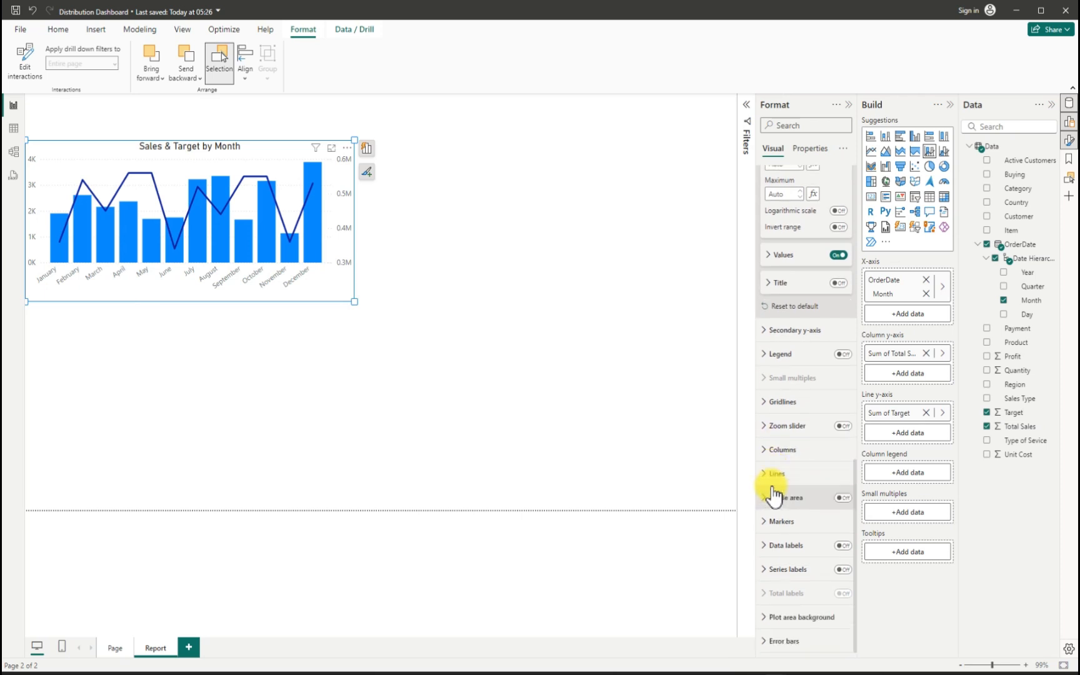
click(773, 408)
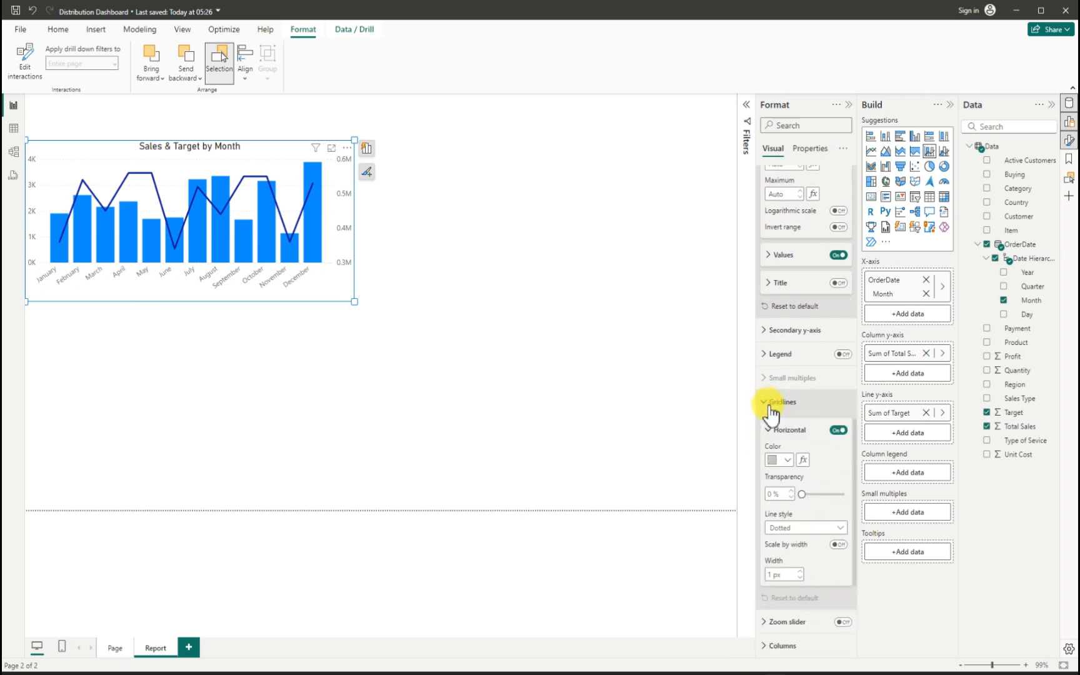
click(839, 431)
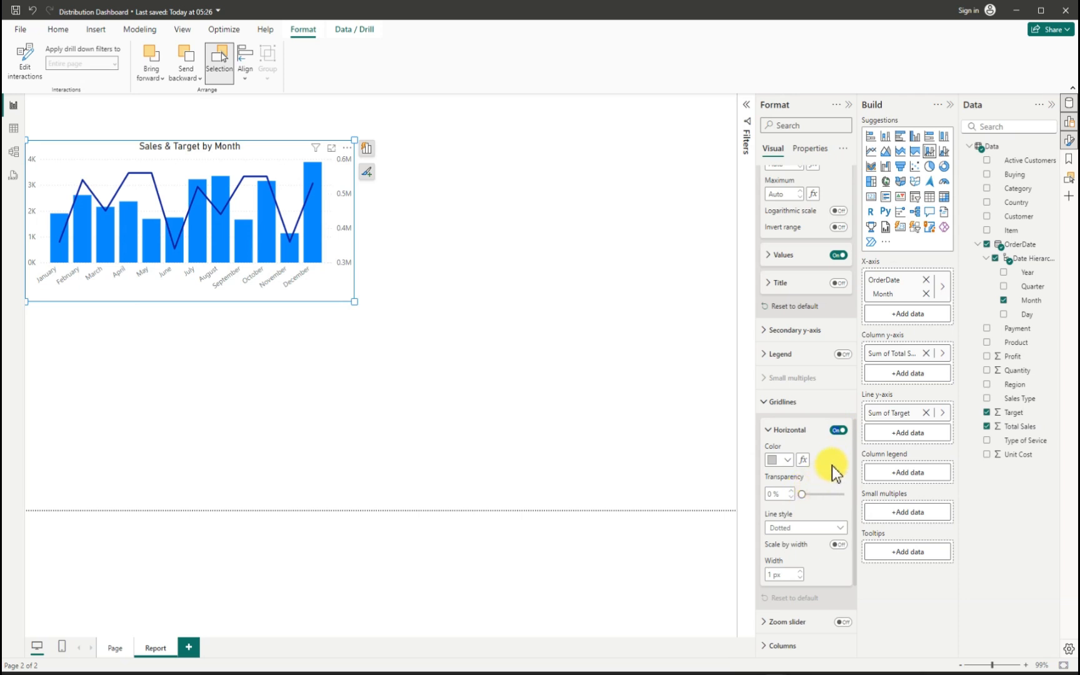
click(839, 430)
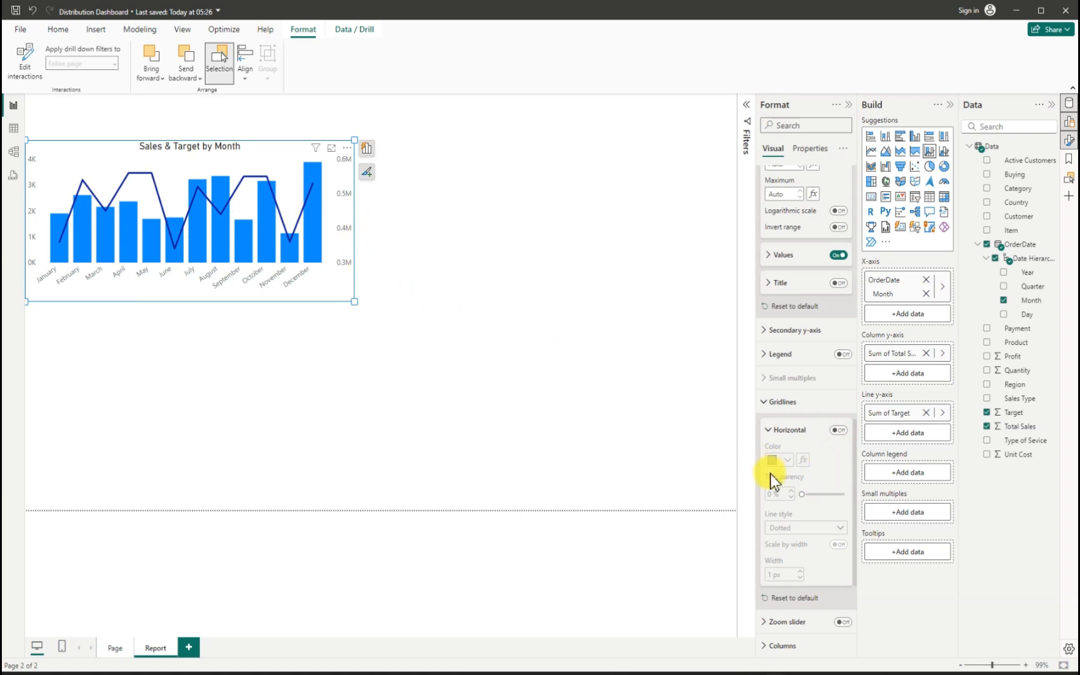
- Examine the combo chart's line and marker format settings
scroll(813, 514, down, 1)
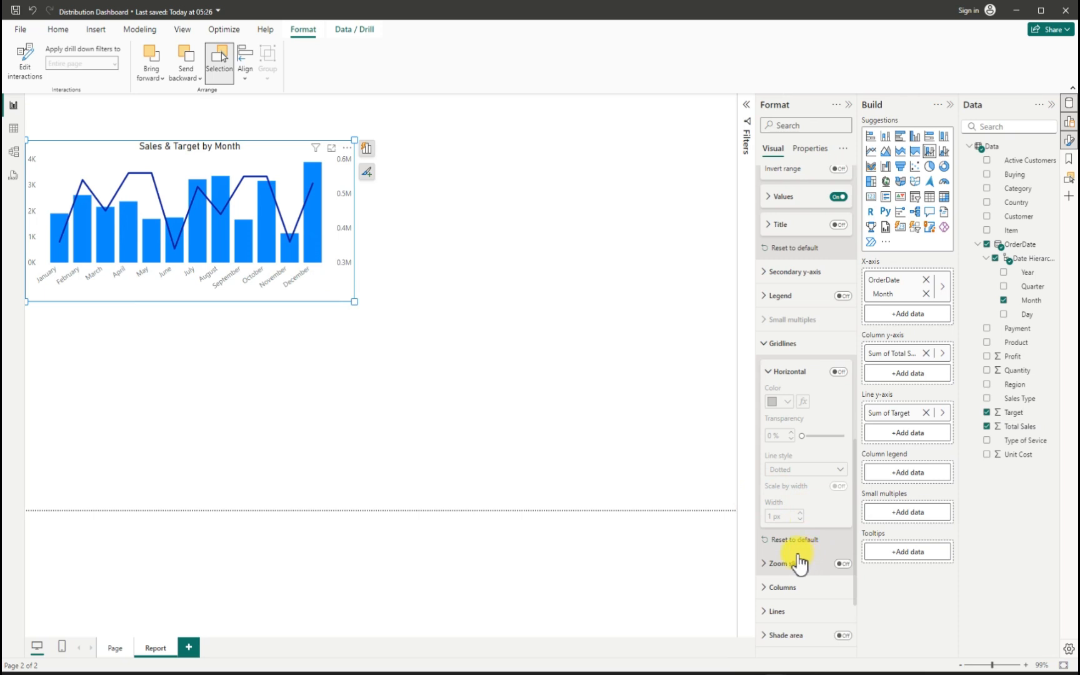
scroll(807, 570, down, 1)
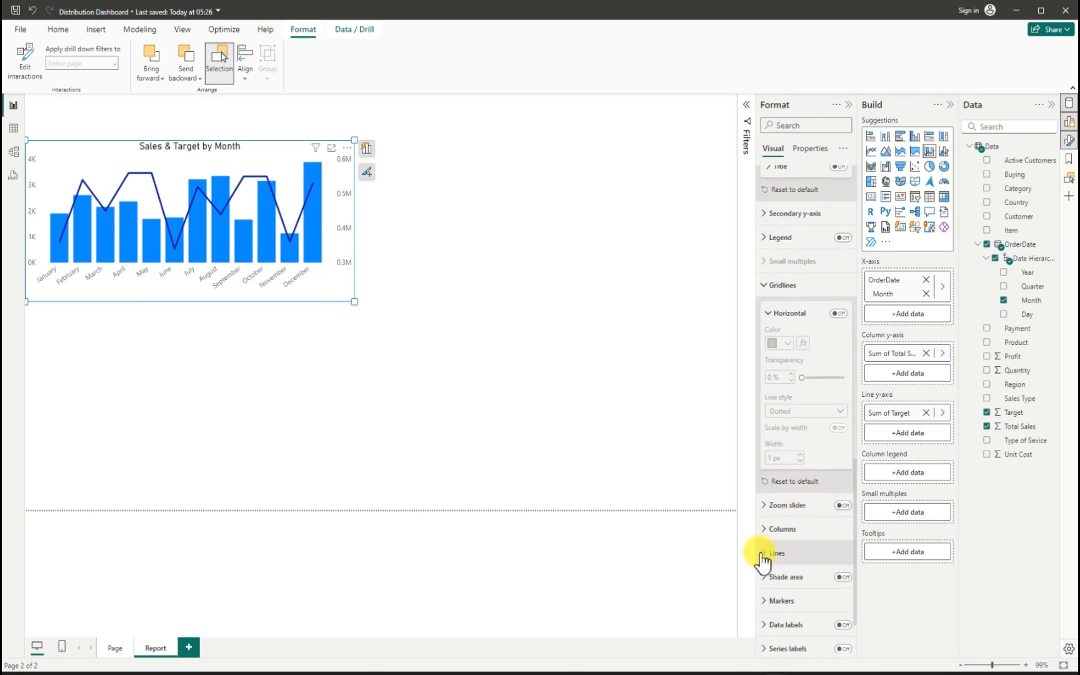
click(762, 553)
scroll(807, 571, down, 3)
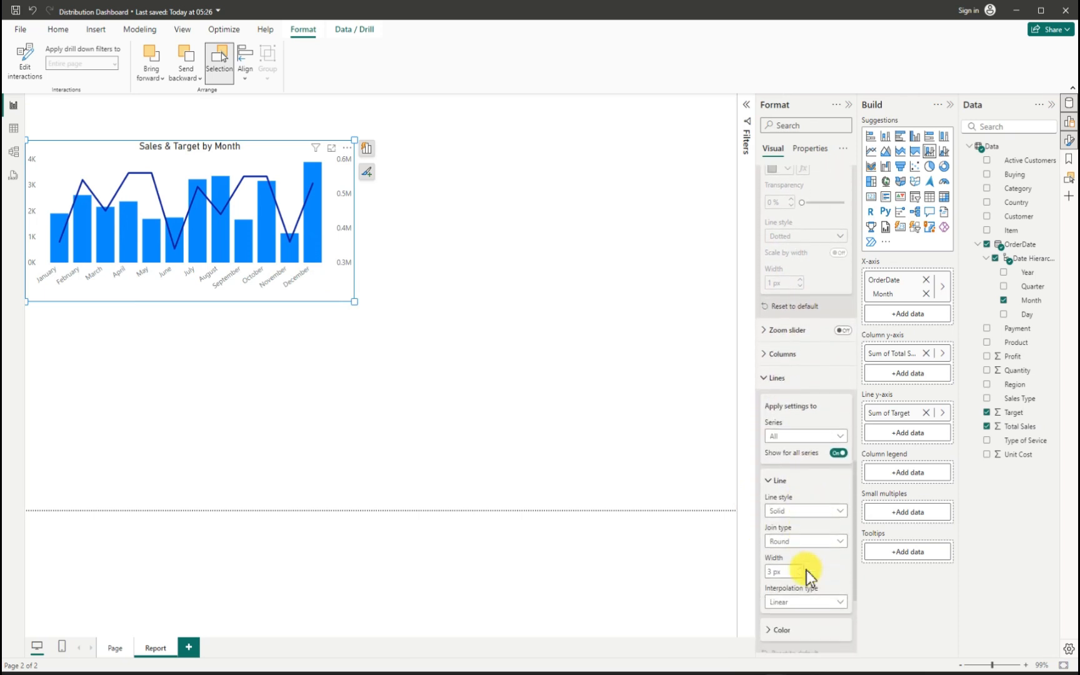
scroll(807, 571, down, 1)
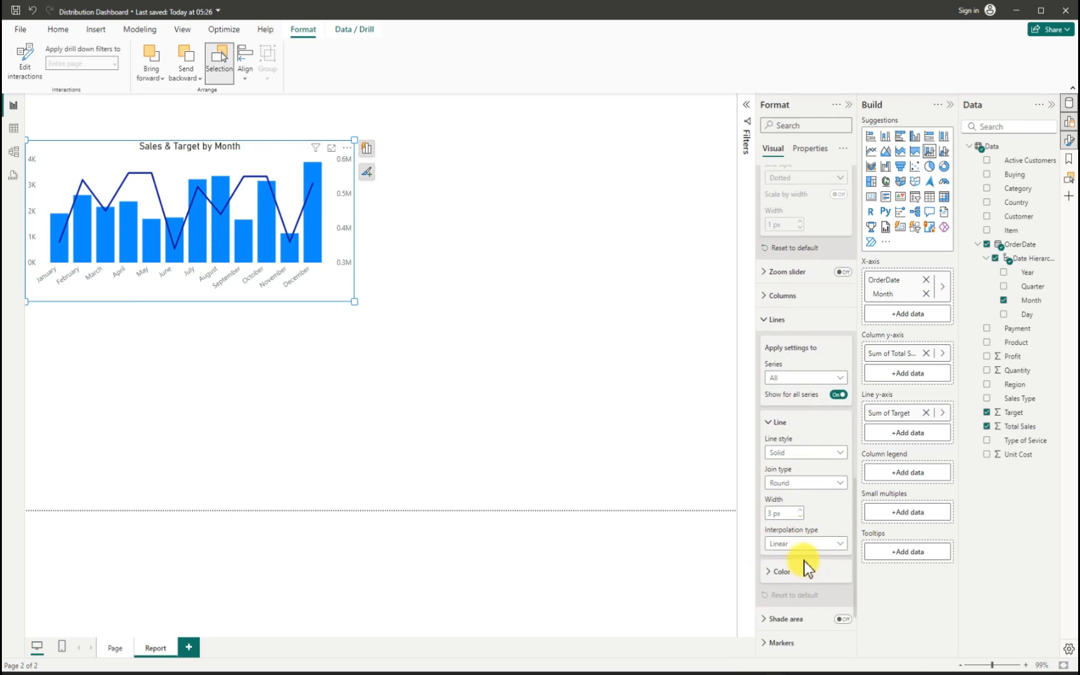
scroll(804, 560, down, 1)
scroll(805, 566, down, 1)
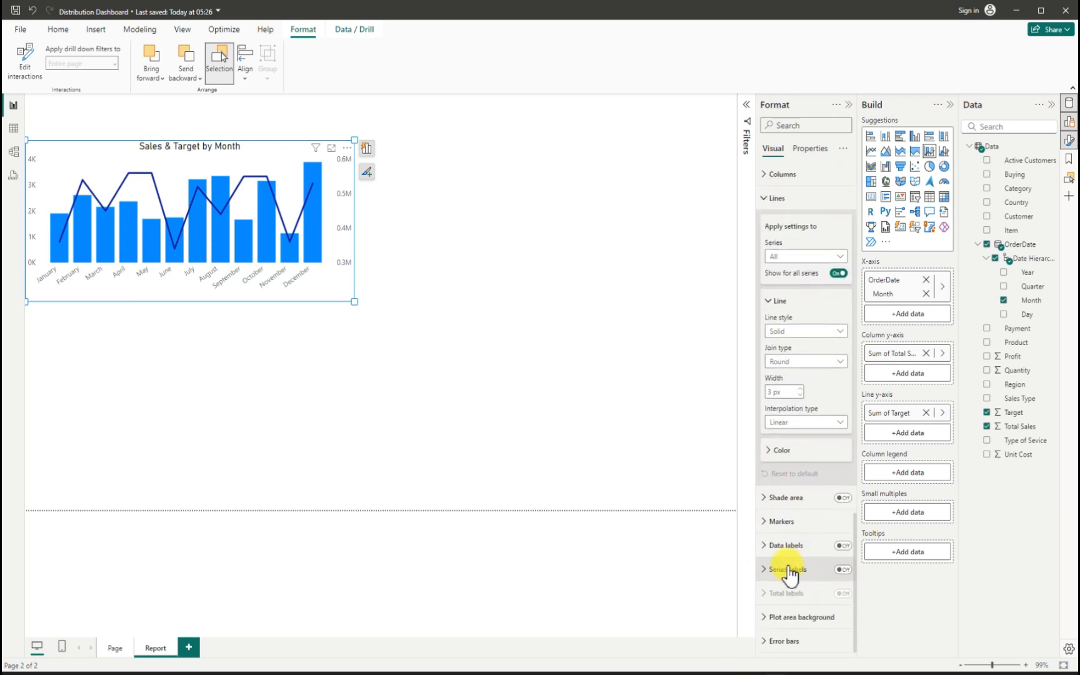
click(765, 523)
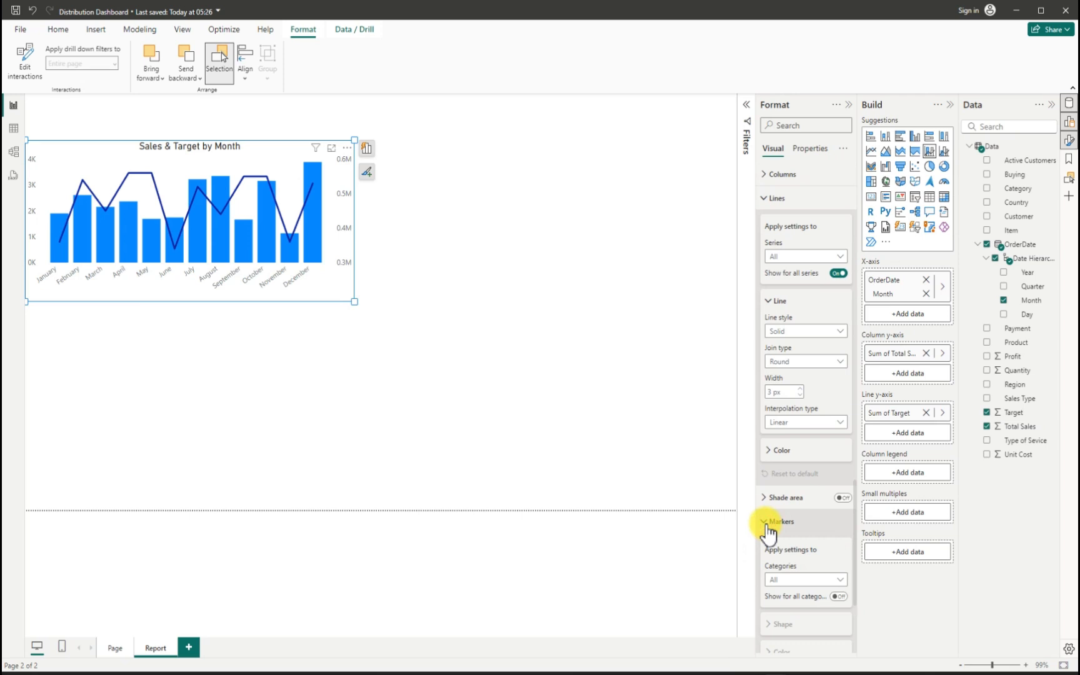
scroll(775, 537, down, 1)
scroll(774, 536, down, 2)
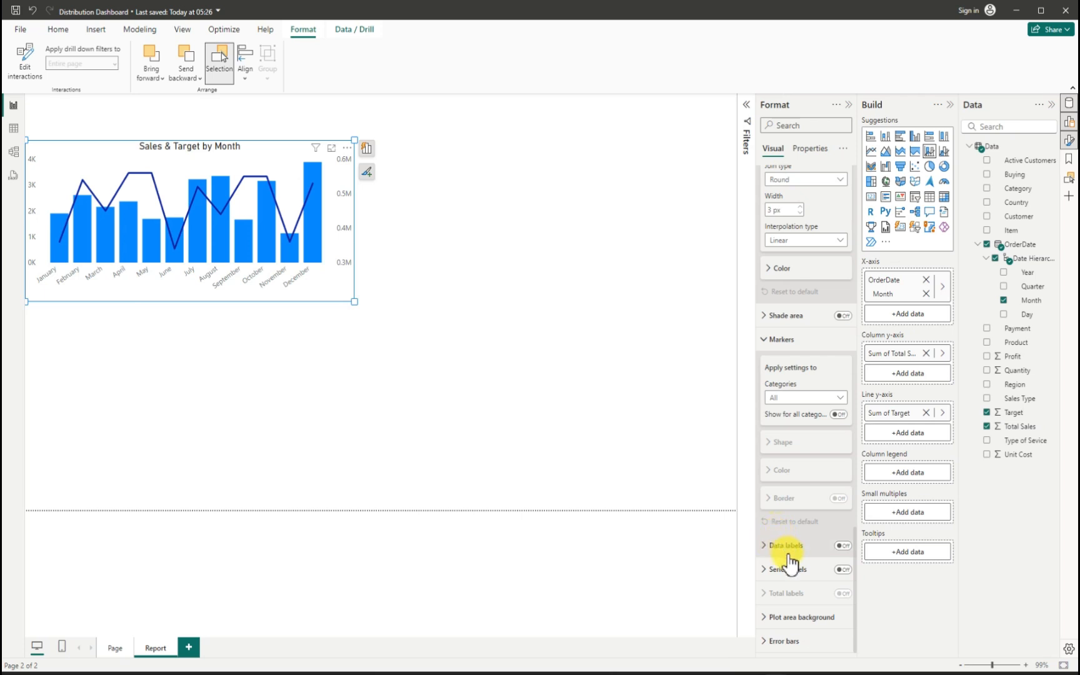
- Turn off the chart's background and turn on its visual border in the size and style settings
scroll(789, 559, up, 2)
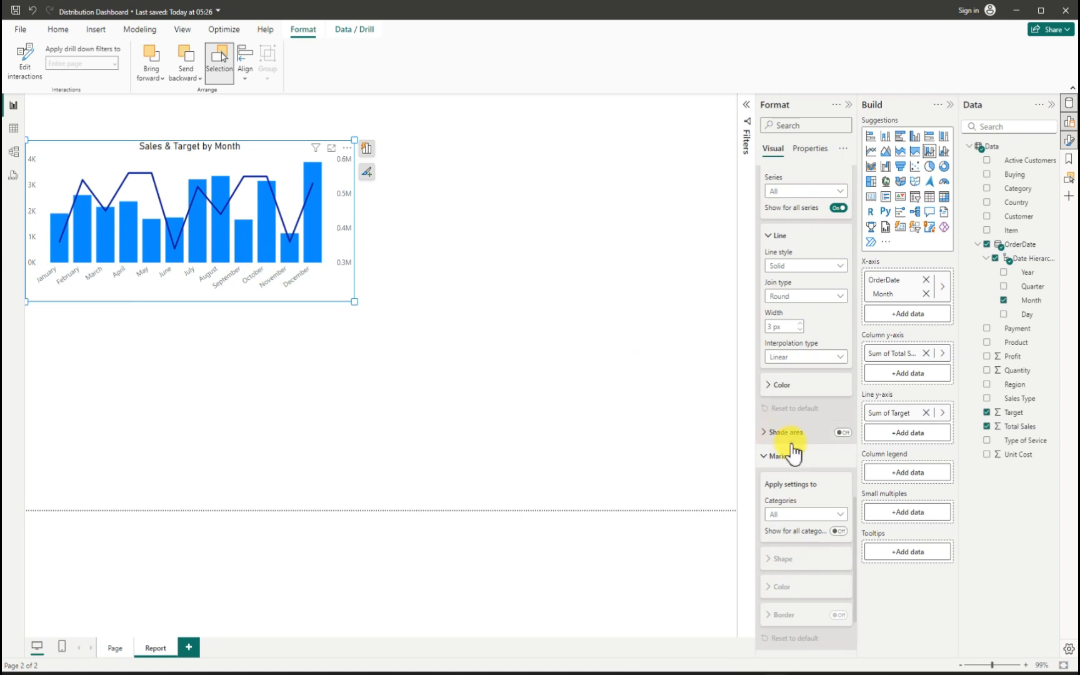
scroll(794, 449, up, 1)
scroll(794, 449, up, 10)
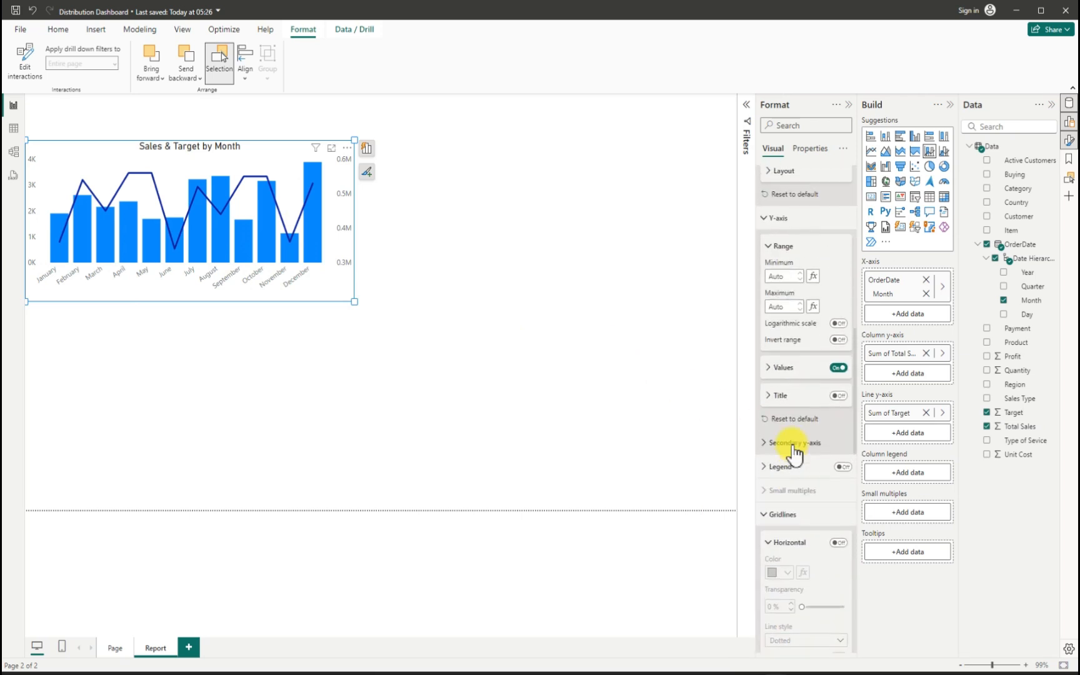
scroll(794, 449, up, 7)
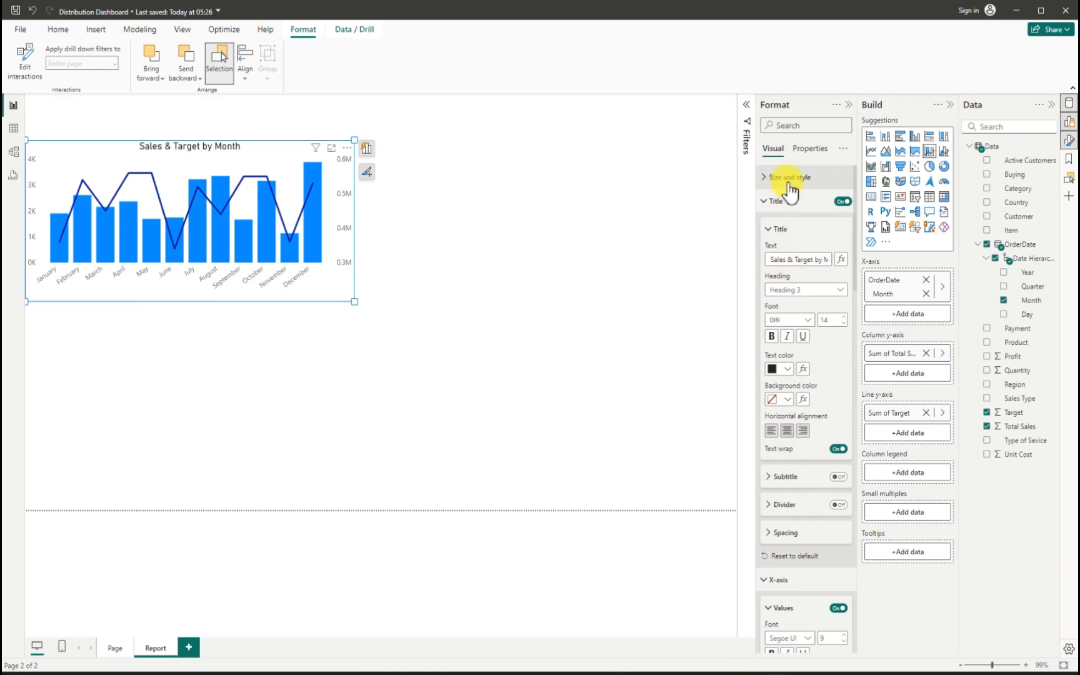
click(763, 178)
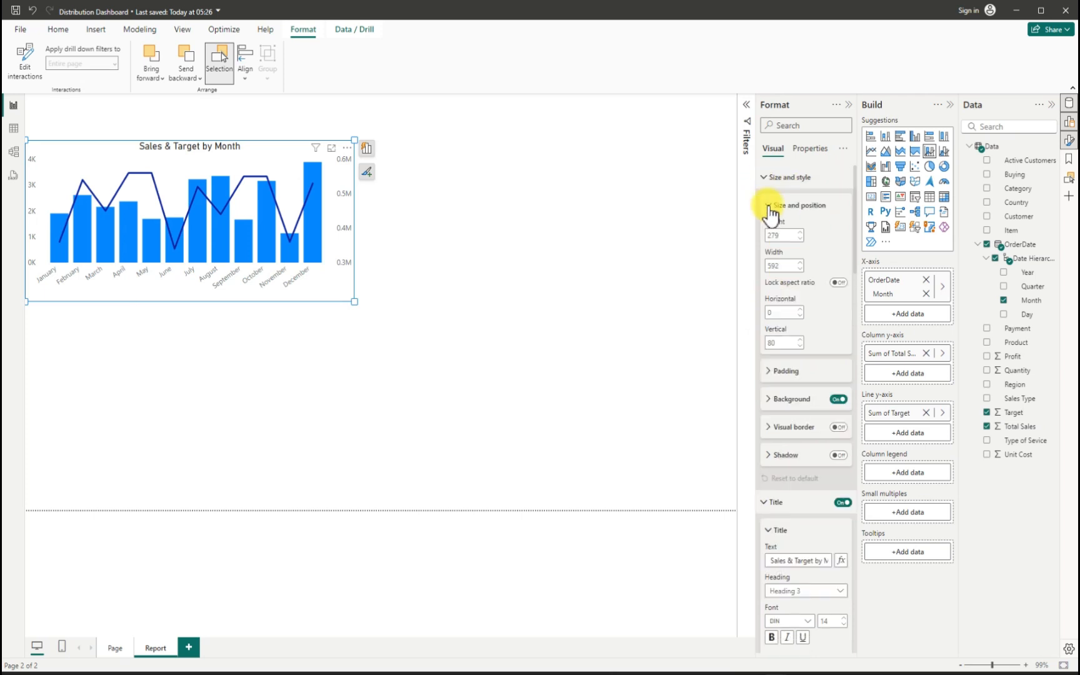
click(835, 401)
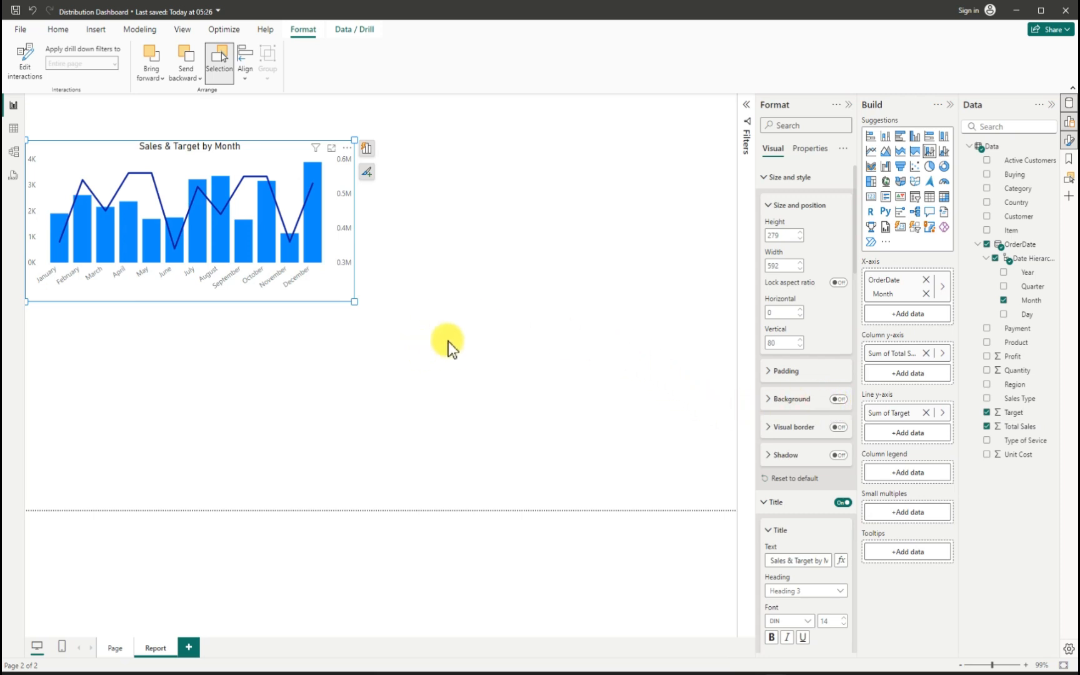
click(839, 427)
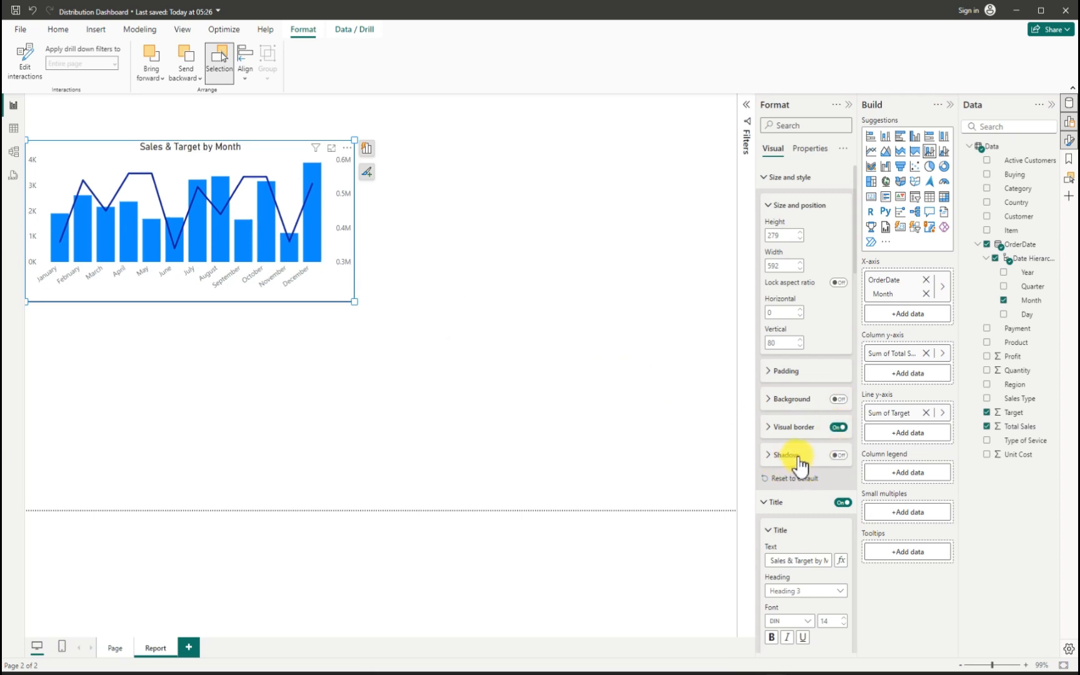
- Turn on the chart's shadow, set its position to Custom and review the shadow options
click(841, 456)
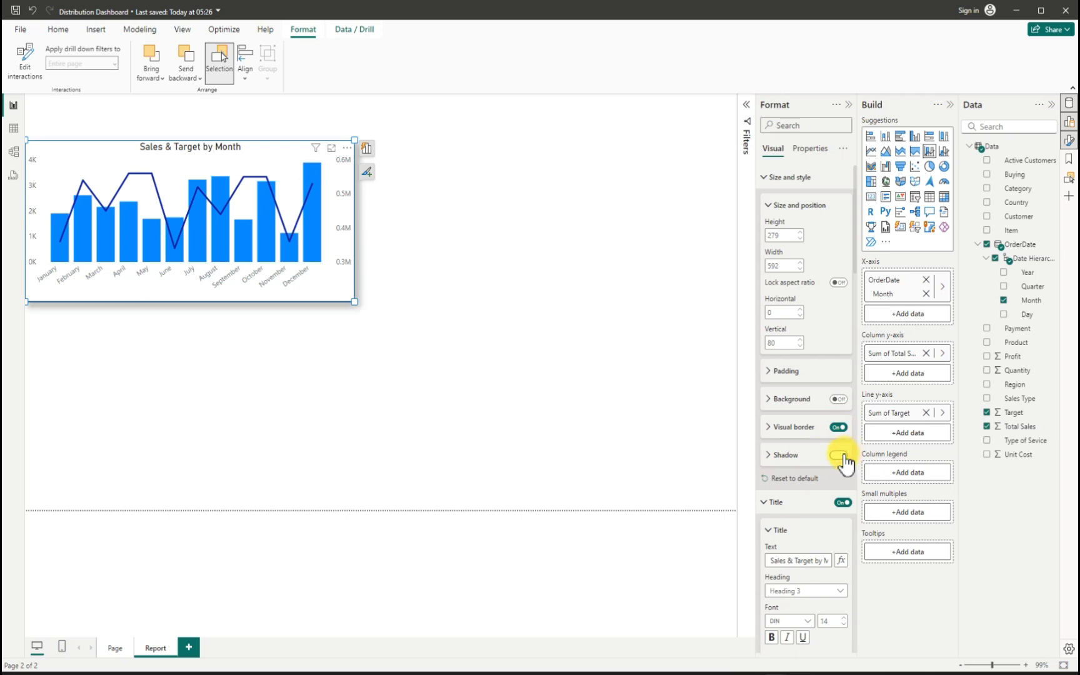
click(773, 459)
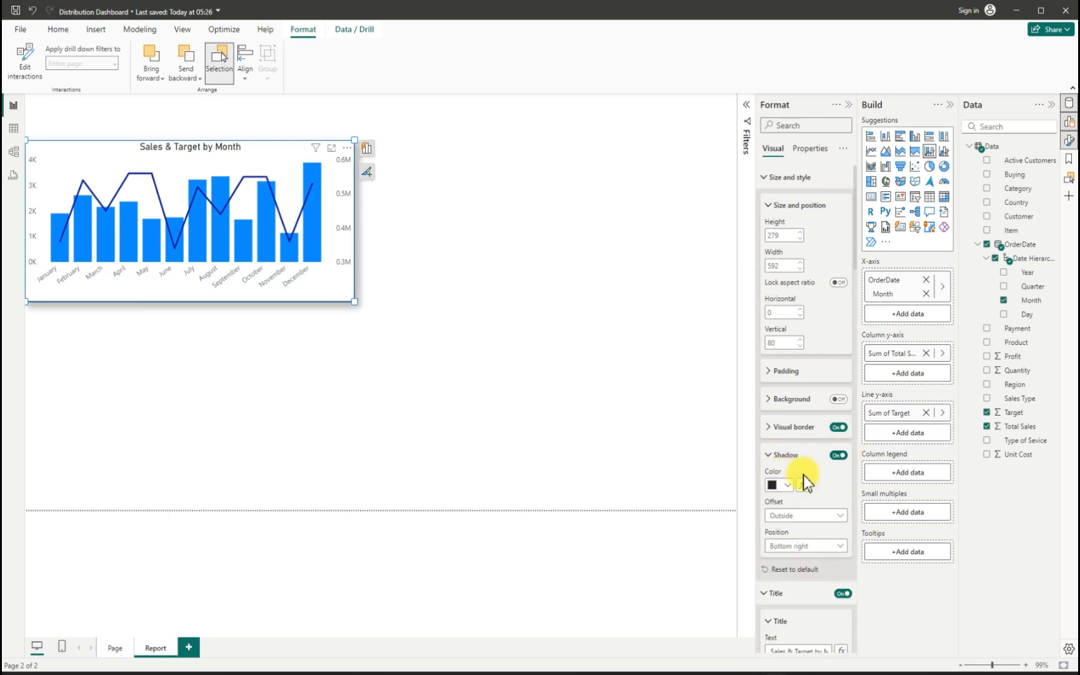
scroll(805, 475, down, 2)
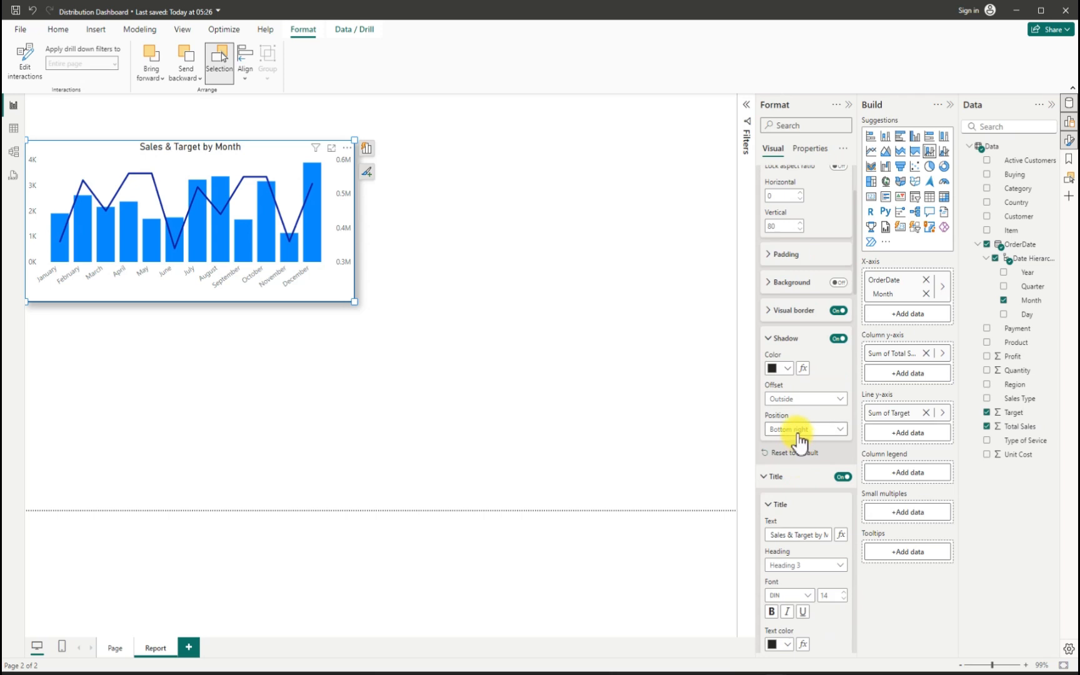
click(799, 432)
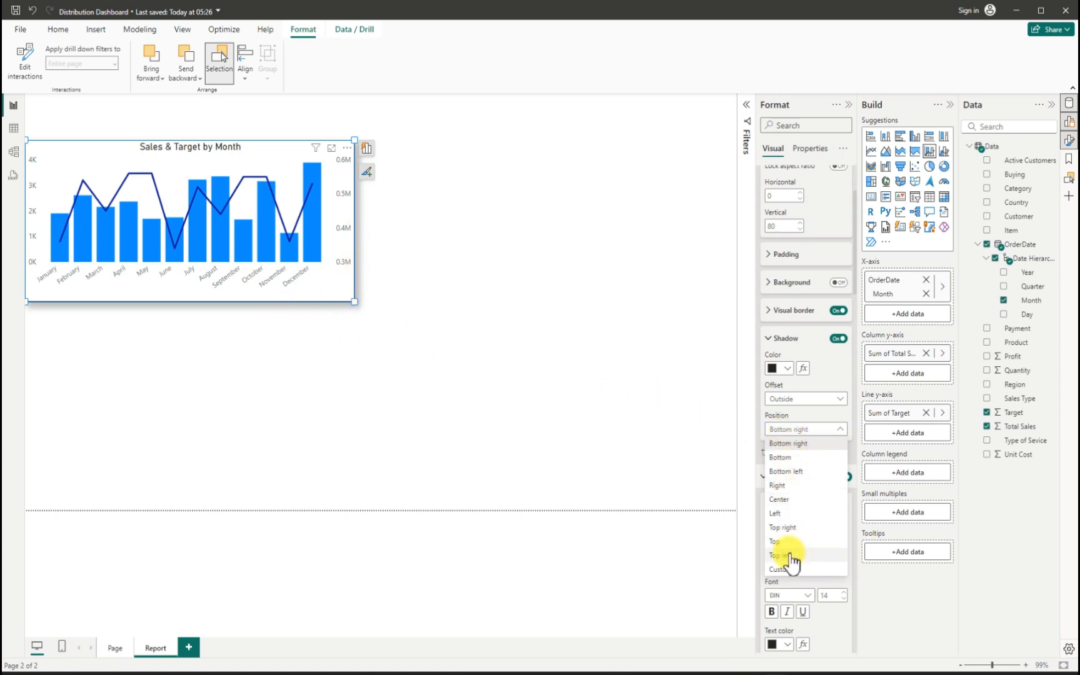
click(787, 580)
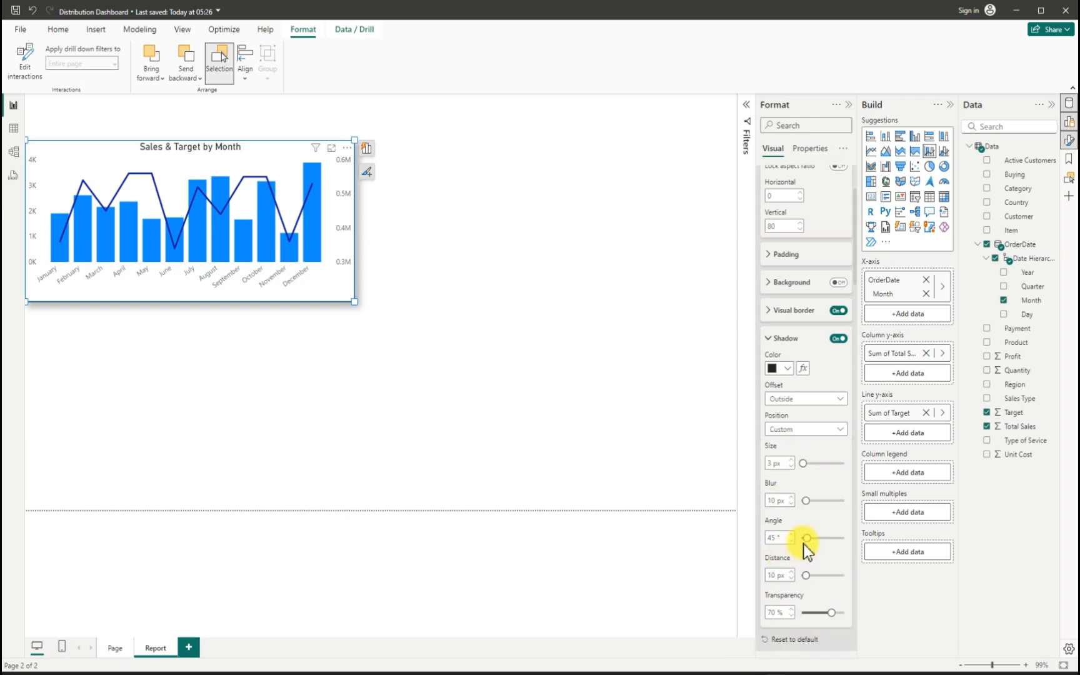
scroll(805, 543, down, 5)
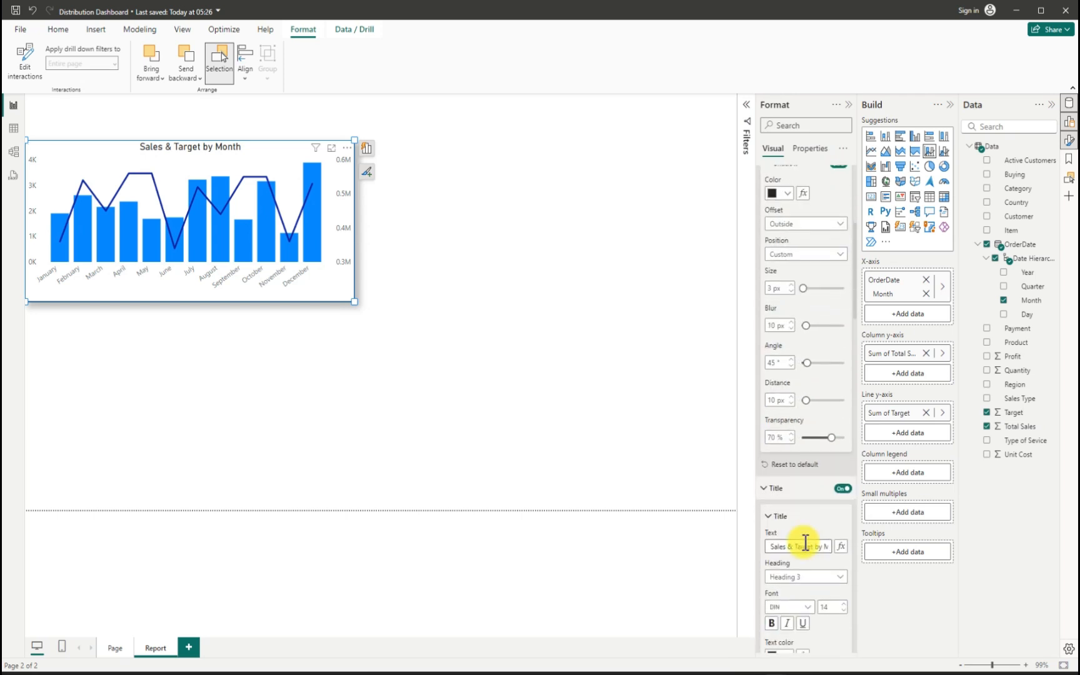
scroll(803, 541, up, 8)
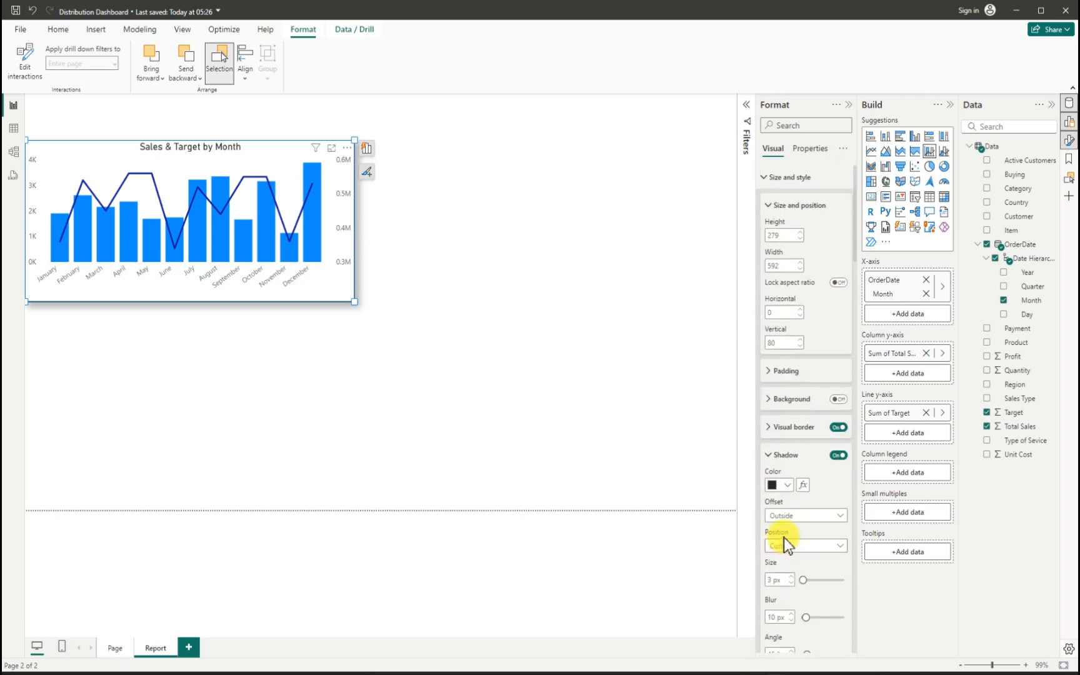
- Review the combo chart's title, axis, gridline, column and line format settings
click(764, 177)
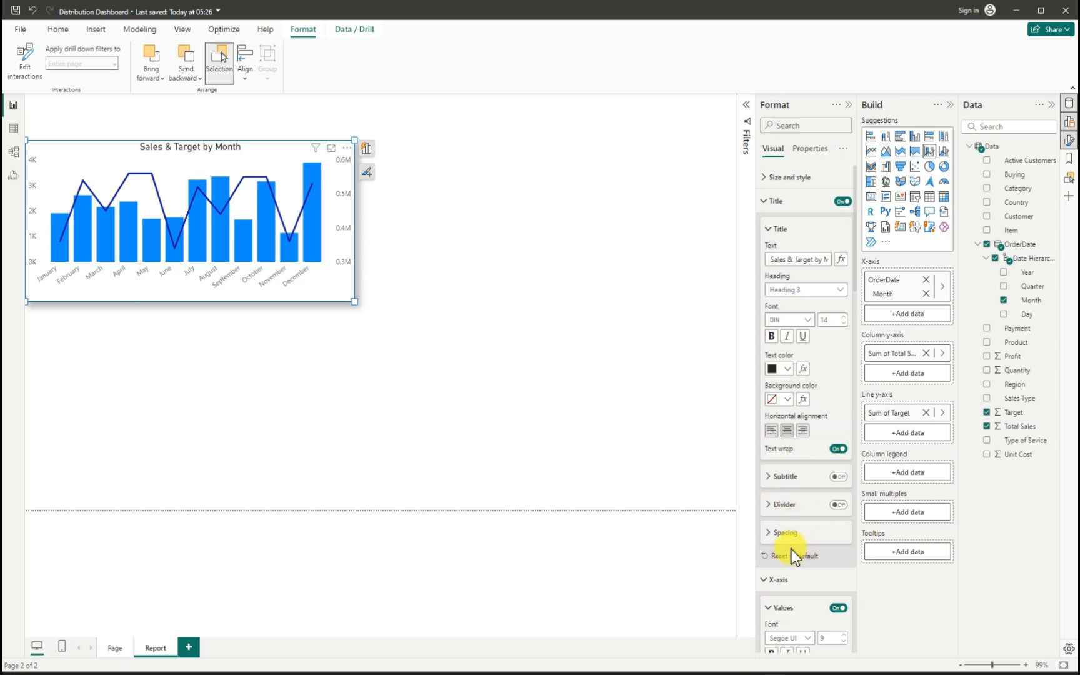
scroll(791, 550, down, 6)
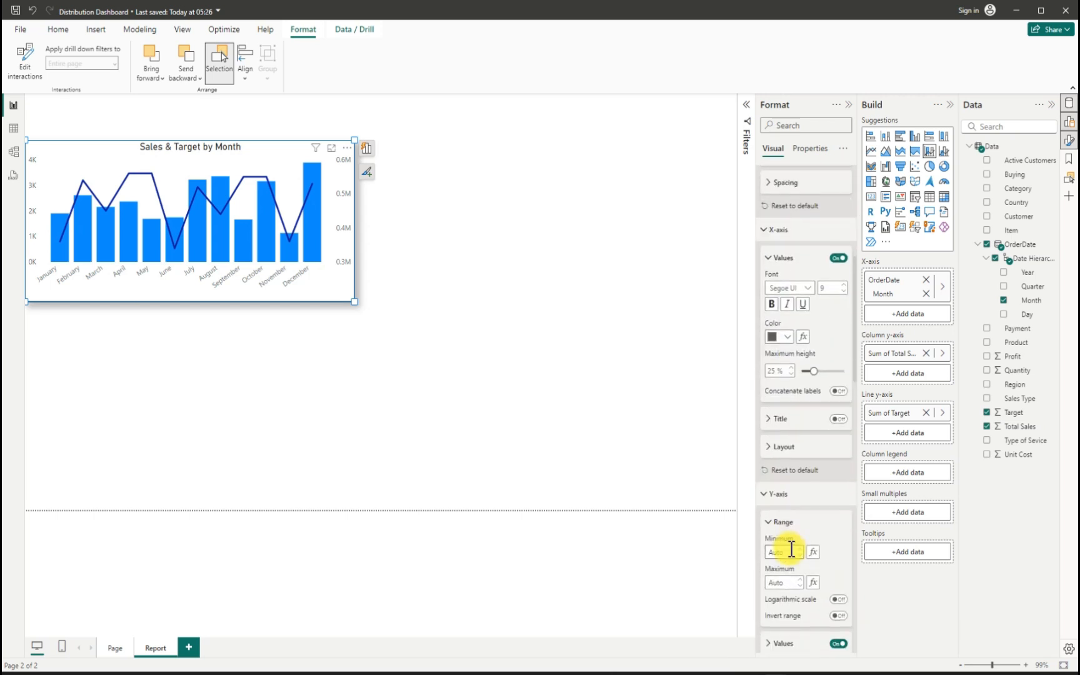
scroll(789, 526, down, 2)
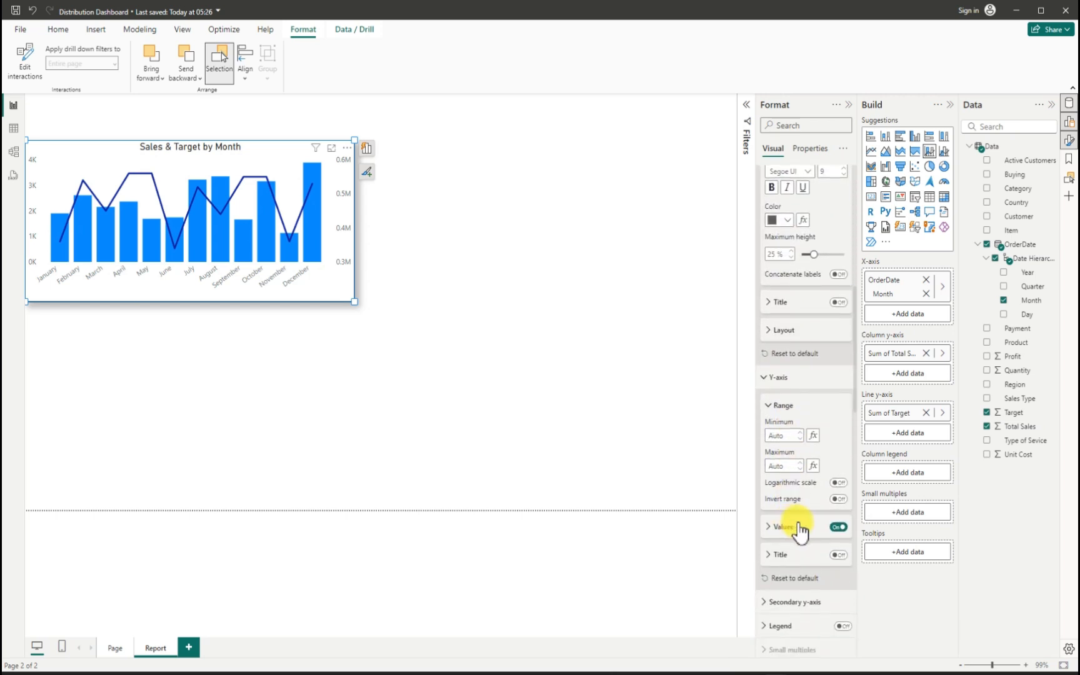
scroll(800, 531, down, 1)
scroll(800, 531, down, 2)
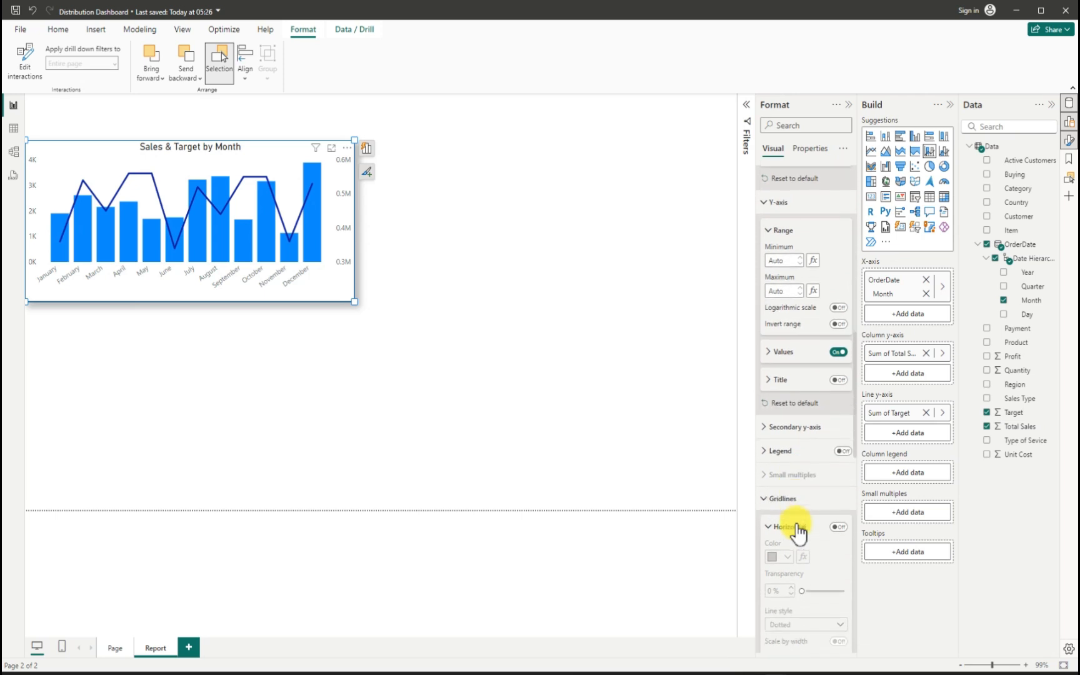
scroll(803, 500, down, 3)
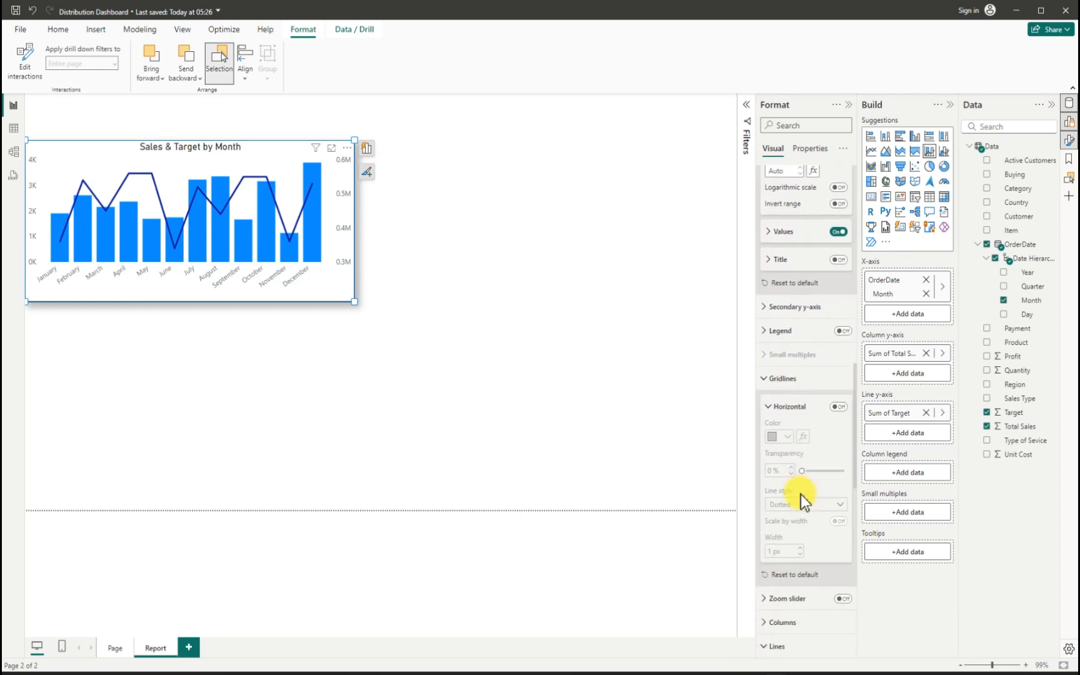
scroll(802, 496, down, 1)
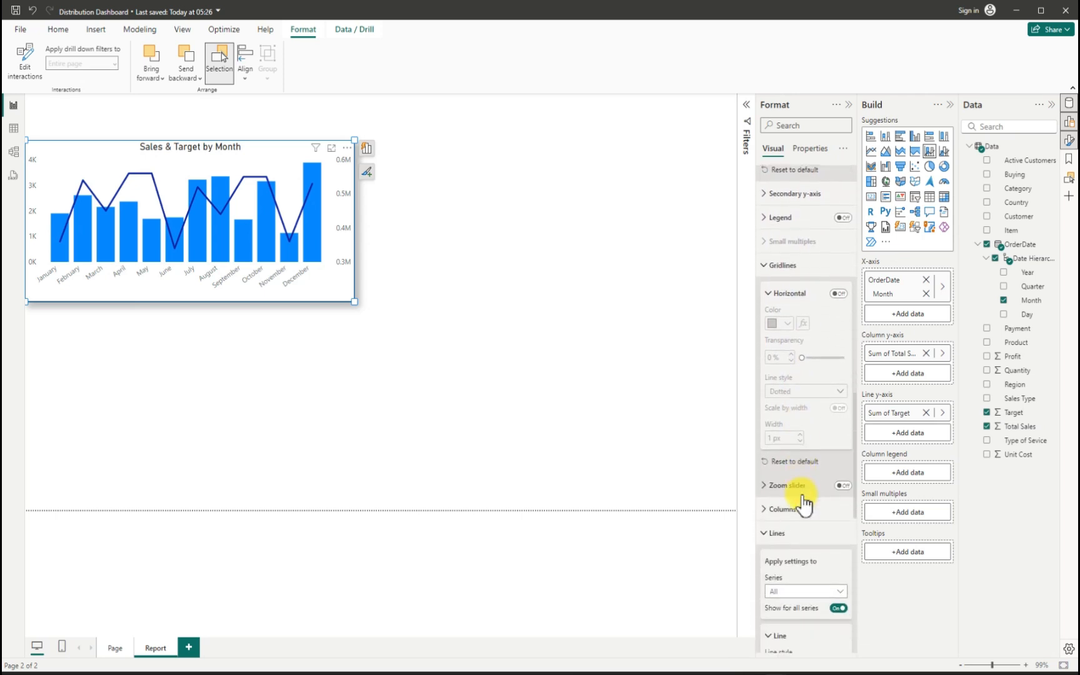
click(767, 515)
scroll(805, 524, down, 3)
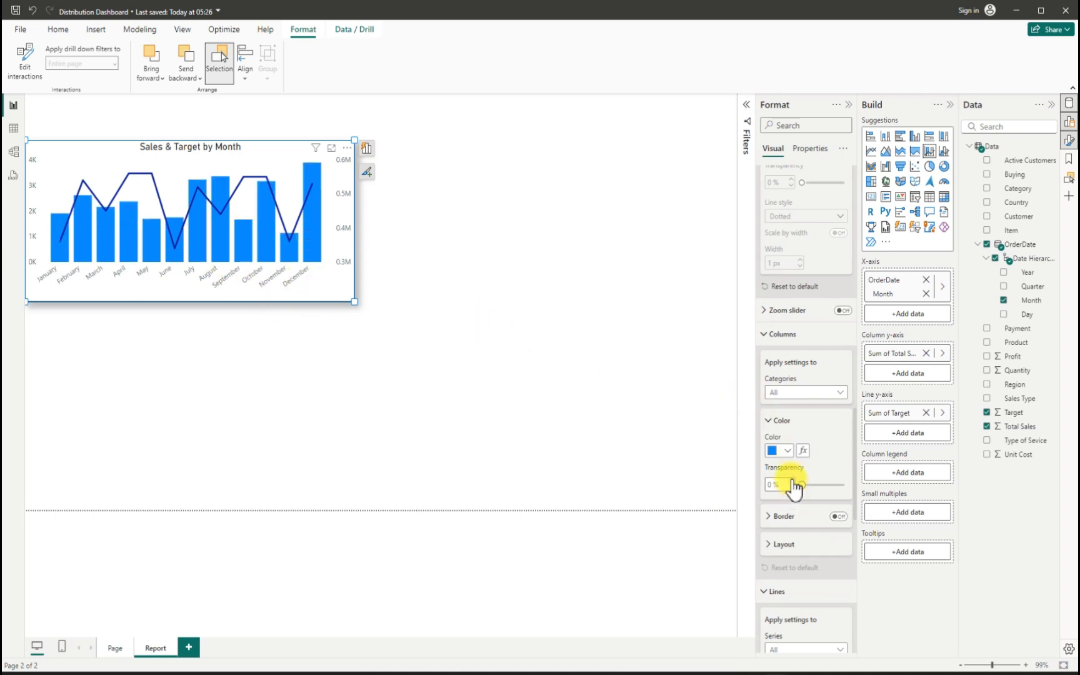
scroll(789, 507, down, 1)
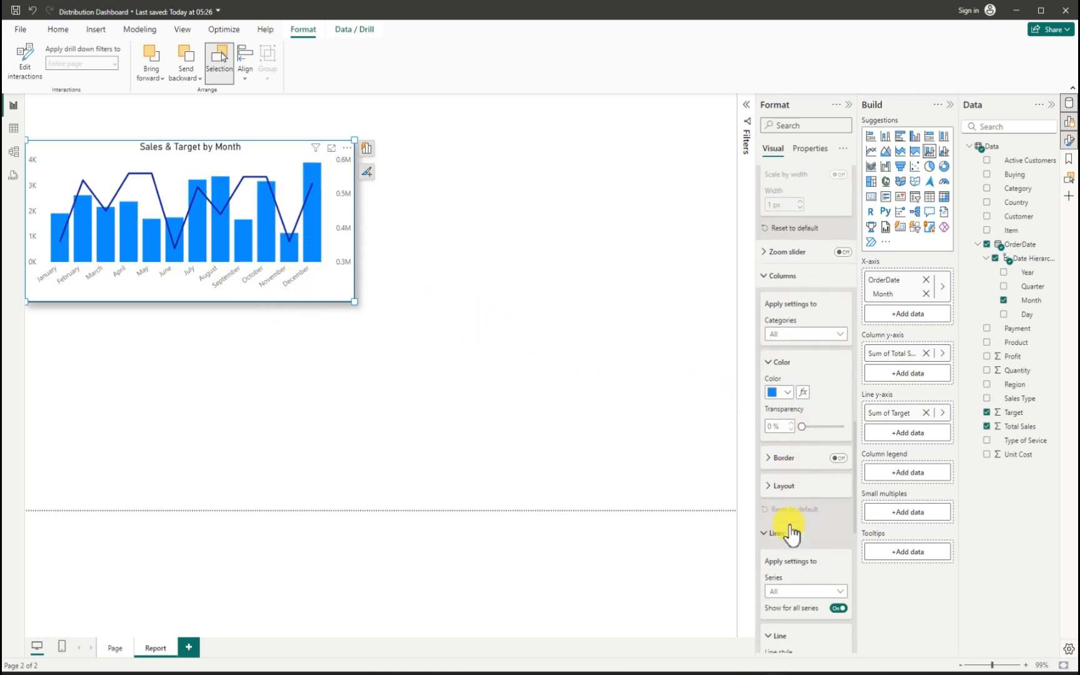
scroll(793, 519, down, 2)
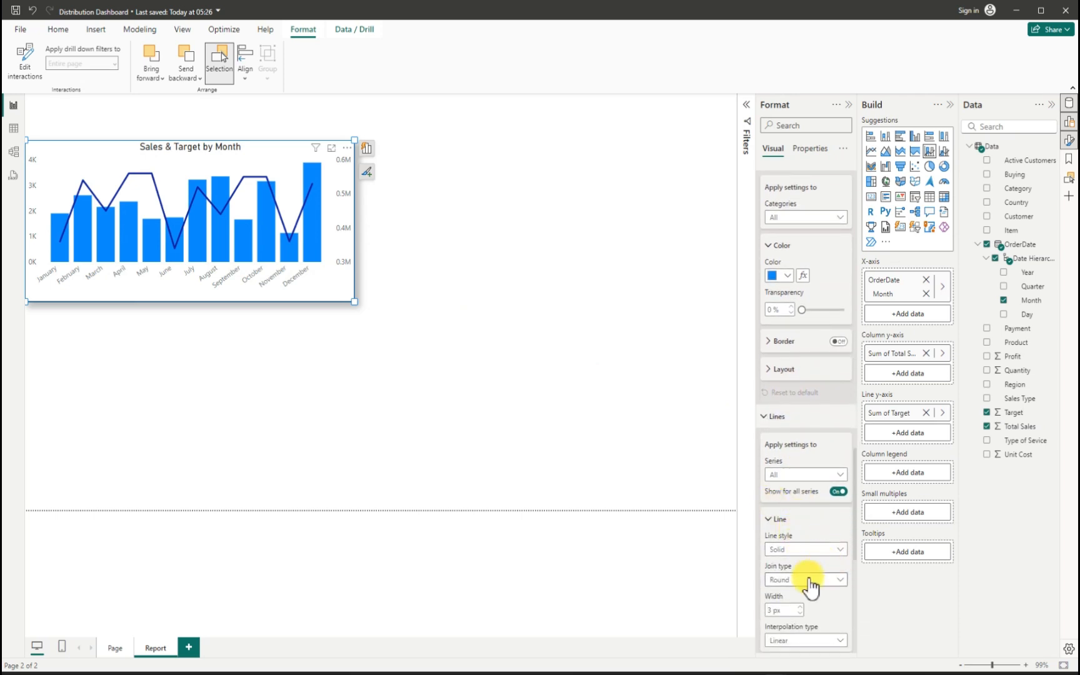
scroll(808, 581, down, 1)
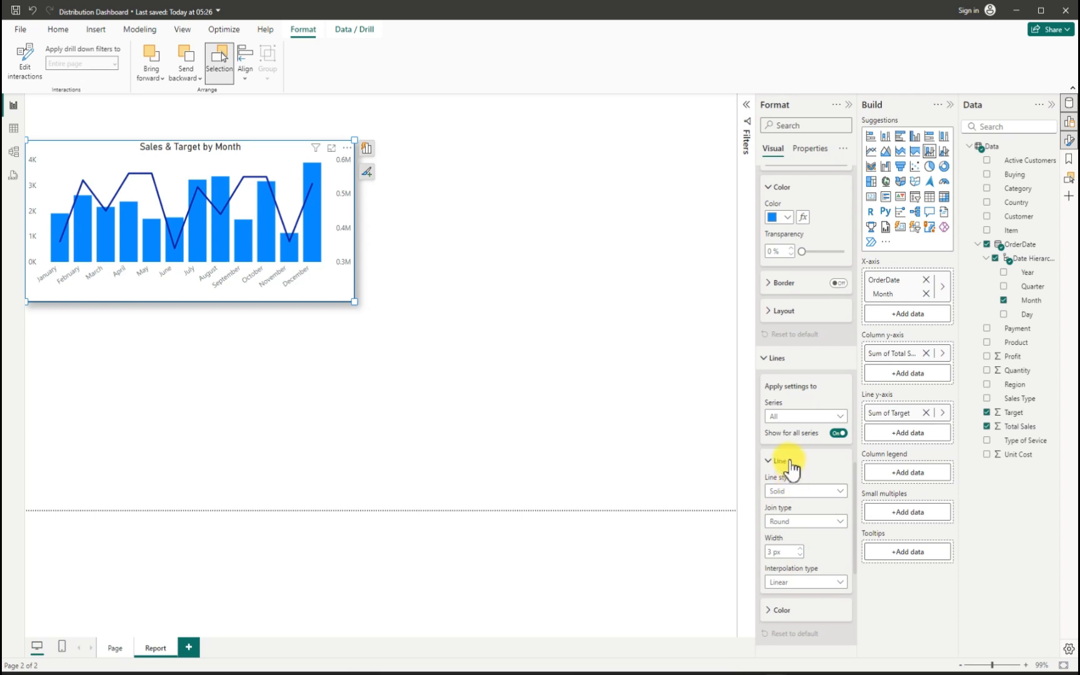
- Change the Target line's color to the second-darkest shade of the theme red
click(774, 610)
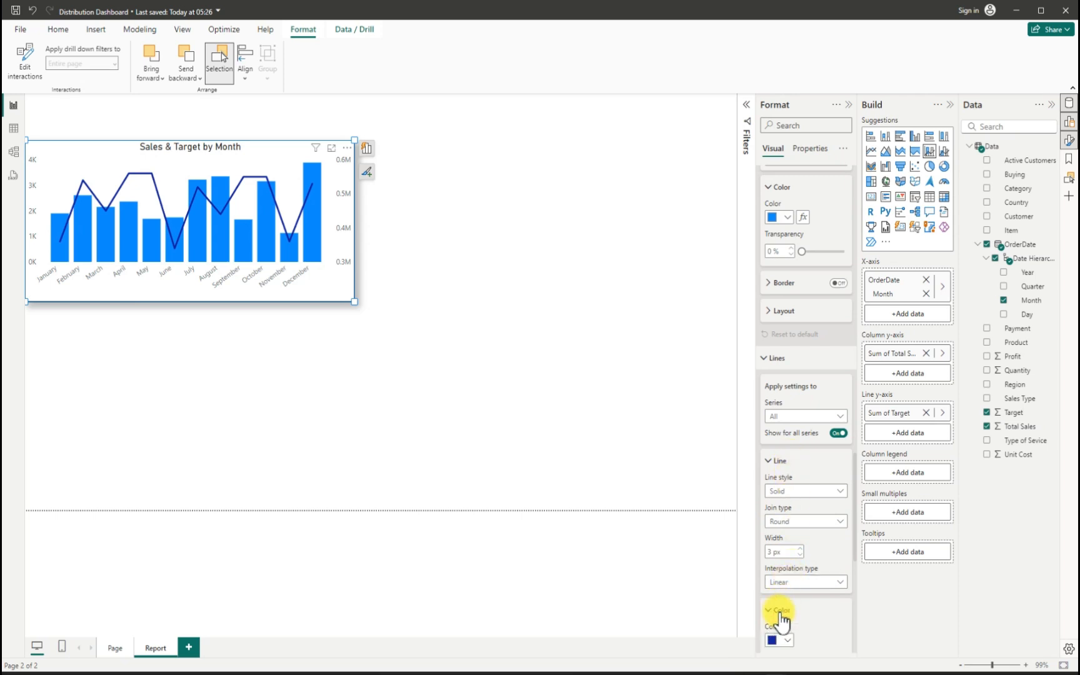
scroll(790, 610, down, 1)
scroll(791, 610, down, 1)
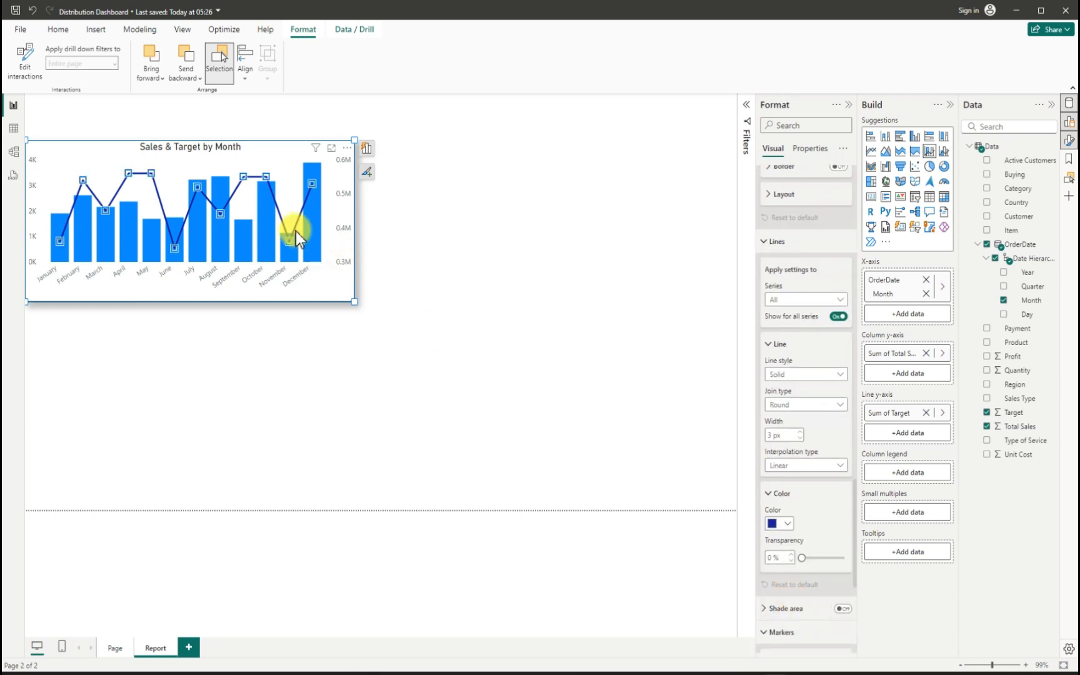
click(789, 524)
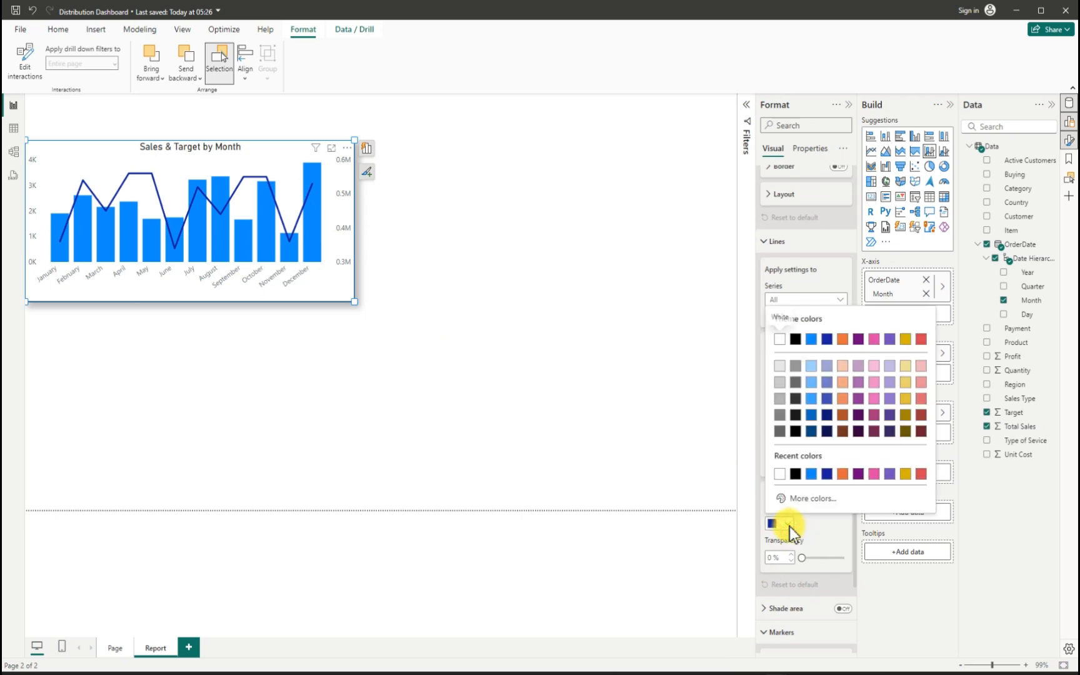
click(922, 418)
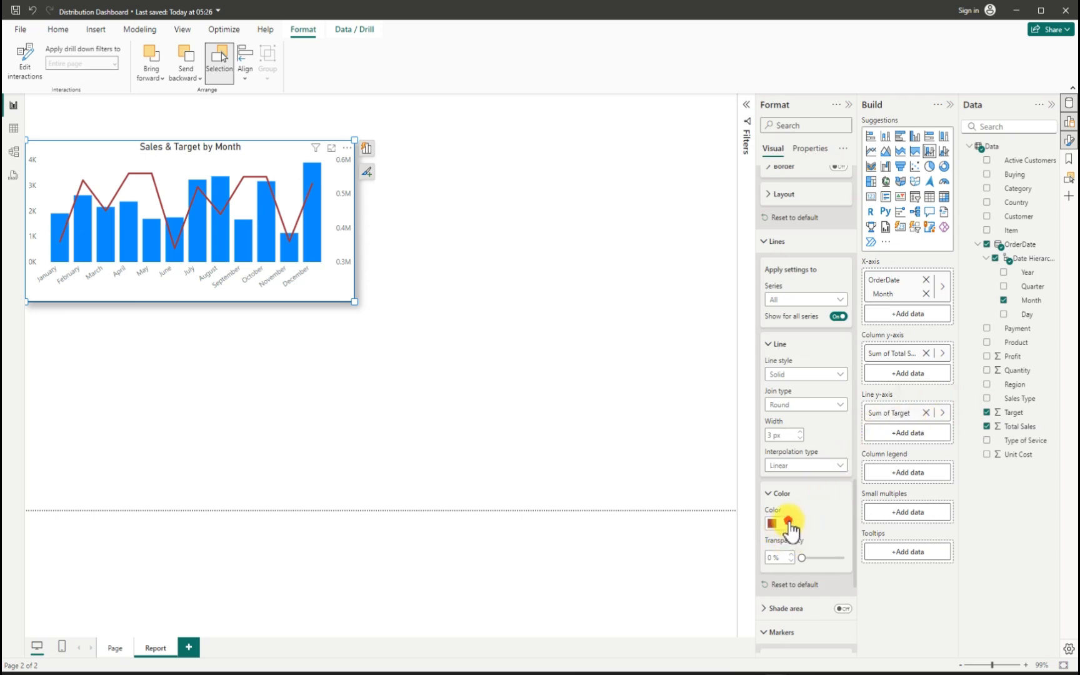
click(780, 523)
click(922, 431)
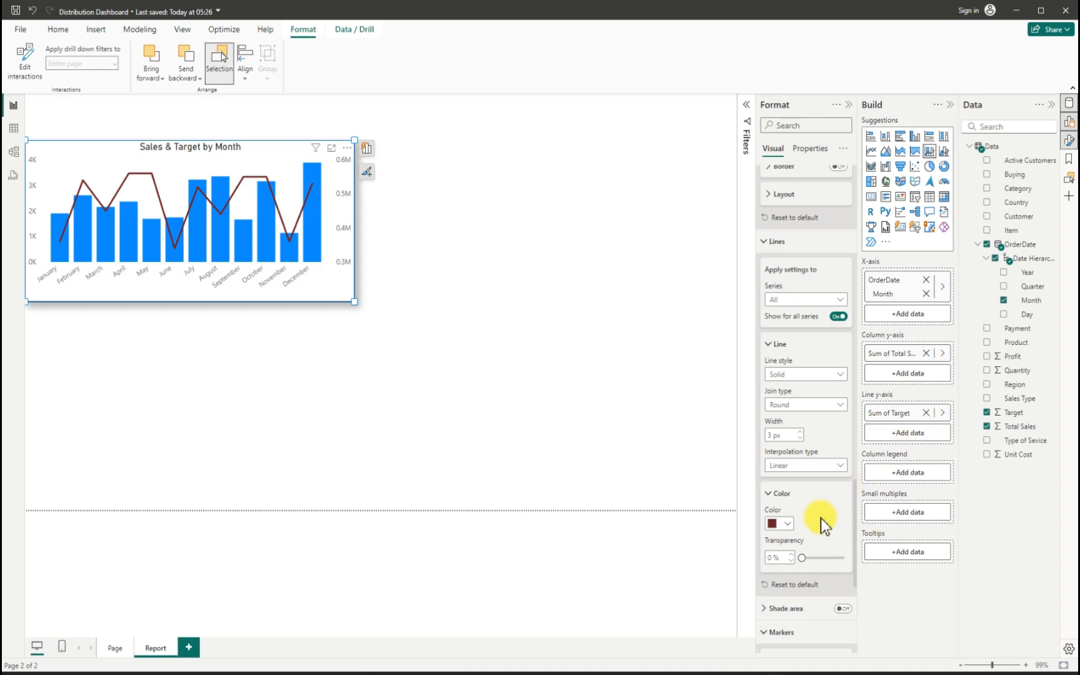
click(788, 523)
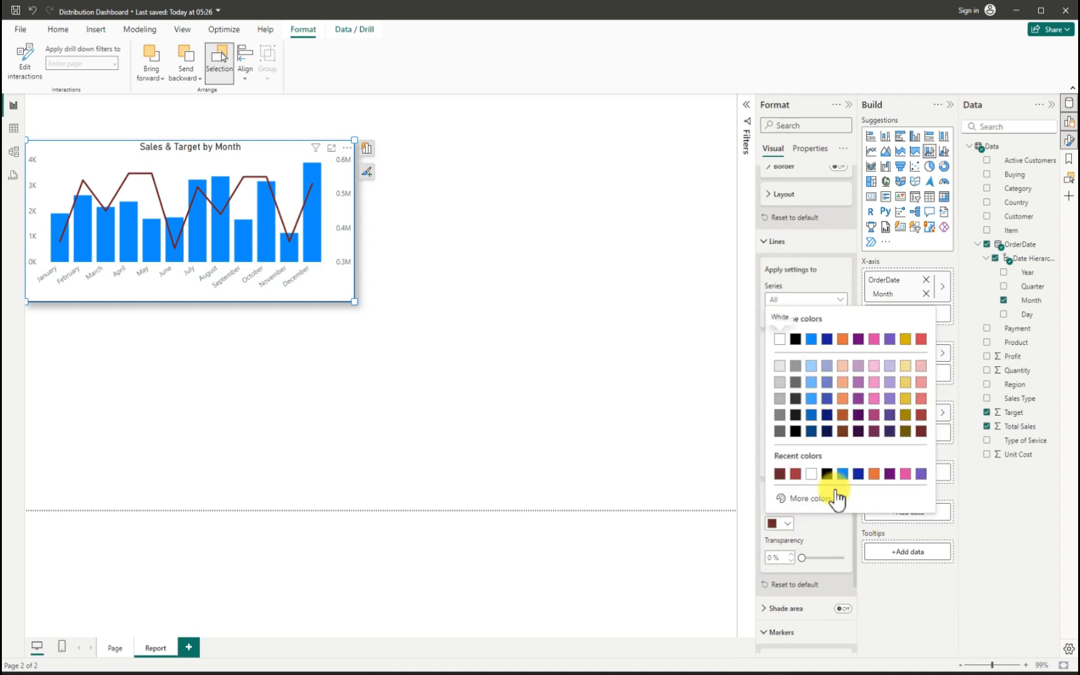
click(921, 414)
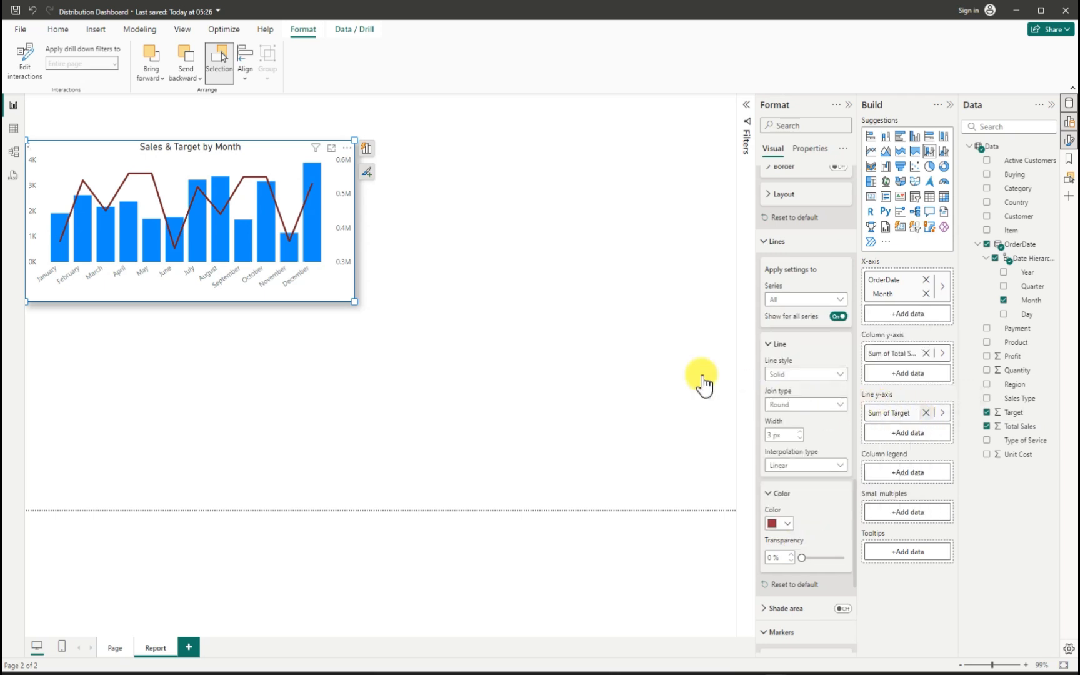
- Shrink the Sales & Target by Month chart slightly and move it a little lower along the page's edge
mouse_move(351, 303)
mouse_down()
mouse_move(383, 301)
mouse_move(345, 304)
mouse_move(337, 289)
mouse_up()
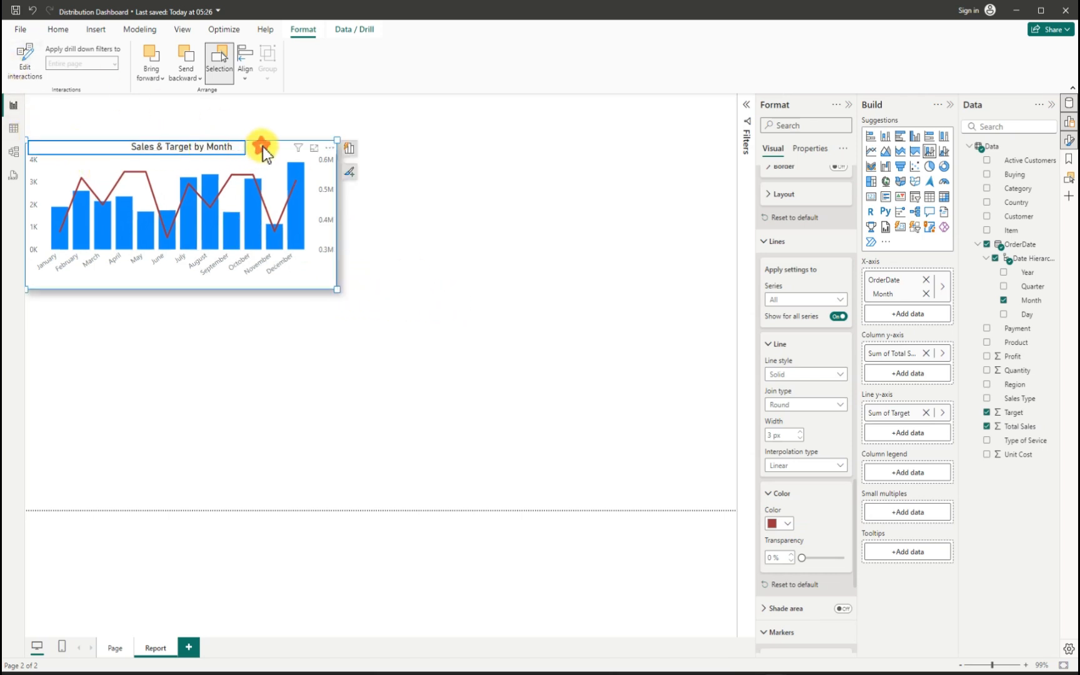
drag(262, 146, 256, 169)
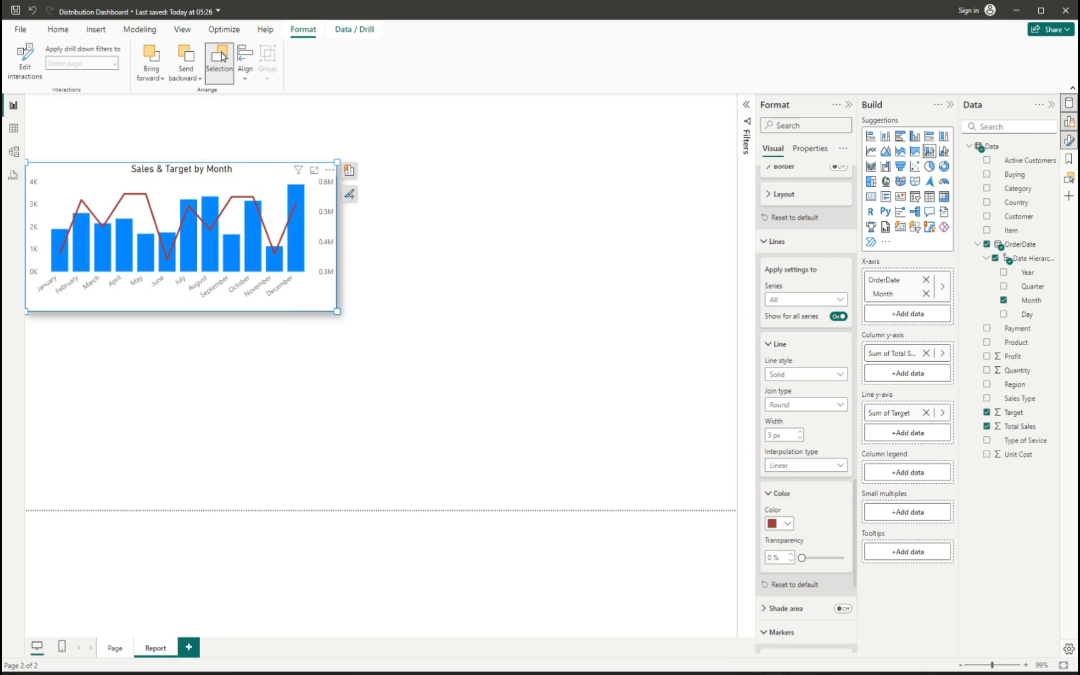
- Add a separate, empty multi-row card to the page and place it beside the Sales & Target by Month chart
click(886, 197)
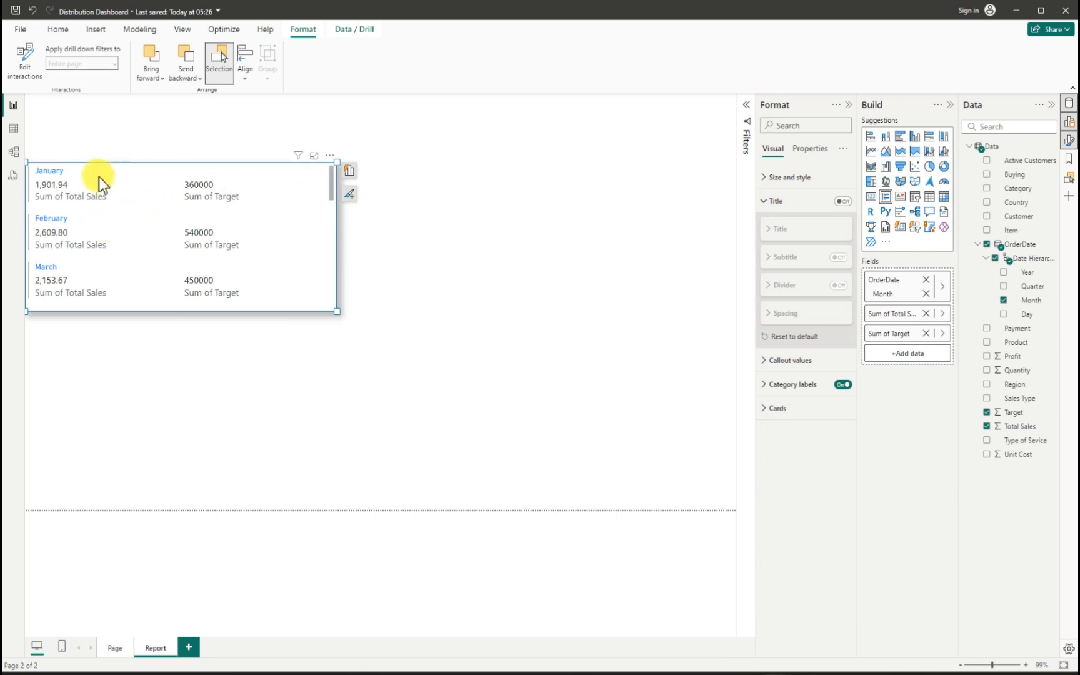
click(34, 10)
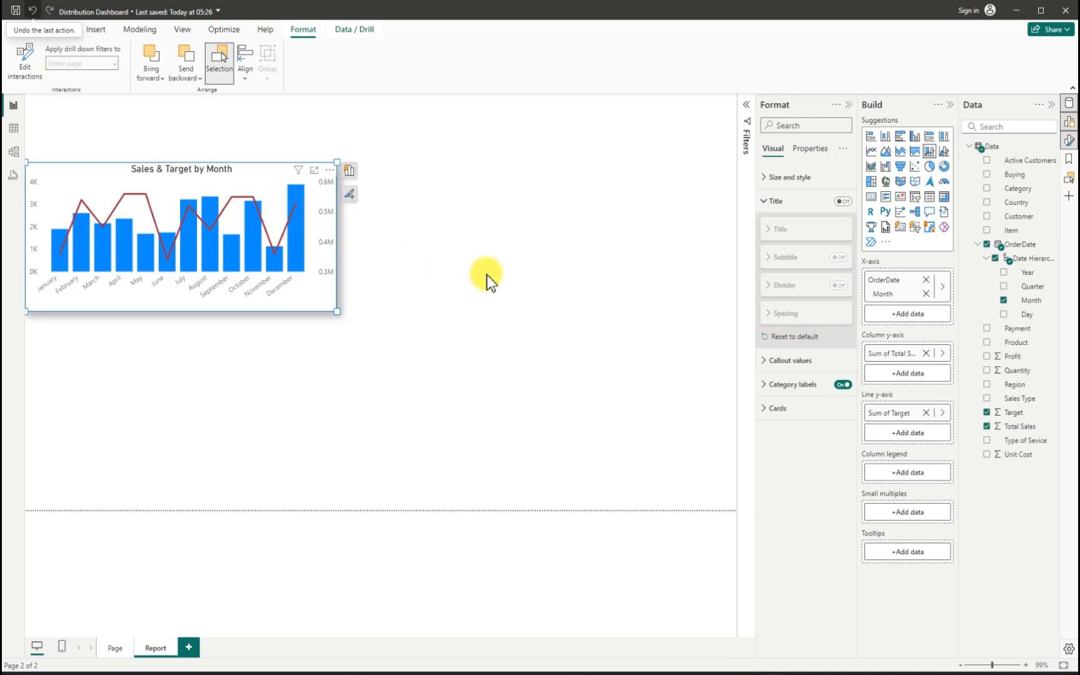
click(421, 250)
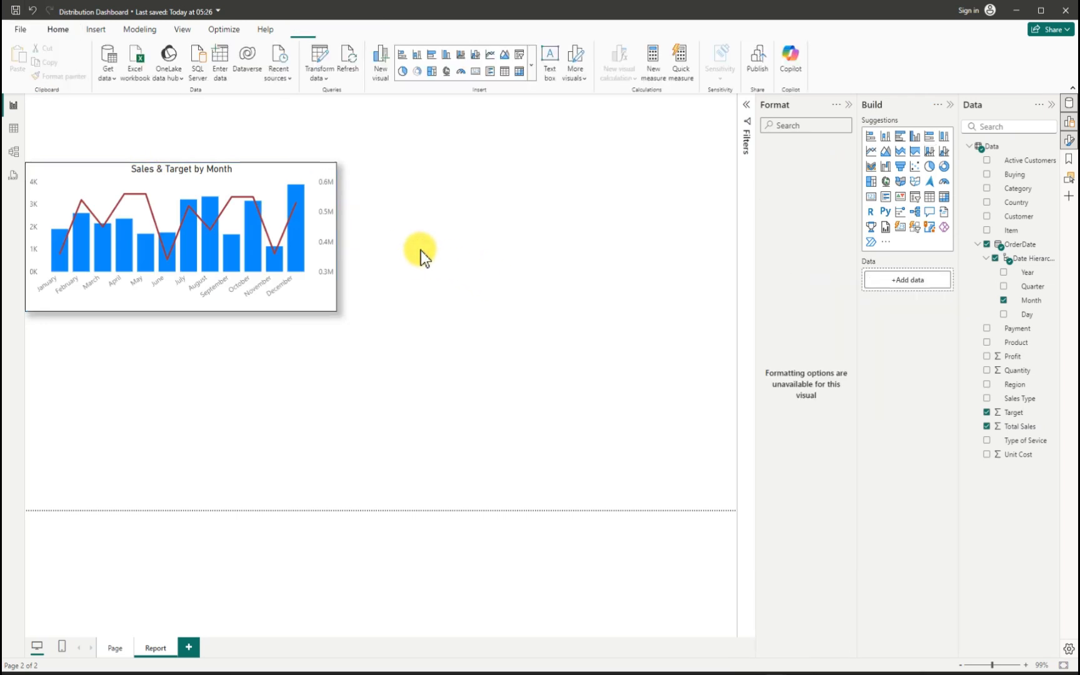
click(885, 199)
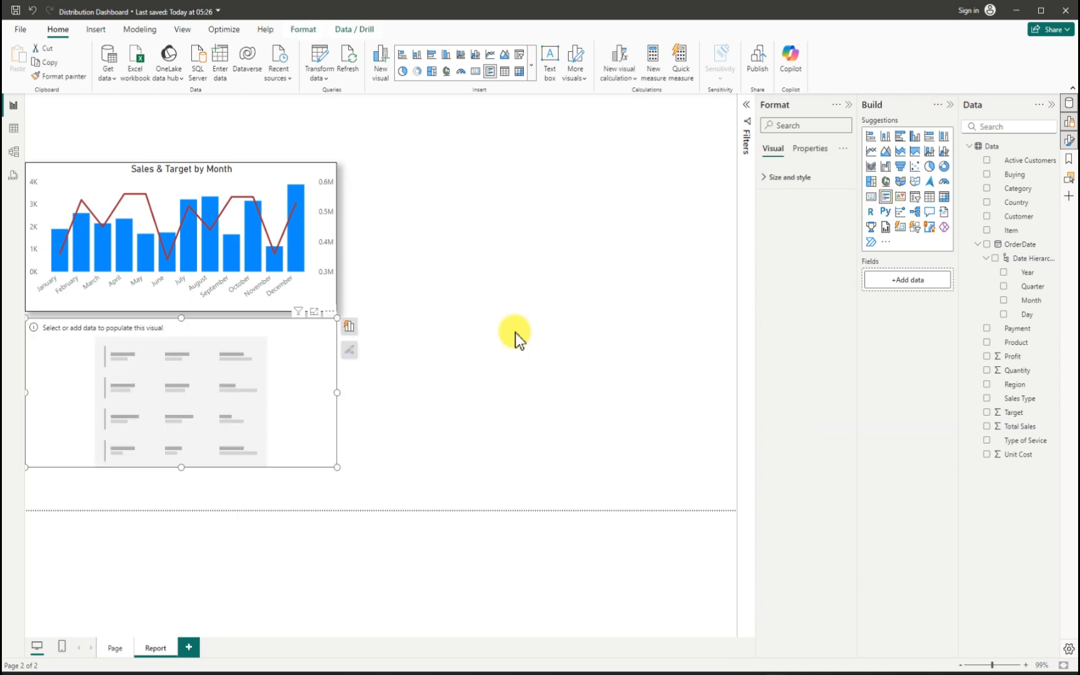
drag(261, 344, 590, 195)
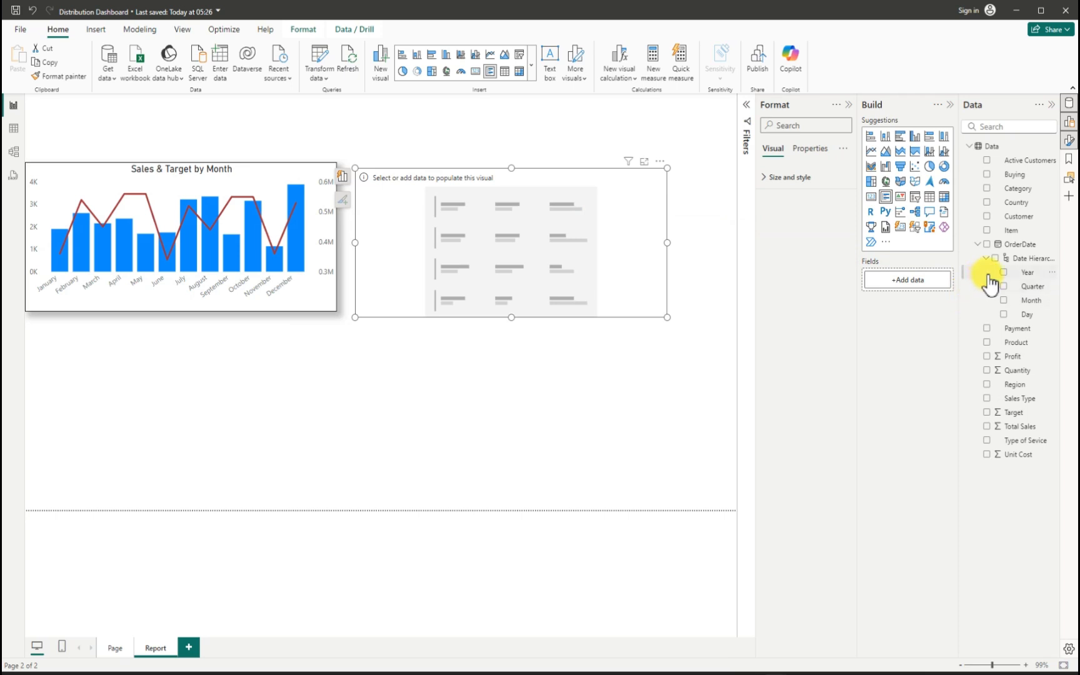
- Populate the multi-row card with Customer and Total Sales, then narrow it and adjust its position beside the chart
click(987, 217)
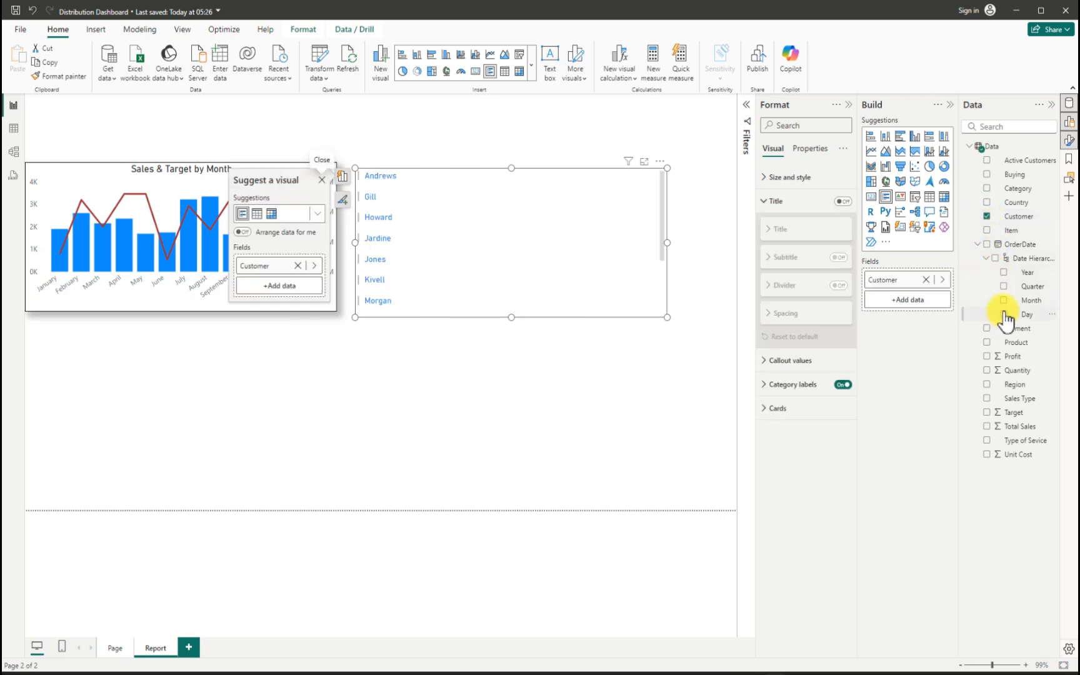
click(987, 427)
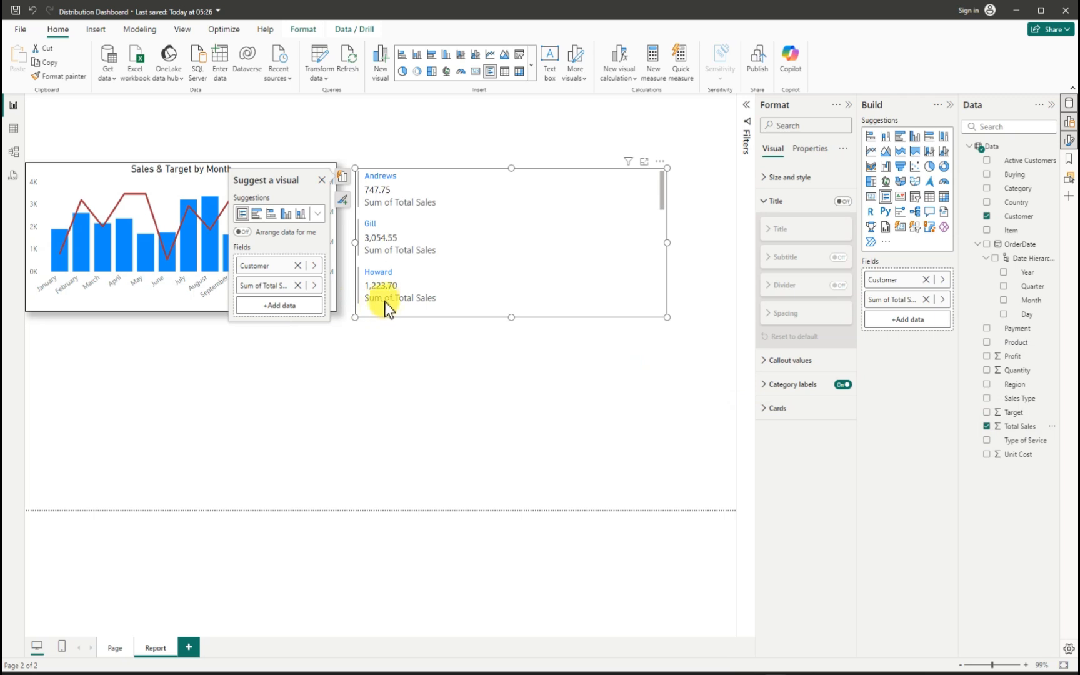
drag(666, 316, 594, 315)
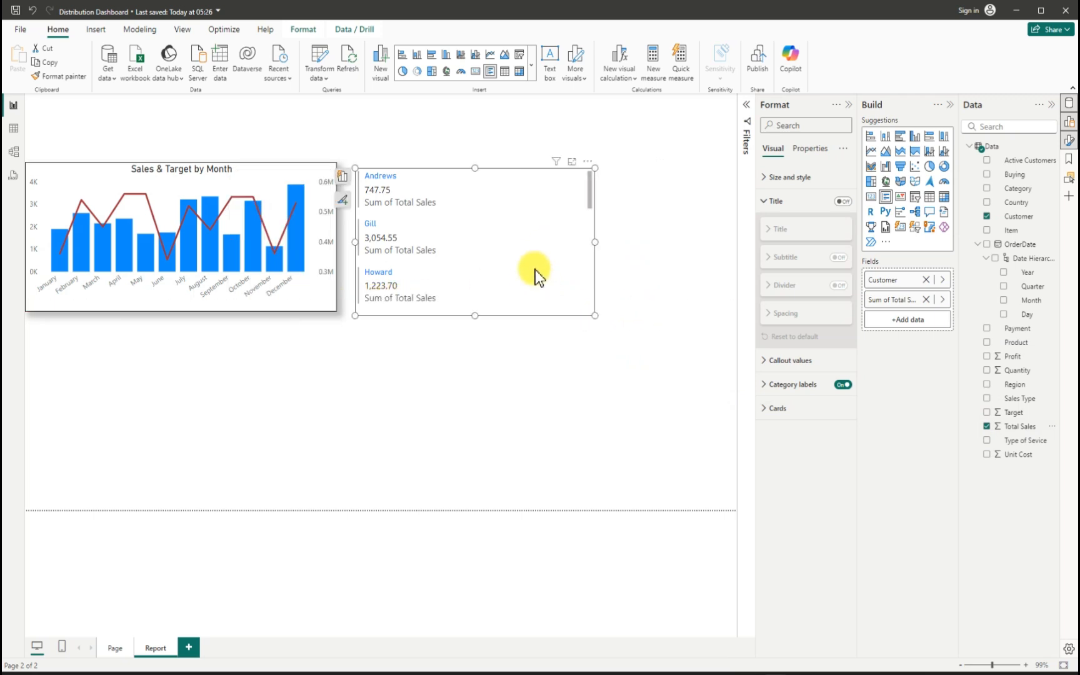
mouse_move(535, 269)
mouse_down()
mouse_move(554, 270)
mouse_move(543, 273)
mouse_up()
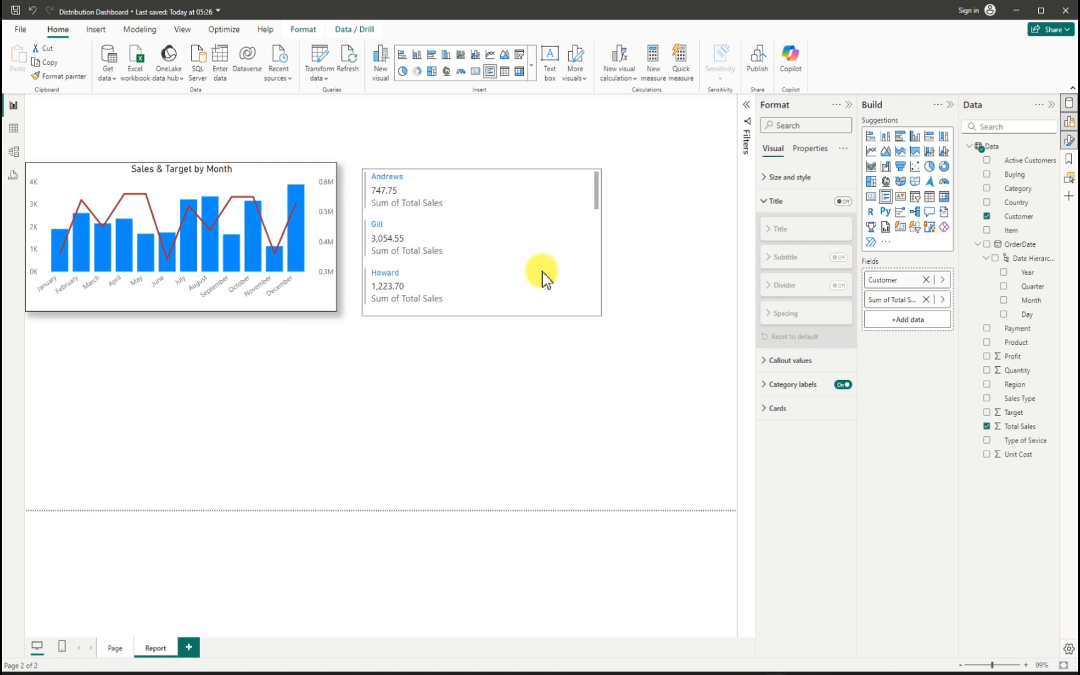
click(543, 275)
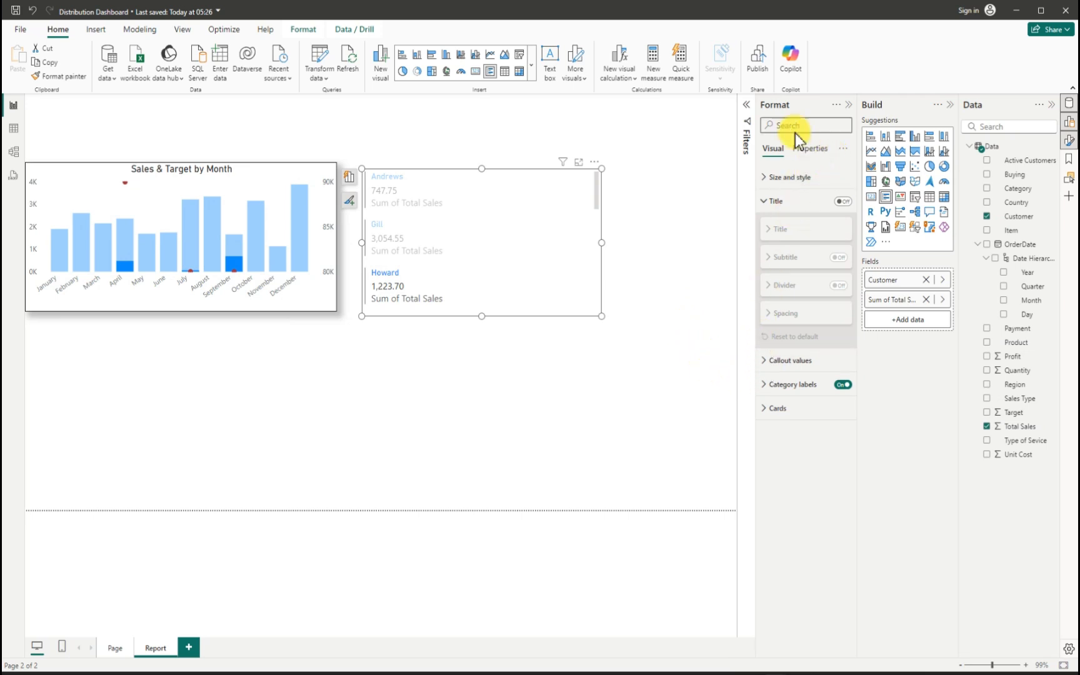
- Filter the multi-row card's Customer field to the Top N 3 by Sum of Total Sales and apply the filter
click(747, 105)
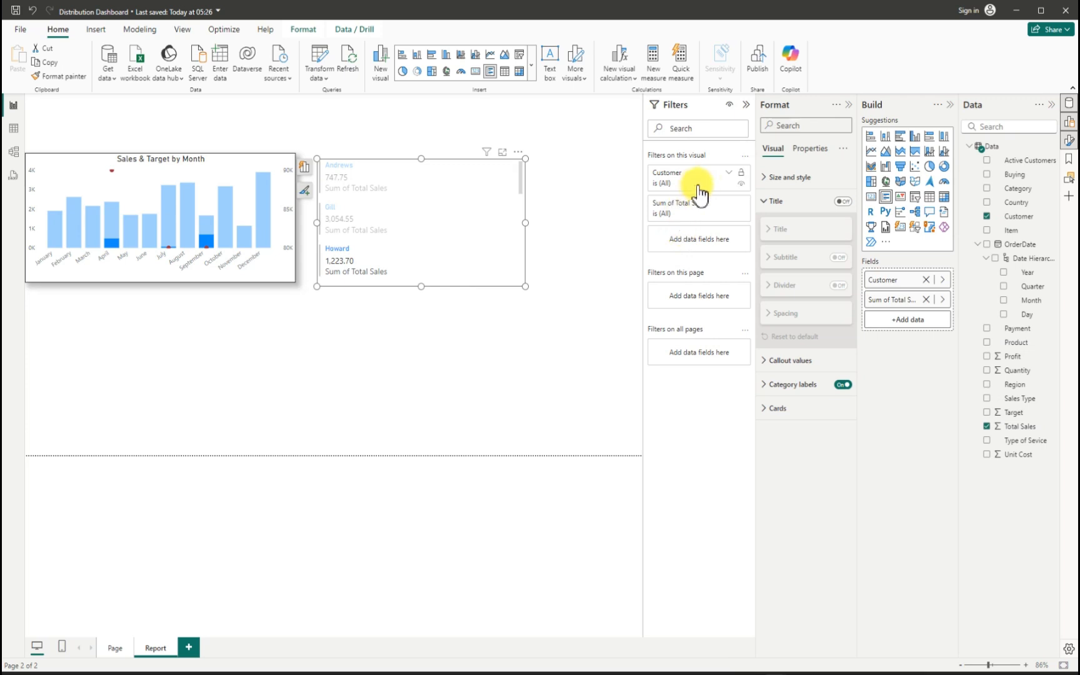
click(729, 174)
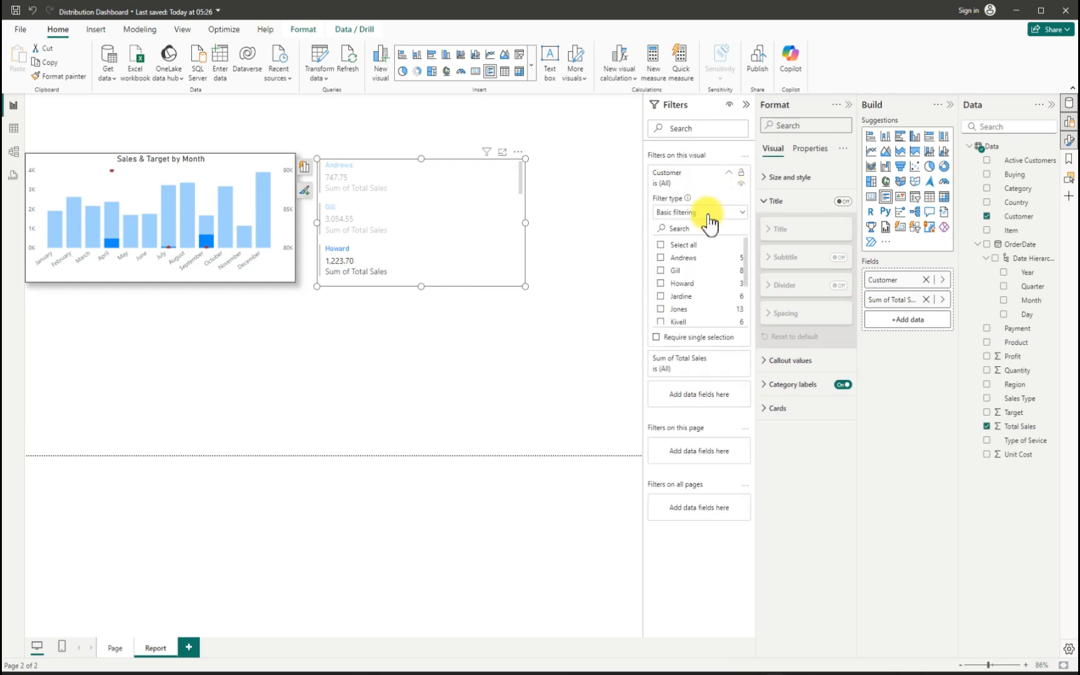
click(742, 215)
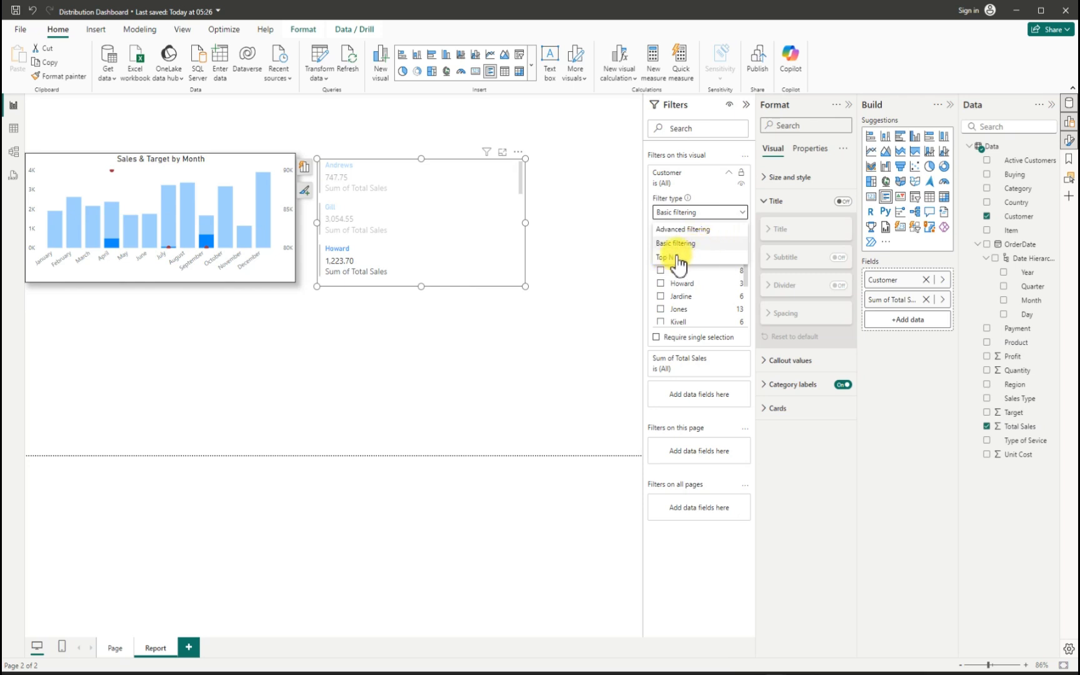
click(678, 258)
click(734, 243)
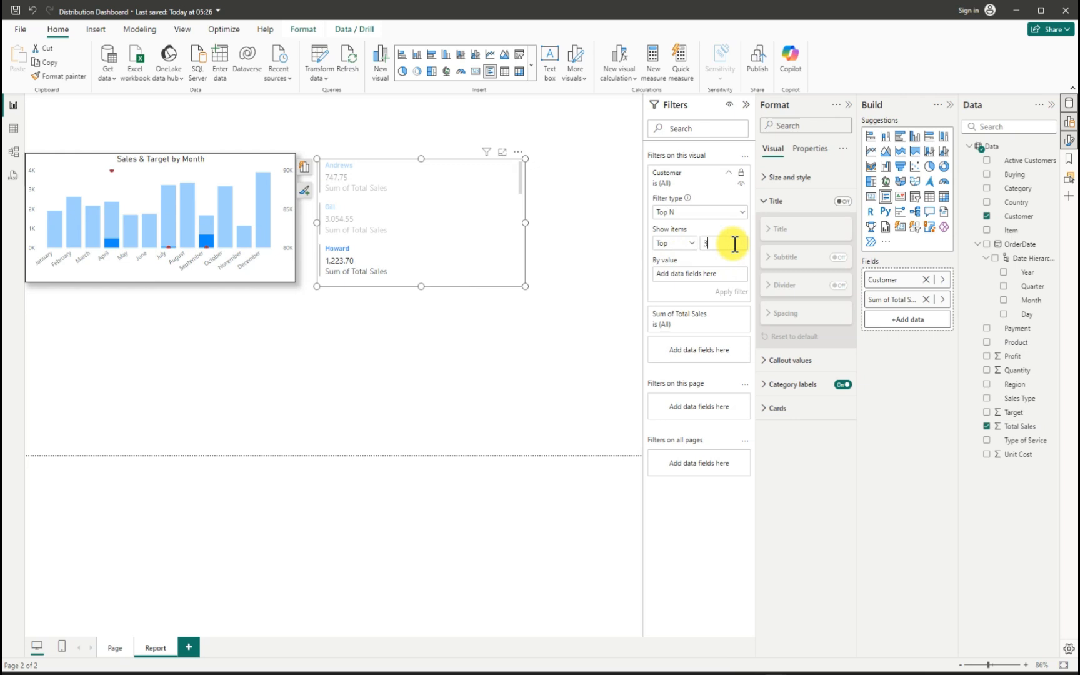
text(3)
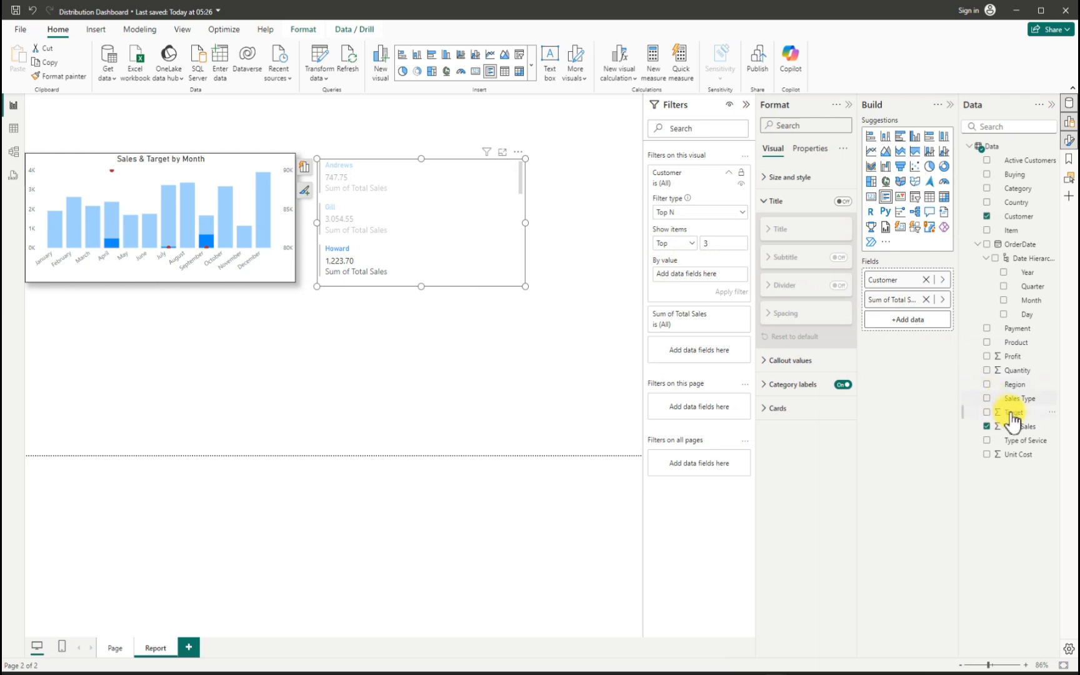
drag(1022, 426, 704, 274)
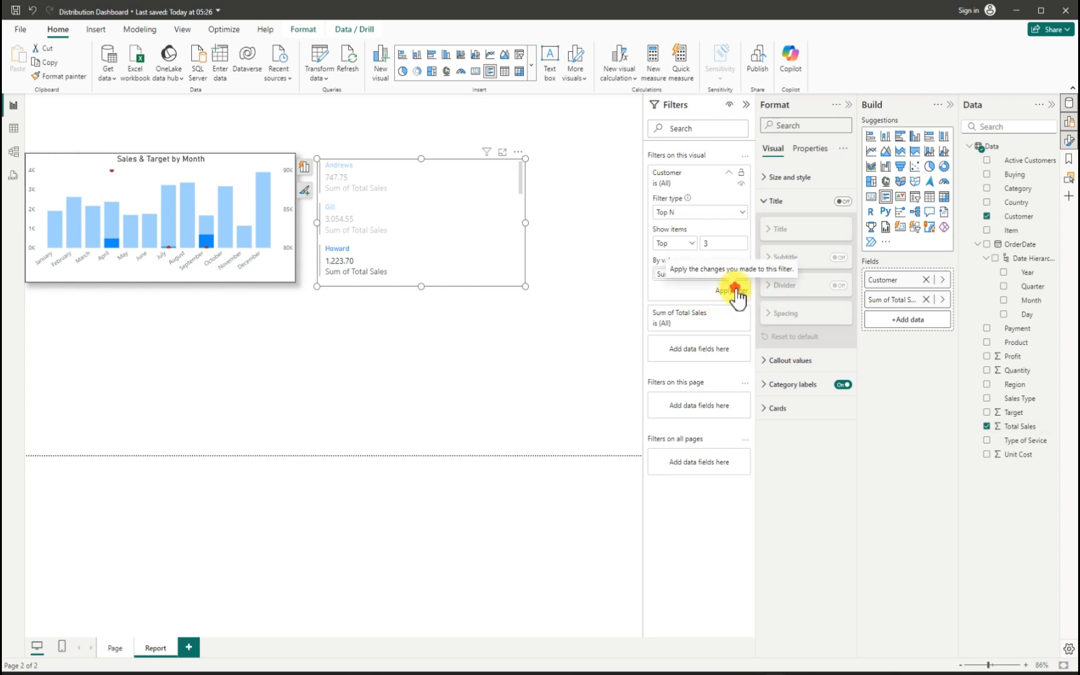
click(736, 289)
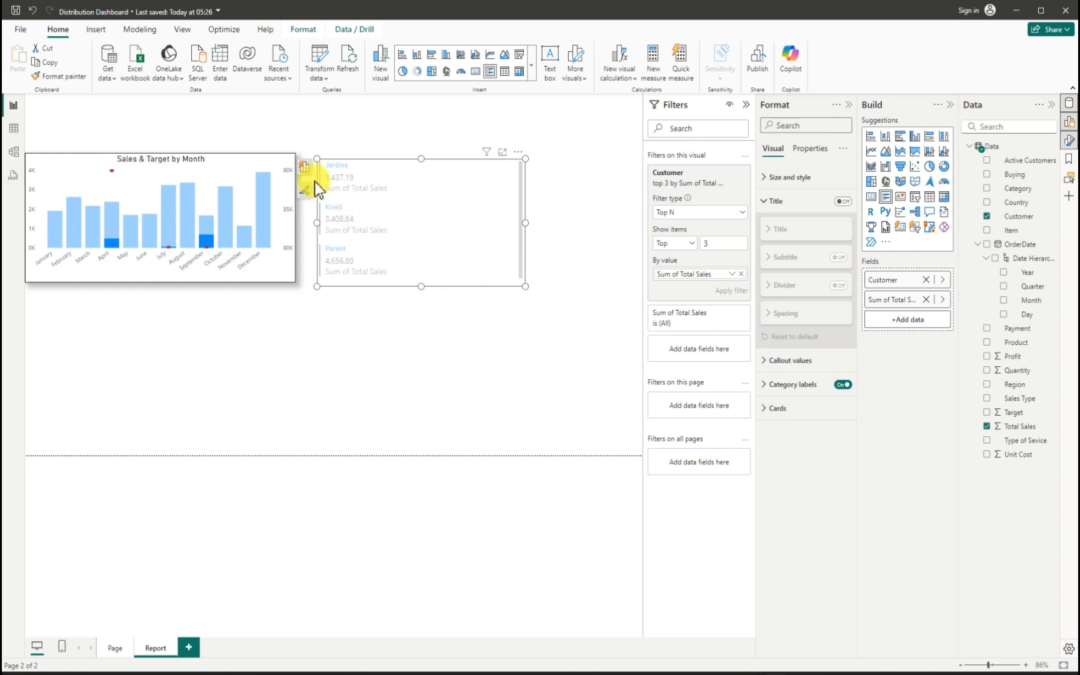
- Clear the cross-highlighting in the Sales & Target by Month chart and the multi-row card, and hide the filter settings
scroll(330, 253, down, 1)
scroll(331, 247, up, 1)
click(207, 244)
click(207, 244)
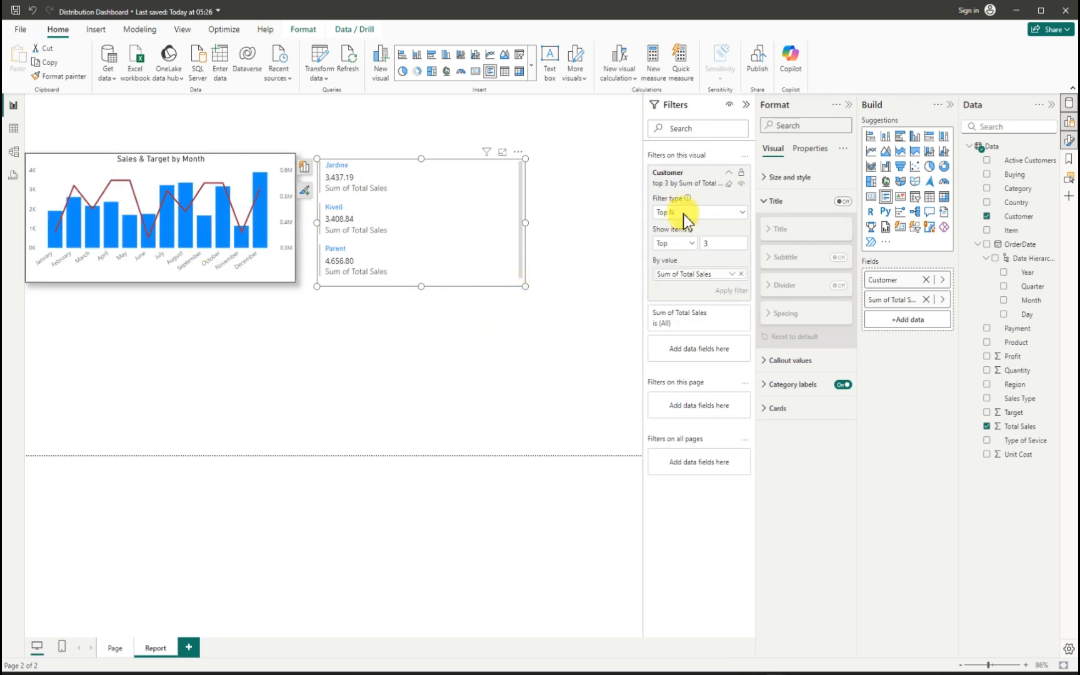
click(746, 104)
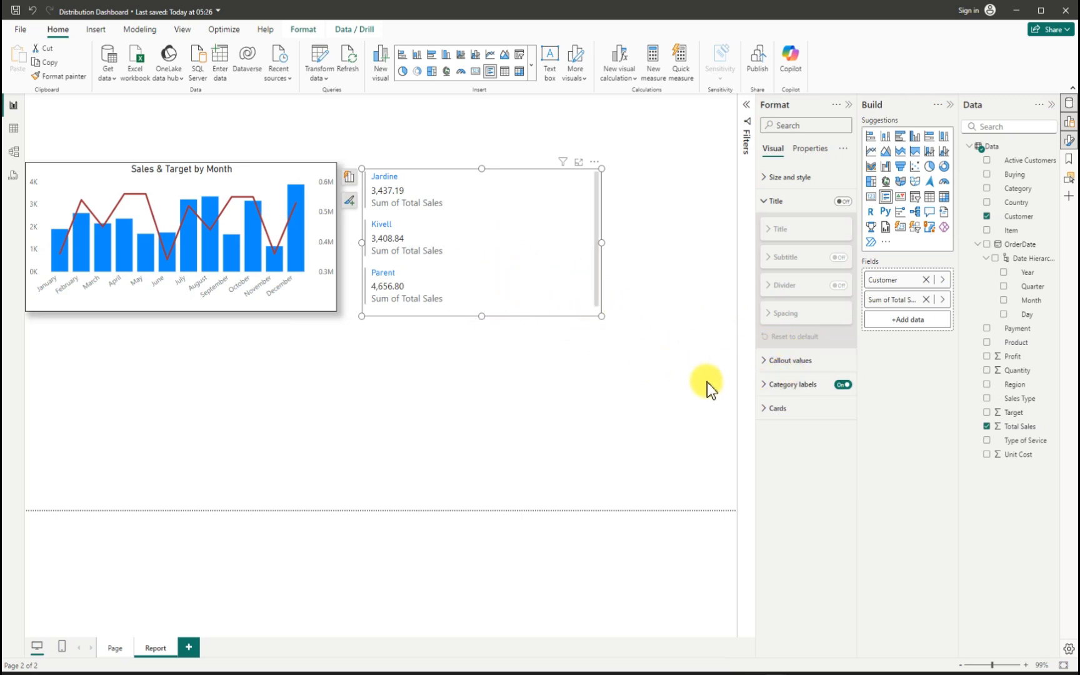
- Turn off the multi-row card's background and give it a visual border and a shadow with Custom position
click(770, 179)
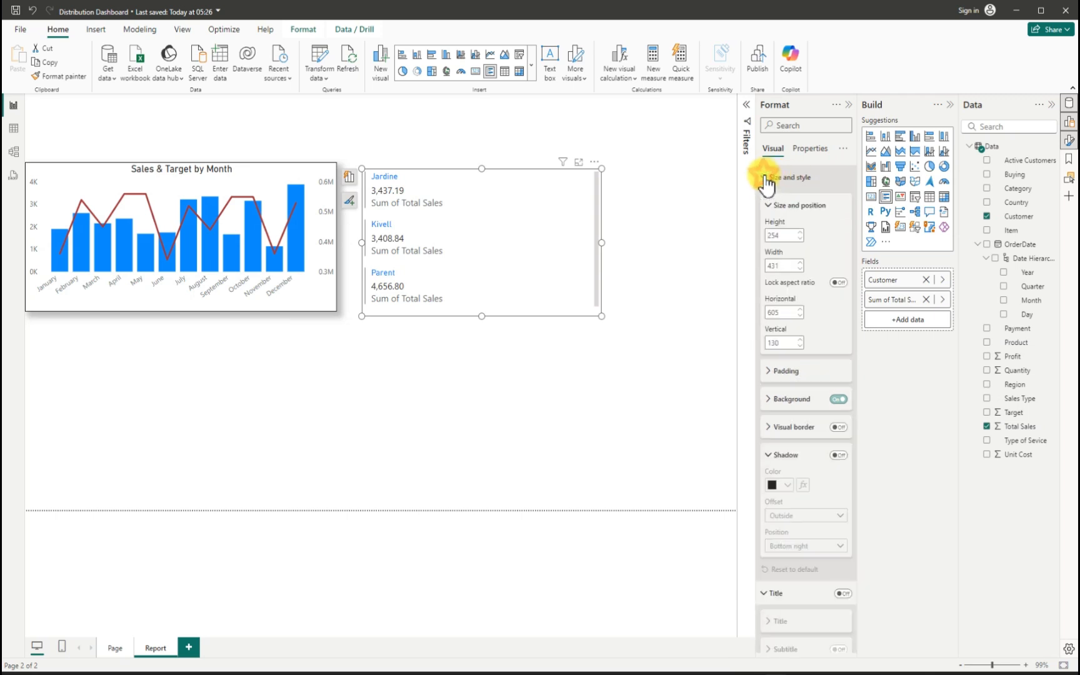
click(838, 399)
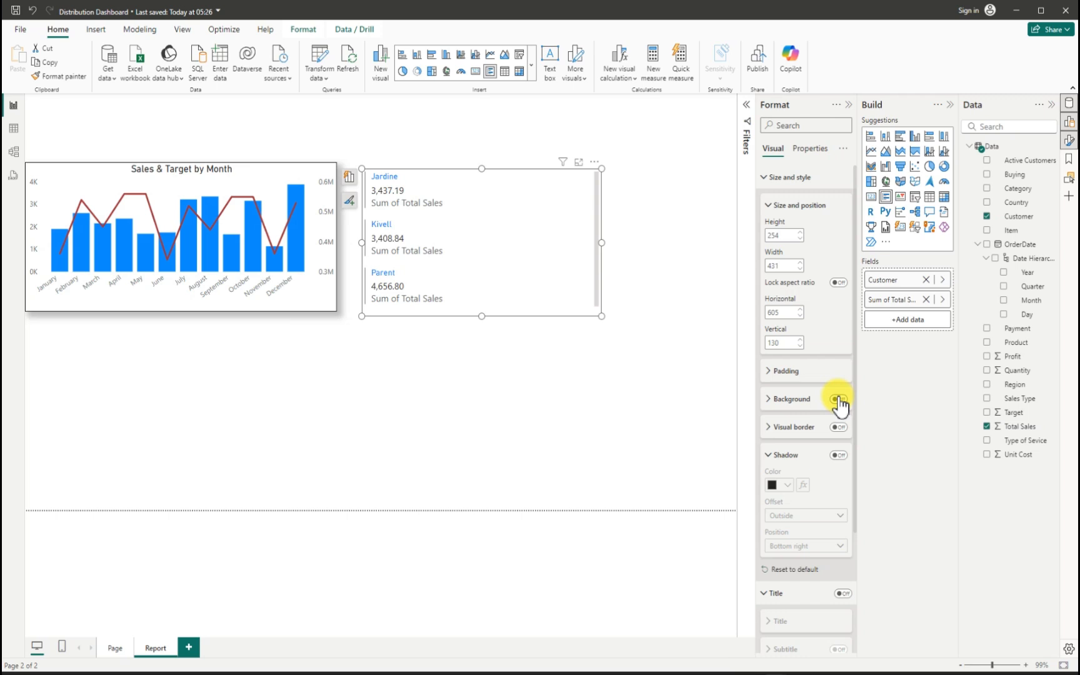
click(839, 427)
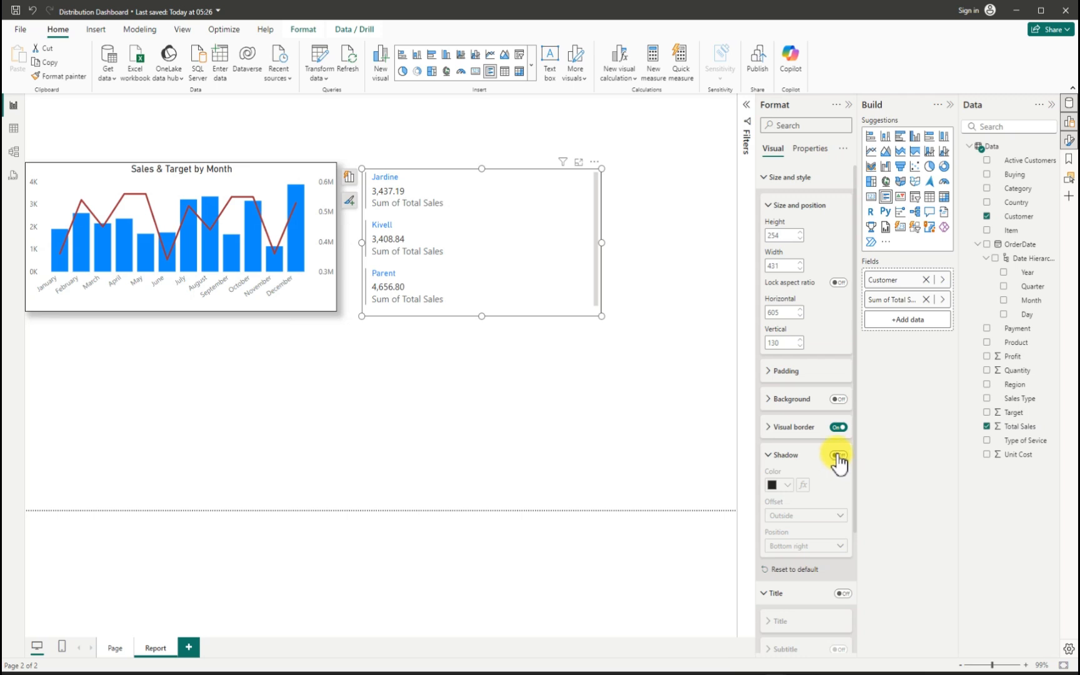
click(838, 456)
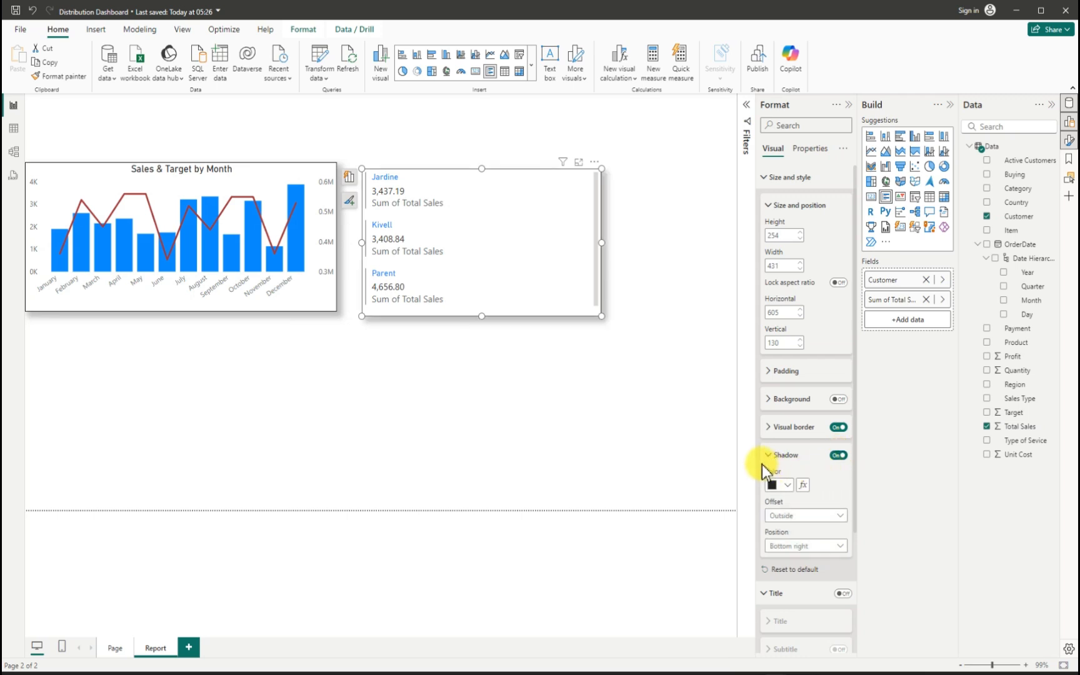
click(809, 546)
click(785, 531)
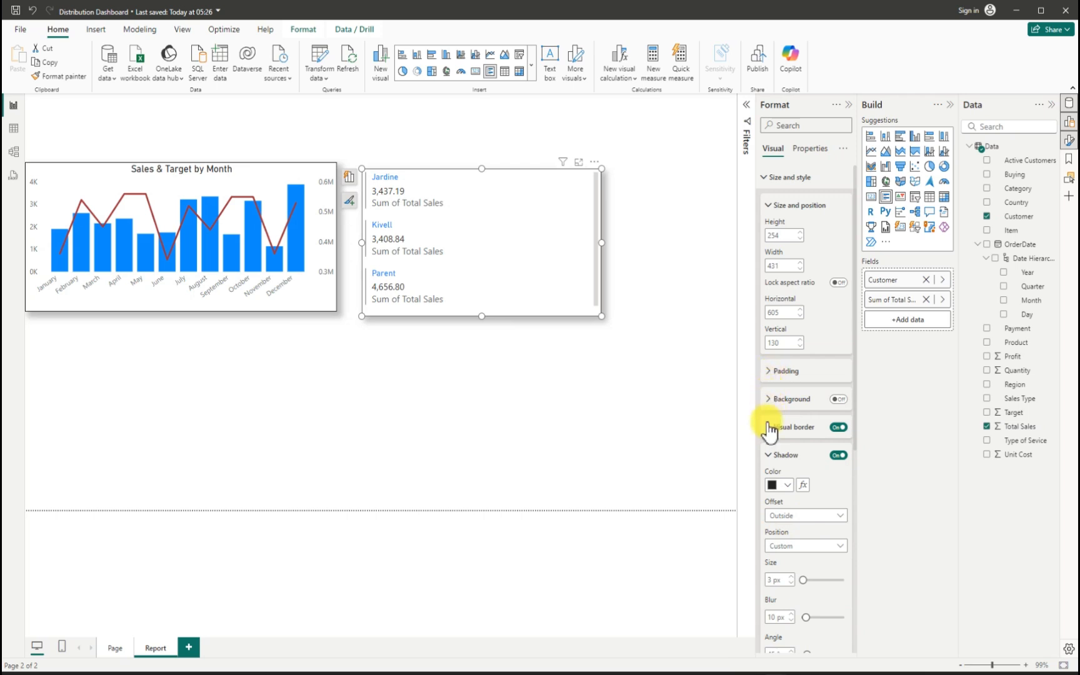
click(764, 455)
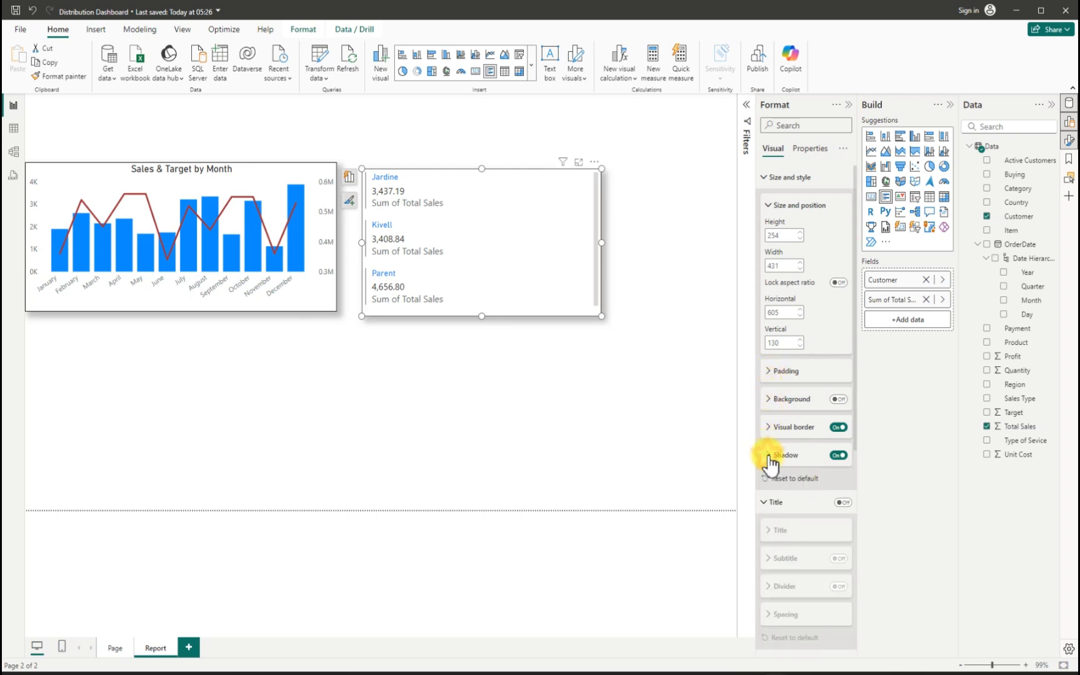
- Turn off the multi-row card's category labels and shrink the card to fit closely around its three entries
scroll(811, 515, down, 2)
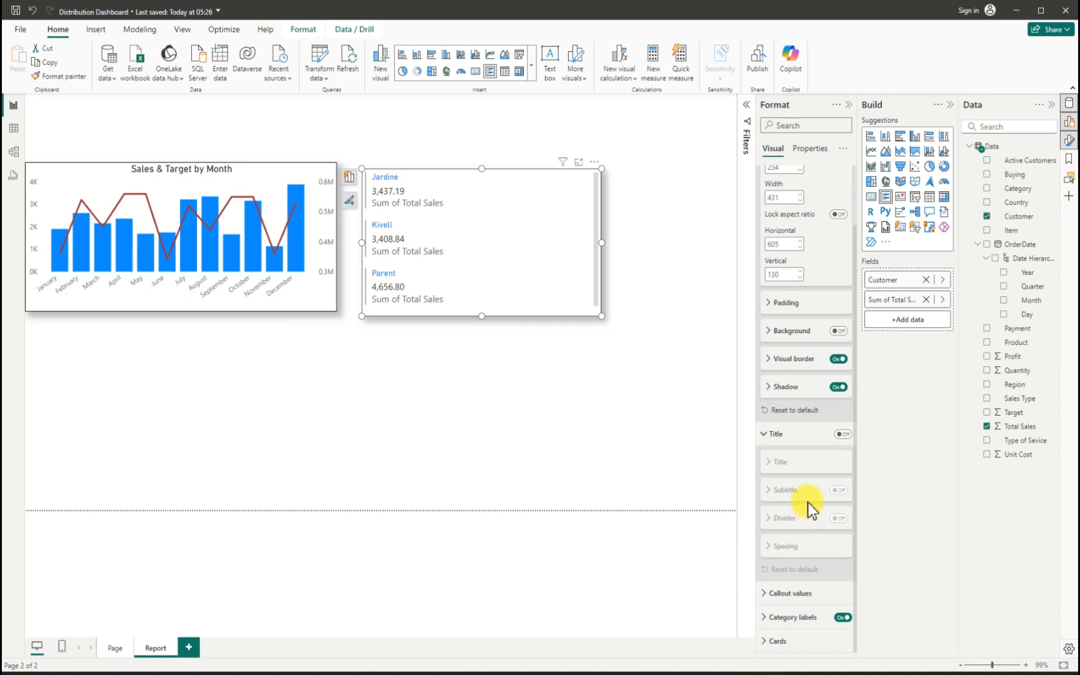
click(774, 592)
scroll(806, 597, down, 2)
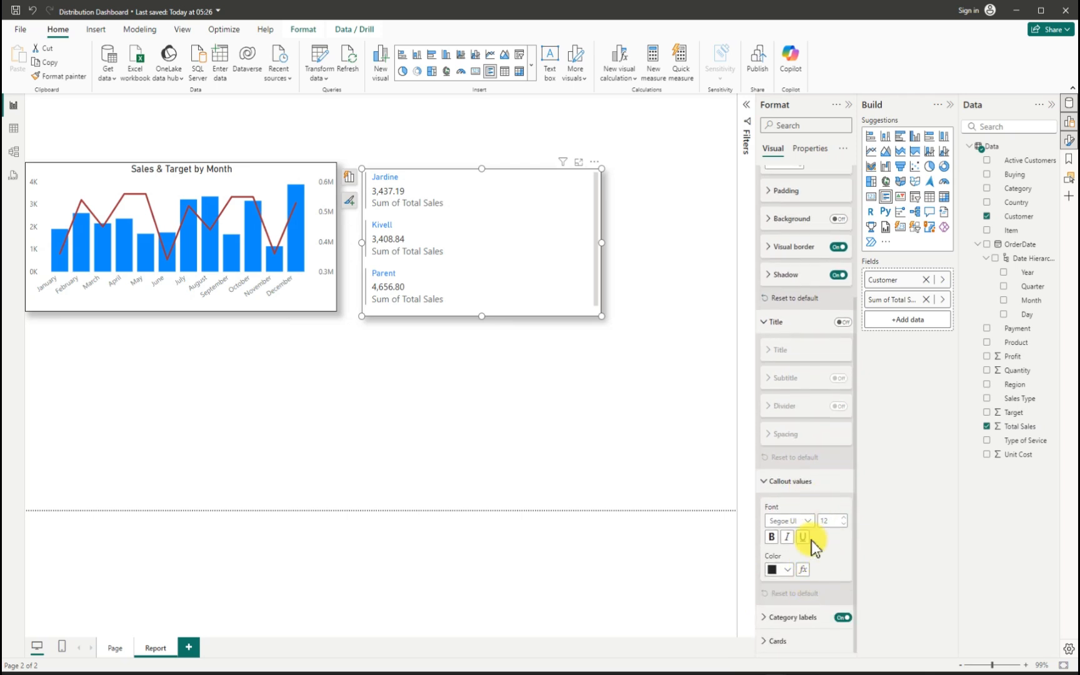
click(766, 619)
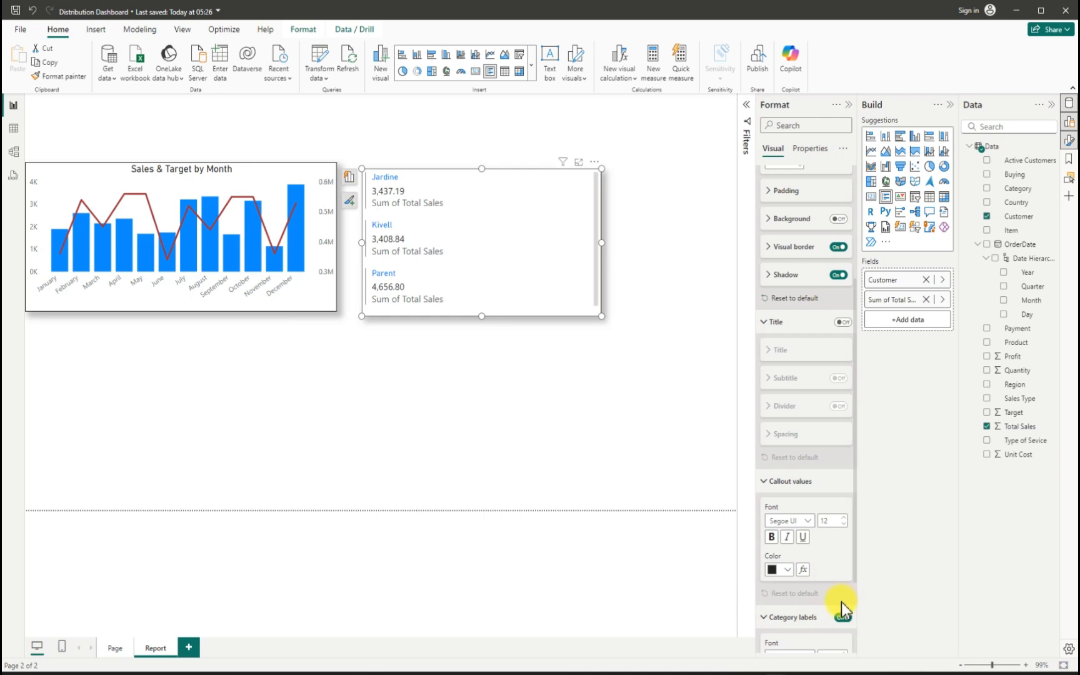
click(844, 618)
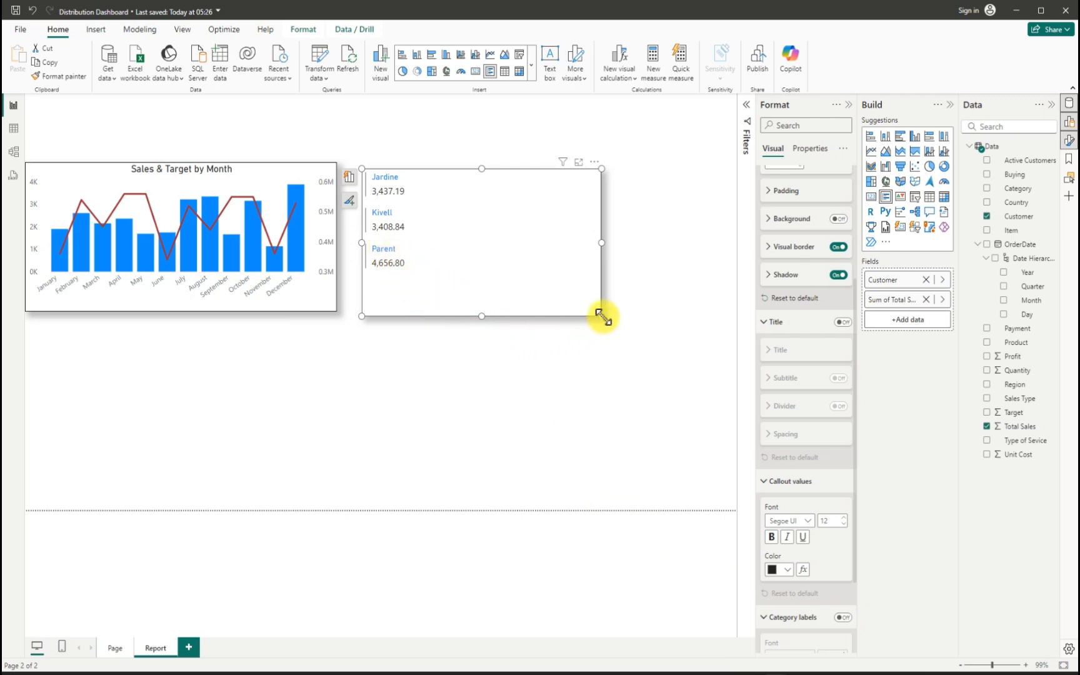
drag(597, 316, 477, 299)
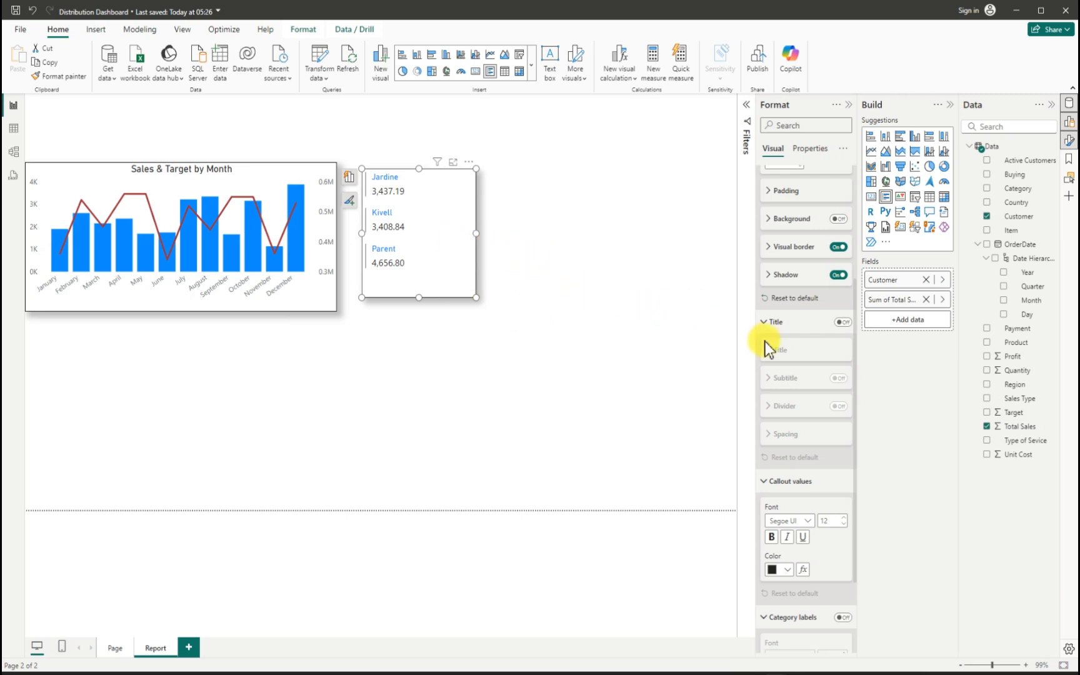
- Give the multi-row card the centered title "Top 3 Customer" and widen the card slightly
click(841, 322)
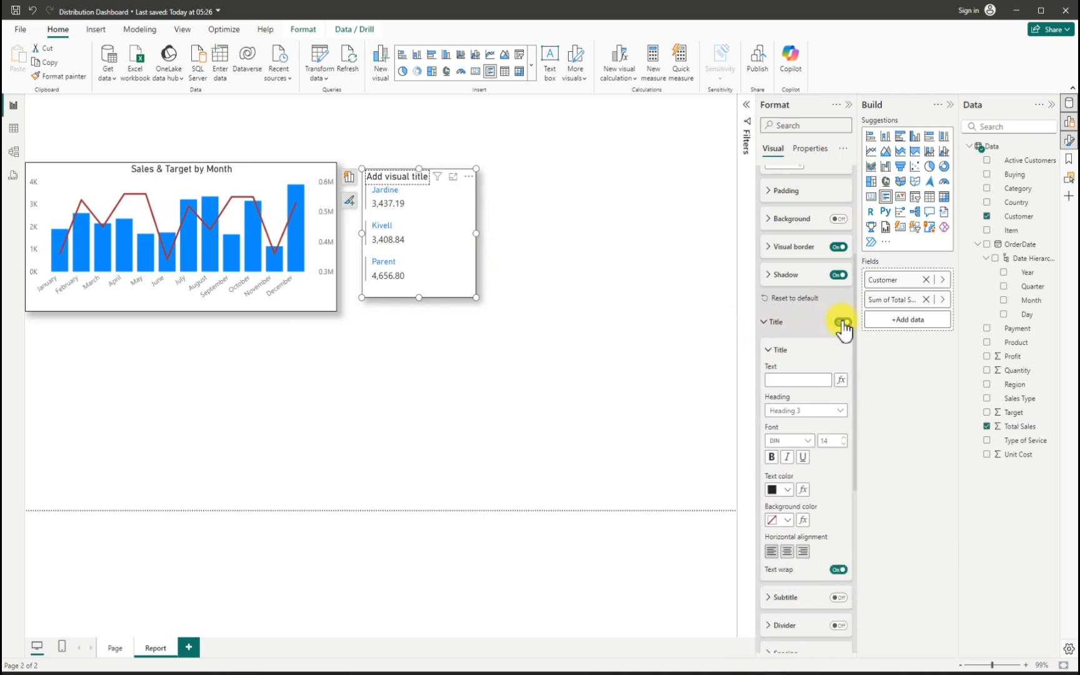
click(796, 380)
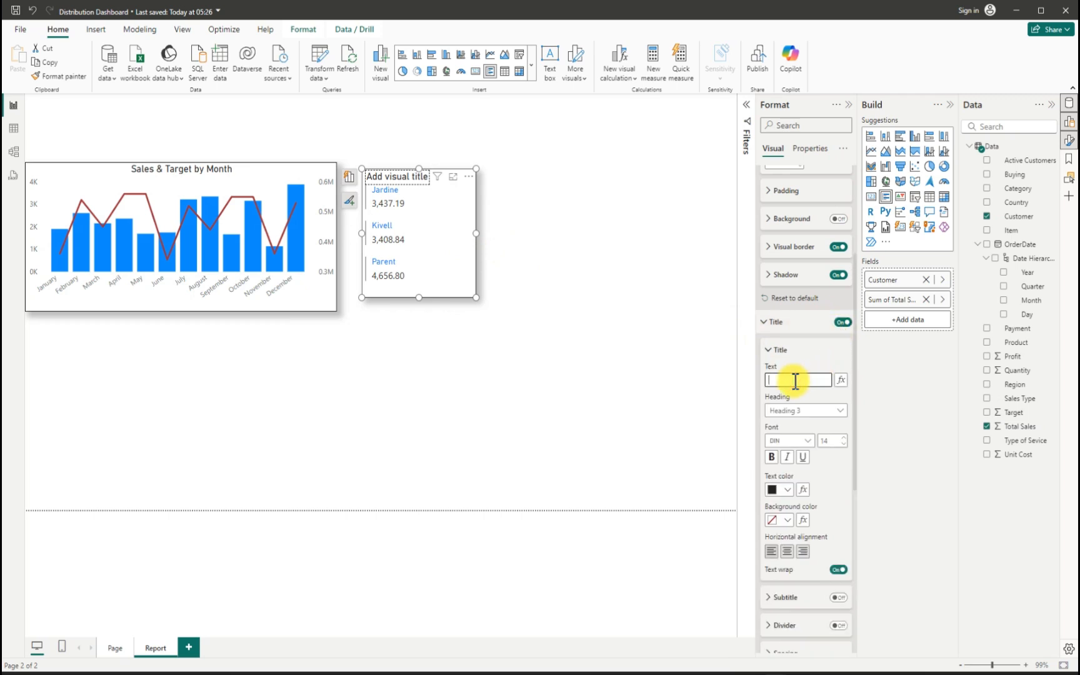
text(Top 3 Cu)
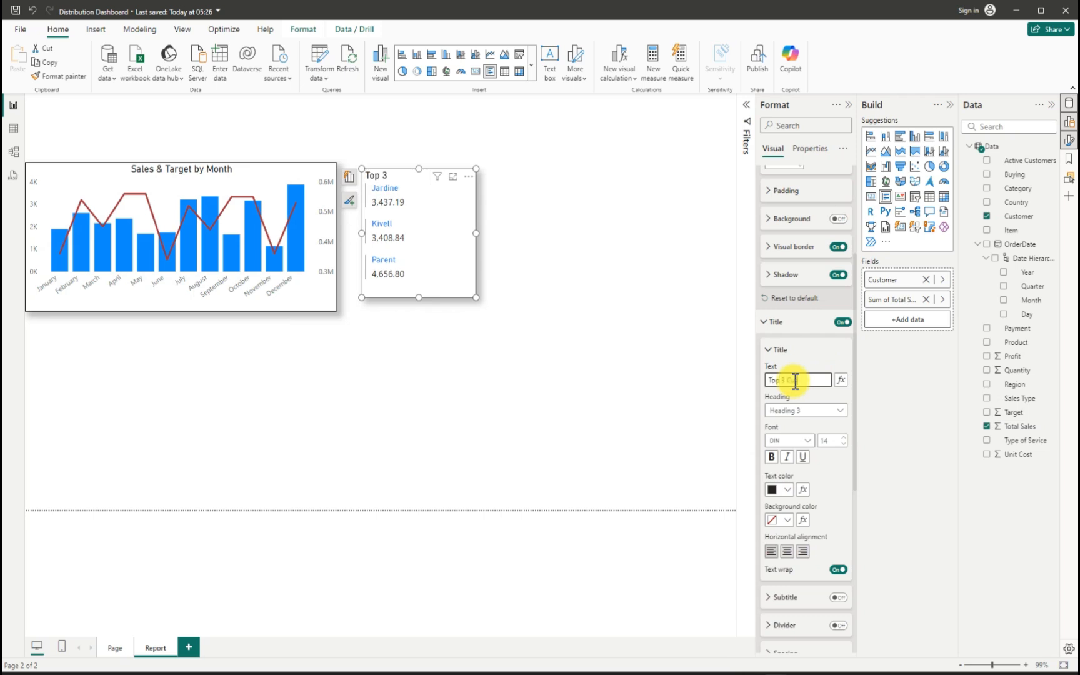
text(stomer)
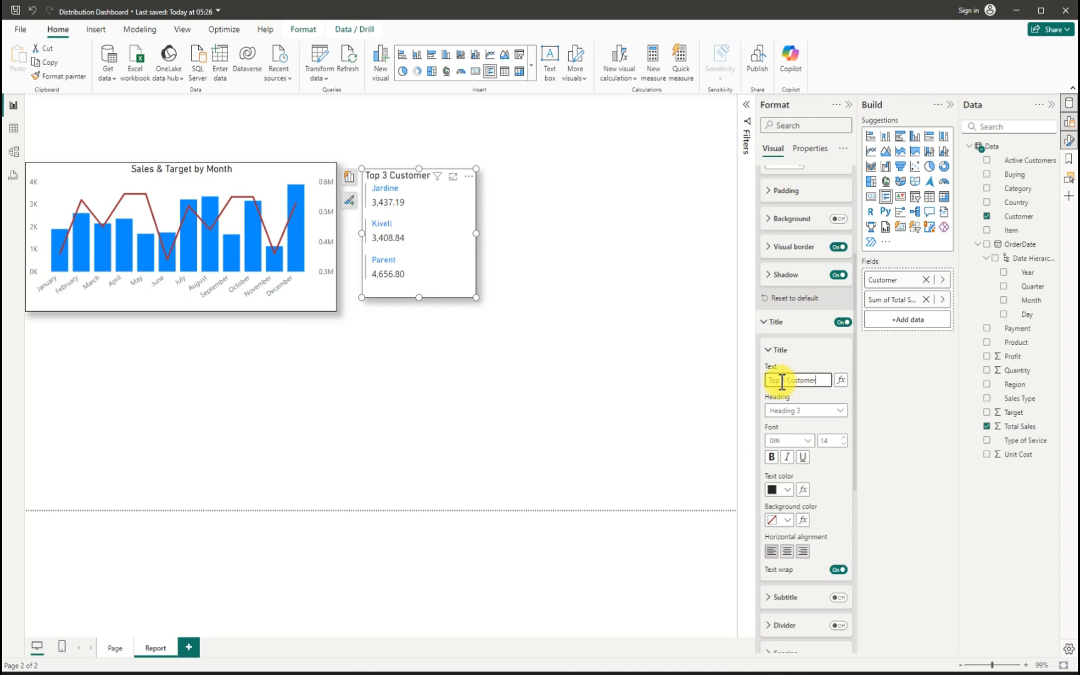
click(789, 553)
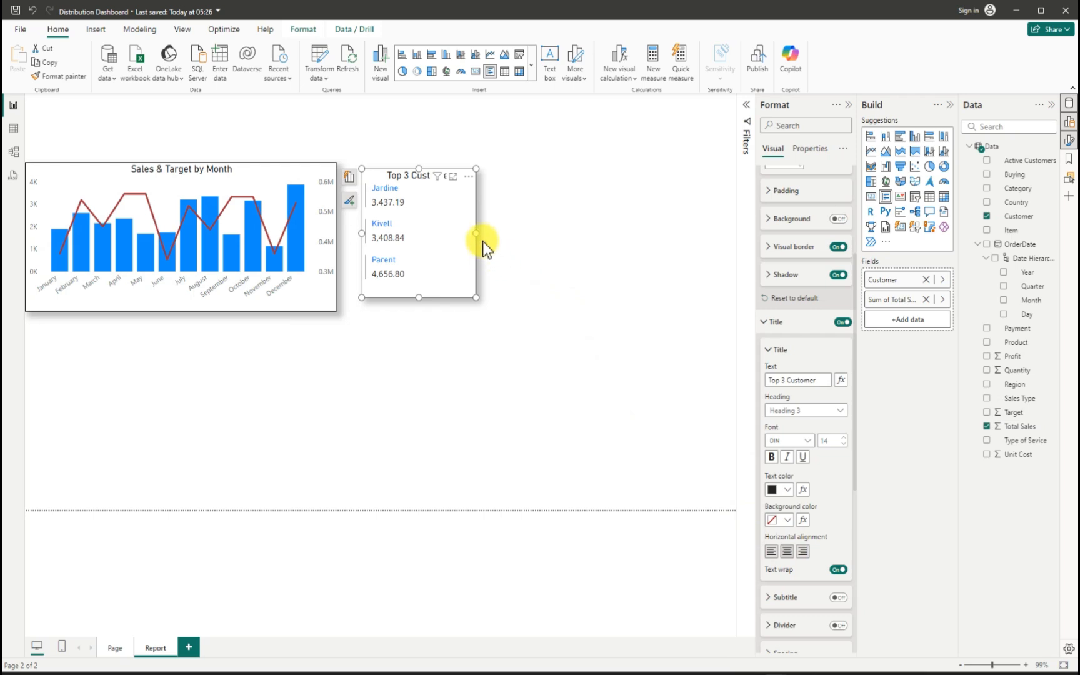
drag(480, 237, 484, 237)
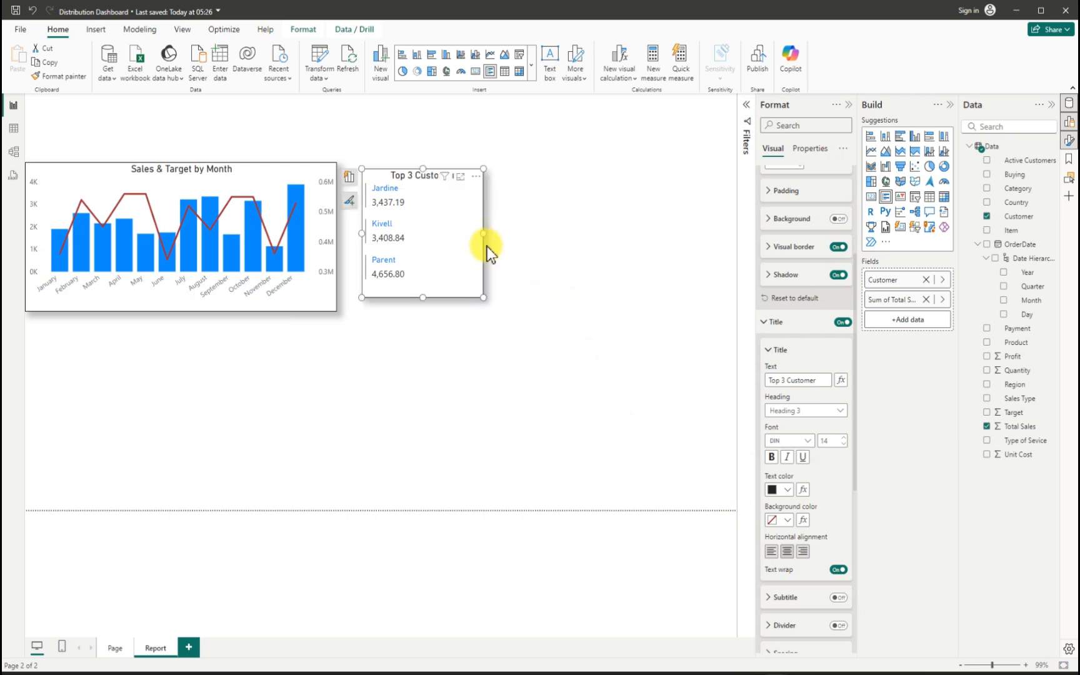
- Add a separate, empty donut chart below the customer card and narrow it to a width of about 334
click(549, 289)
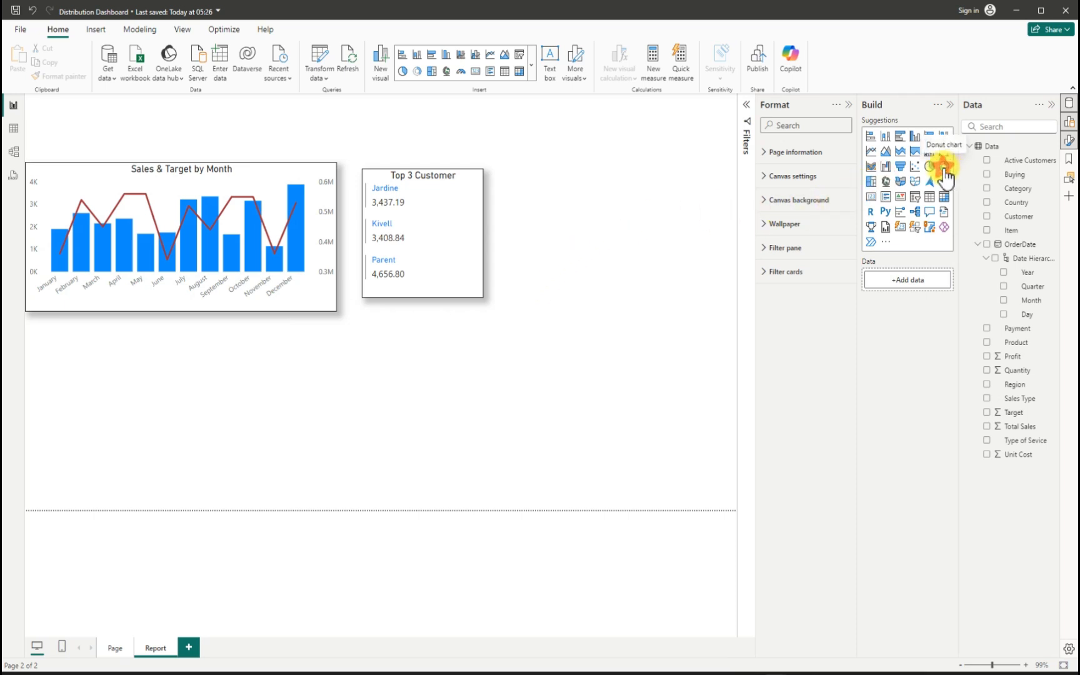
click(944, 166)
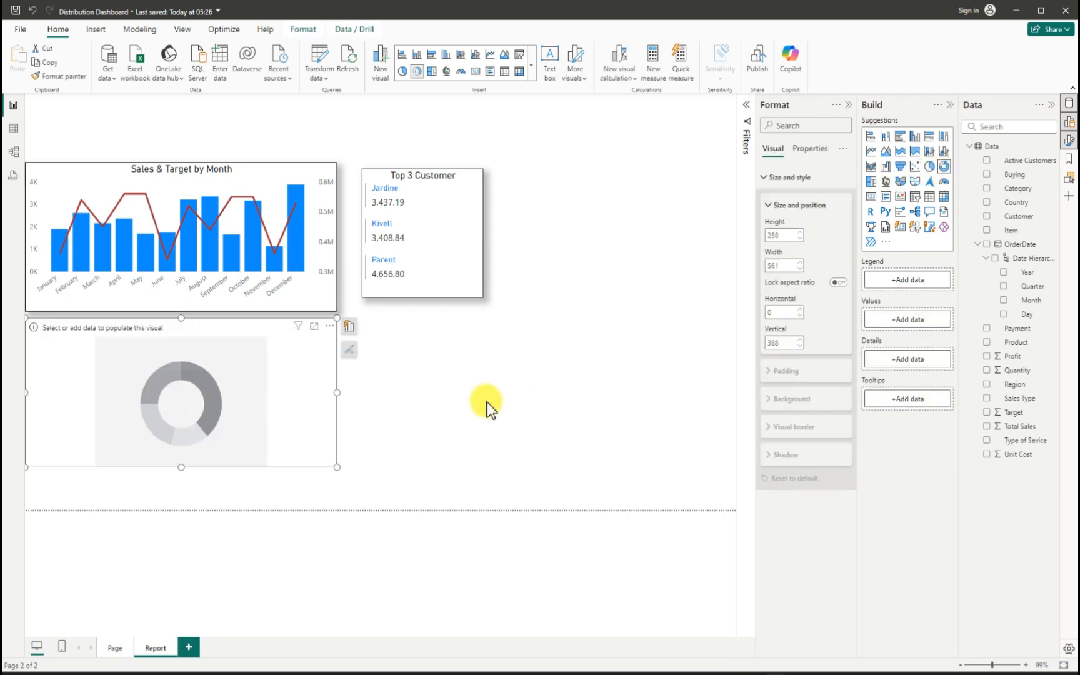
drag(231, 369, 529, 373)
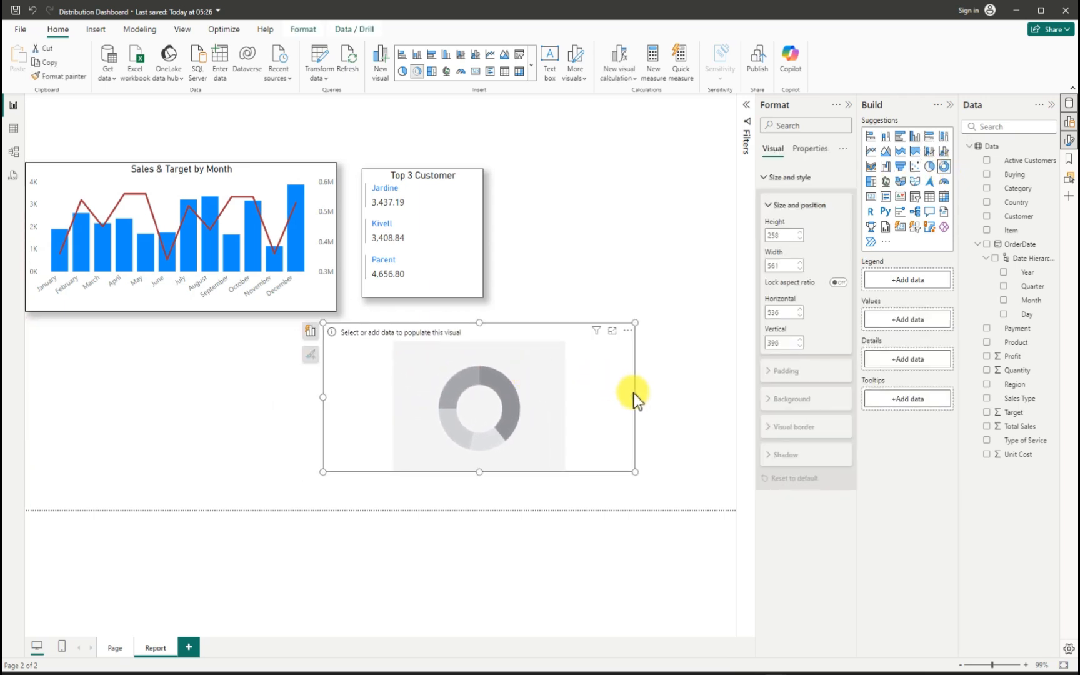
drag(518, 402, 509, 403)
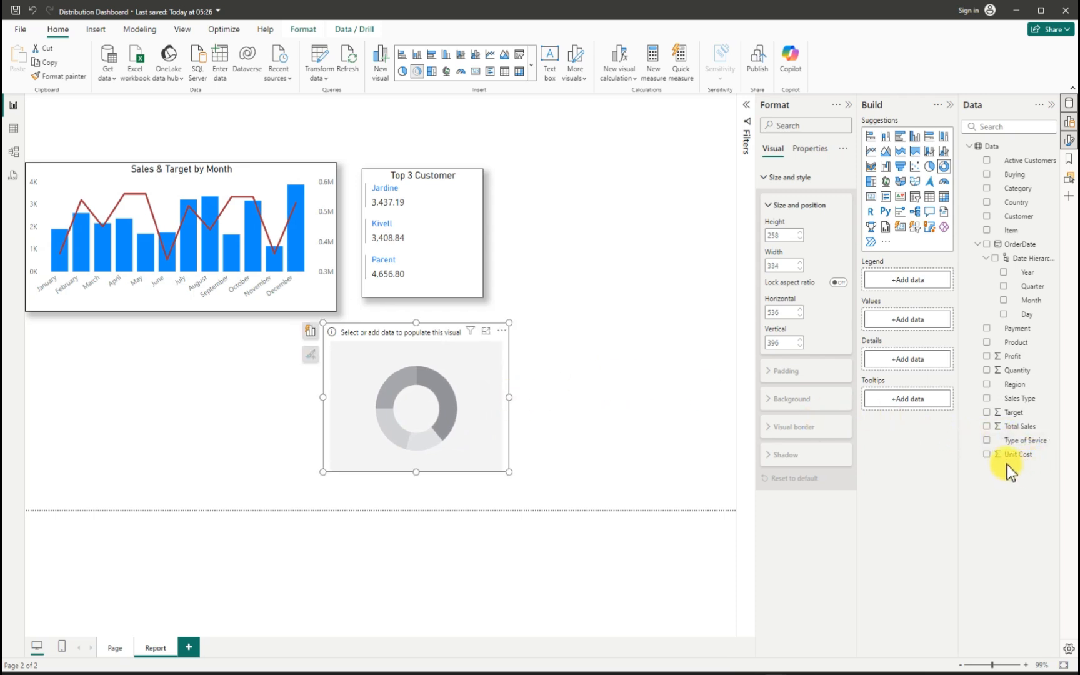
- Populate the donut chart with Total Sales as values and Region as legend, and move it to about horizontal 741, vertical 390
click(987, 426)
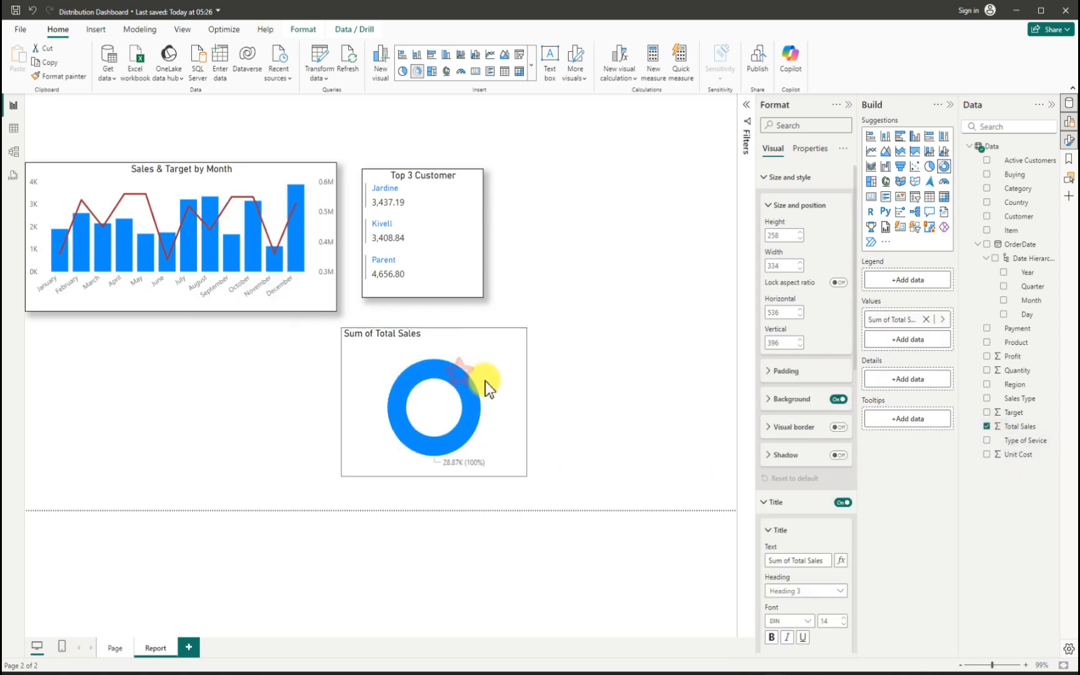
drag(485, 381, 542, 368)
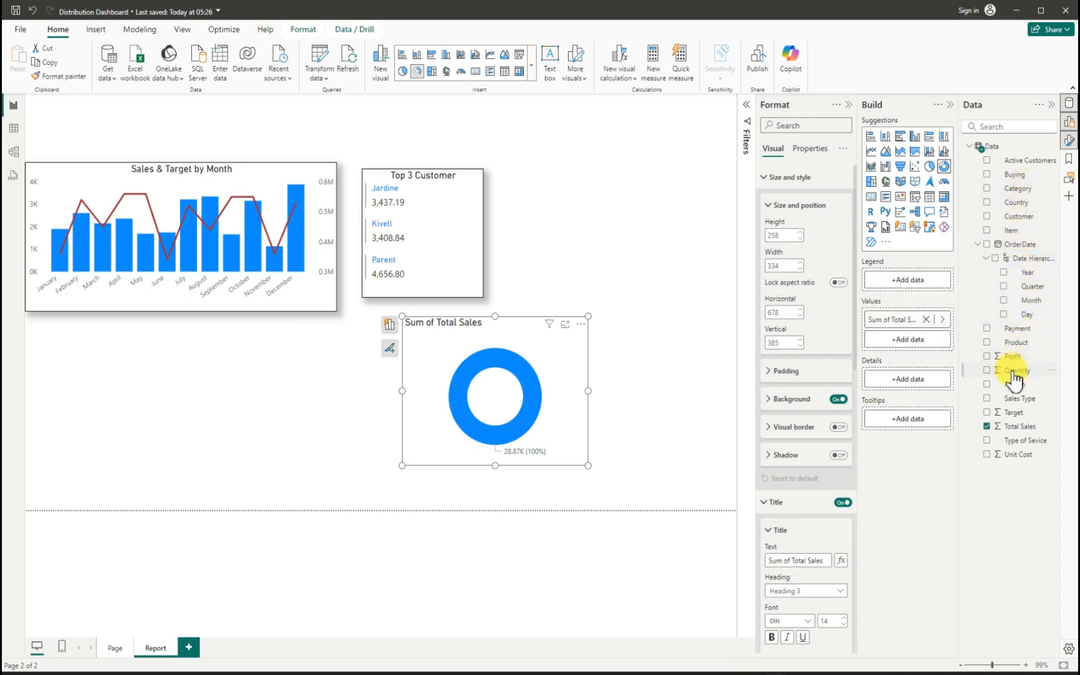
click(988, 385)
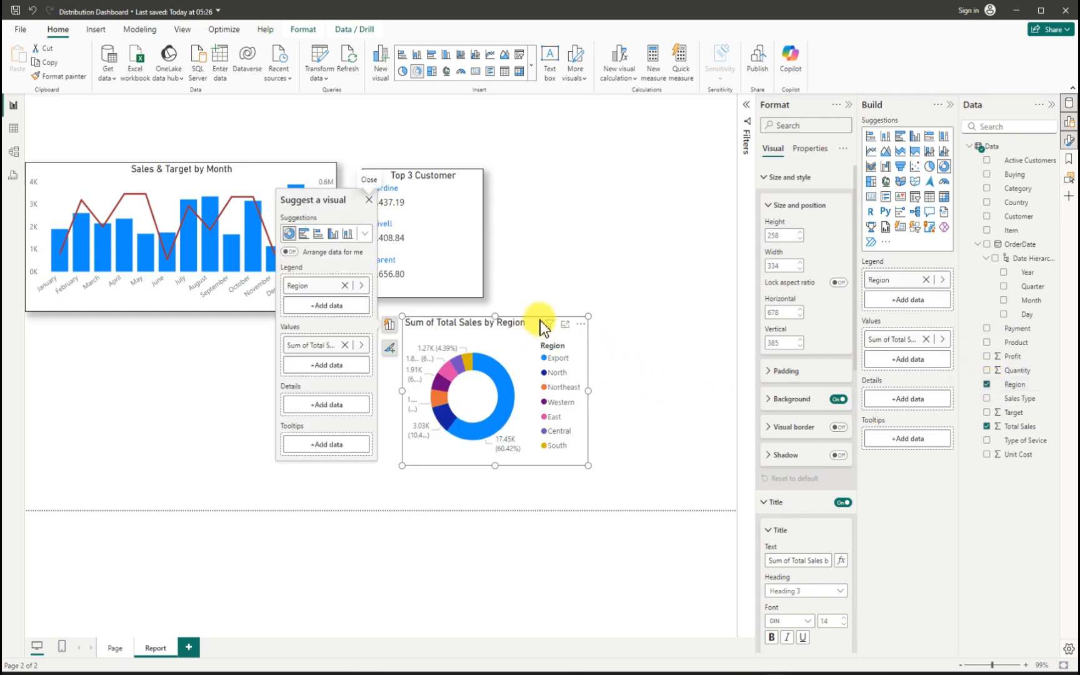
drag(535, 327, 576, 324)
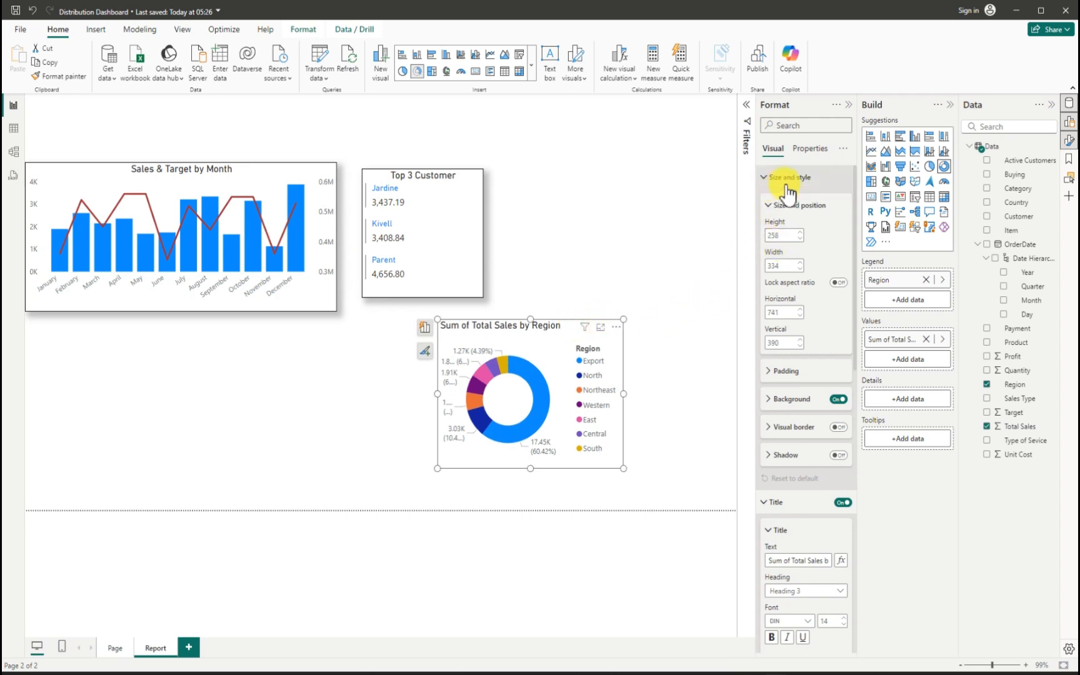
- Turn off the donut chart's background and turn on its visual border and shadow
click(838, 400)
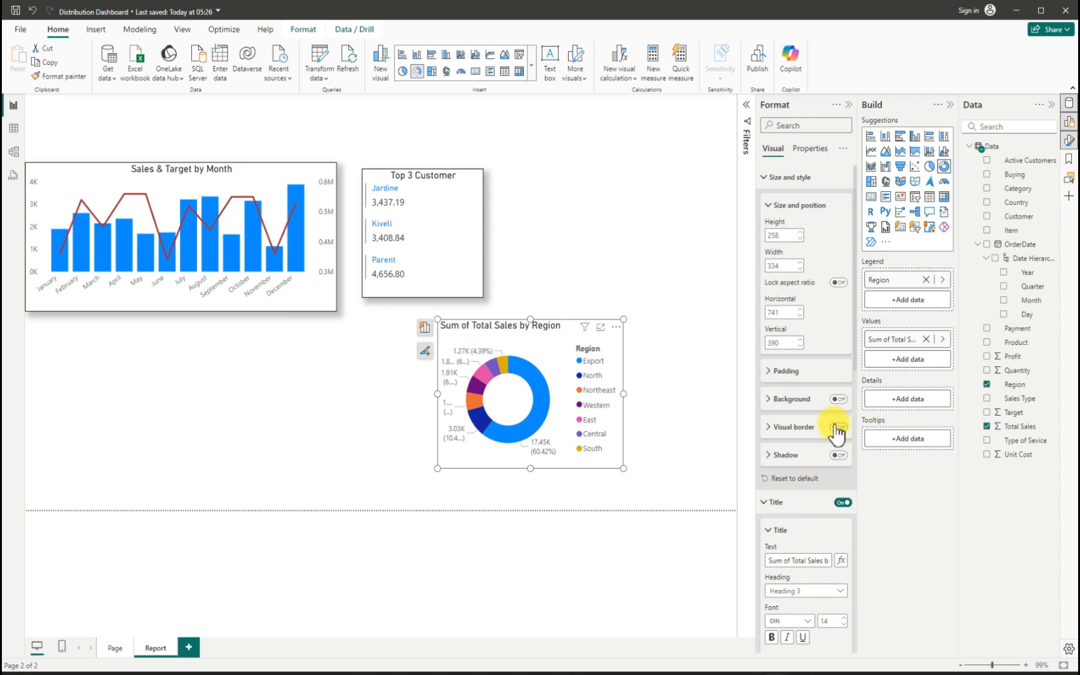
click(837, 427)
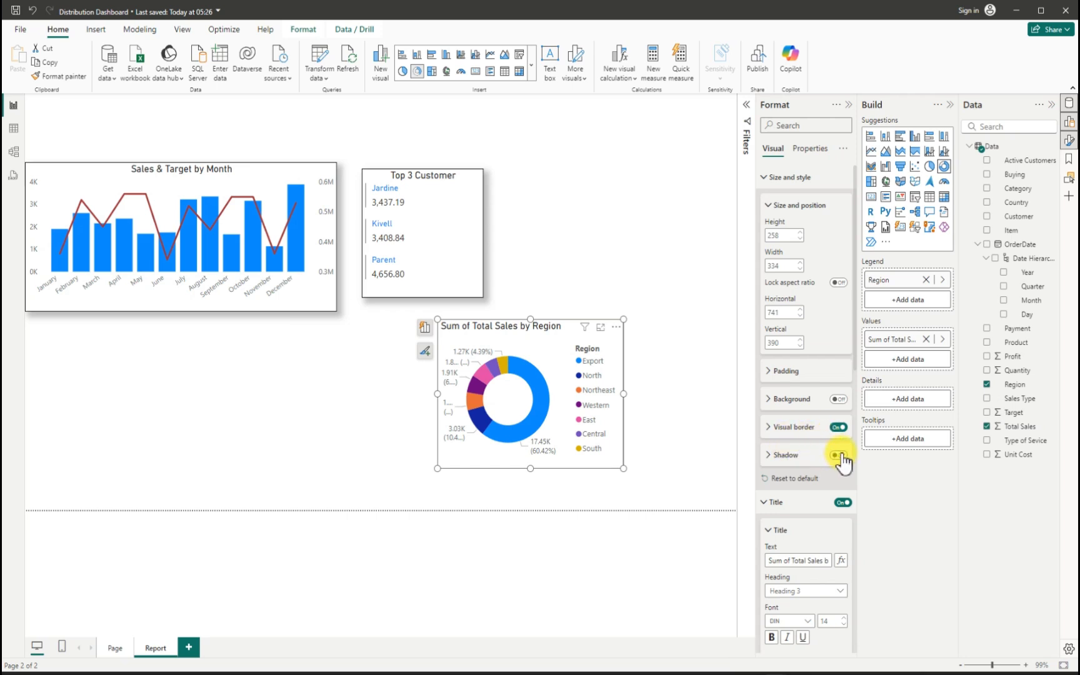
click(839, 456)
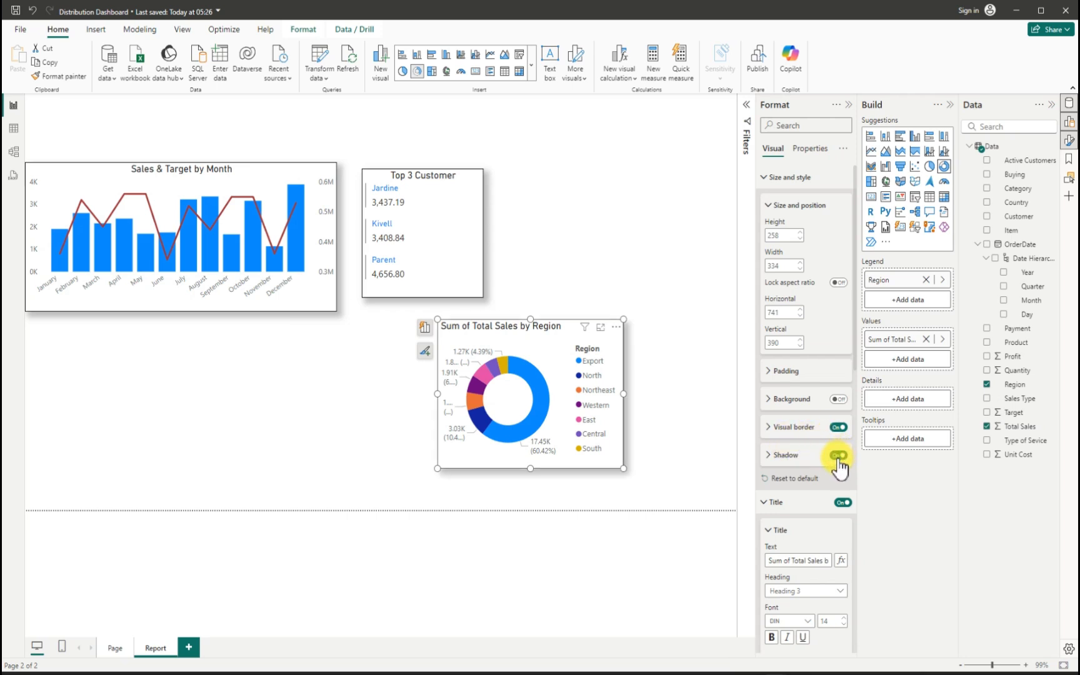
- Set the position of the donut chart's shadow to Custom and collapse the shadow options
scroll(831, 450, down, 3)
click(766, 341)
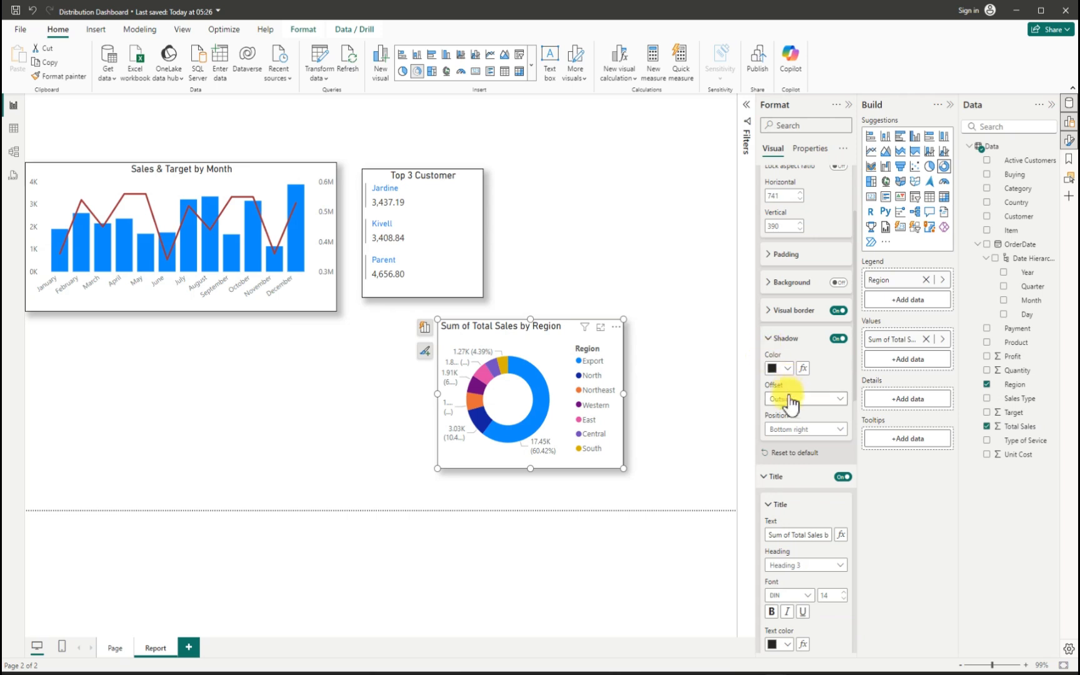
click(794, 430)
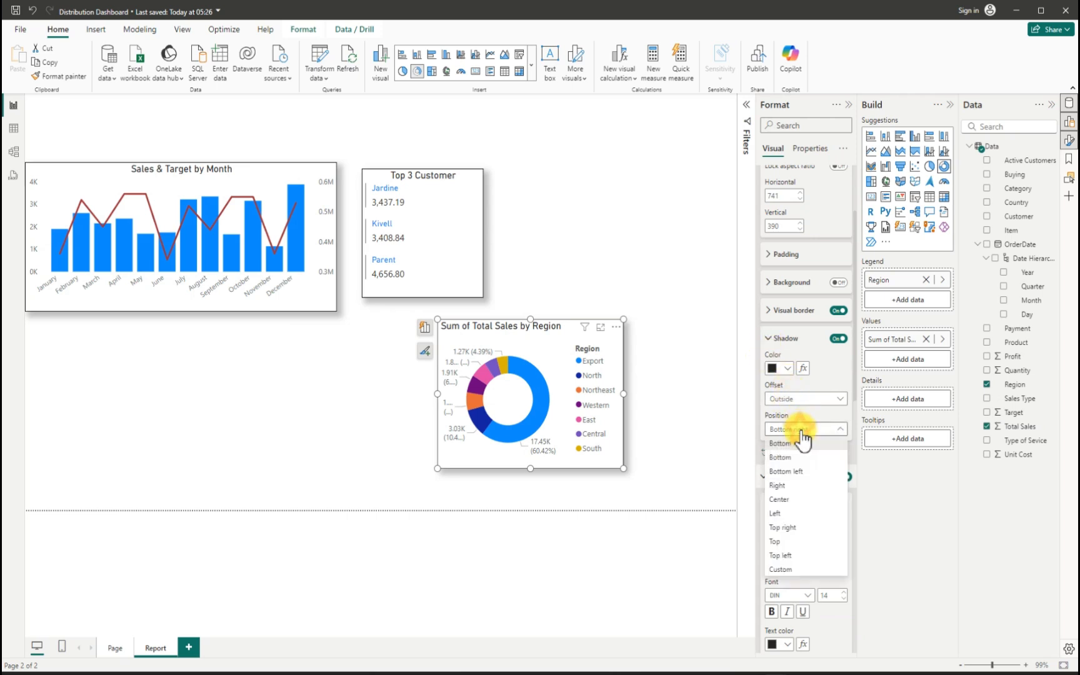
click(786, 578)
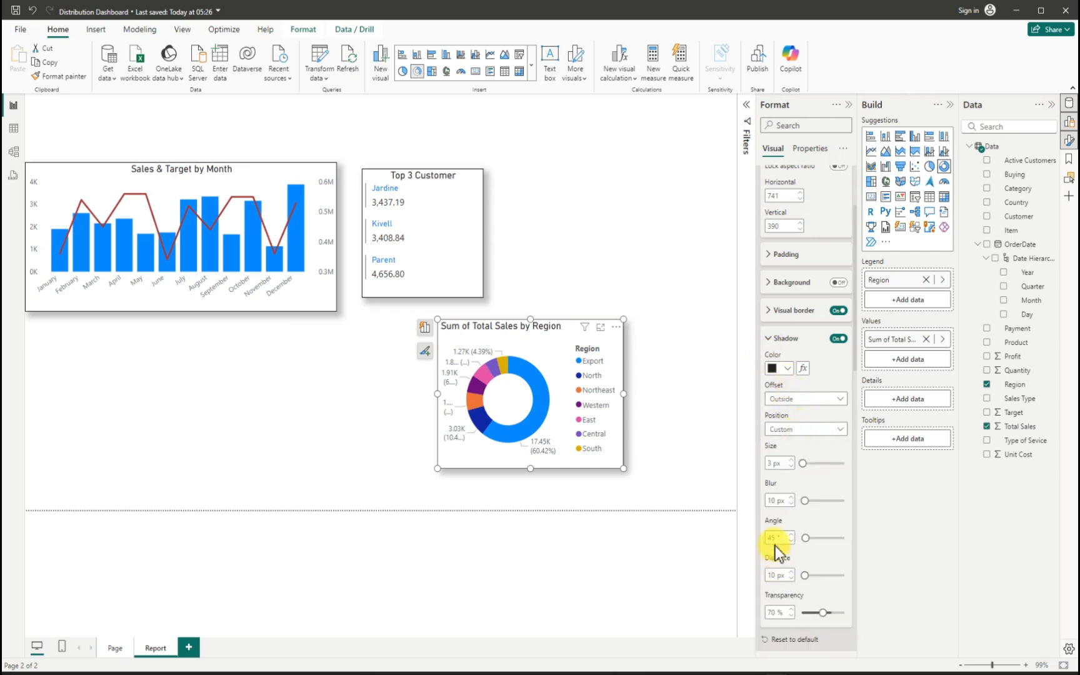
scroll(822, 463, down, 2)
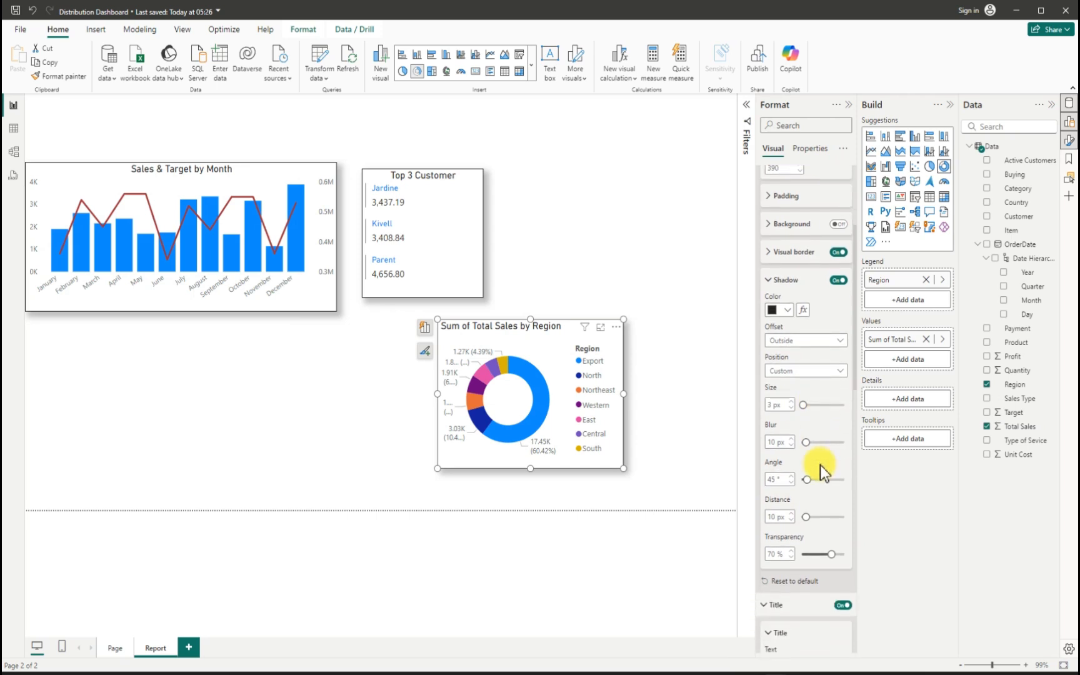
click(771, 281)
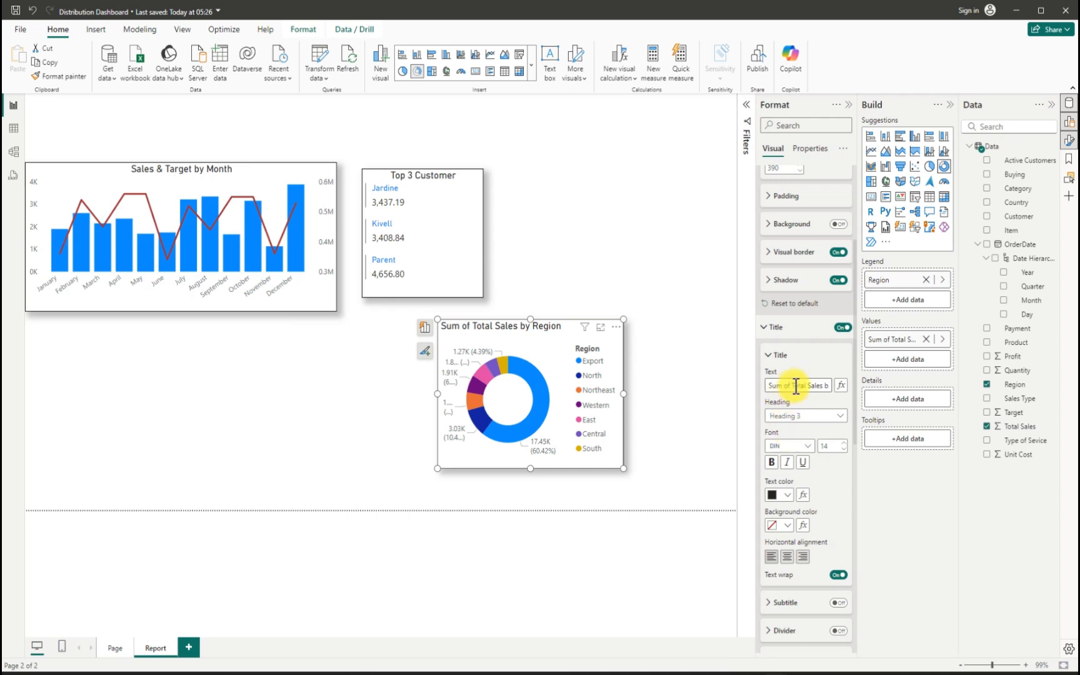
- Retitle the donut chart "Sales by Region" and center the title
drag(809, 385, 756, 389)
key(BackSpace)
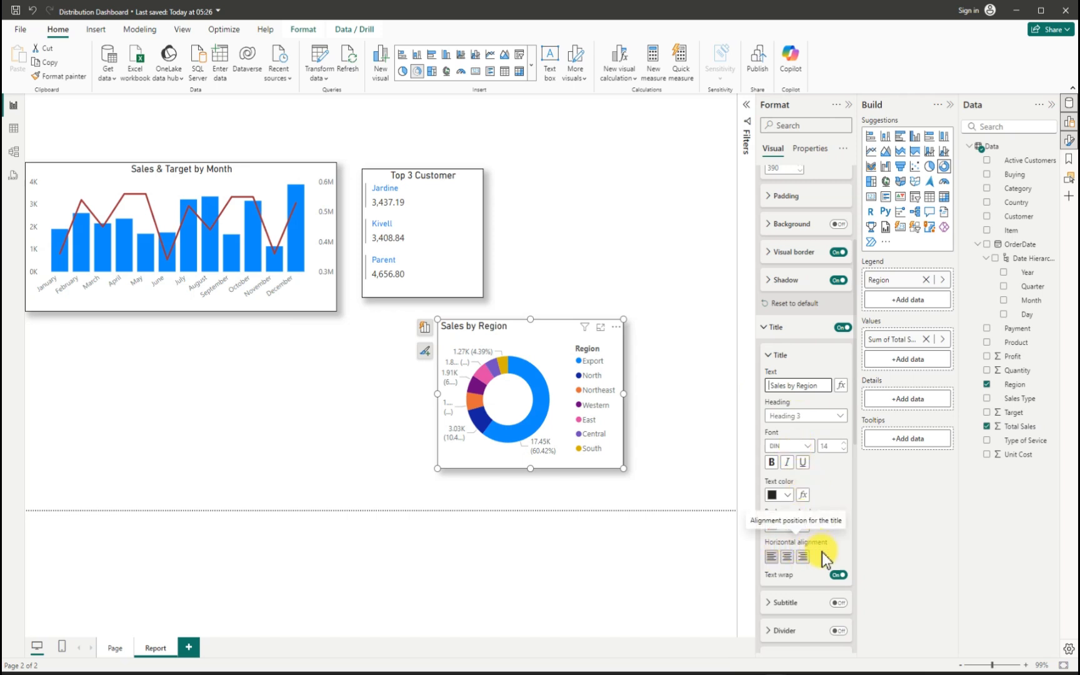
click(789, 557)
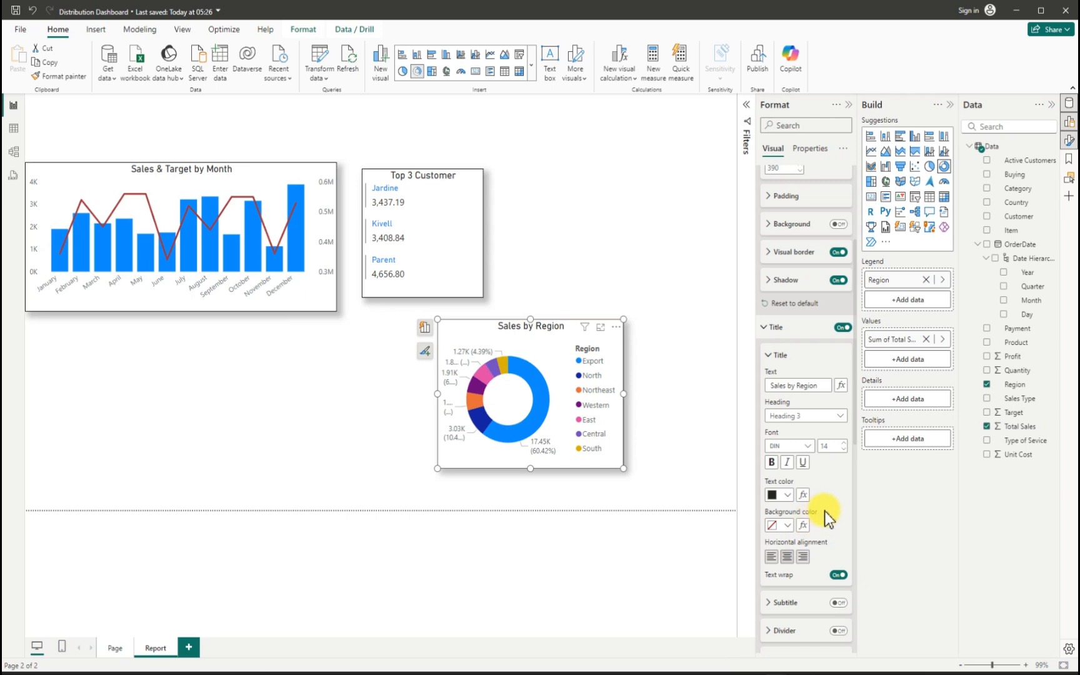
- Turn off the donut chart's legend and set its detail label contents to All detail labels
scroll(825, 511, down, 3)
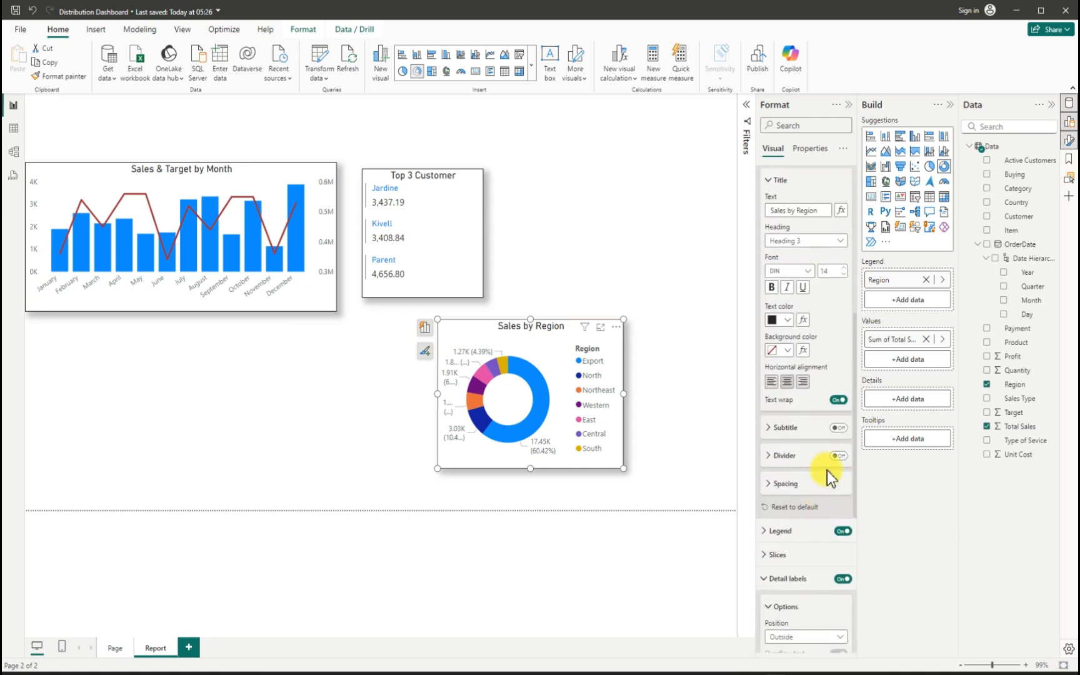
scroll(829, 464, down, 3)
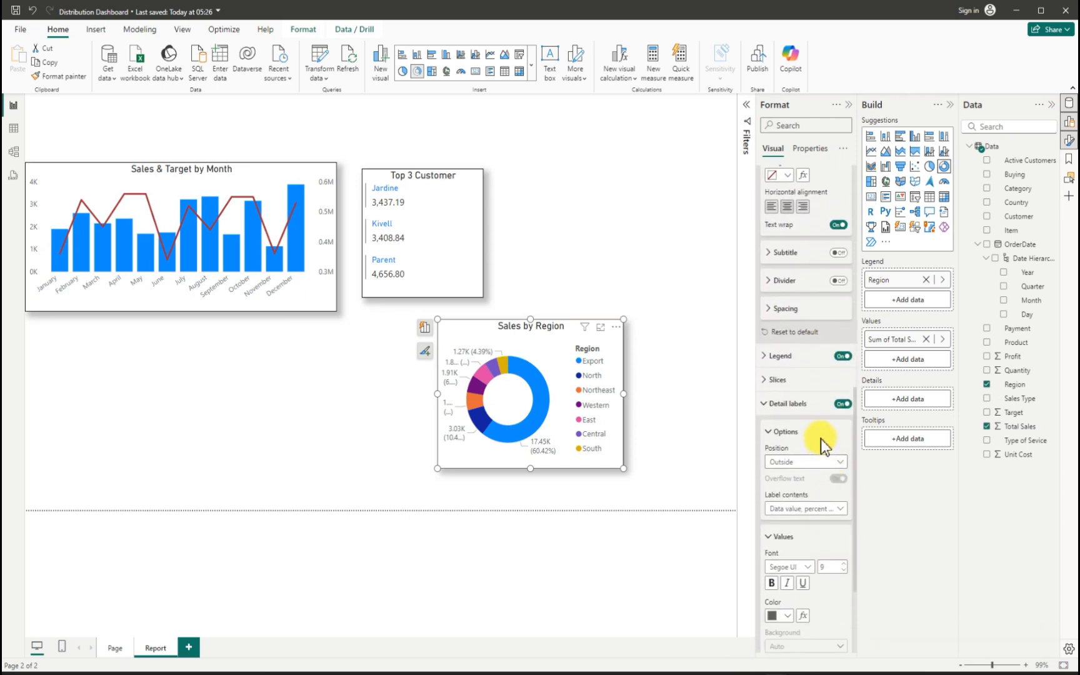
click(843, 357)
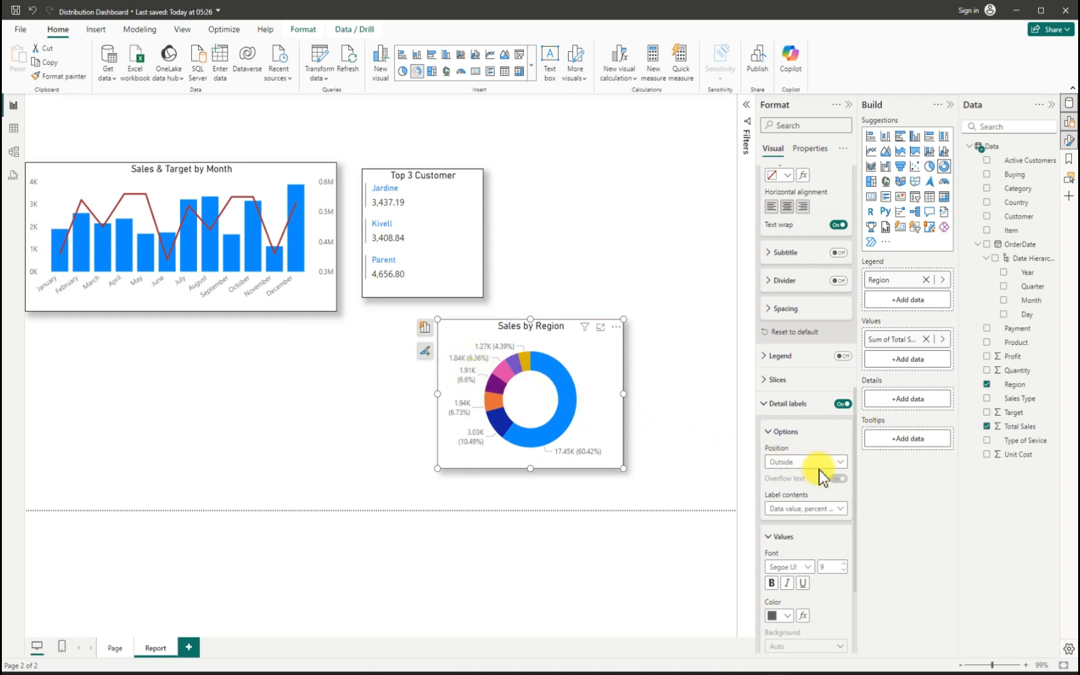
click(838, 509)
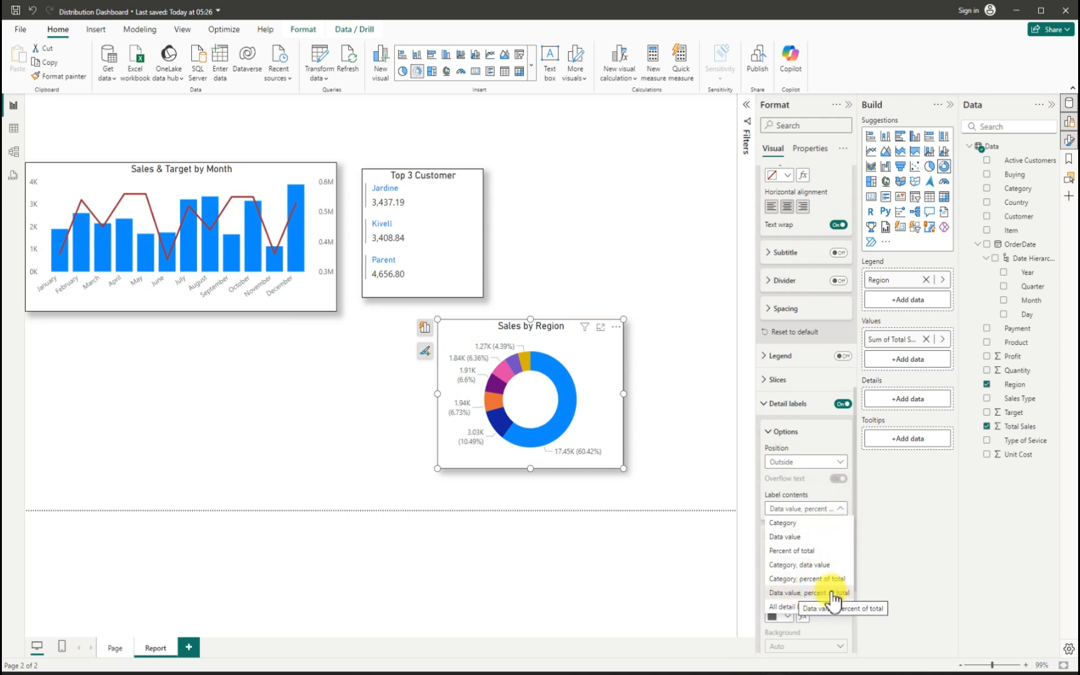
click(816, 577)
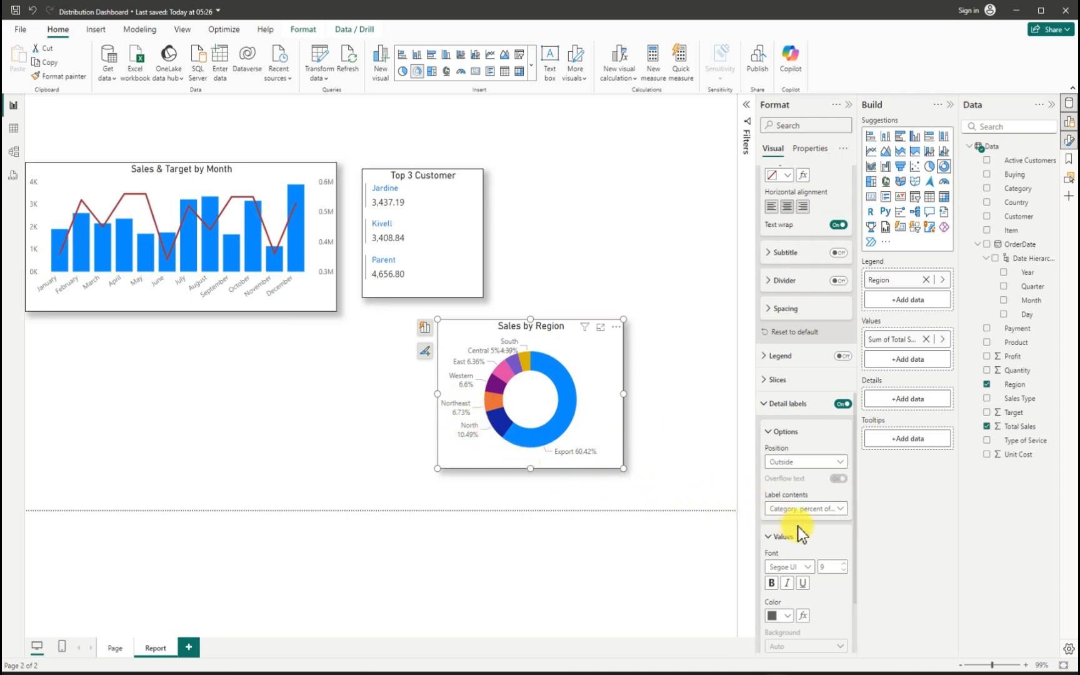
click(838, 510)
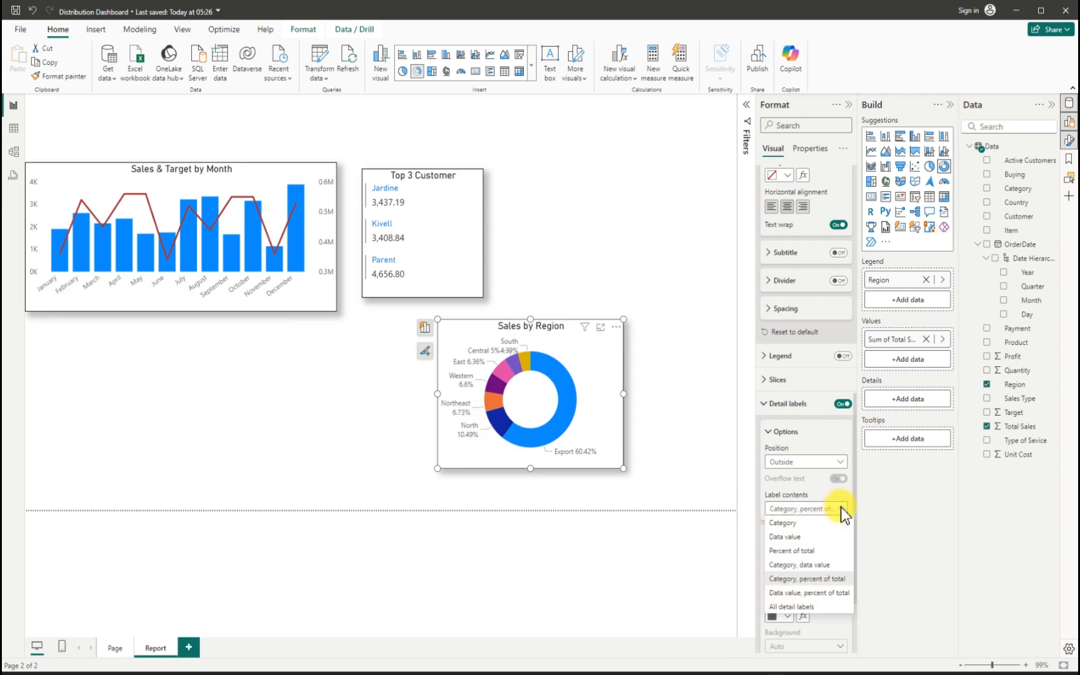
click(788, 607)
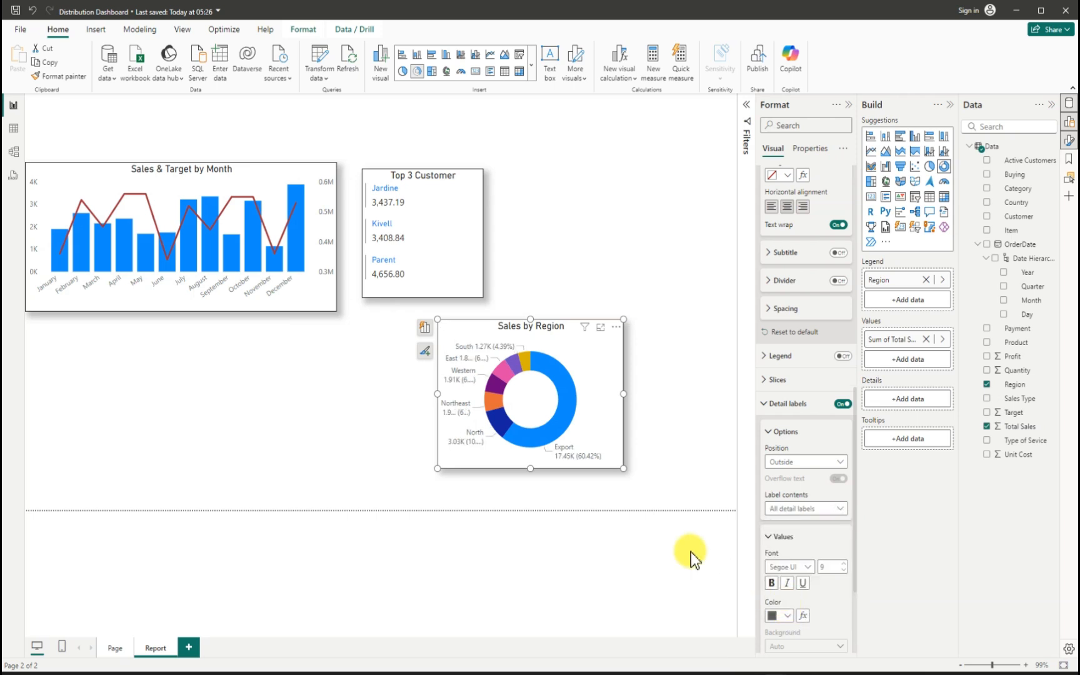
- Widen and heighten the donut chart, and move it beside the Top 3 Customer card, level with the top of the combo chart
drag(623, 394, 668, 397)
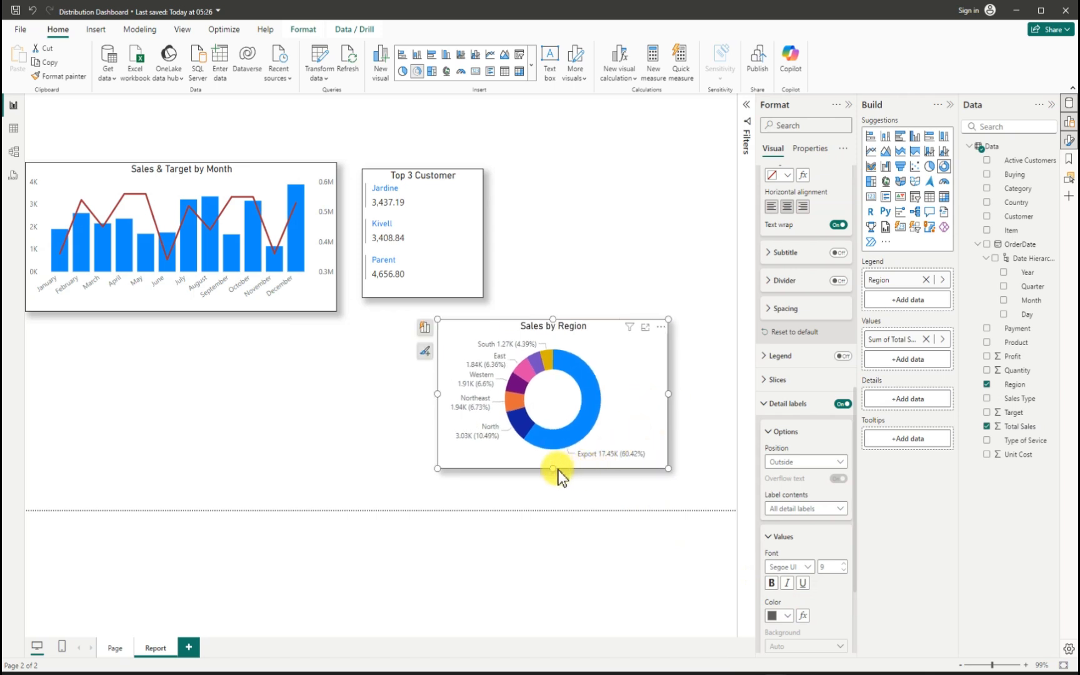
drag(553, 468, 551, 491)
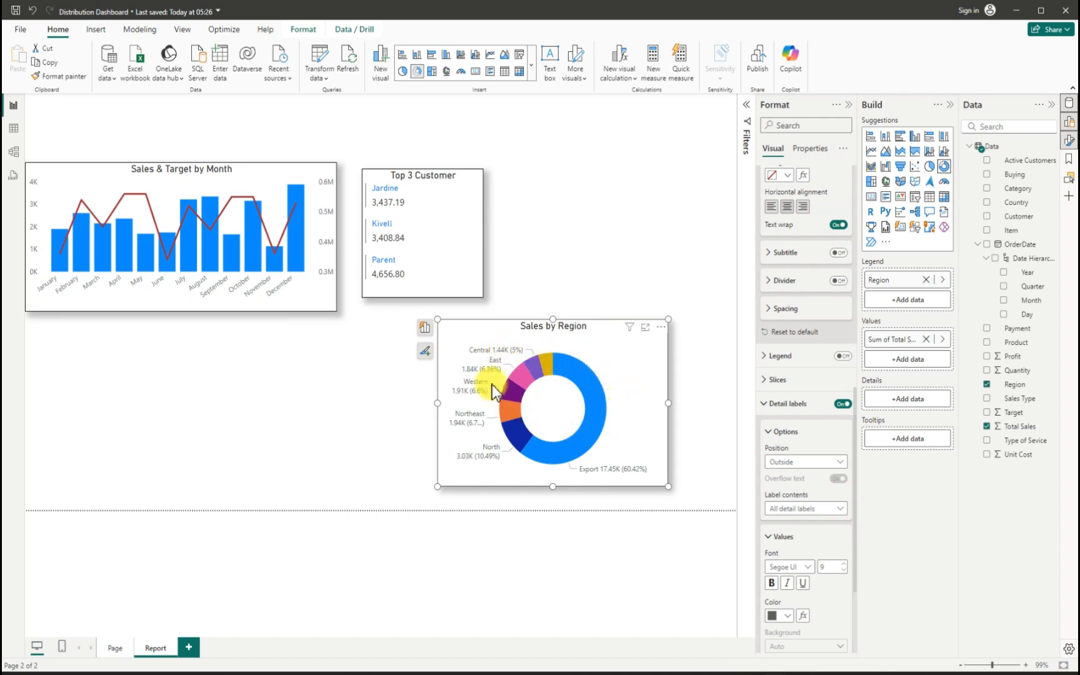
mouse_move(474, 373)
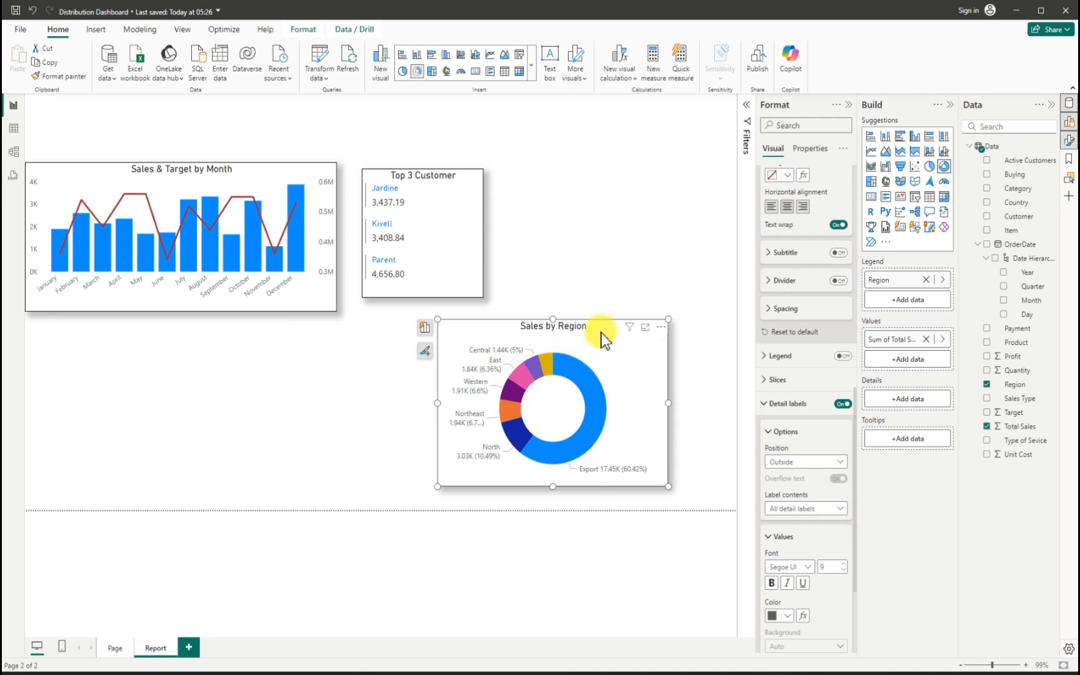
drag(602, 332, 663, 178)
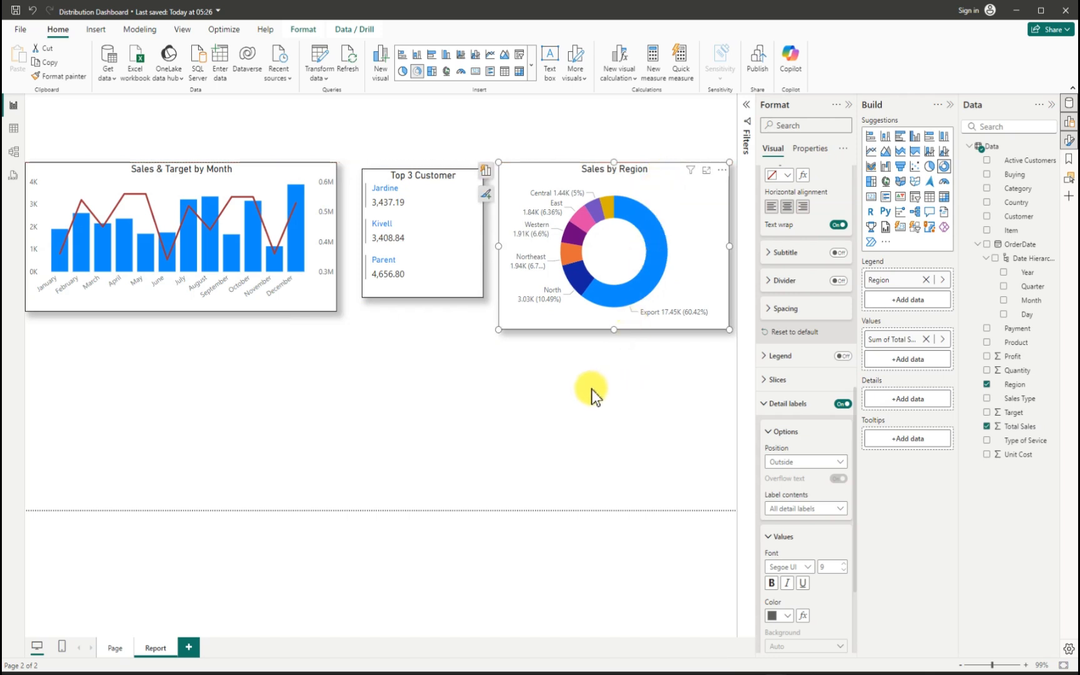
click(594, 394)
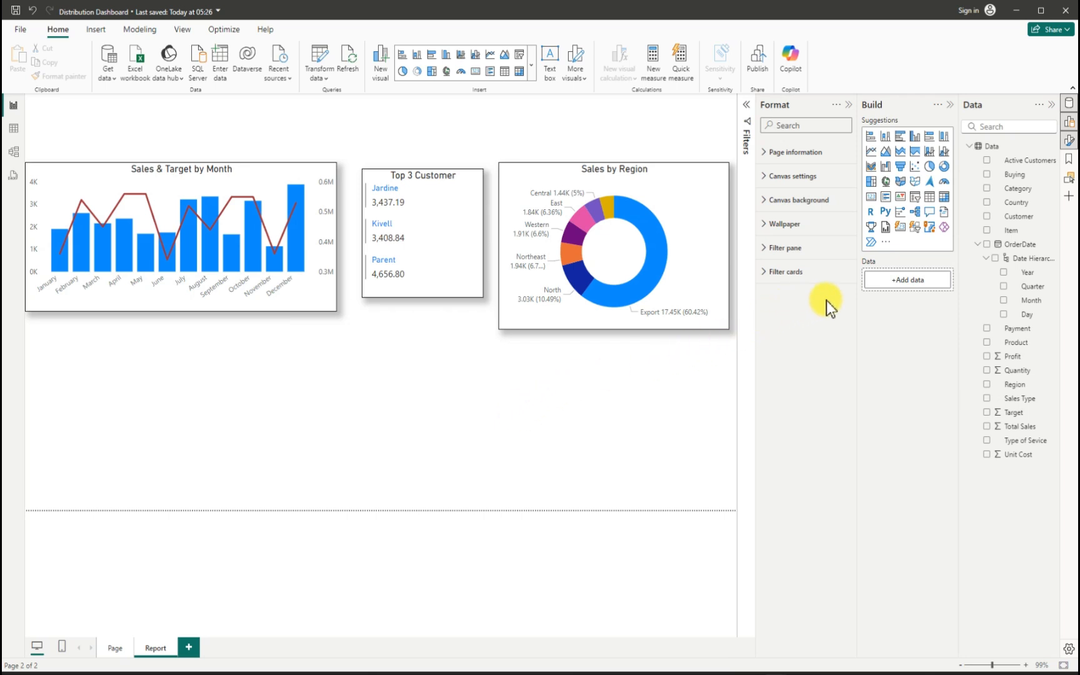
- Add an empty area chart below the Sales & Target by Month chart and narrow it to a width of about 392
click(900, 152)
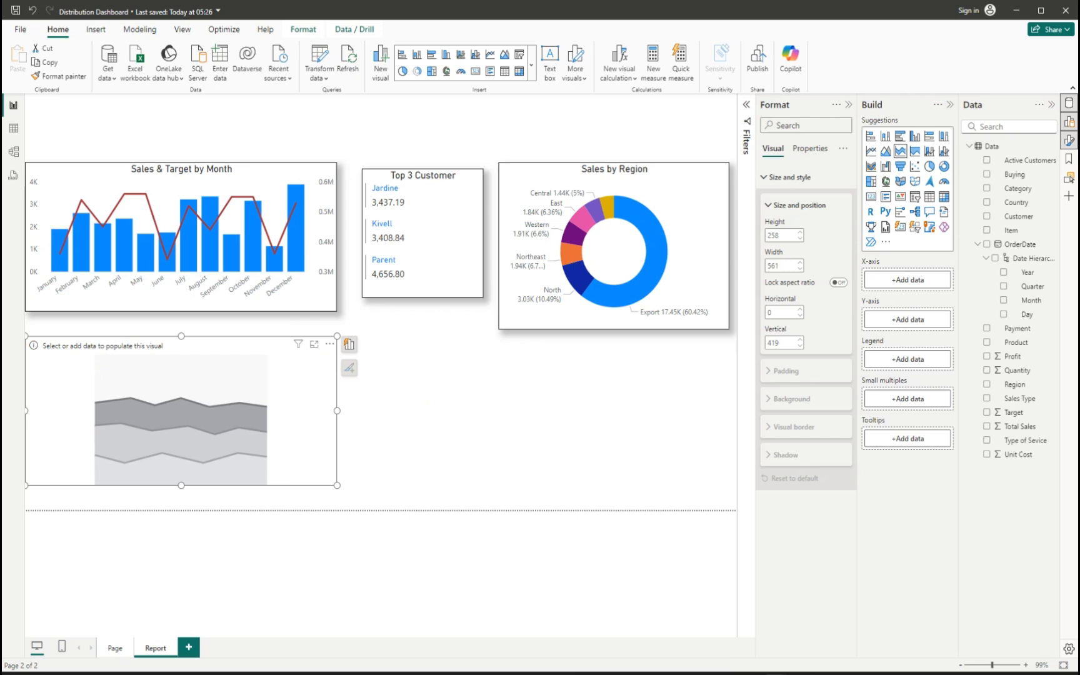
click(888, 151)
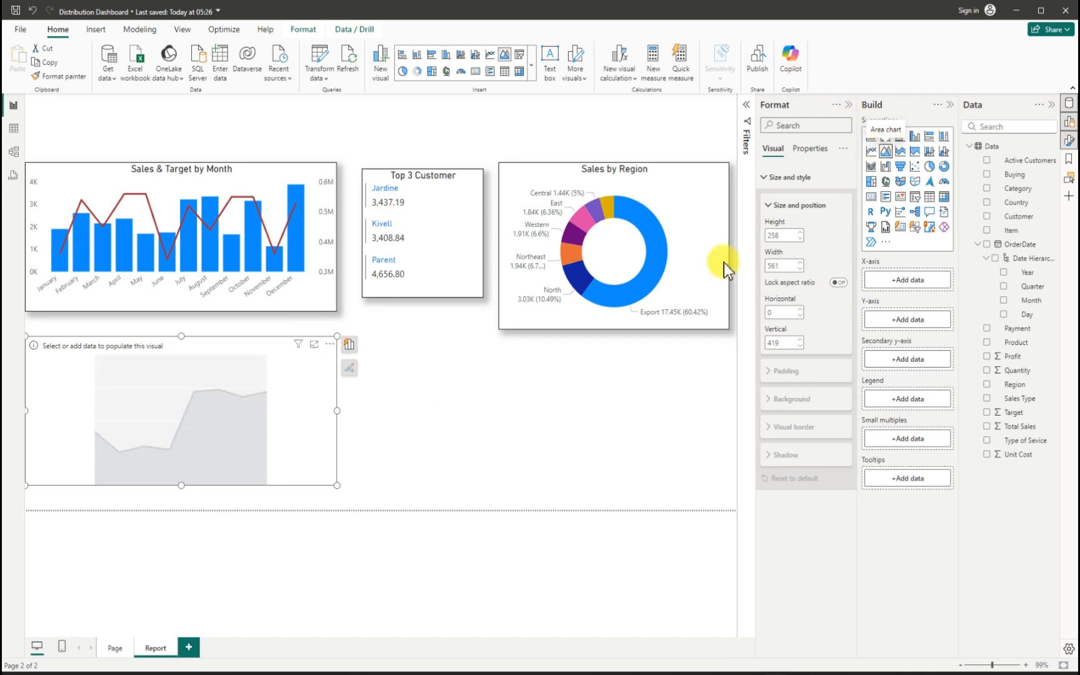
drag(337, 411, 242, 400)
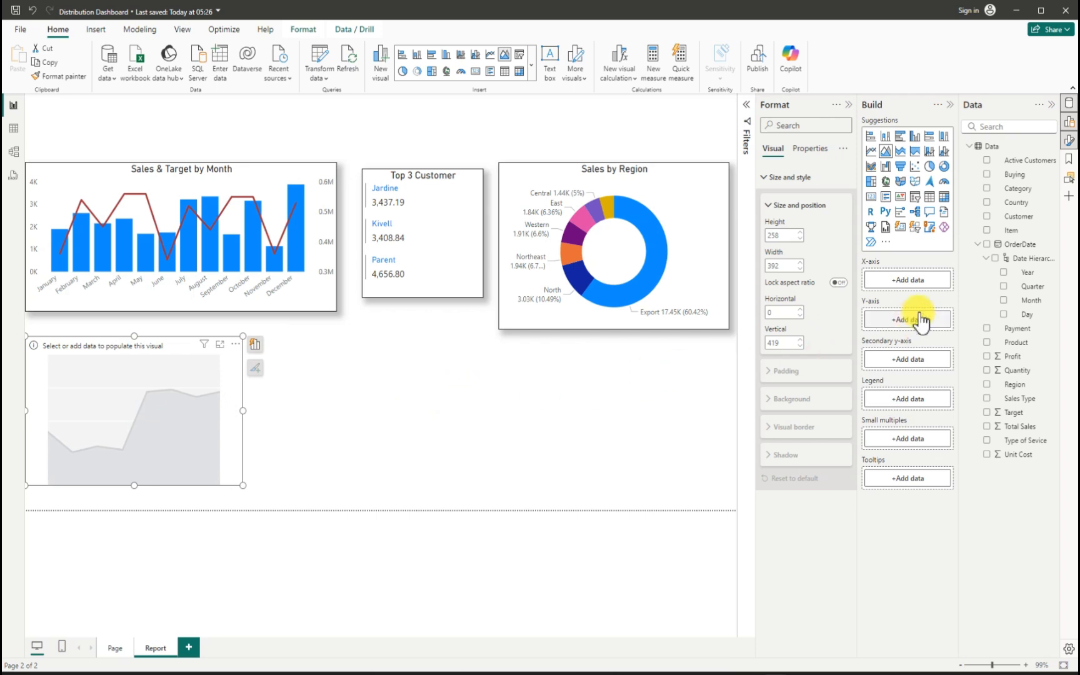
- Populate the area chart with Total Sales on the Y-axis and OrderDate Month on the X-axis, and widen it to about 593
click(987, 428)
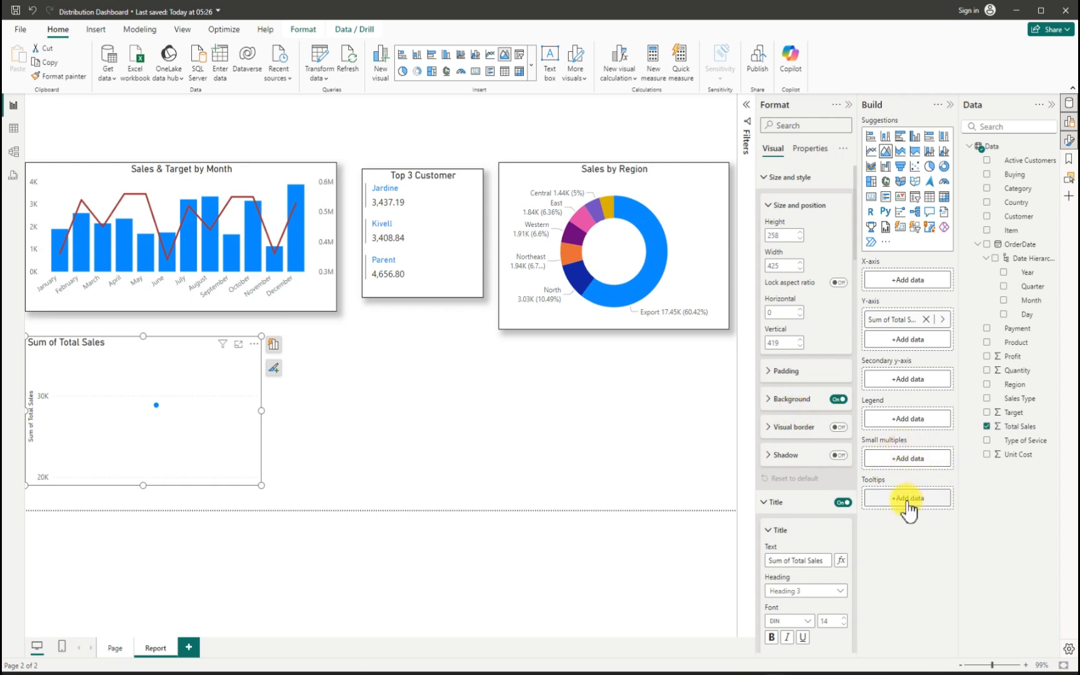
mouse_move(250, 233)
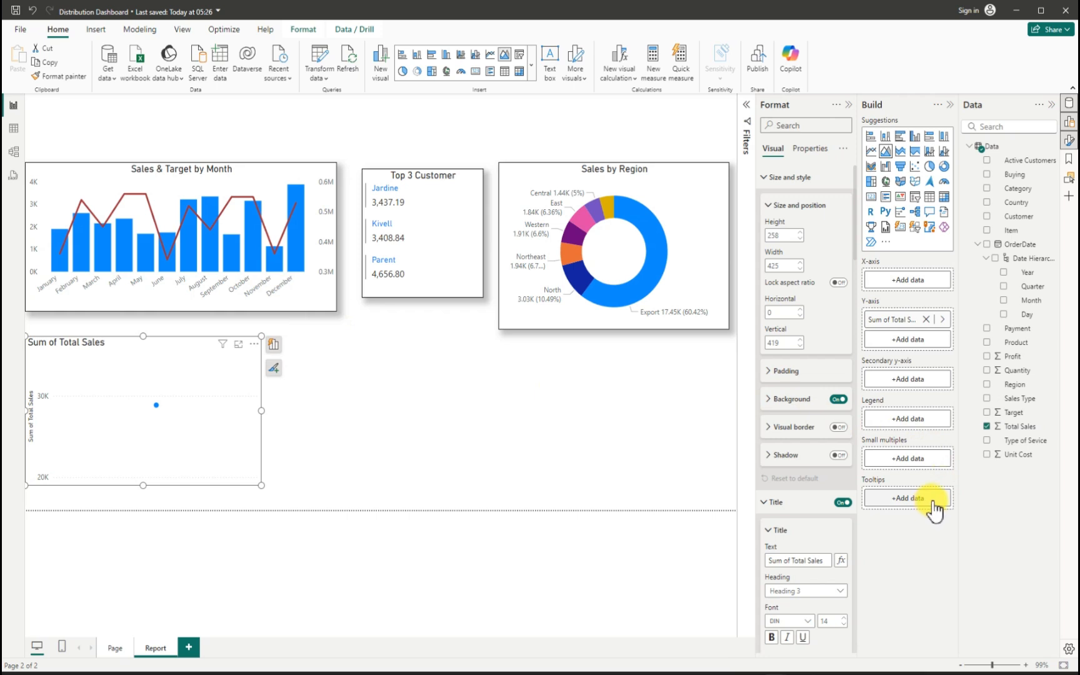
click(1004, 302)
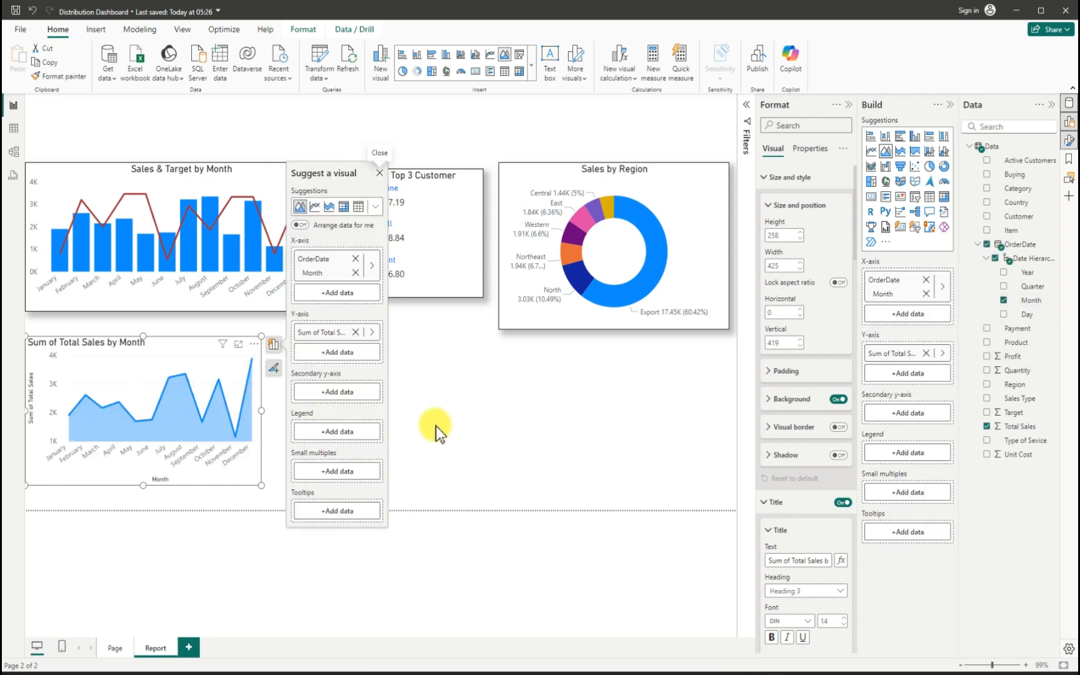
drag(263, 417, 356, 413)
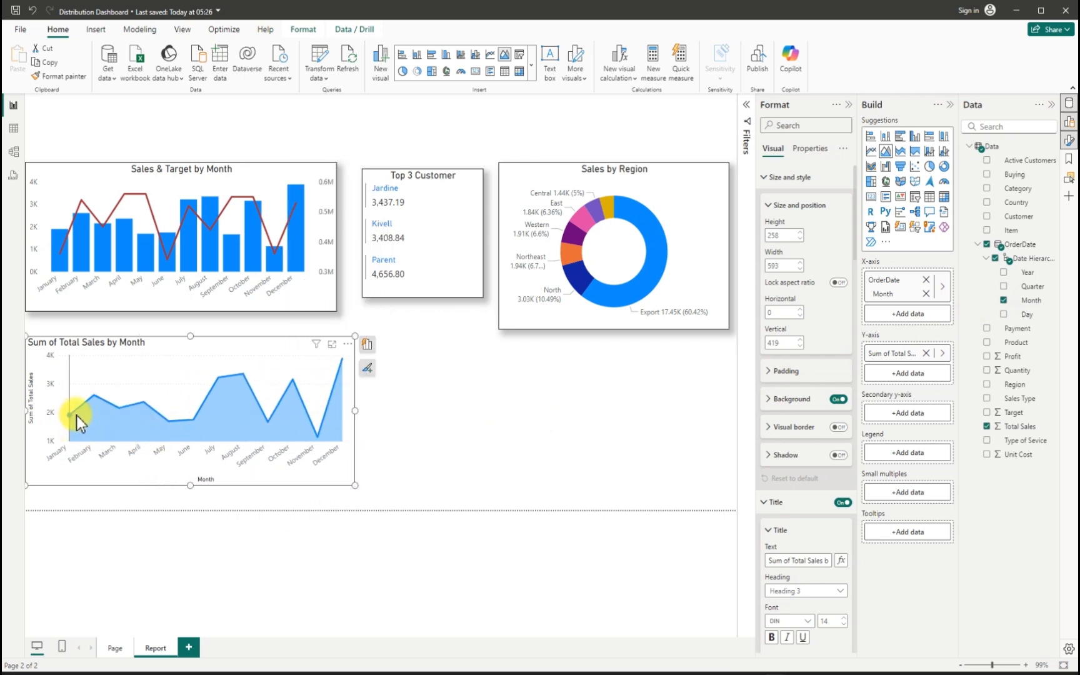
mouse_move(75, 415)
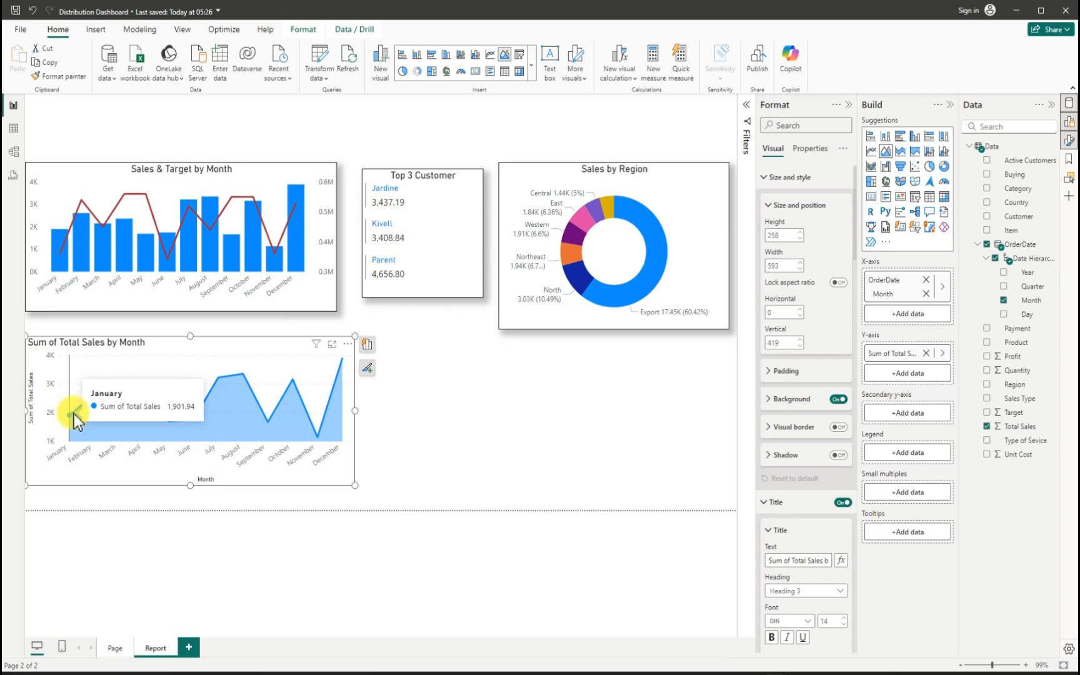
mouse_move(97, 401)
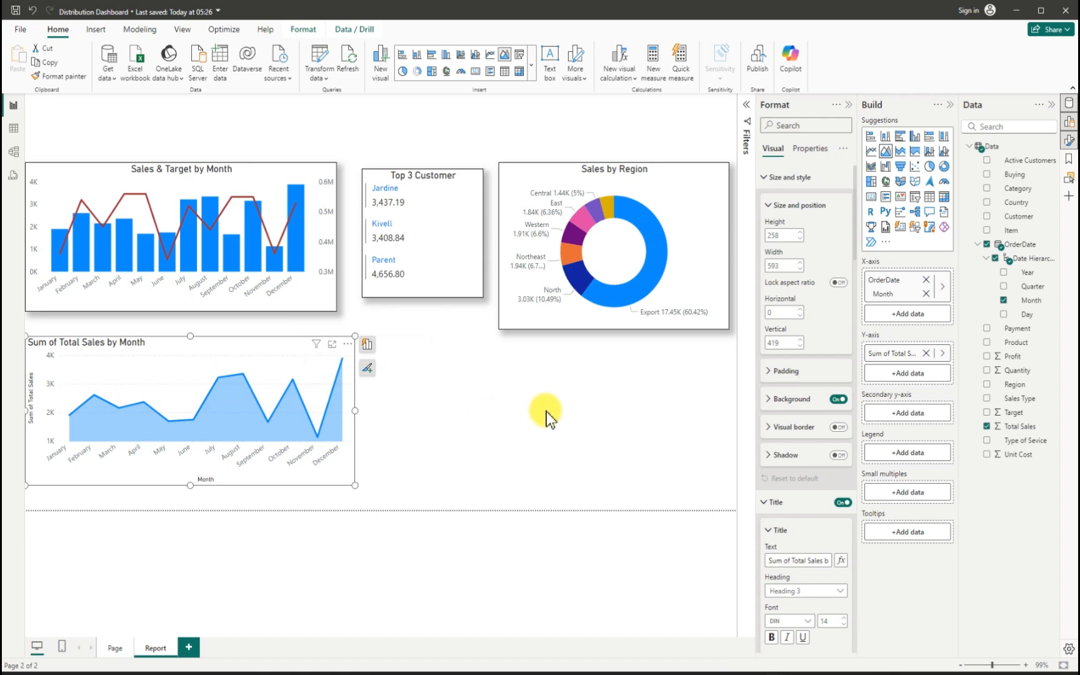
- Turn off the area chart's background and turn on its visual border and shadow
click(837, 400)
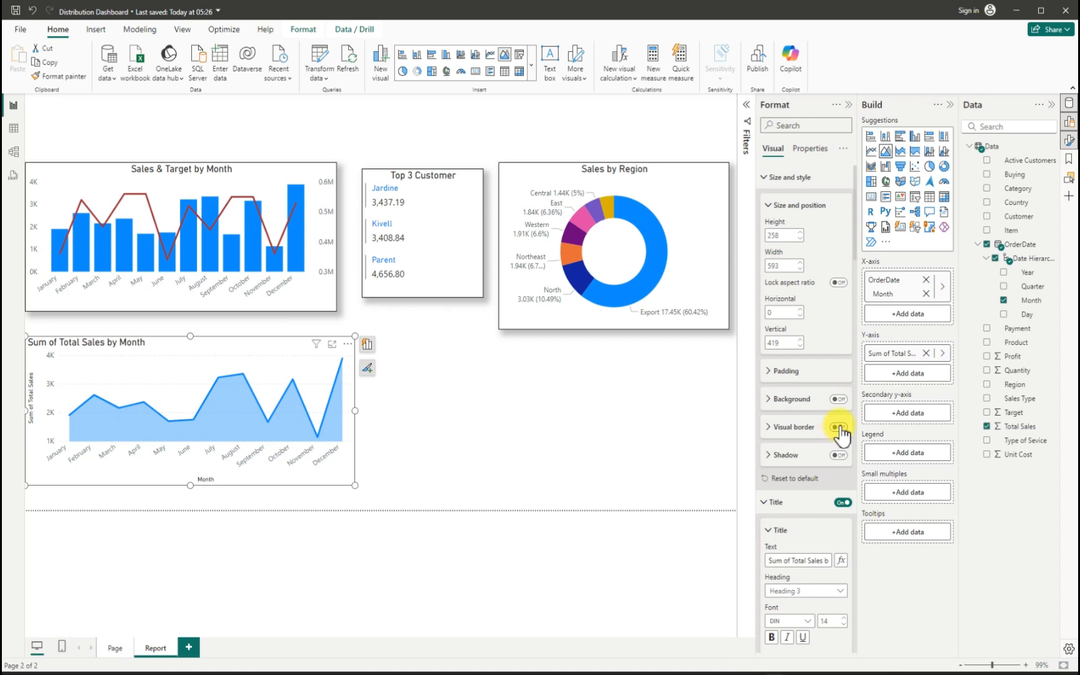
click(839, 427)
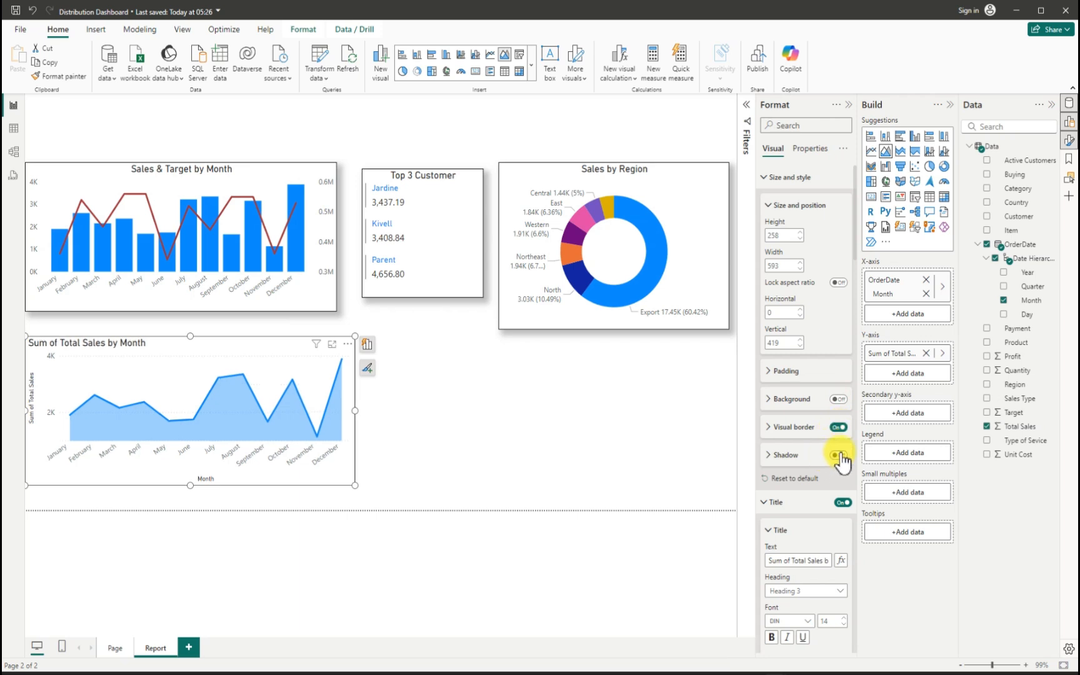
click(838, 455)
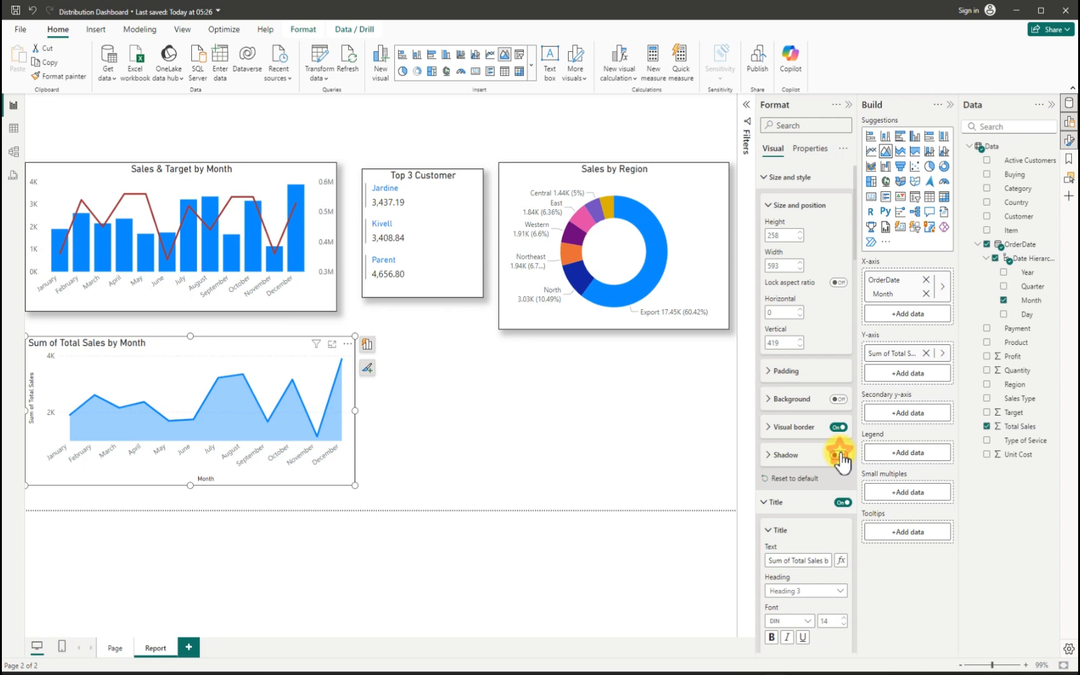
click(768, 455)
scroll(815, 473, down, 2)
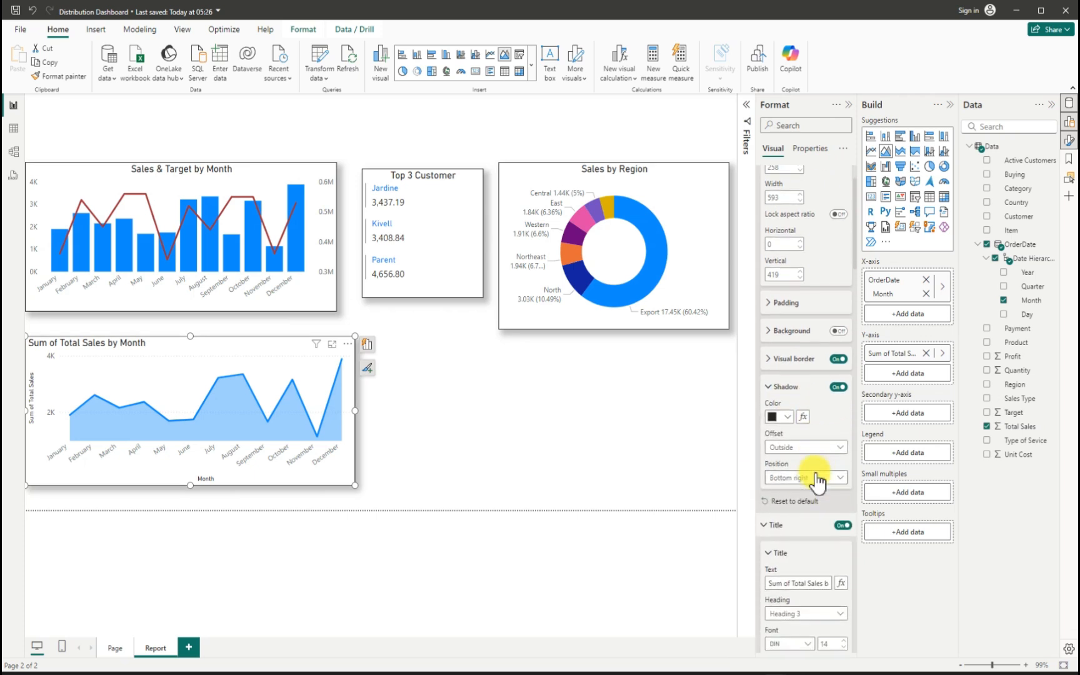
scroll(816, 476, down, 1)
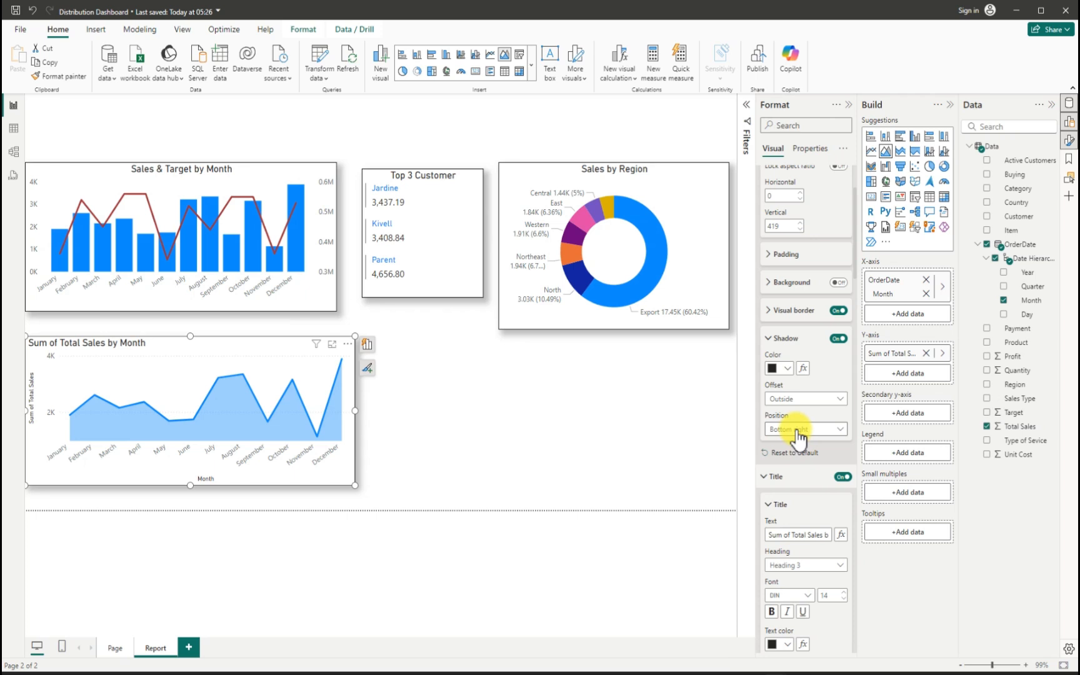
click(797, 430)
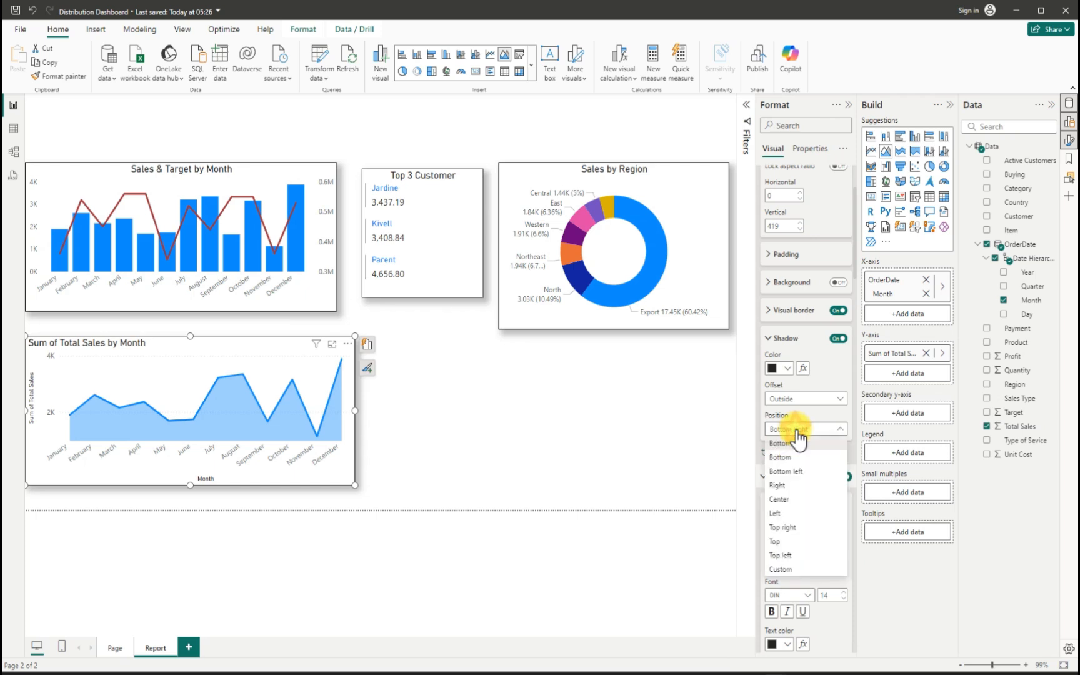
click(772, 568)
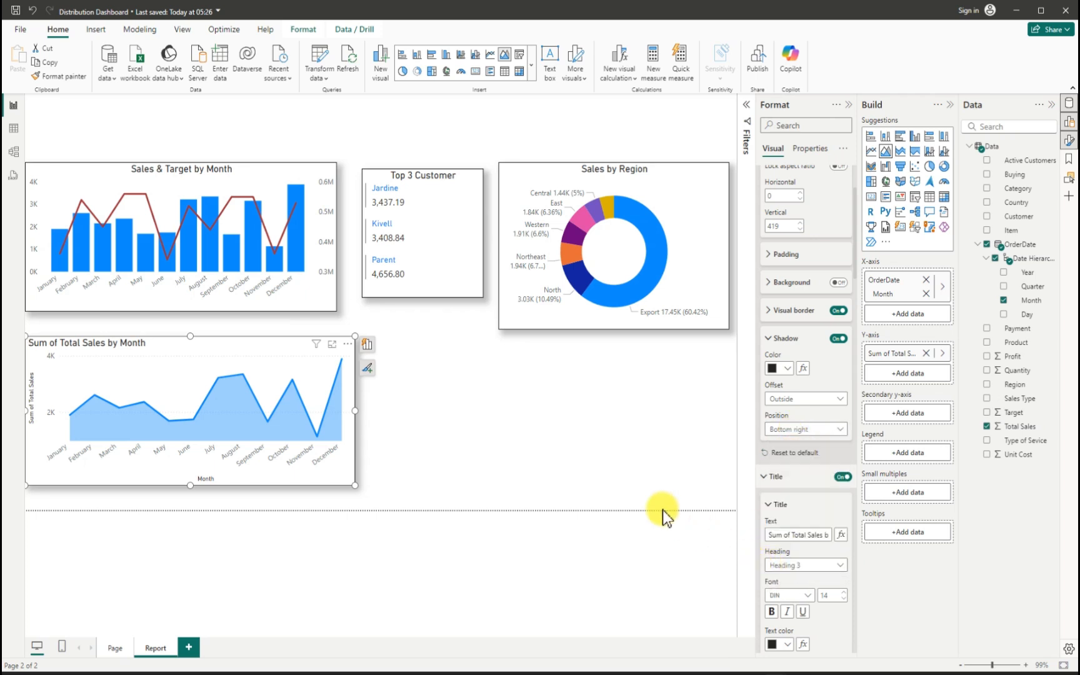
click(767, 338)
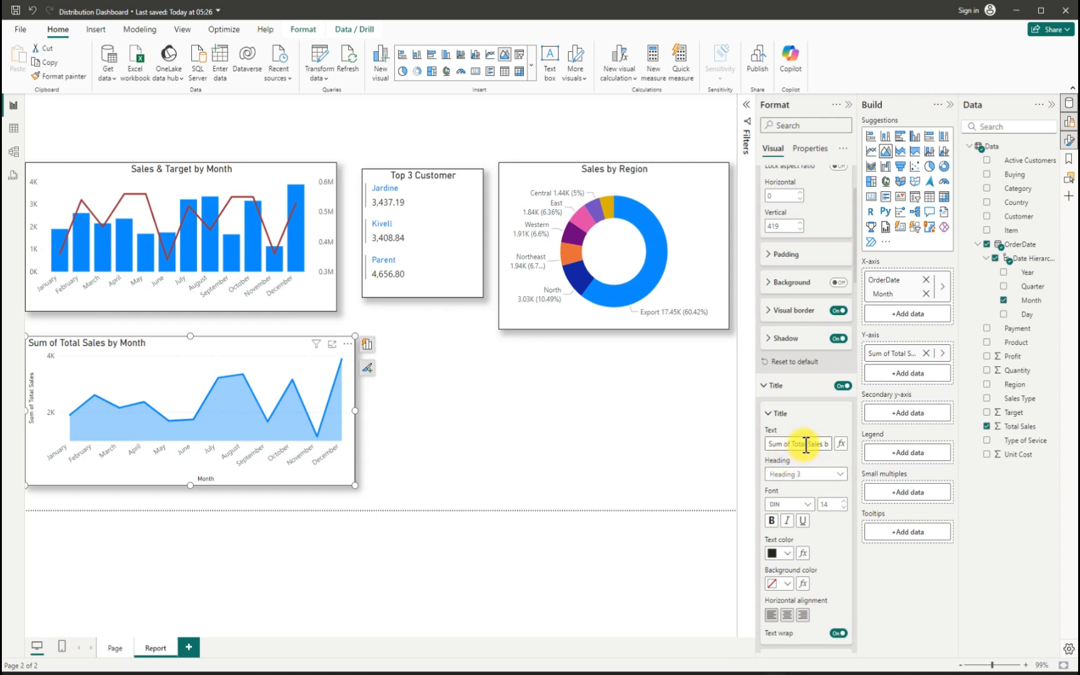
- Shorten the area chart's title to "Sales by Month" and centre it horizontally
drag(804, 444, 745, 451)
key(BackSpace)
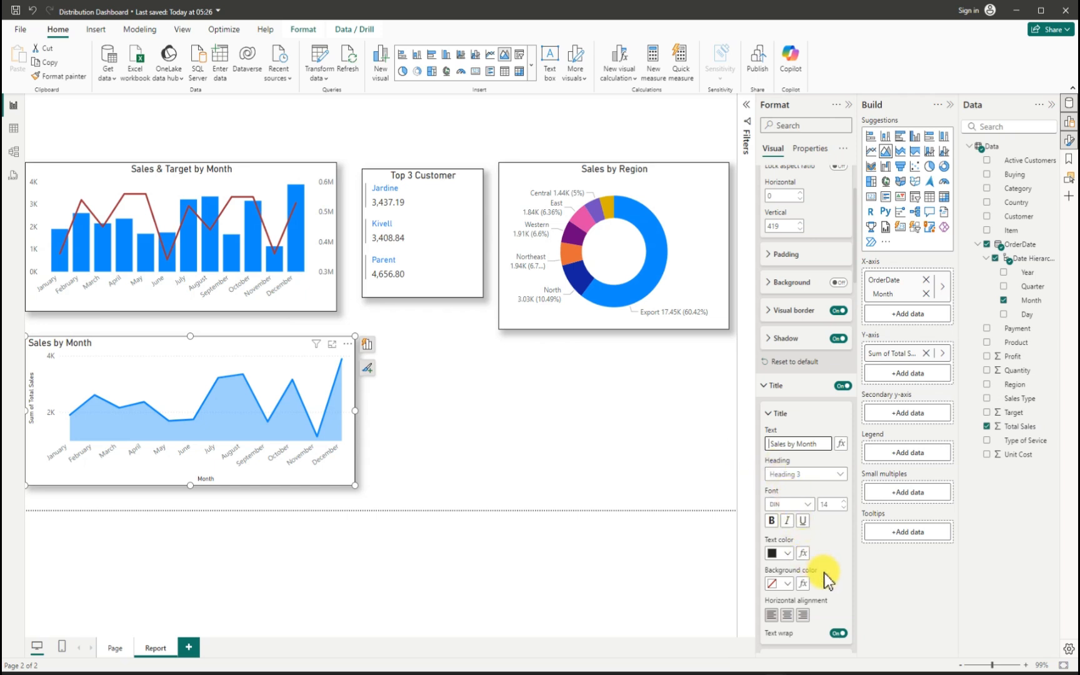
scroll(824, 573, down, 3)
scroll(824, 574, down, 2)
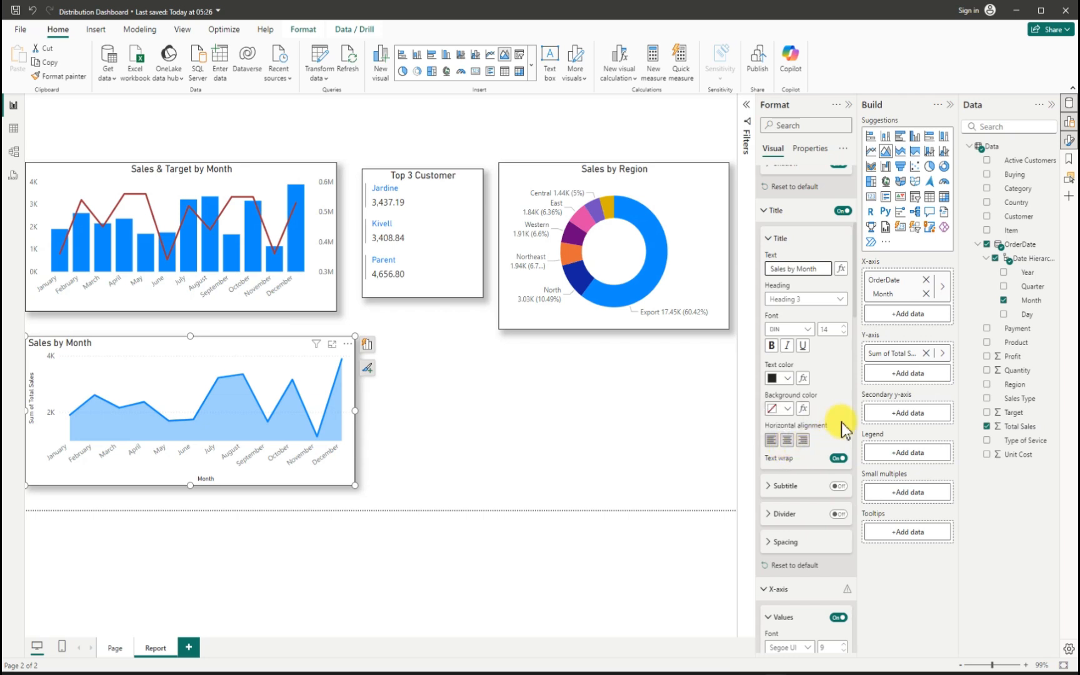
click(787, 441)
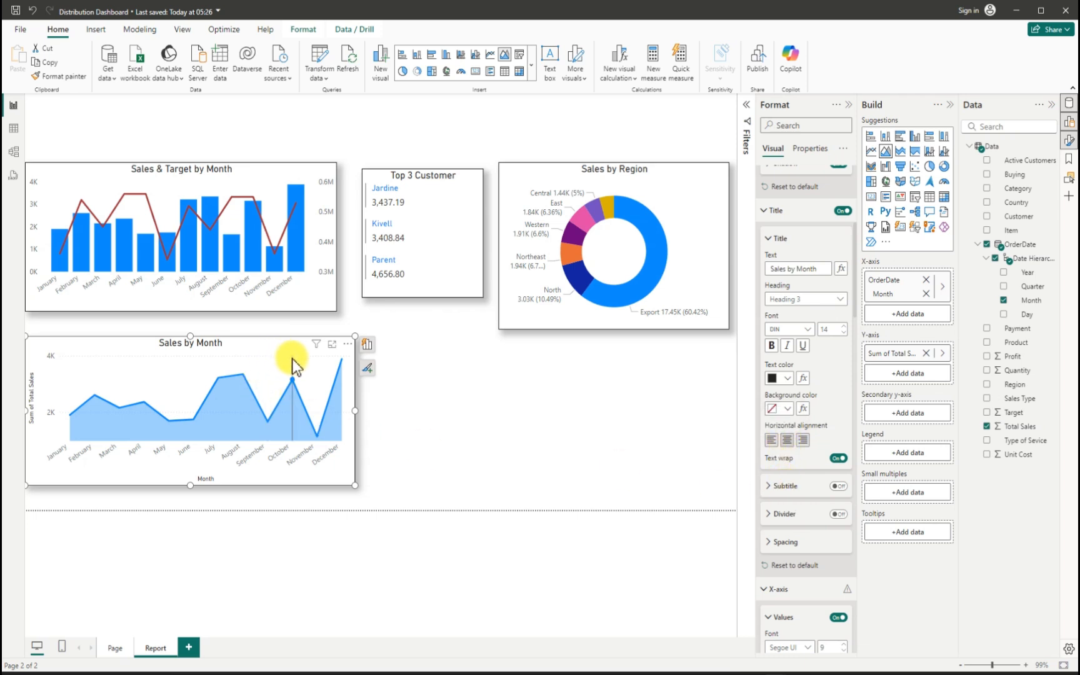
- Turn off the X-axis and Y-axis titles of the Sales by Month area chart
scroll(803, 538, down, 3)
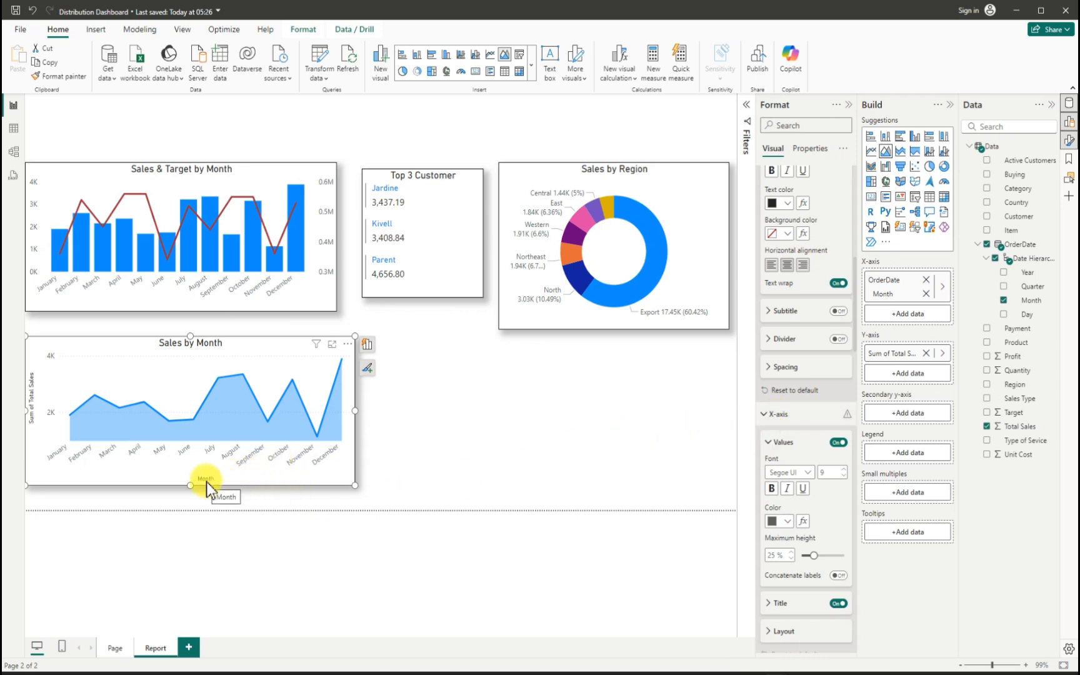
click(839, 604)
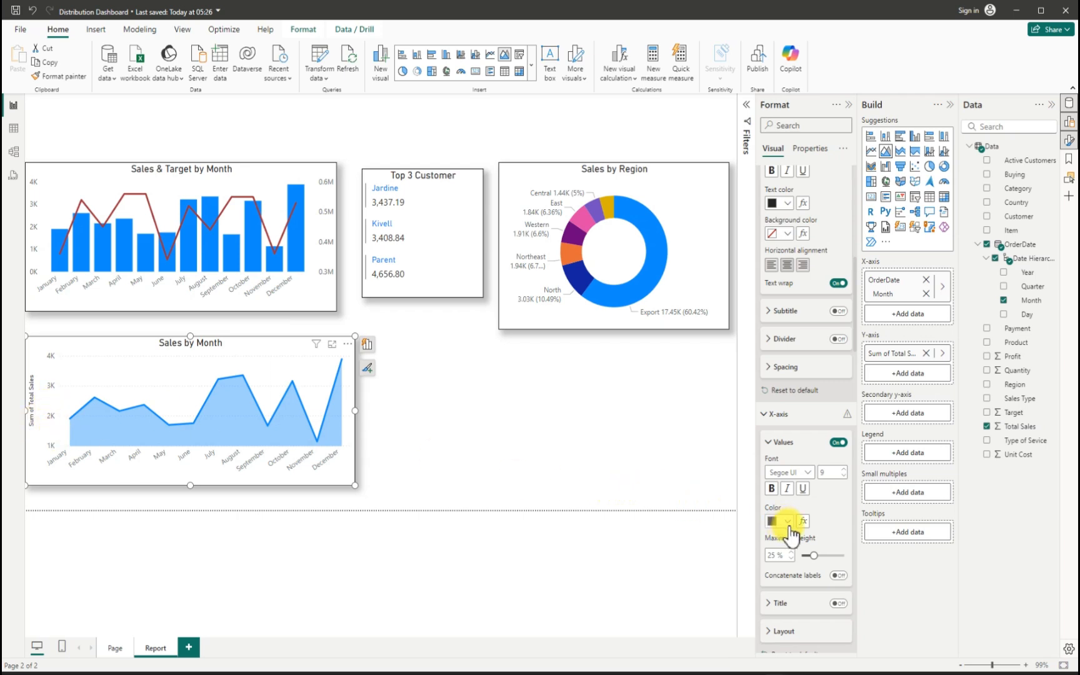
scroll(808, 544, down, 5)
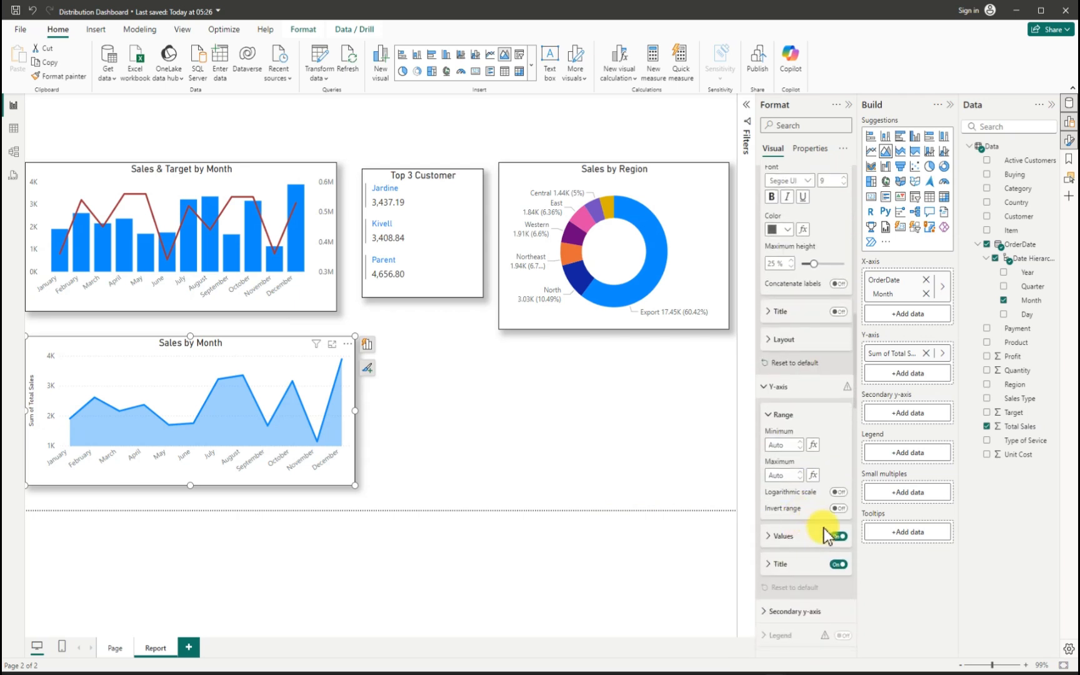
click(840, 564)
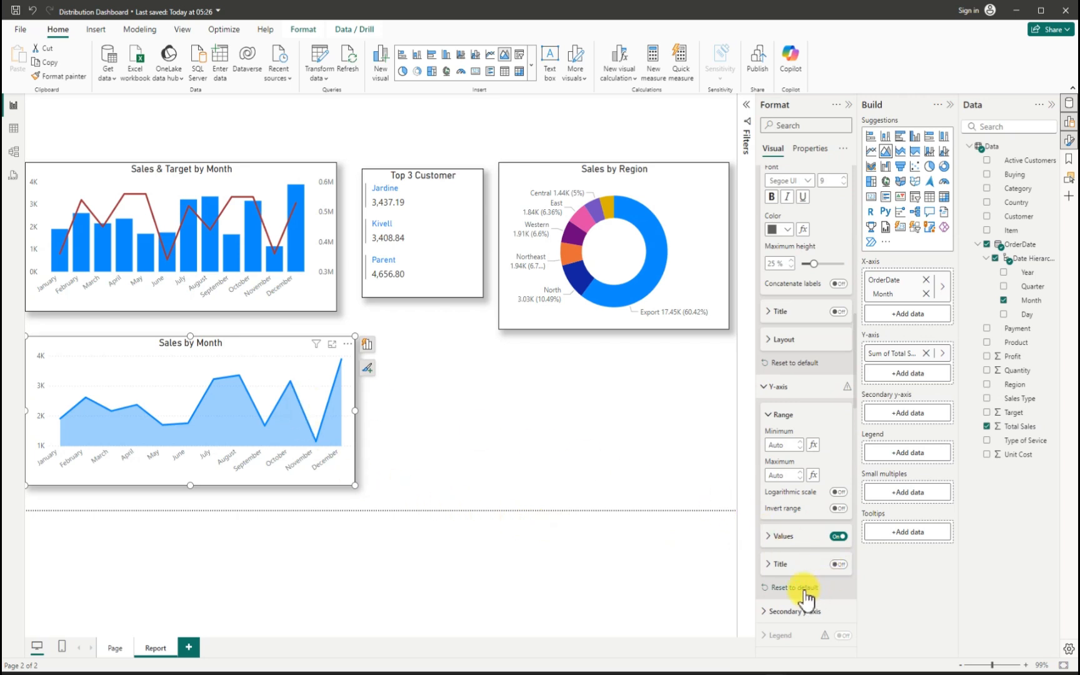
- Turn off the horizontal gridlines of the Sales by Month area chart and deselect the chart
scroll(806, 599, down, 3)
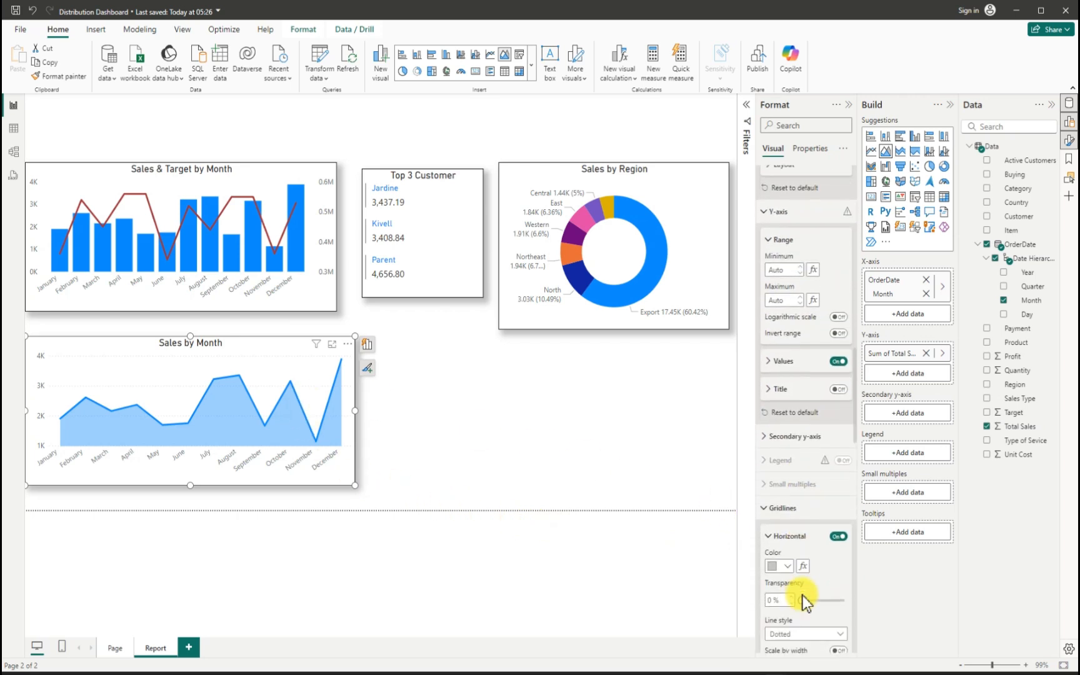
scroll(806, 604, down, 1)
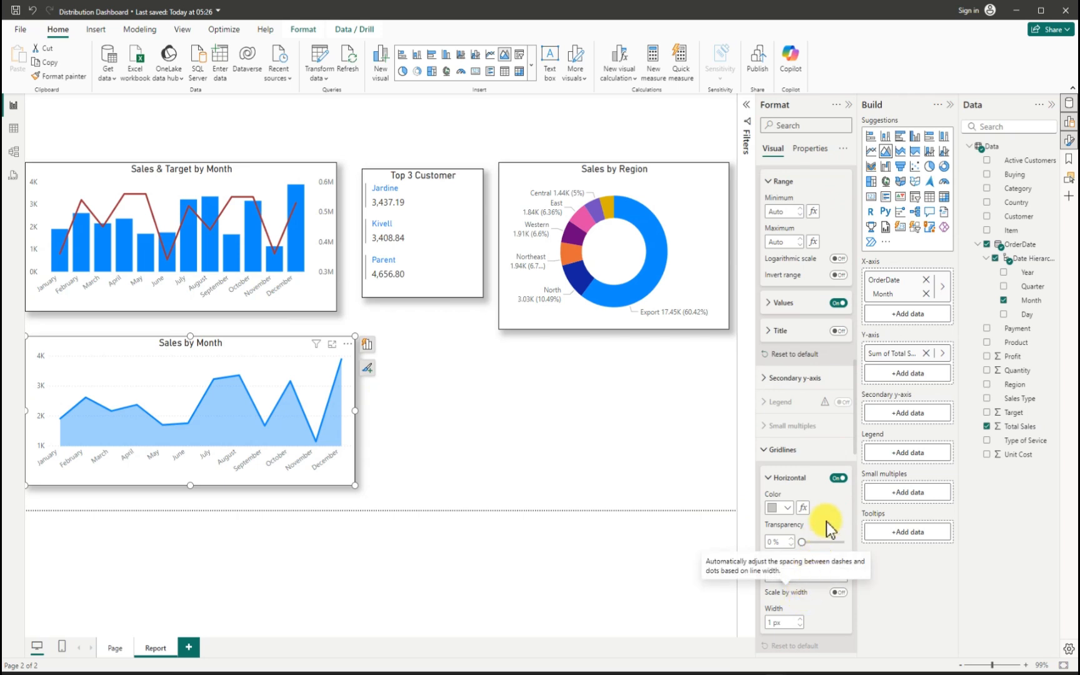
click(839, 478)
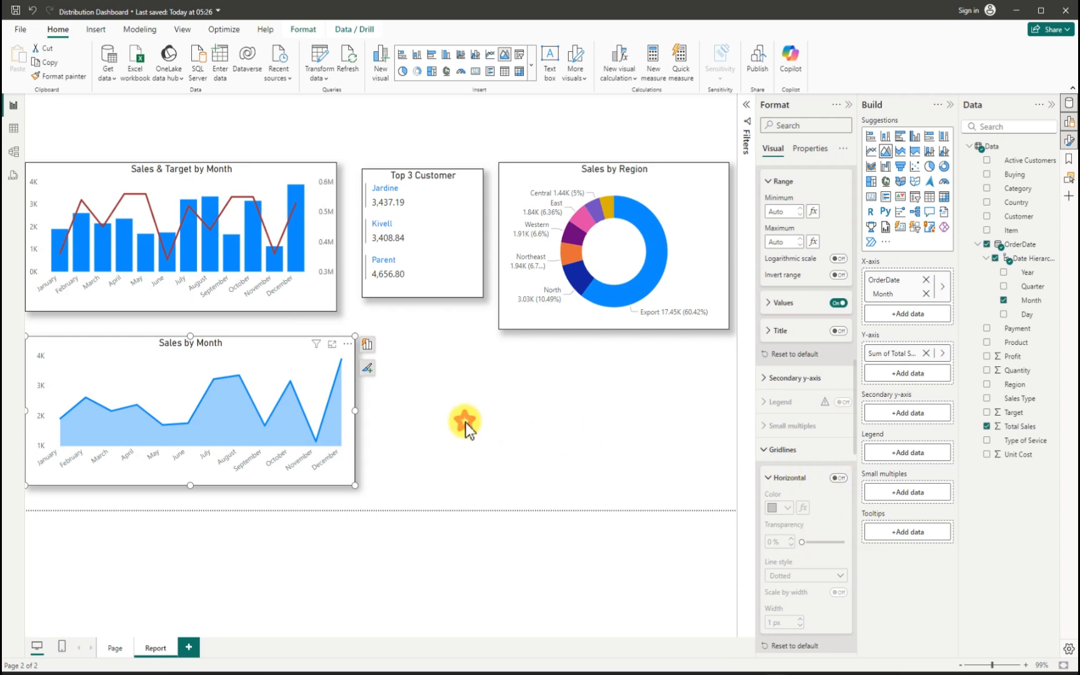
click(466, 423)
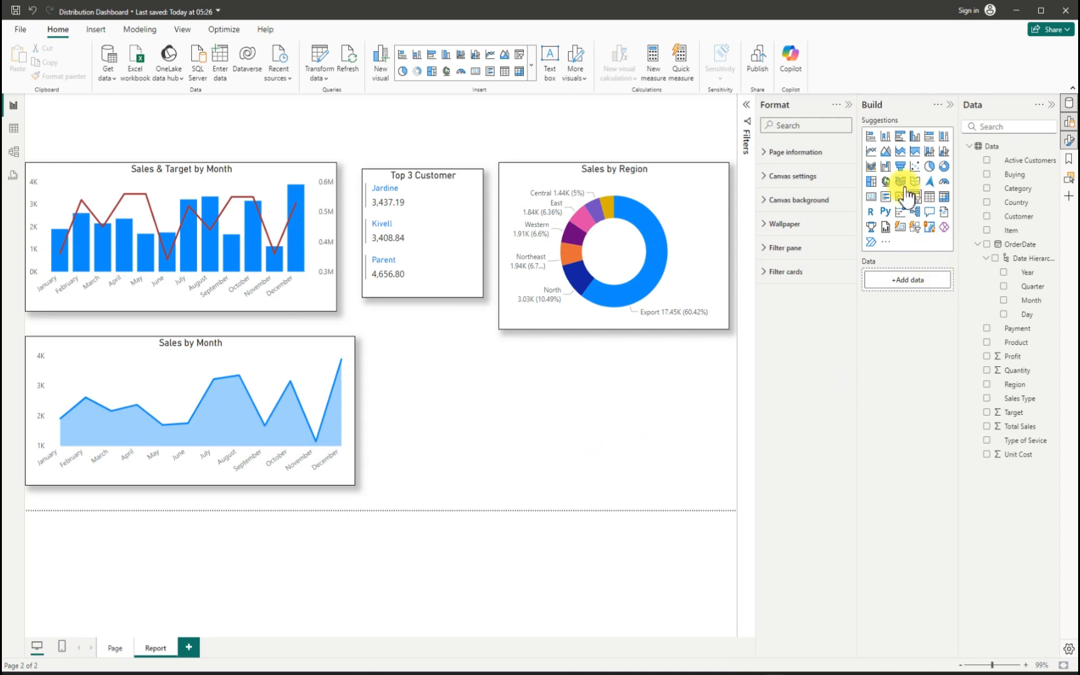
- Add an empty clustered bar chart beside the Sales by Month chart, widened to about 345 at horizontal position about 631
click(900, 138)
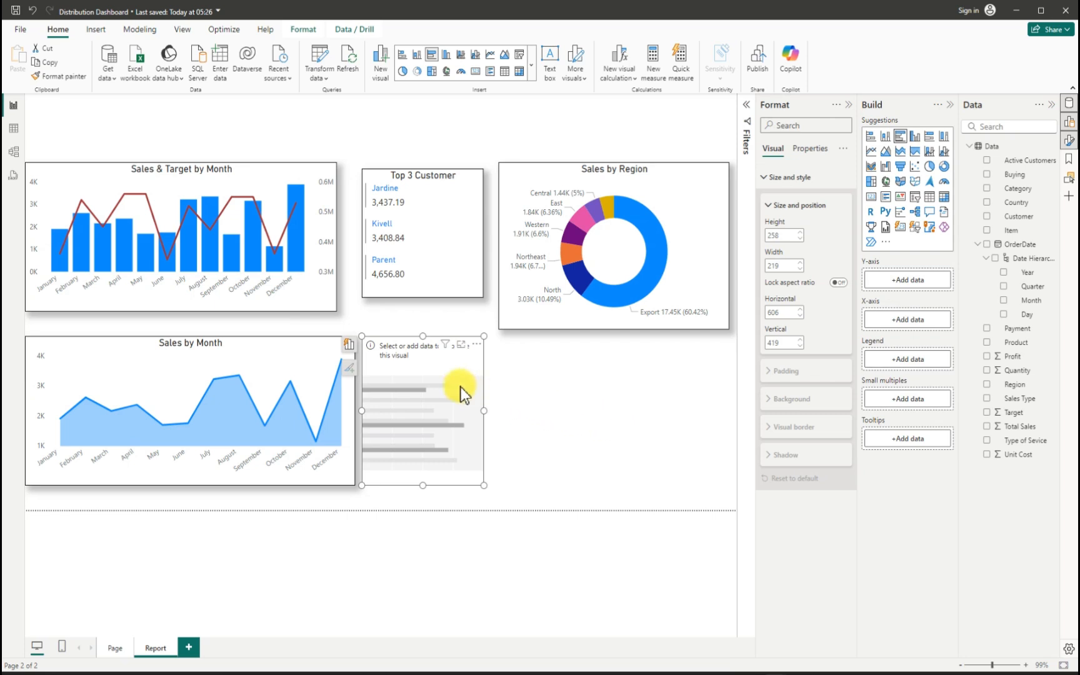
drag(461, 387, 574, 420)
drag(480, 389, 476, 388)
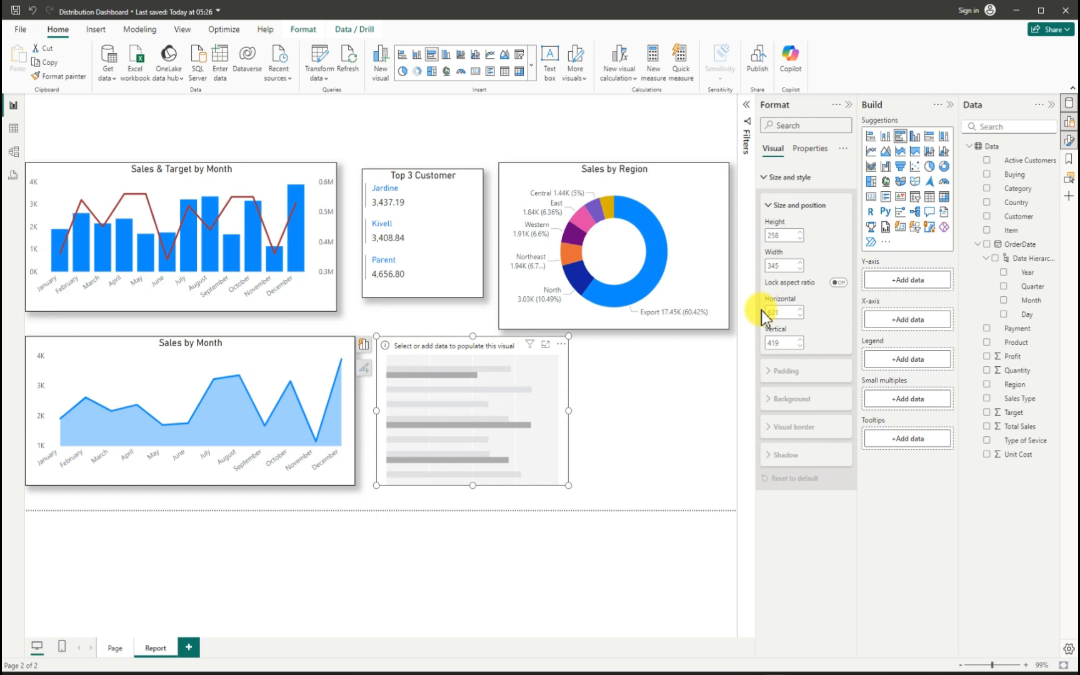
- Change the new visual to a stacked bar chart with Product on the Y-axis and Total Sales on the X-axis
click(871, 136)
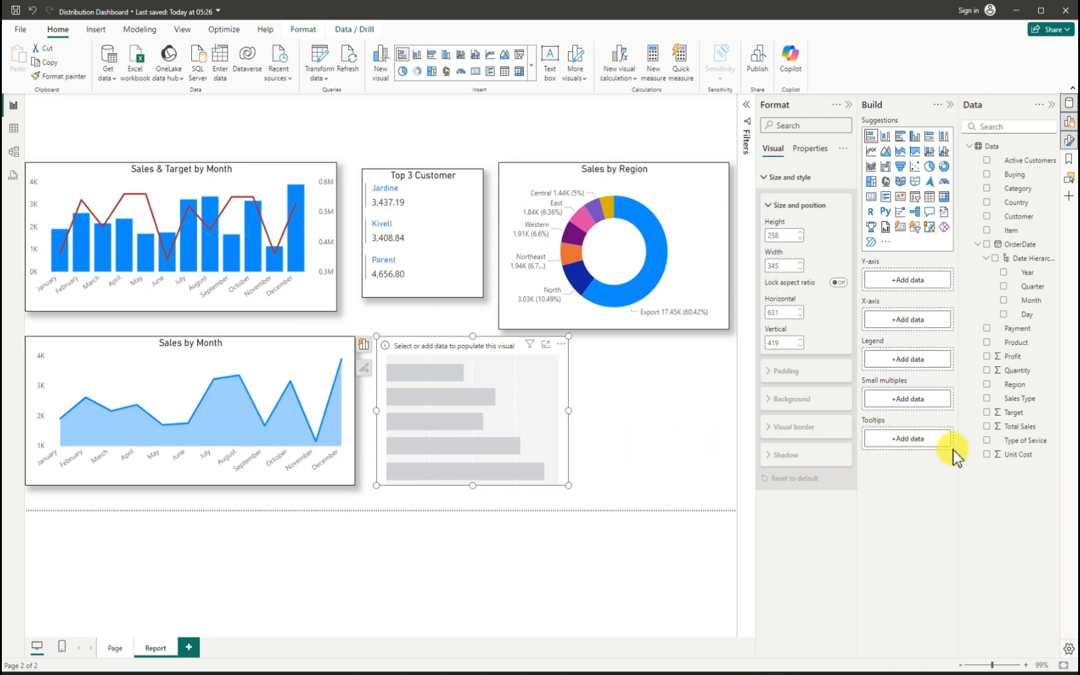
click(986, 426)
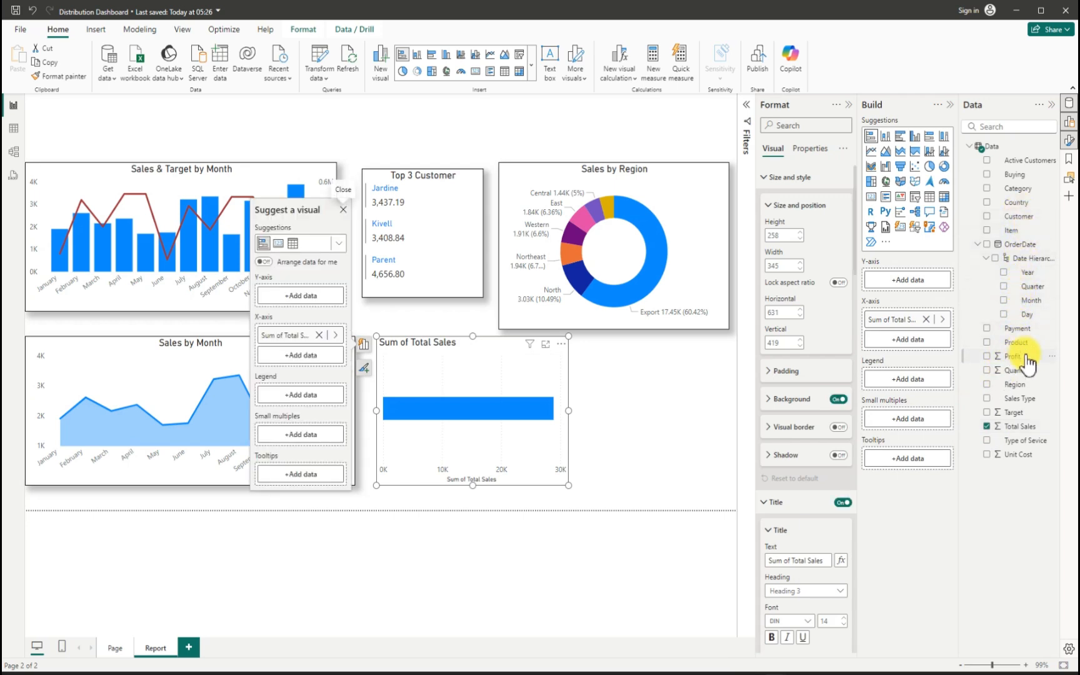
click(988, 343)
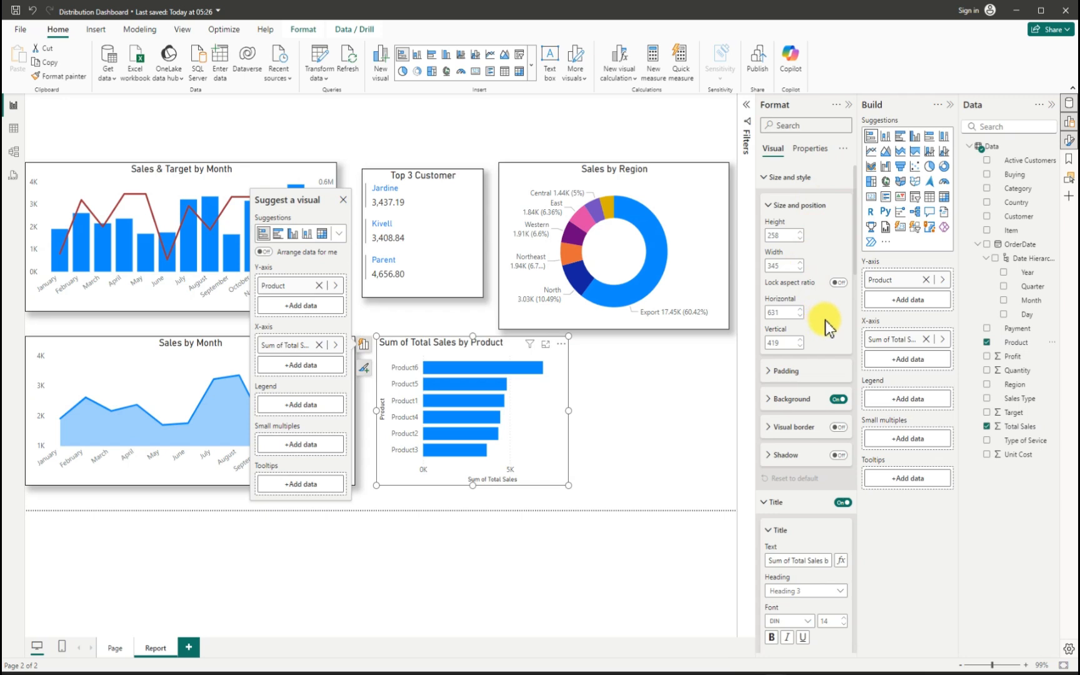
- Turn off the bar chart's background and turn on its visual border and shadow
click(839, 401)
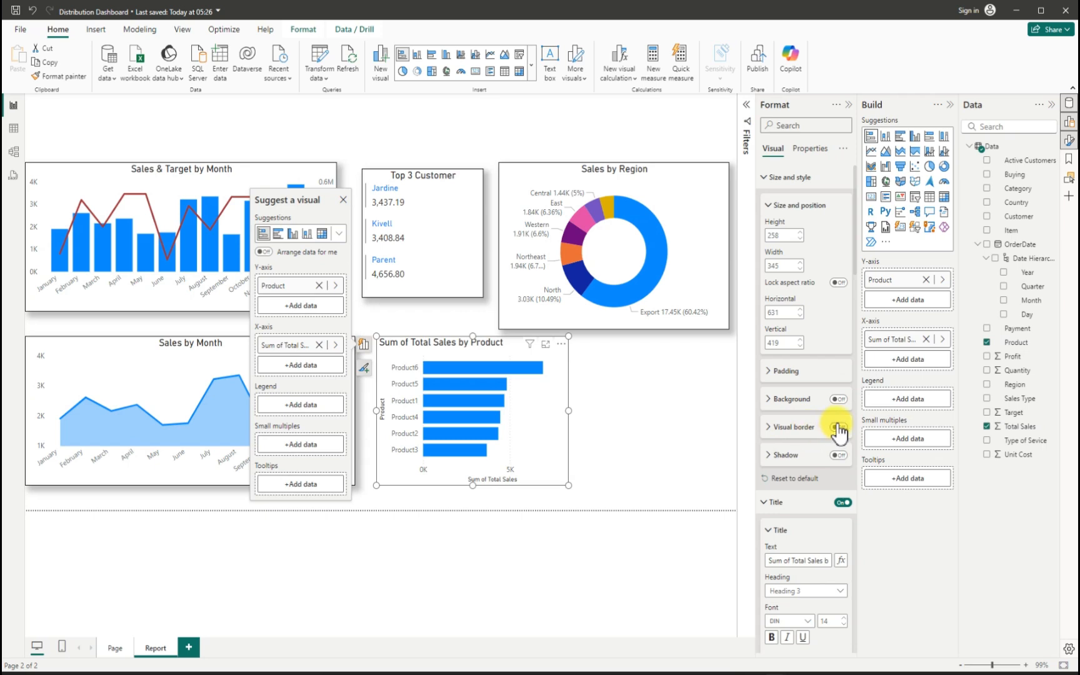
click(839, 426)
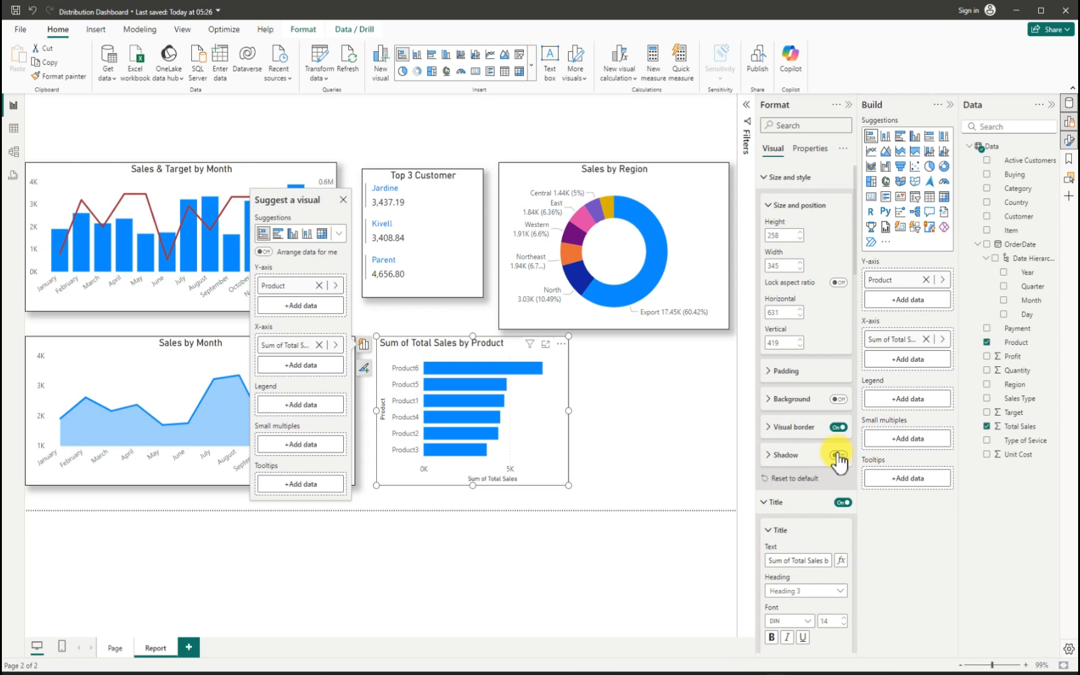
click(838, 456)
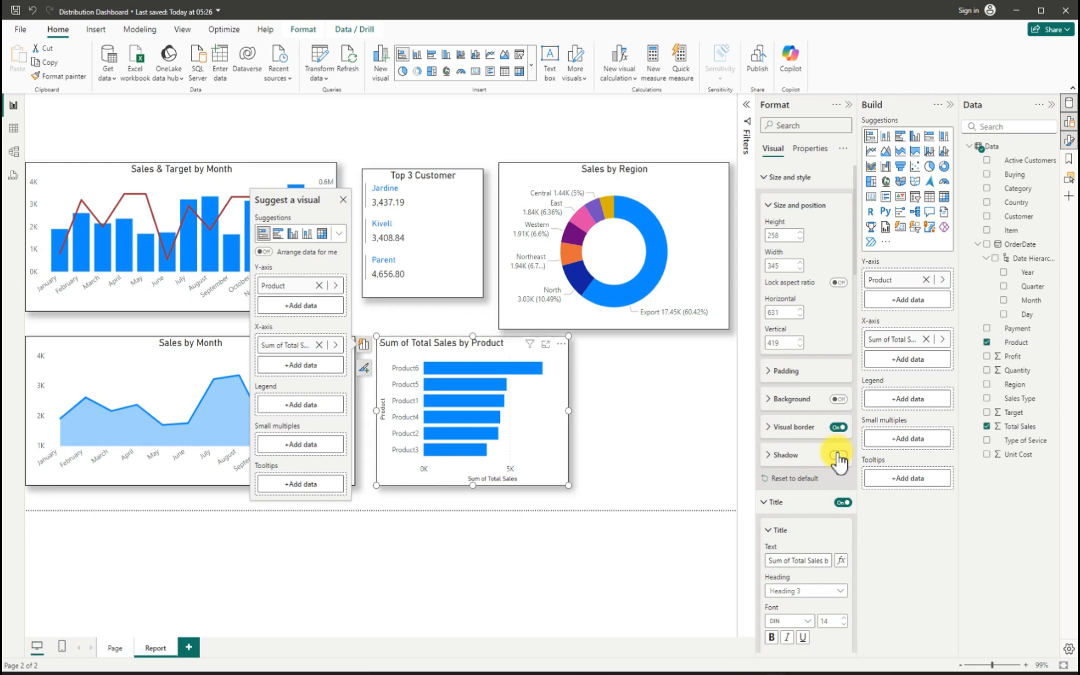
click(771, 456)
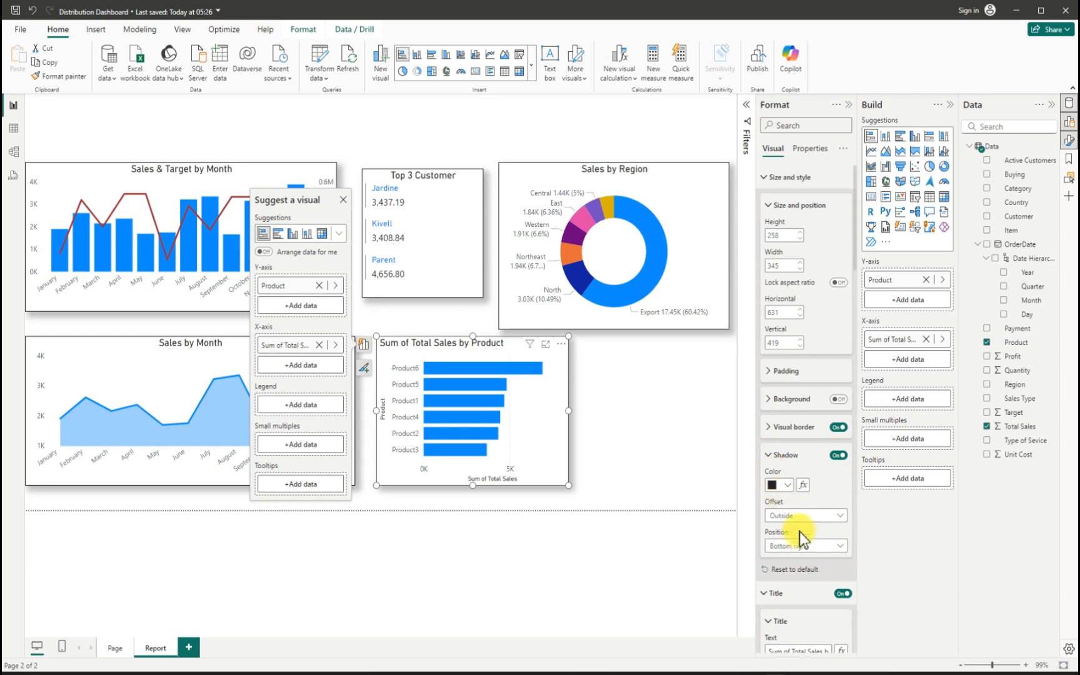
click(791, 545)
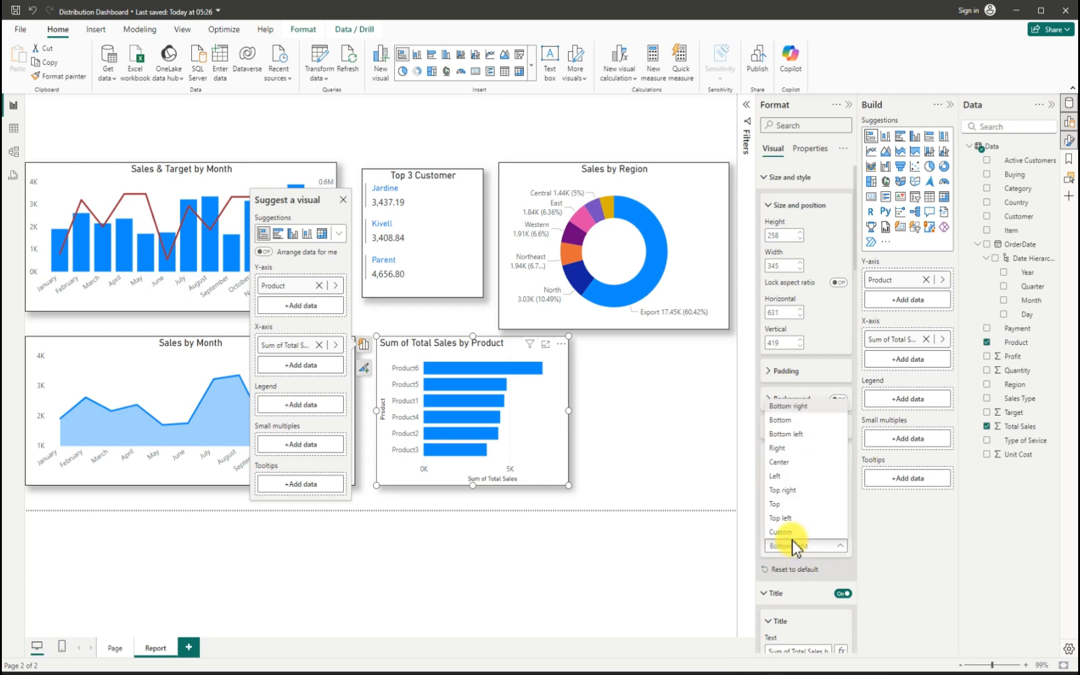
click(759, 524)
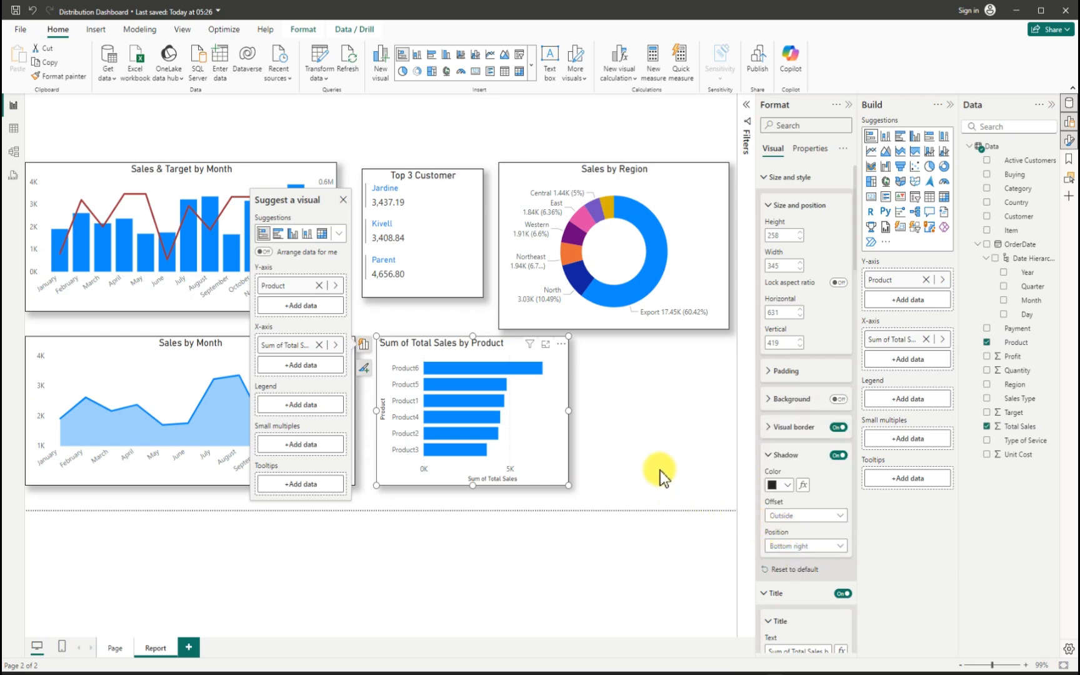
click(768, 458)
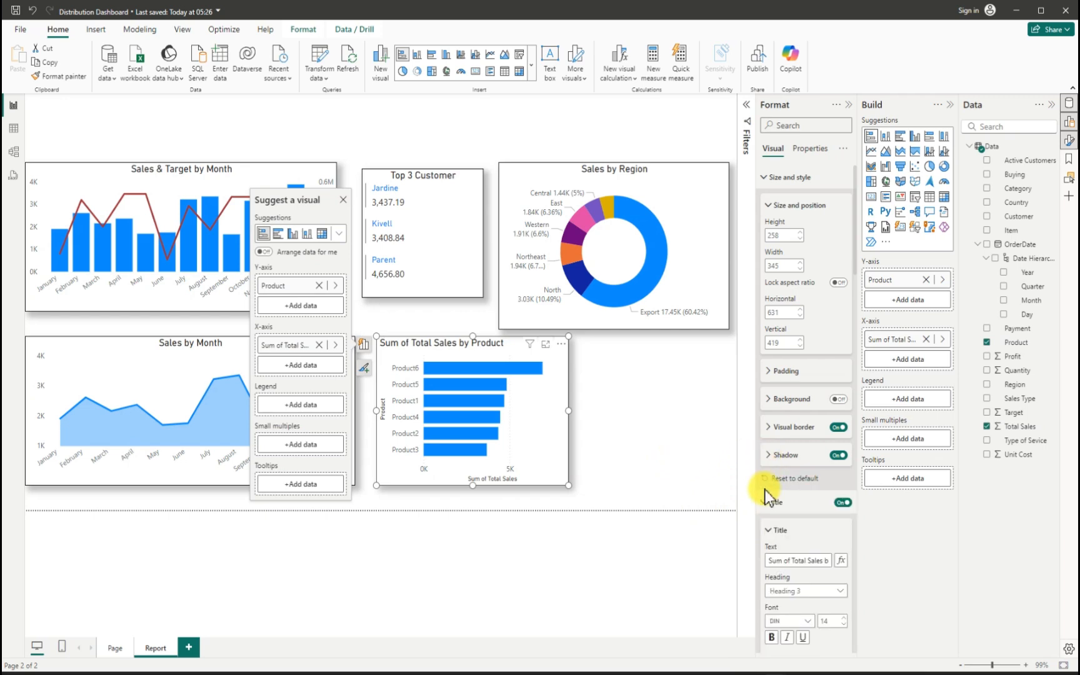
- Turn off the Y-axis title of the product bar chart
scroll(805, 572, down, 5)
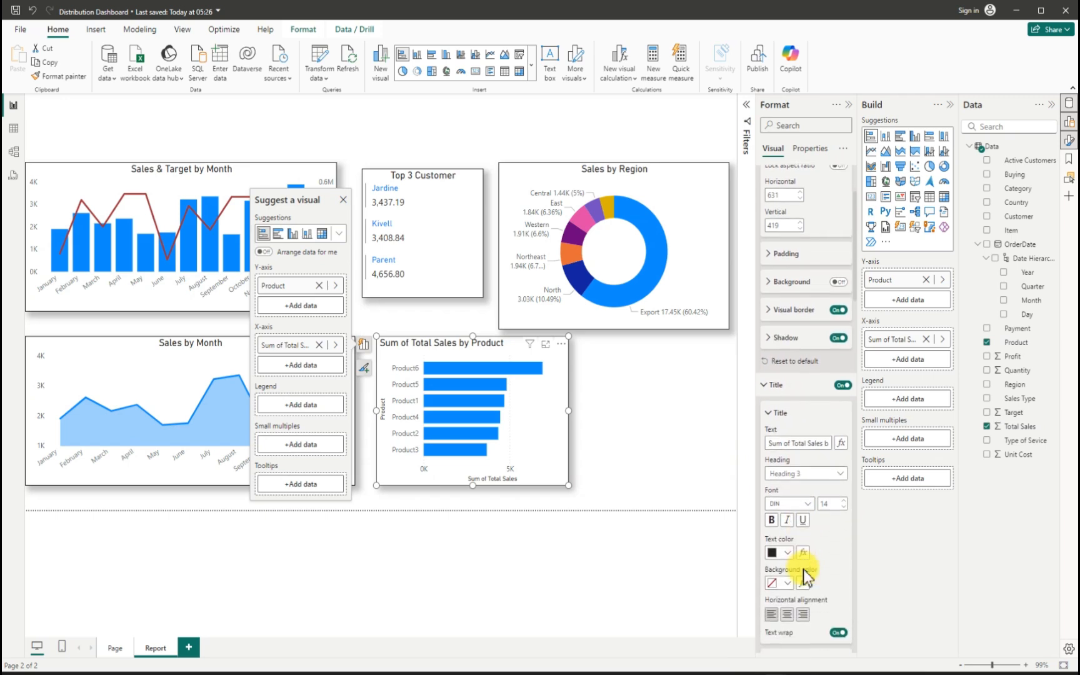
scroll(801, 569, down, 3)
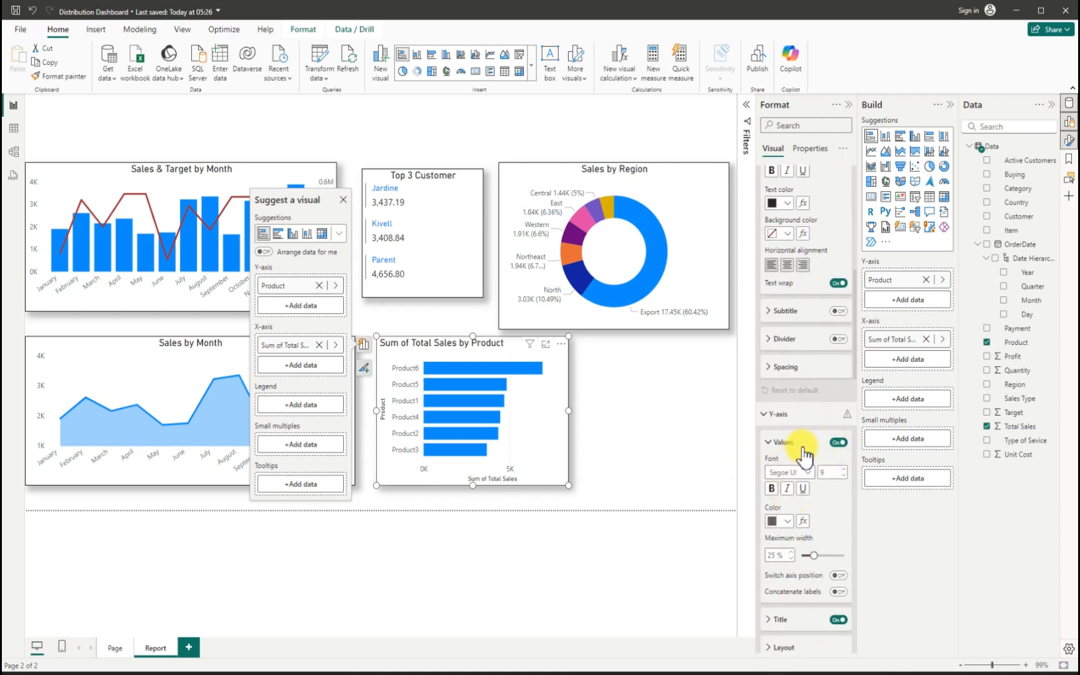
scroll(802, 447, up, 4)
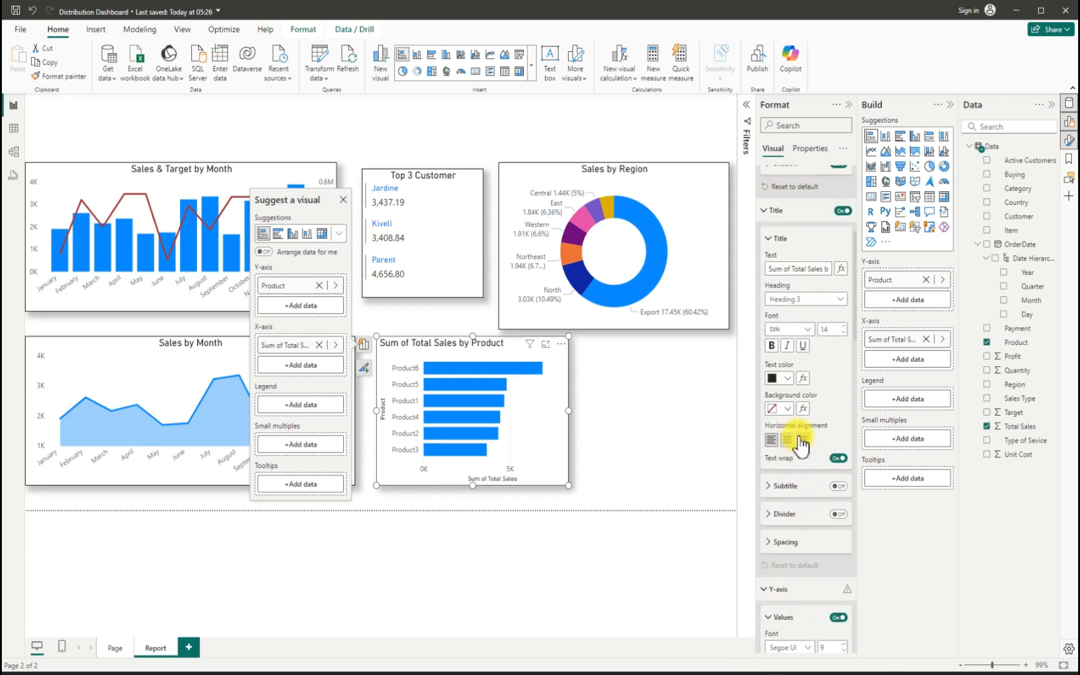
scroll(799, 440, down, 3)
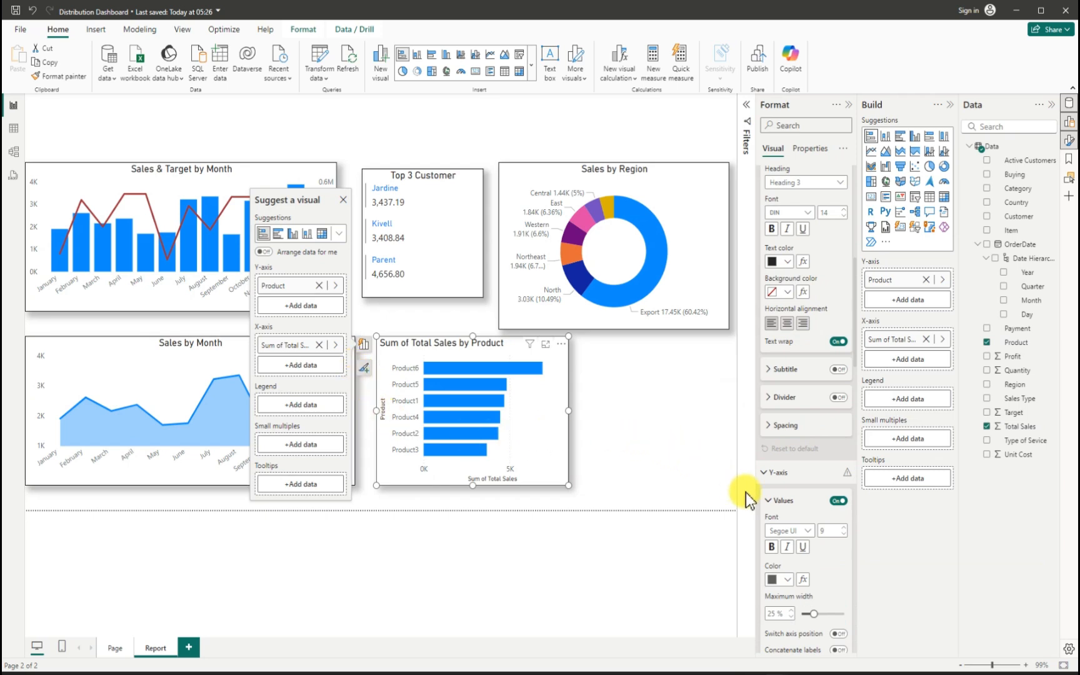
scroll(819, 532, down, 3)
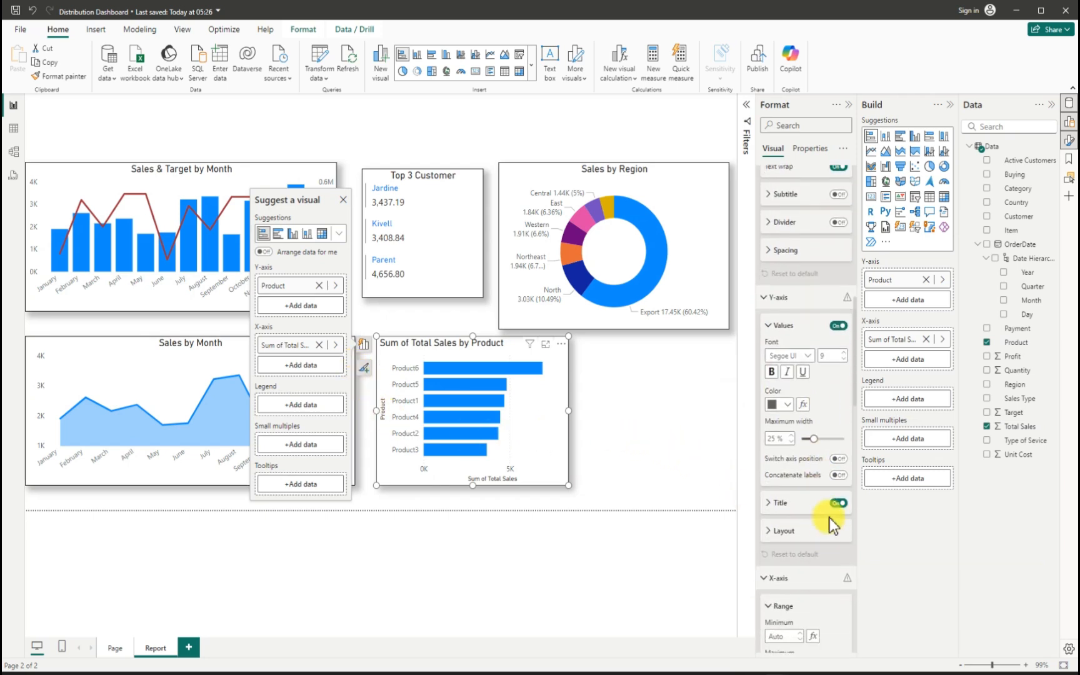
click(838, 504)
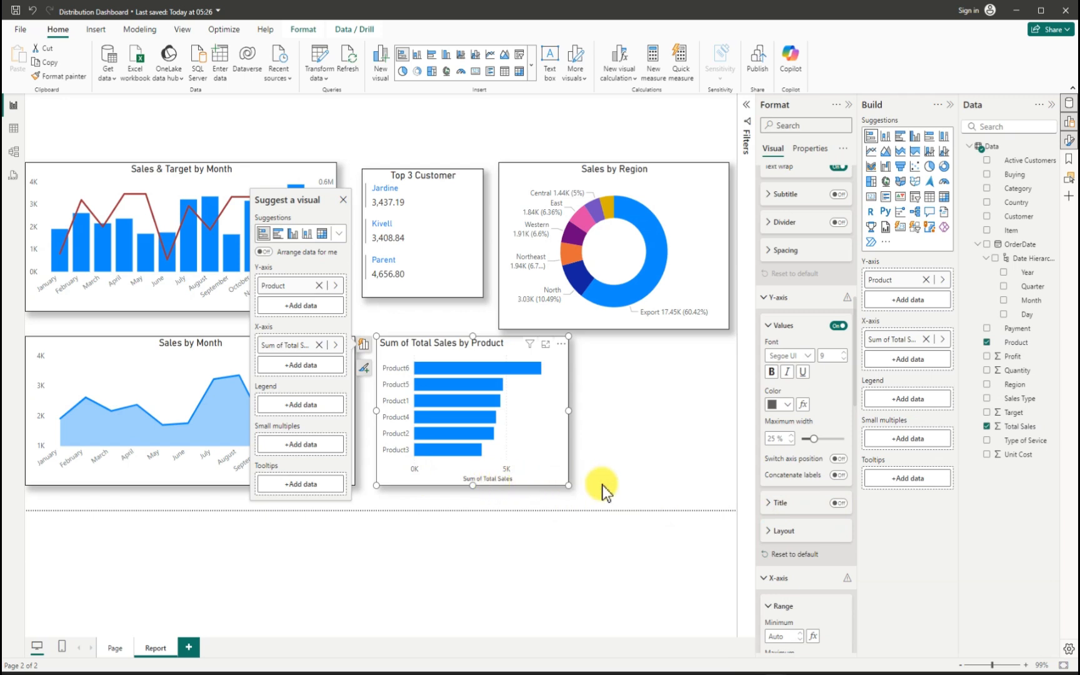
- Turn off the X-axis title and X-axis values of the product bar chart
scroll(794, 551, down, 4)
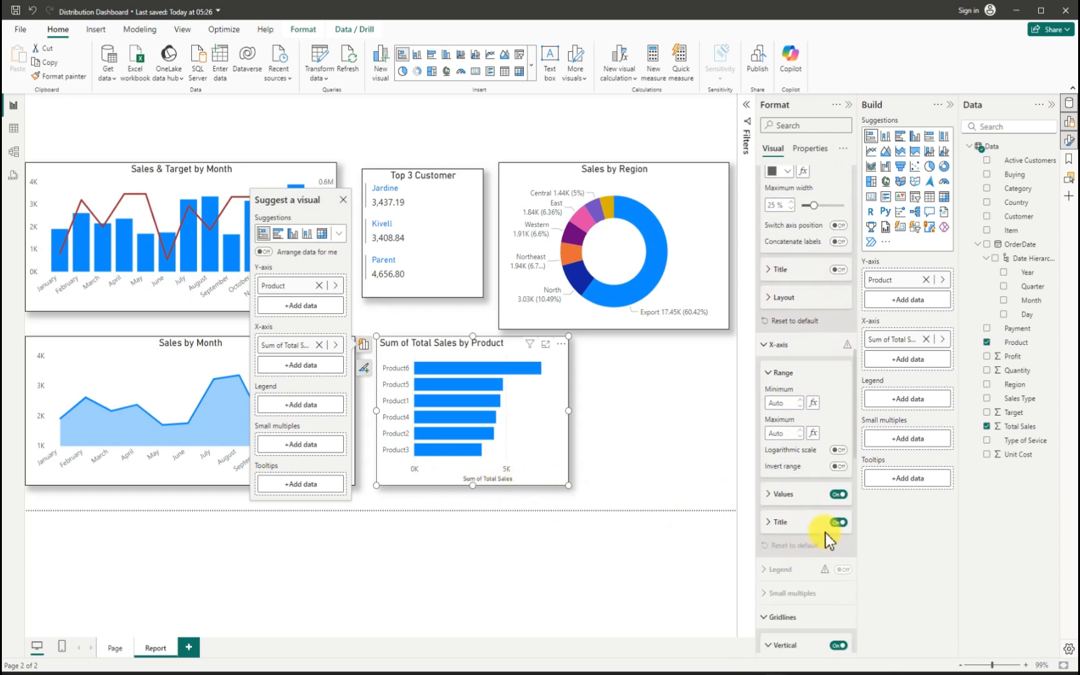
click(838, 523)
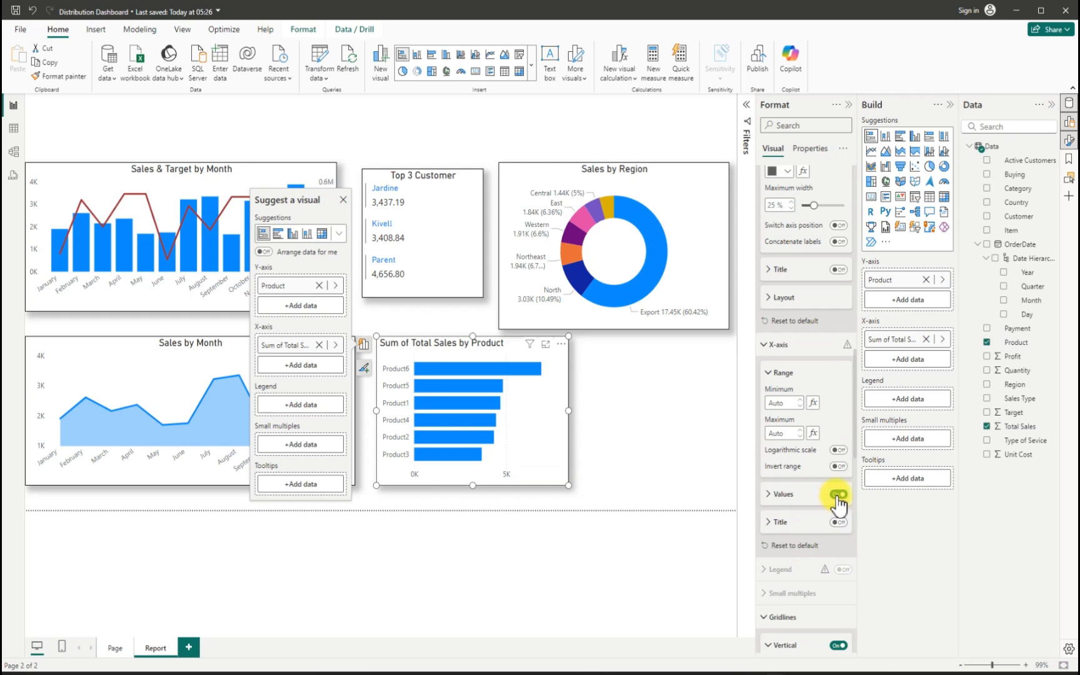
click(838, 494)
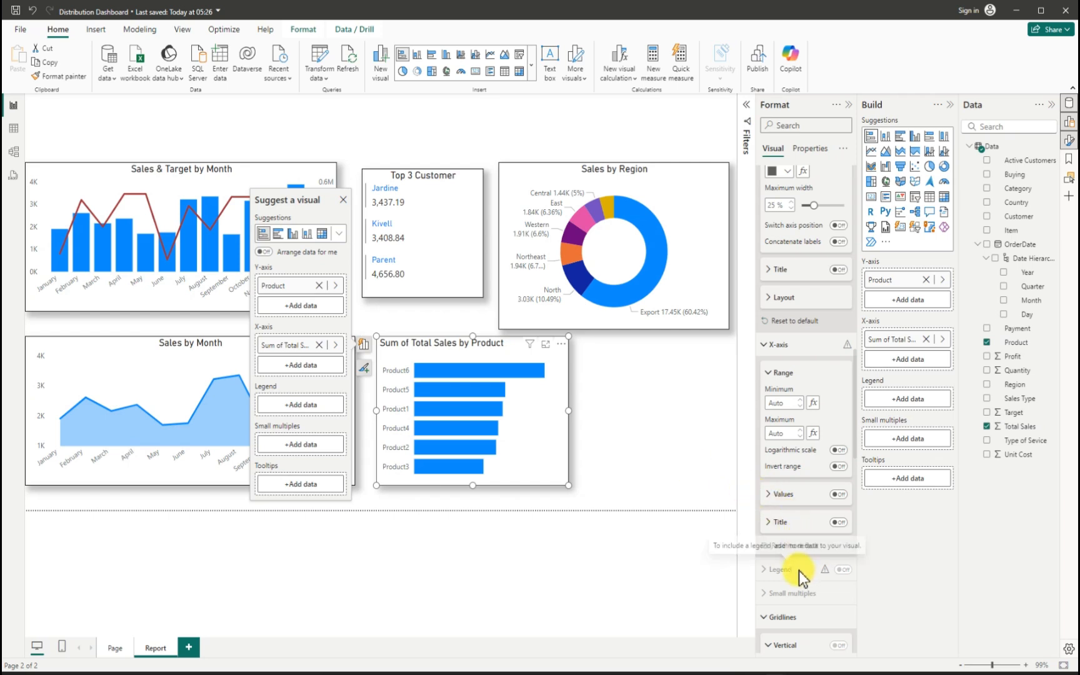
- Turn on data labels for the bars of the product bar chart
scroll(799, 571, down, 3)
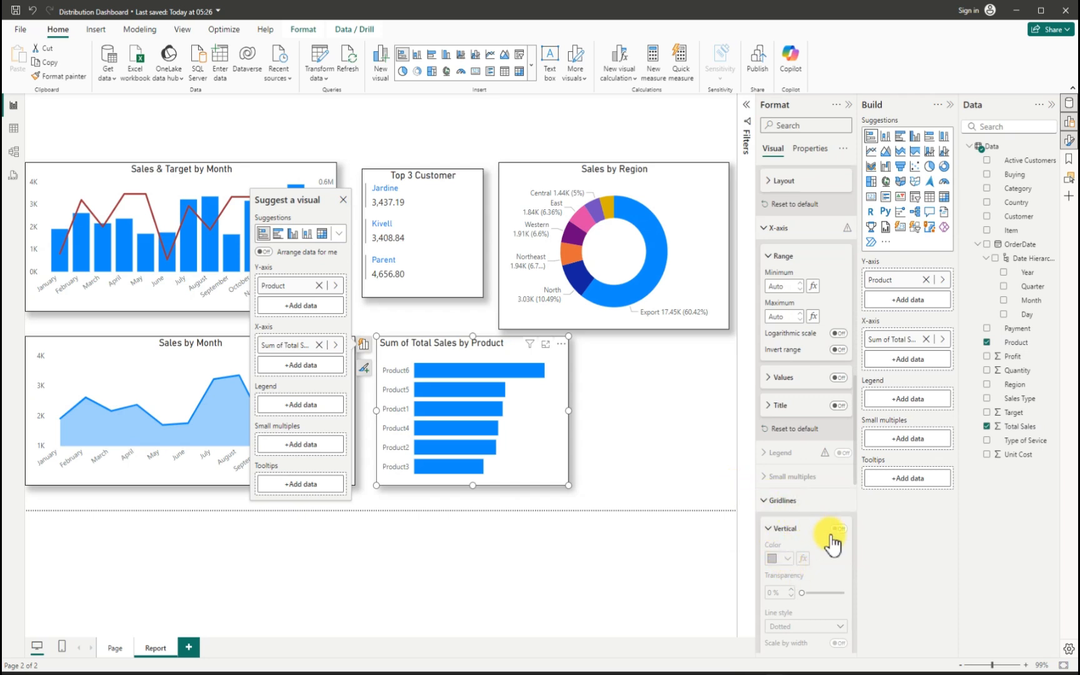
scroll(825, 555, down, 6)
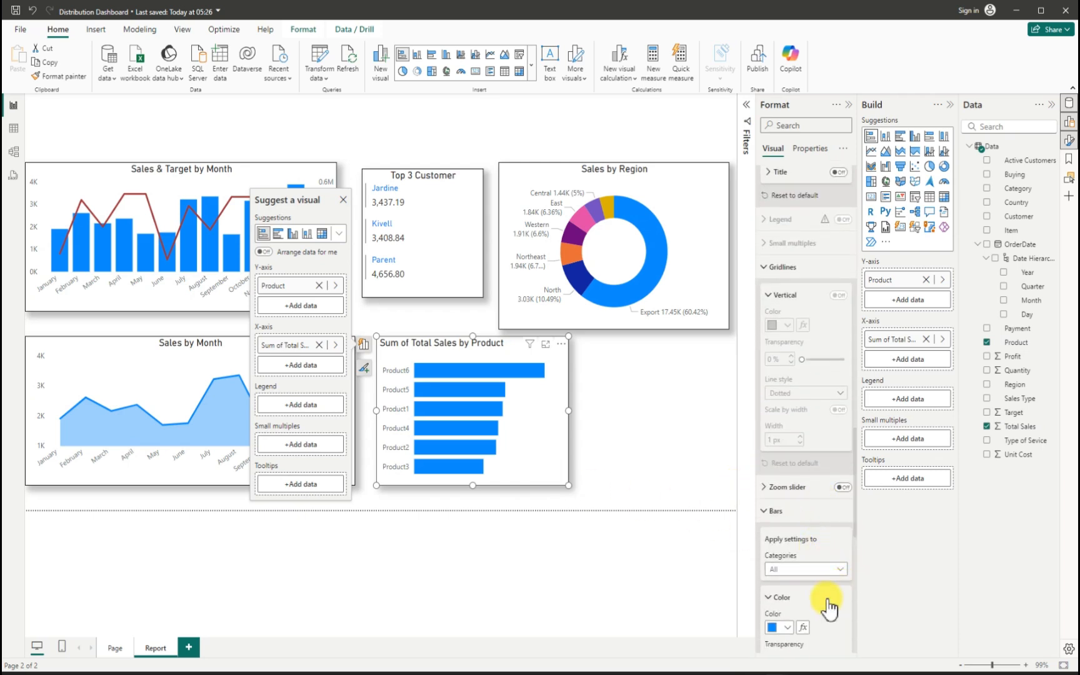
scroll(813, 610, down, 5)
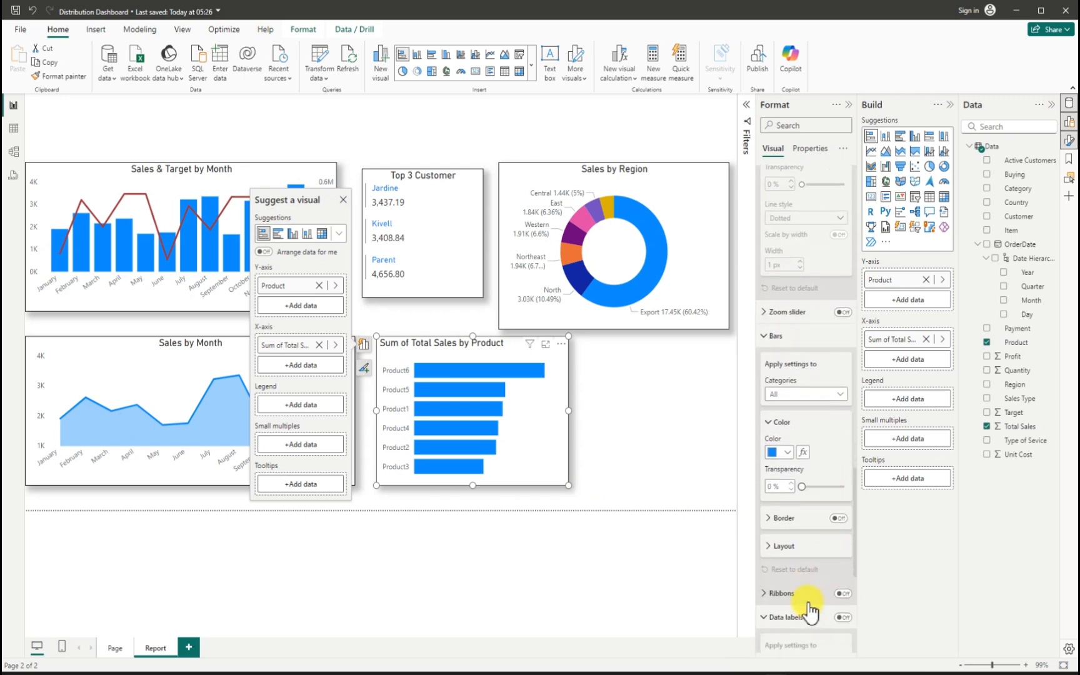
scroll(810, 609, down, 2)
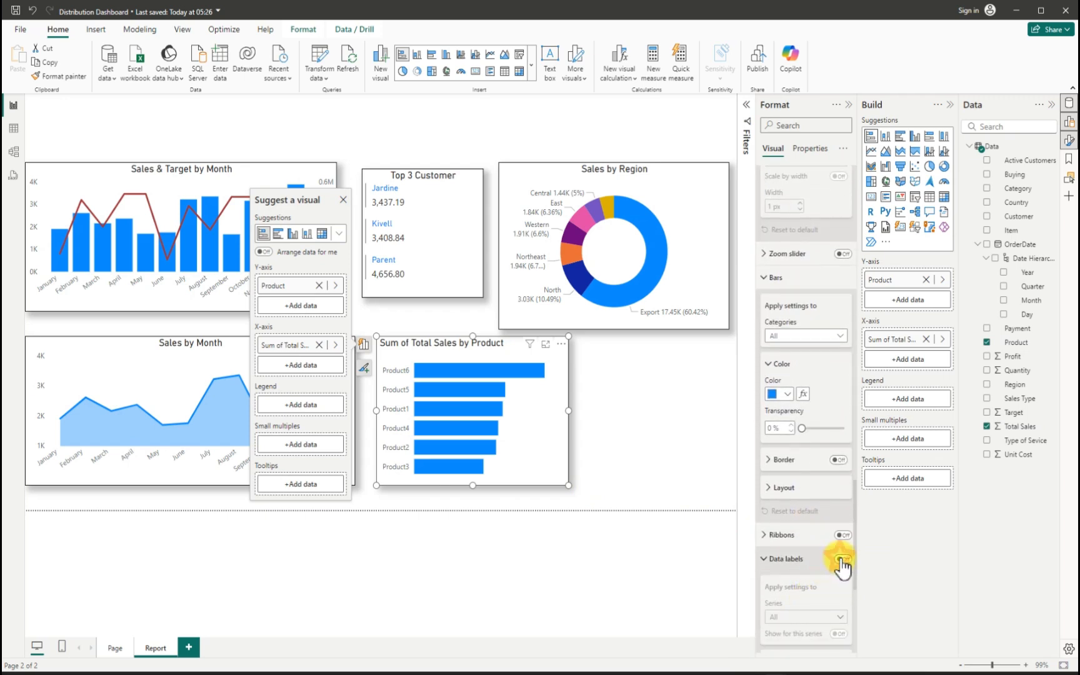
click(841, 563)
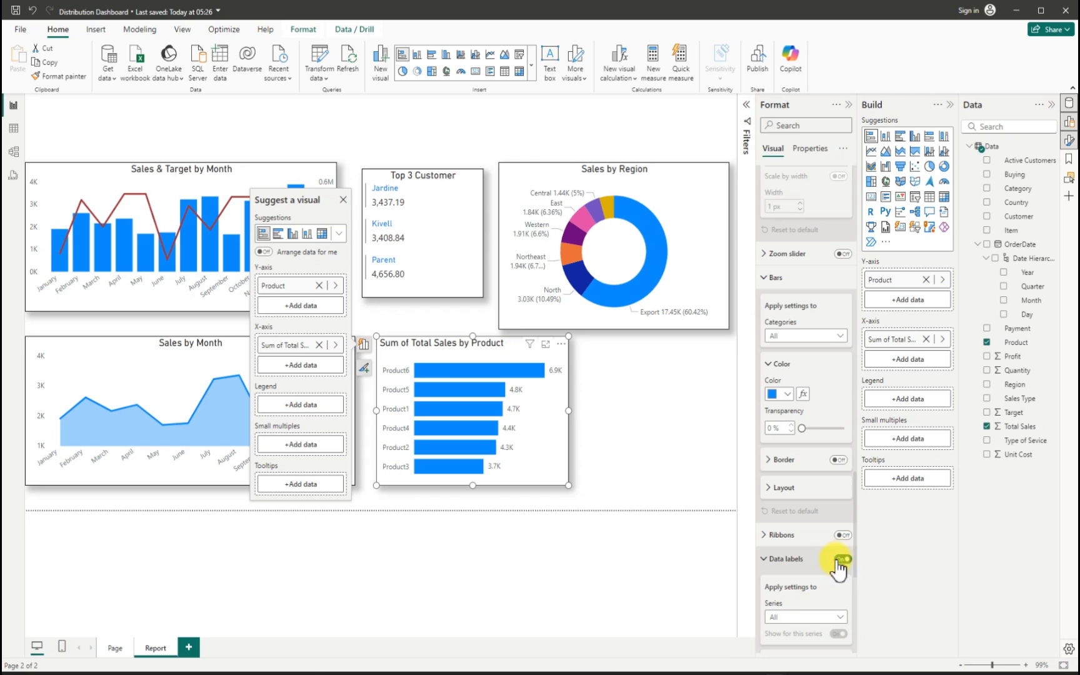
- Set the display units of the product bar chart's data label values to Thousands and deselect the chart
scroll(835, 578, down, 5)
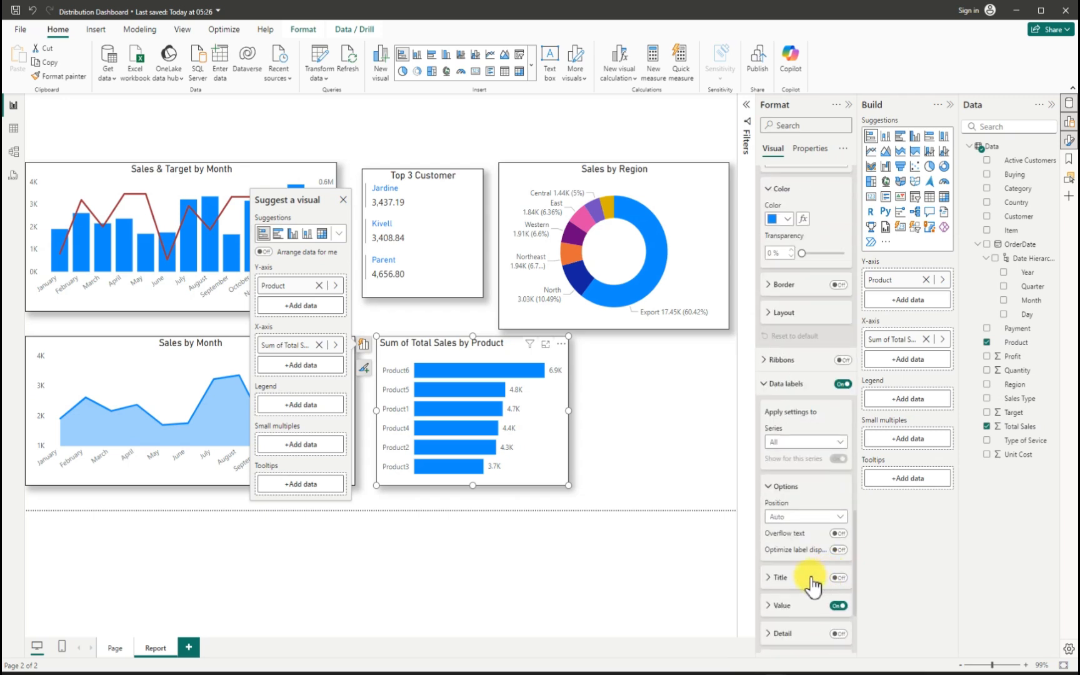
scroll(813, 585, down, 2)
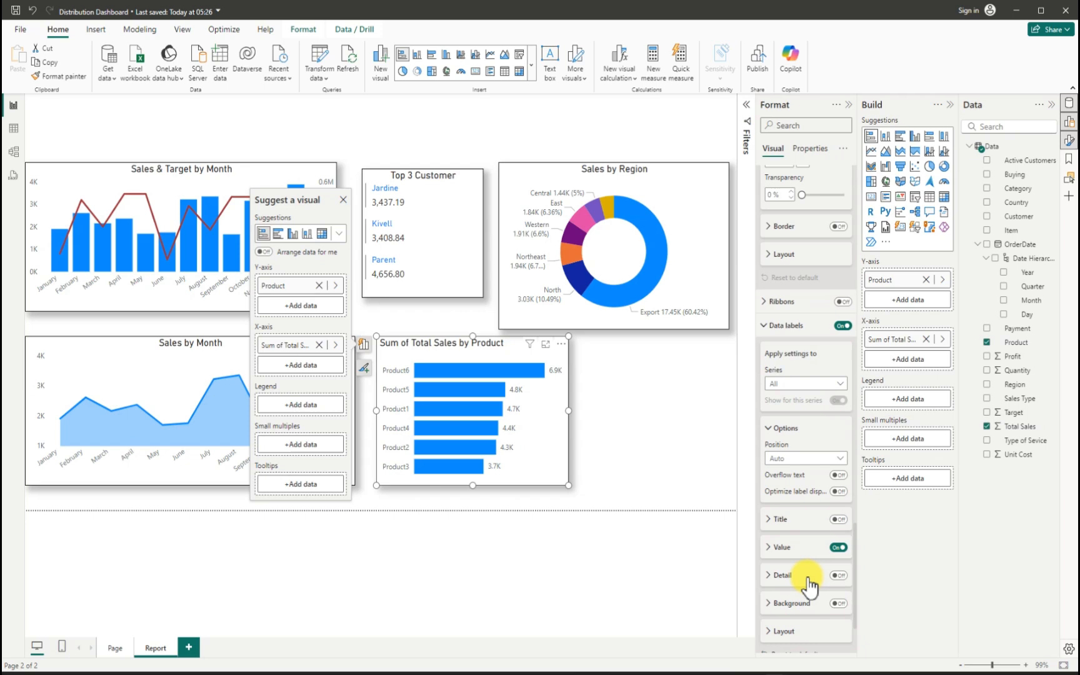
click(769, 551)
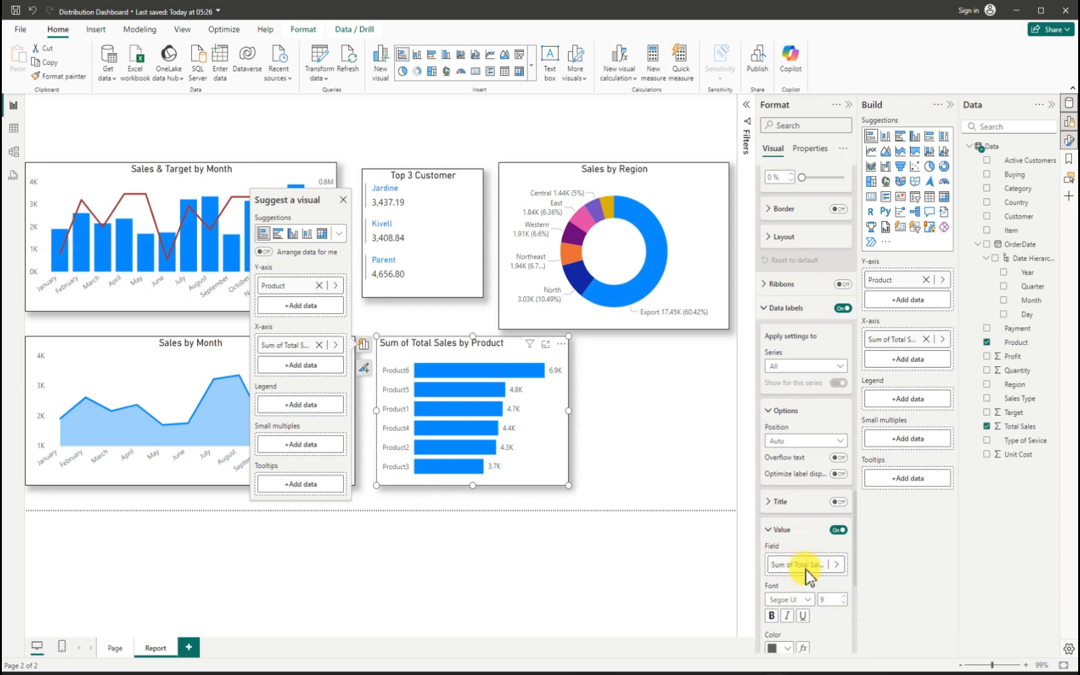
scroll(806, 570, down, 4)
scroll(816, 570, down, 4)
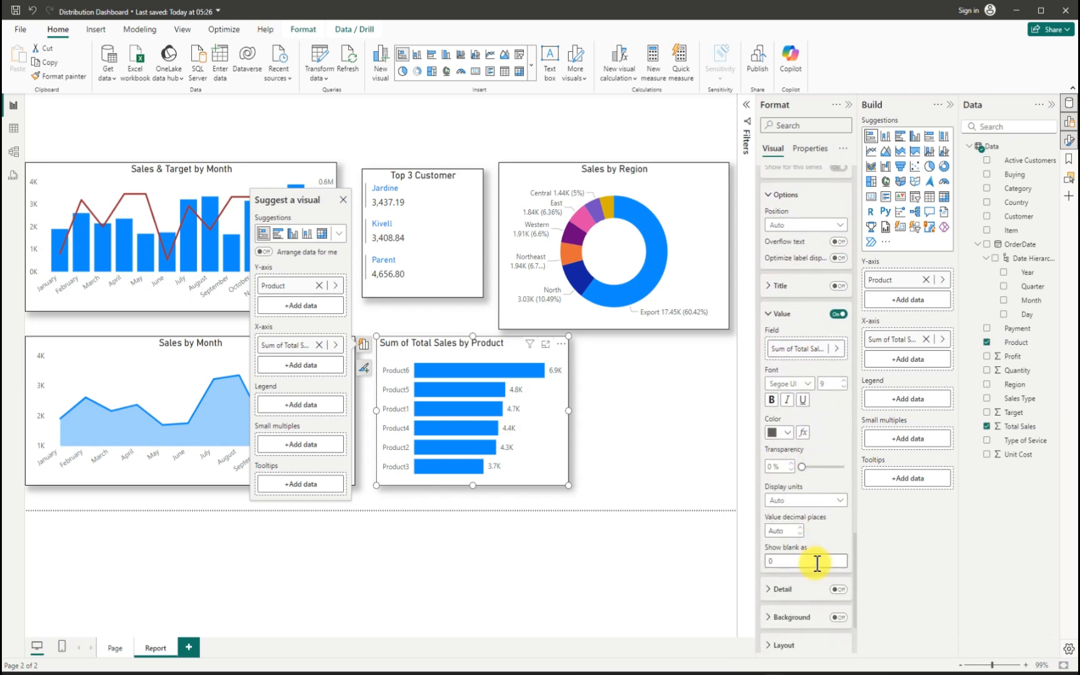
click(839, 501)
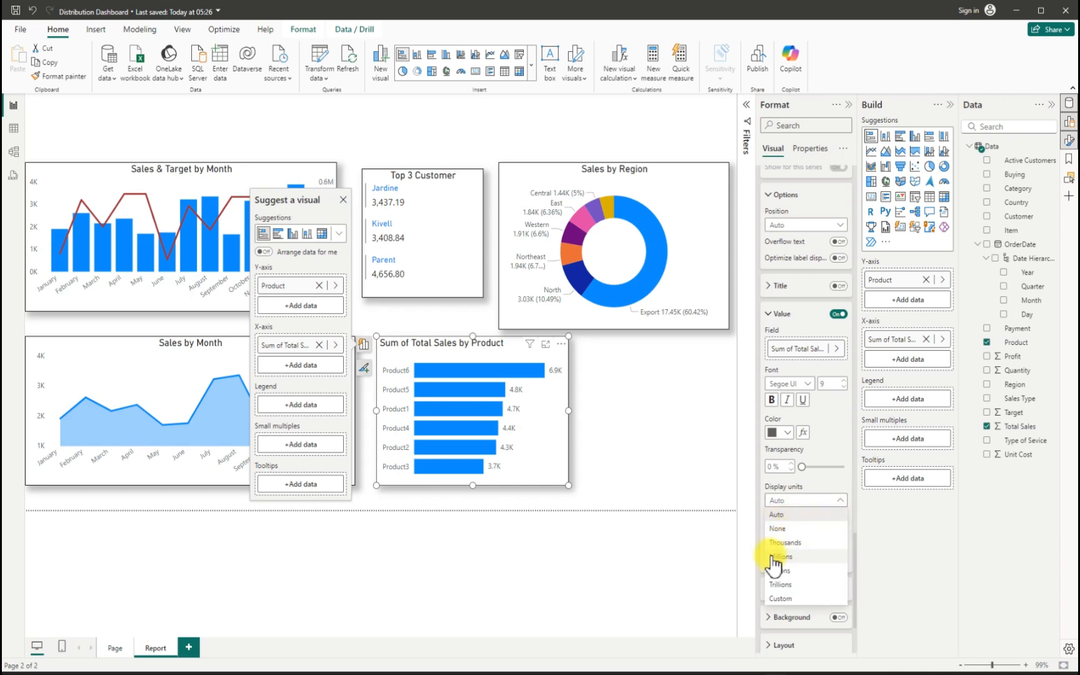
click(779, 516)
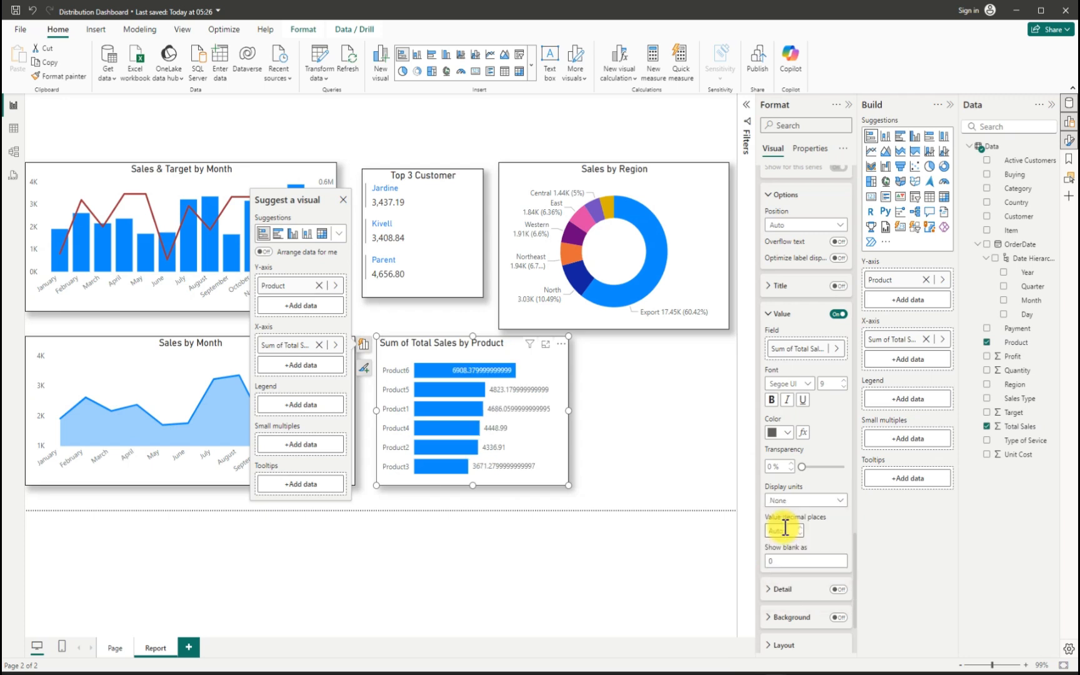
click(836, 501)
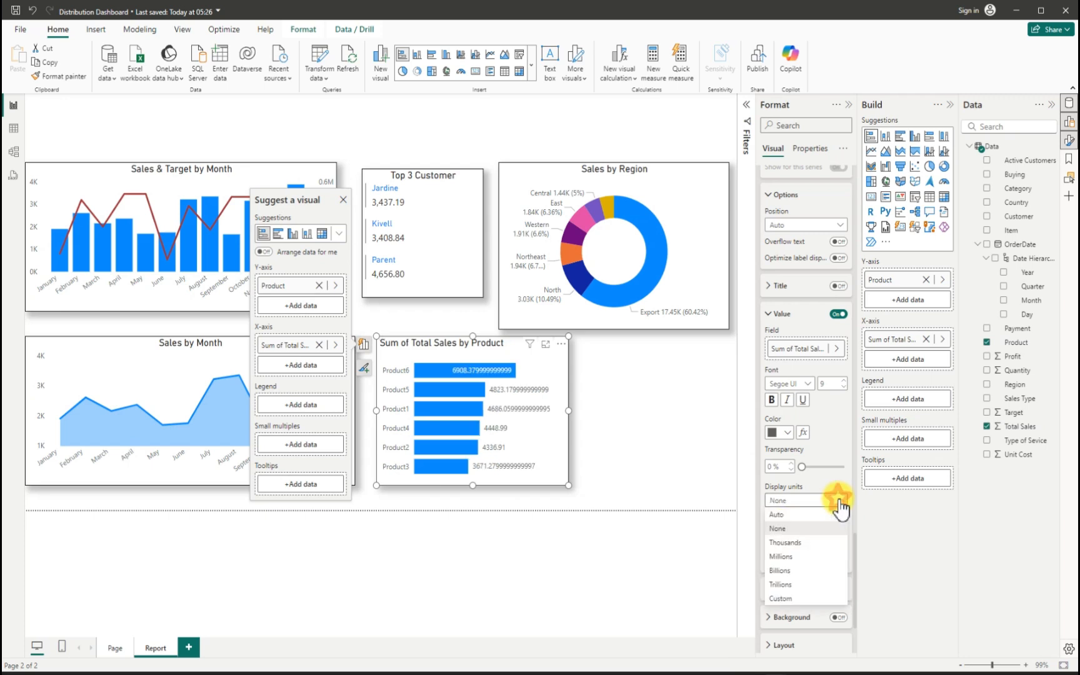
click(791, 539)
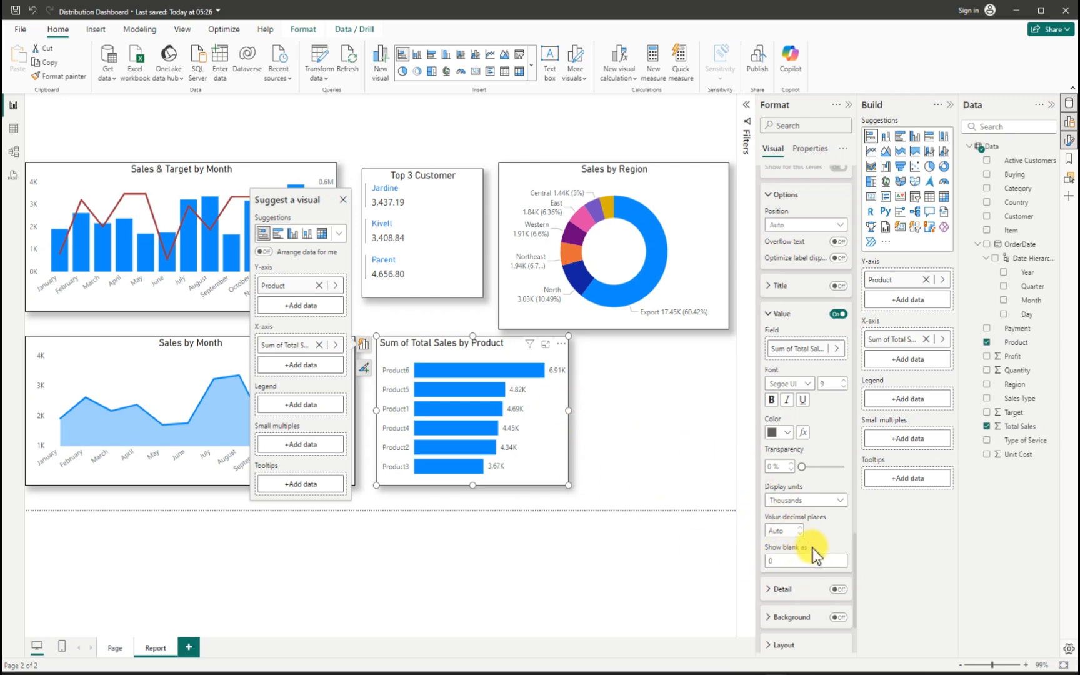
scroll(813, 549, down, 3)
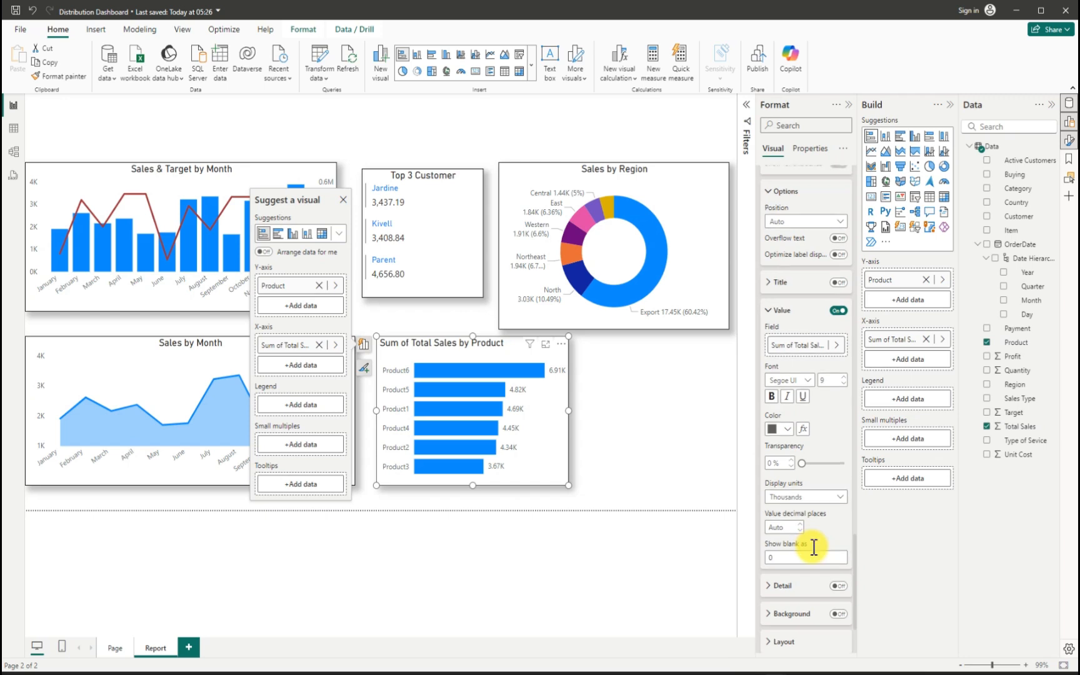
scroll(811, 544, up, 3)
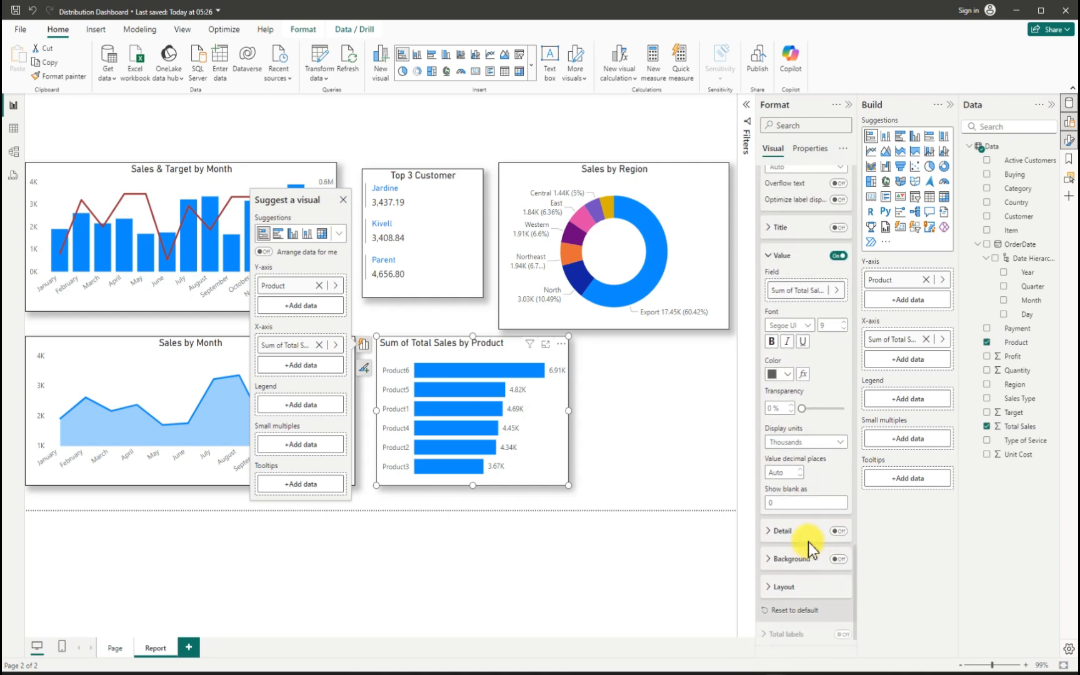
scroll(809, 538, up, 2)
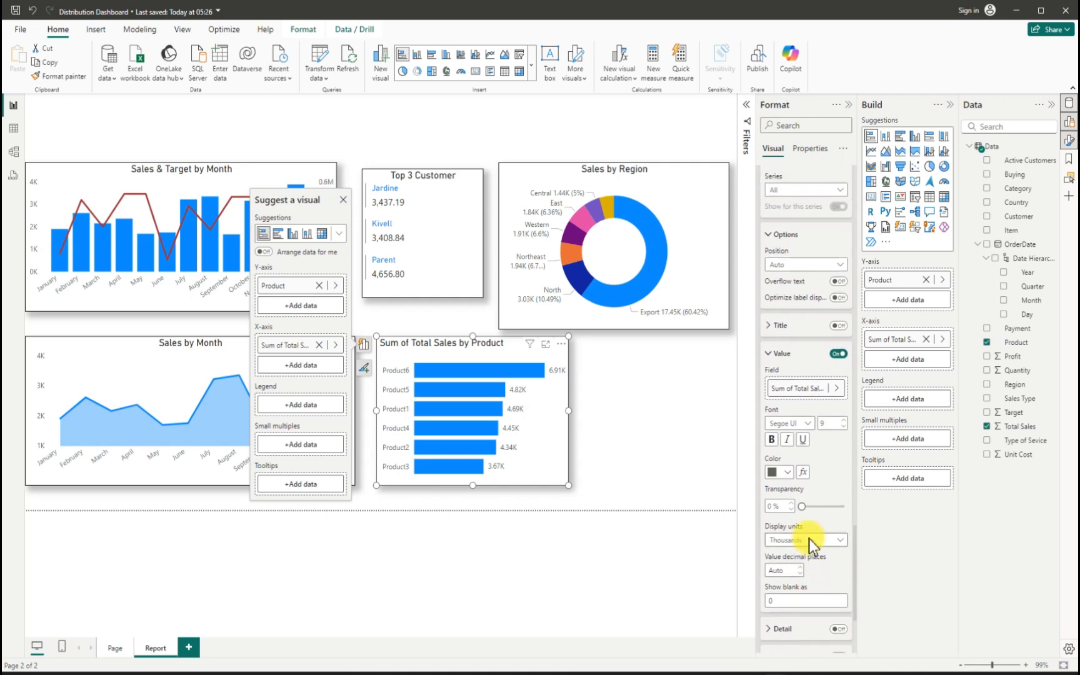
click(650, 443)
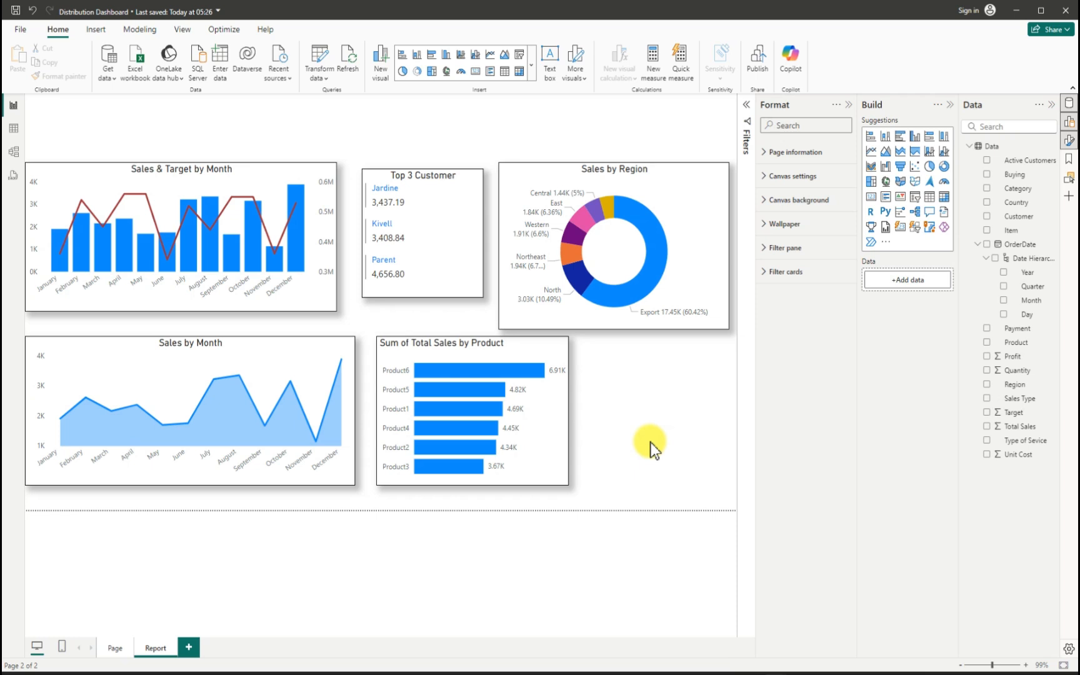
- Change the product bar chart's title text to "Product-wise"
click(515, 347)
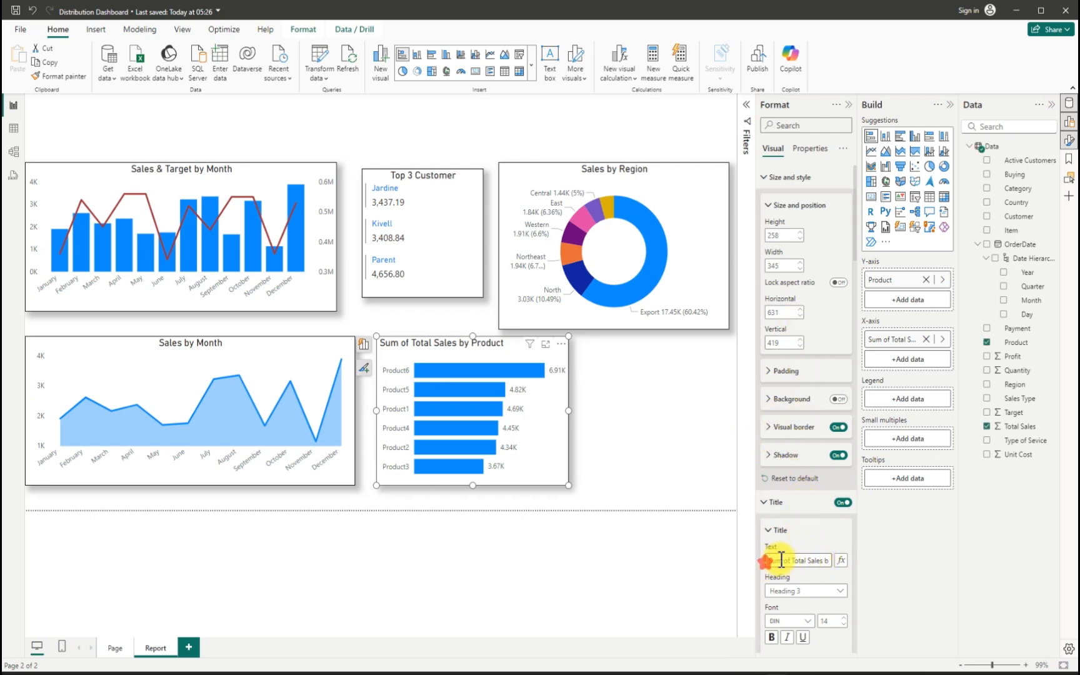
drag(764, 562, 830, 561)
click(810, 561)
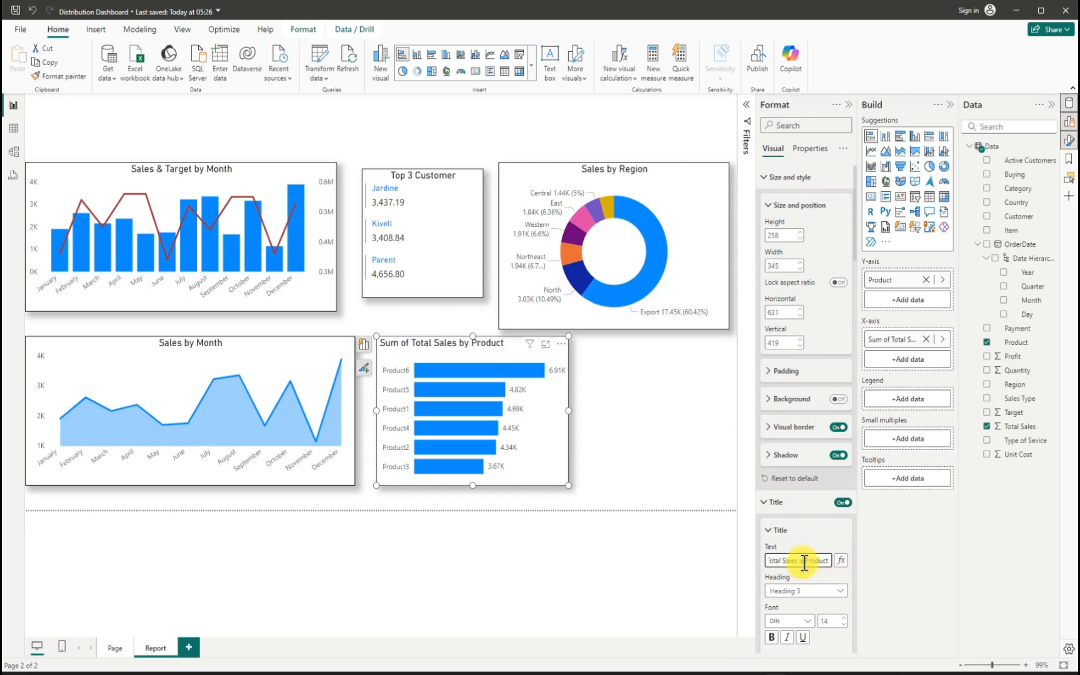
key(BackSpace)
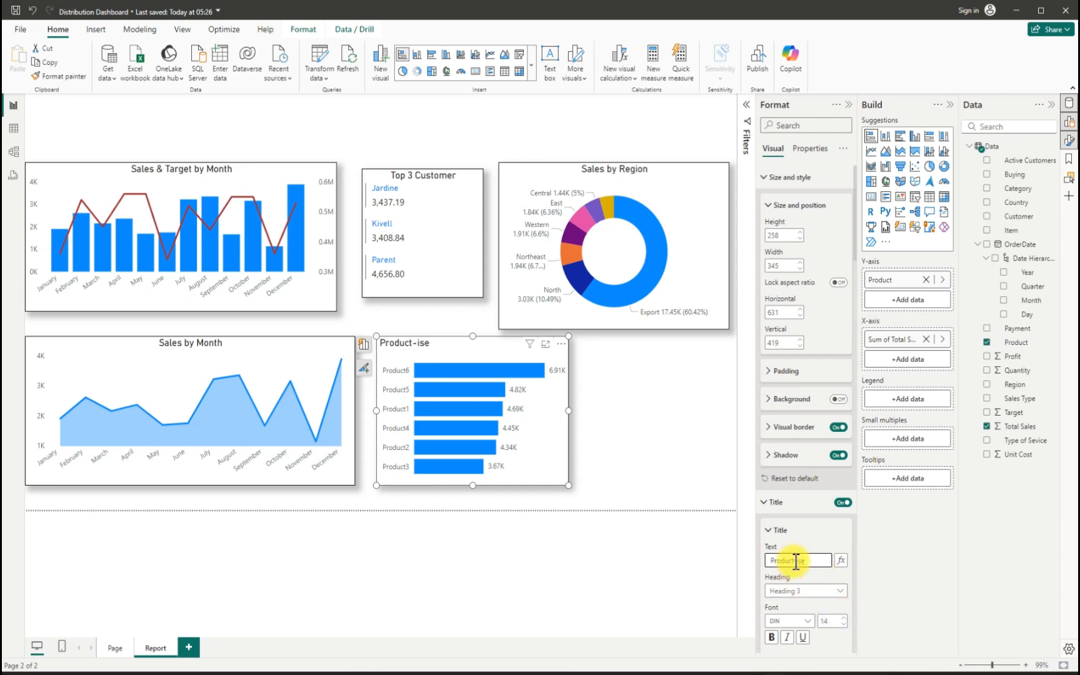
click(791, 561)
text(w)
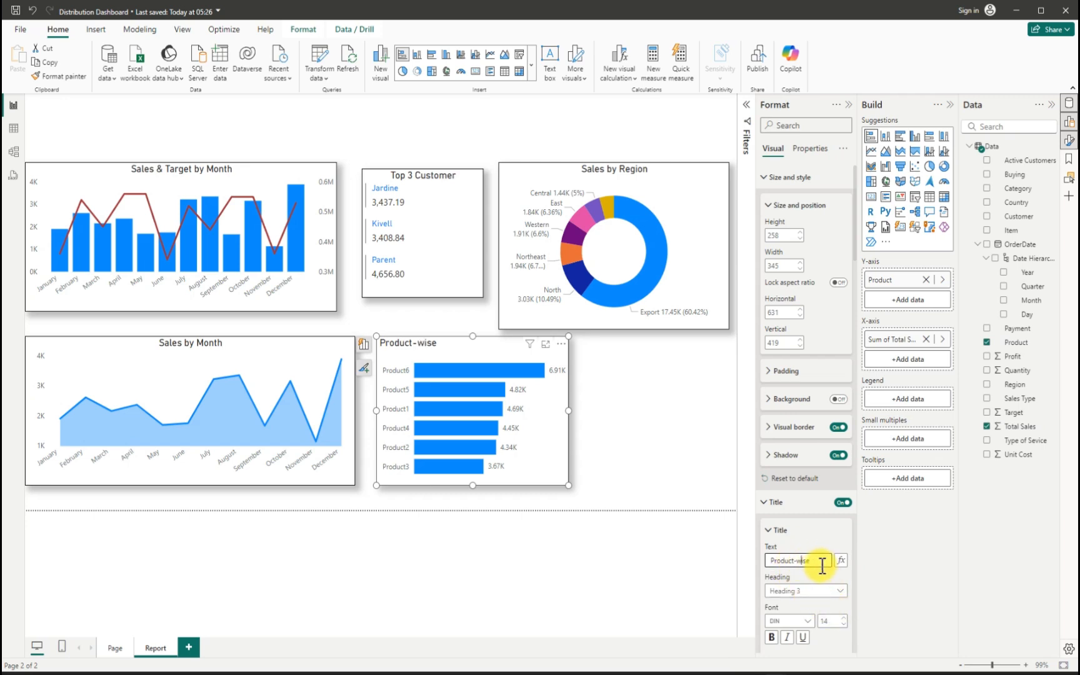
- Center the Product-wise chart's title horizontally and deselect the chart
scroll(813, 591, down, 3)
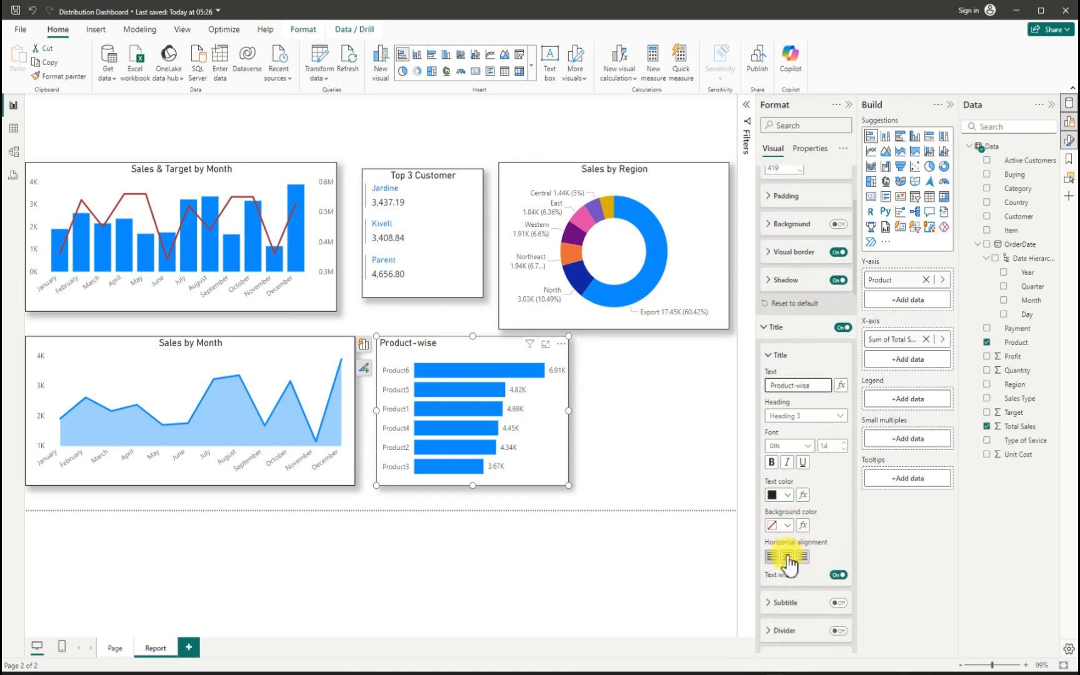
click(788, 556)
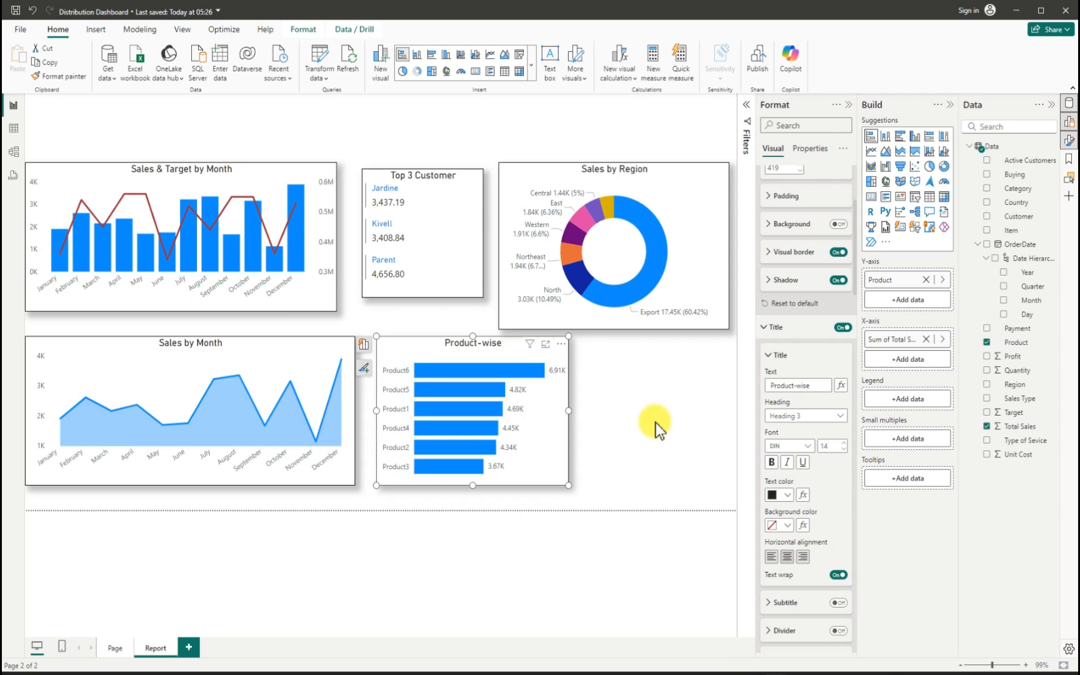
click(630, 408)
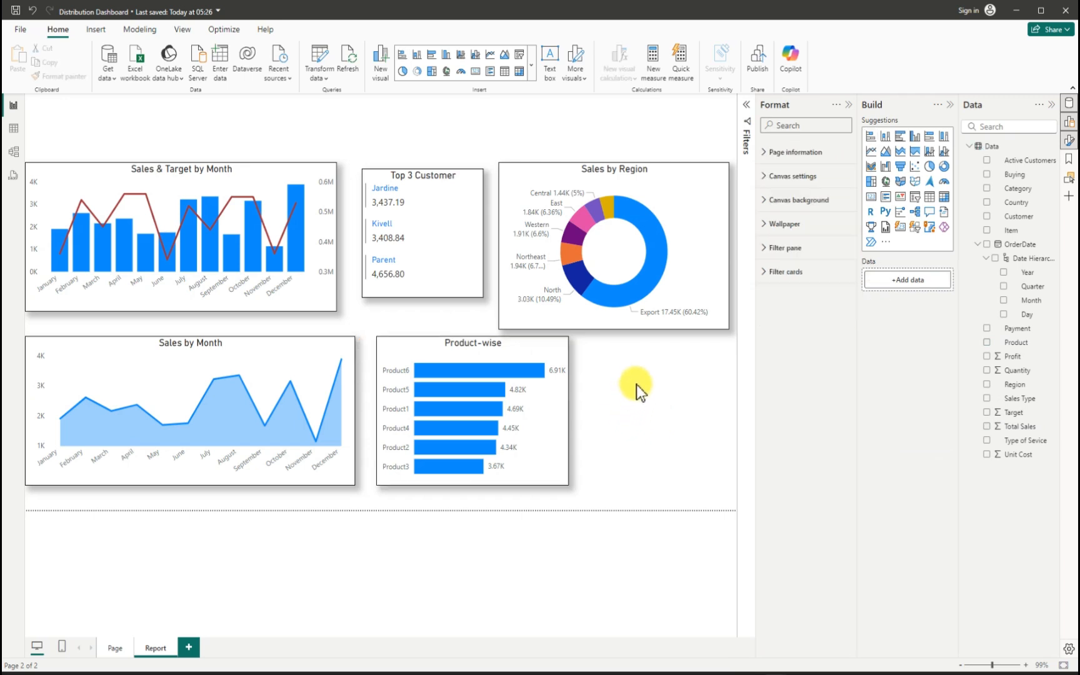
- Move the Product-wise bar chart up so it overlaps the Sales & Target chart and the Top 3 Customer card, and deselect it
drag(470, 345, 427, 372)
drag(354, 223, 471, 329)
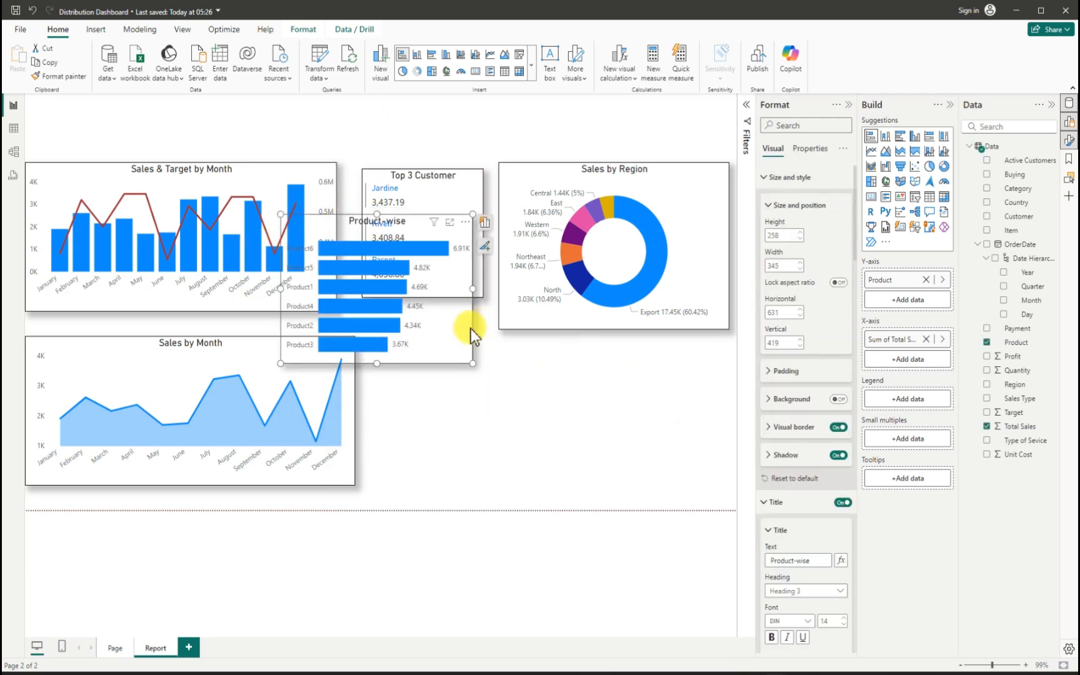
click(572, 366)
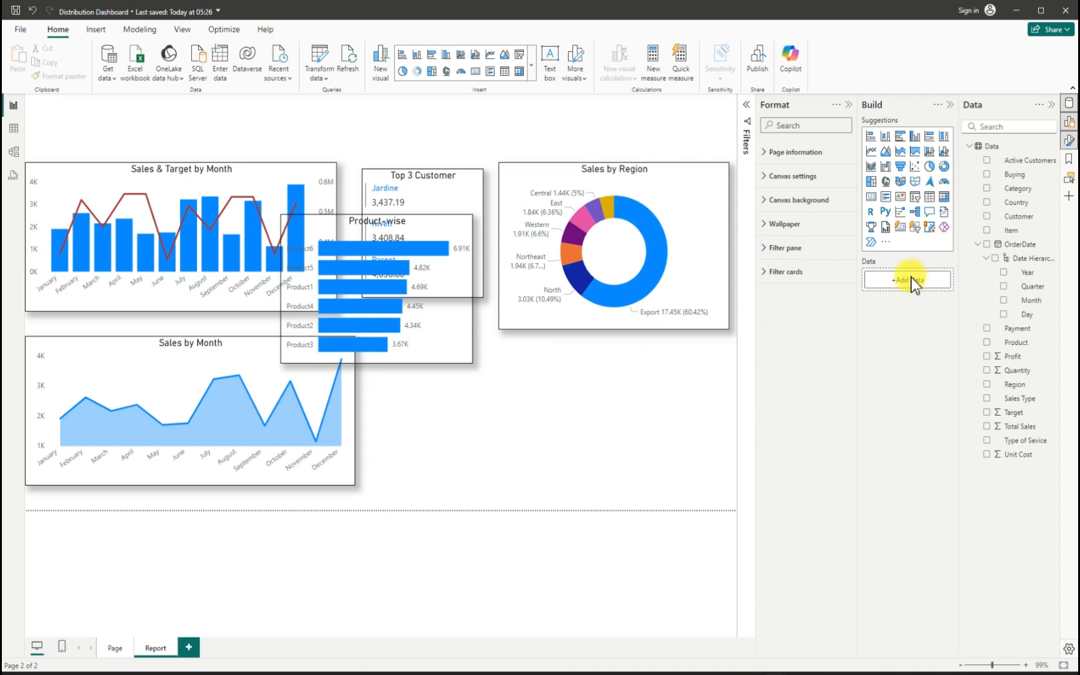
- Add a map visual below the Sales by Region donut, with Total Sales as bubble size and Country as location
click(887, 183)
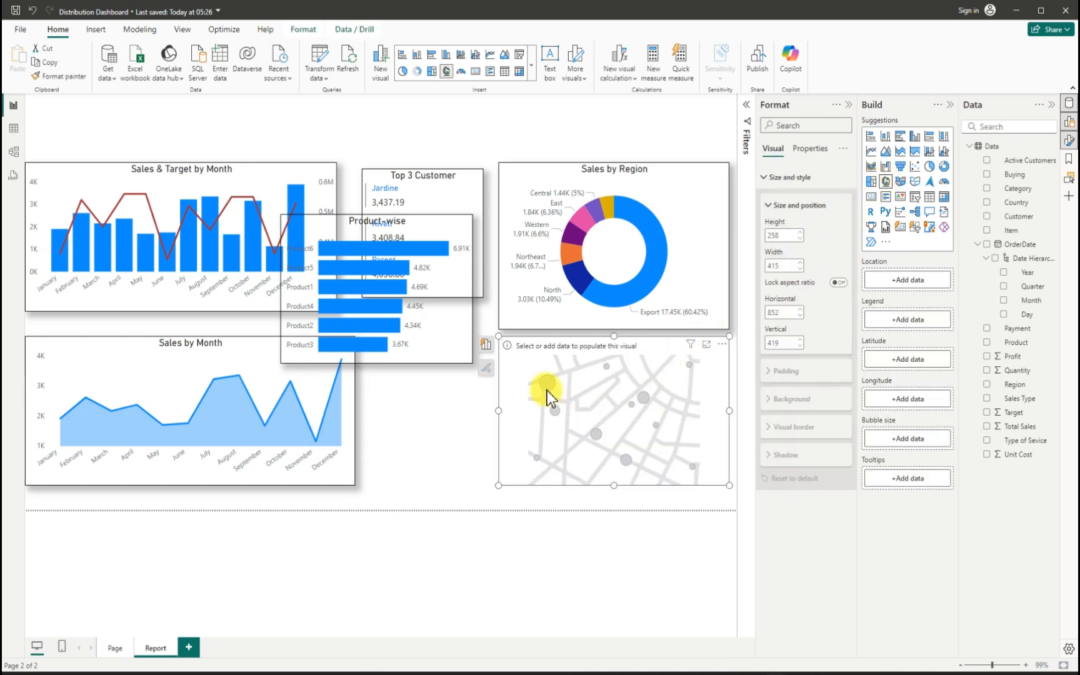
drag(640, 345, 622, 356)
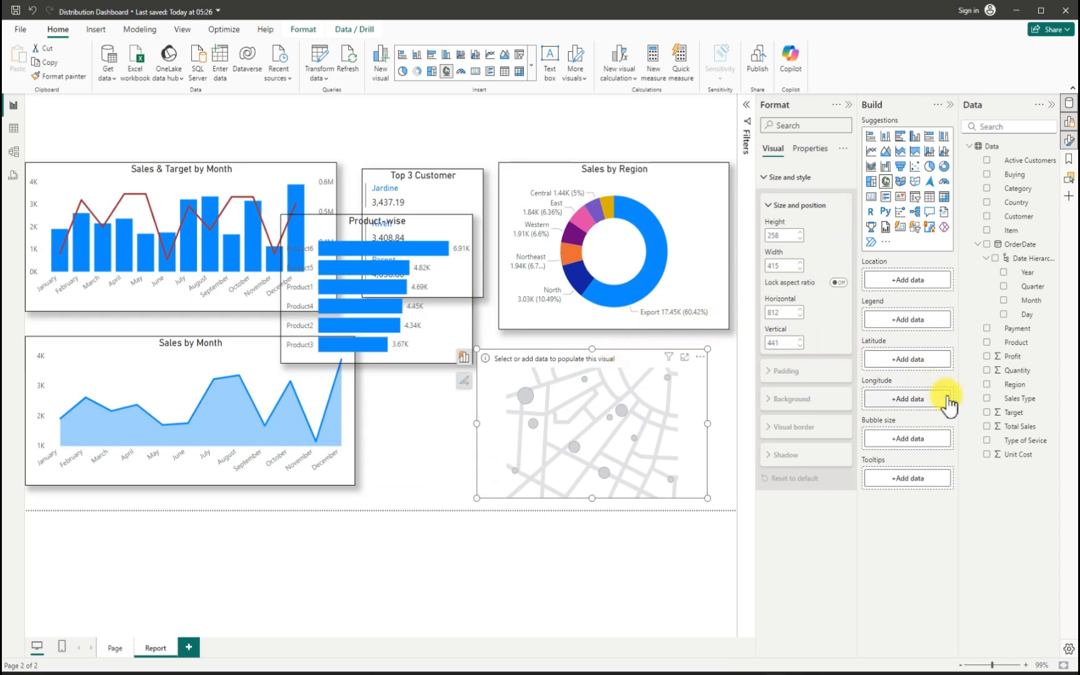
click(987, 427)
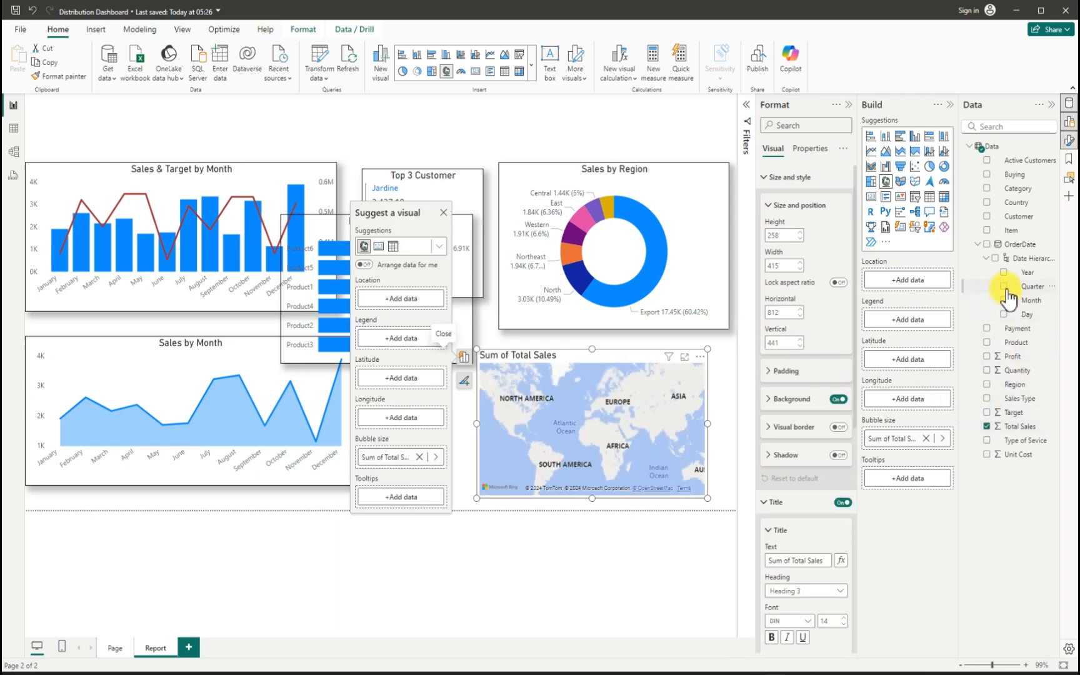
click(986, 203)
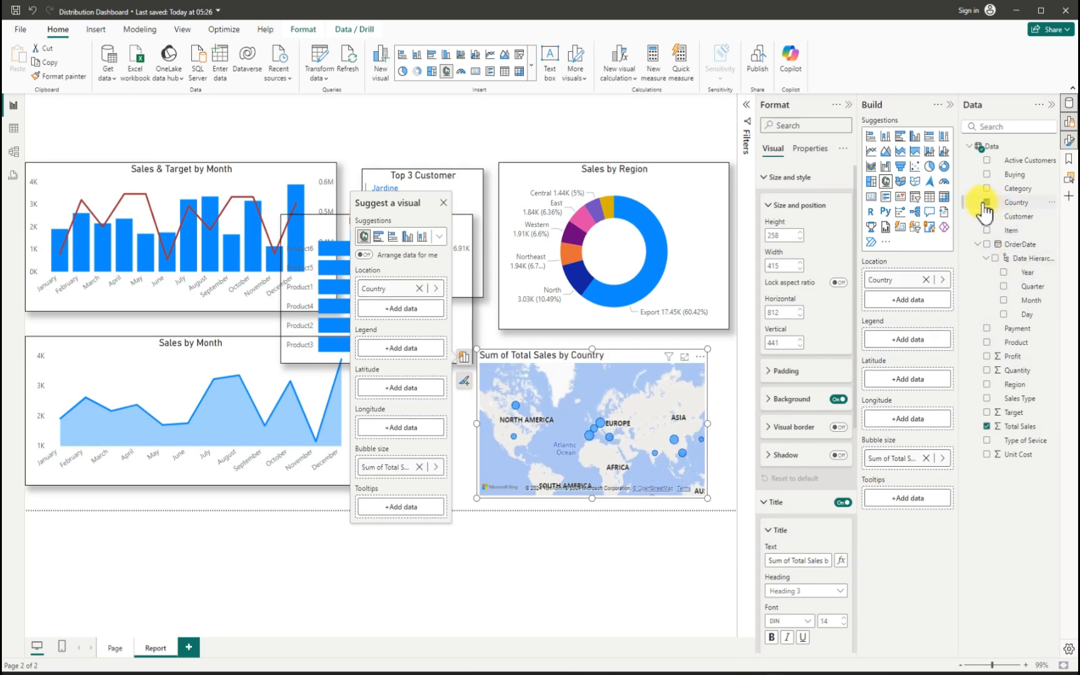
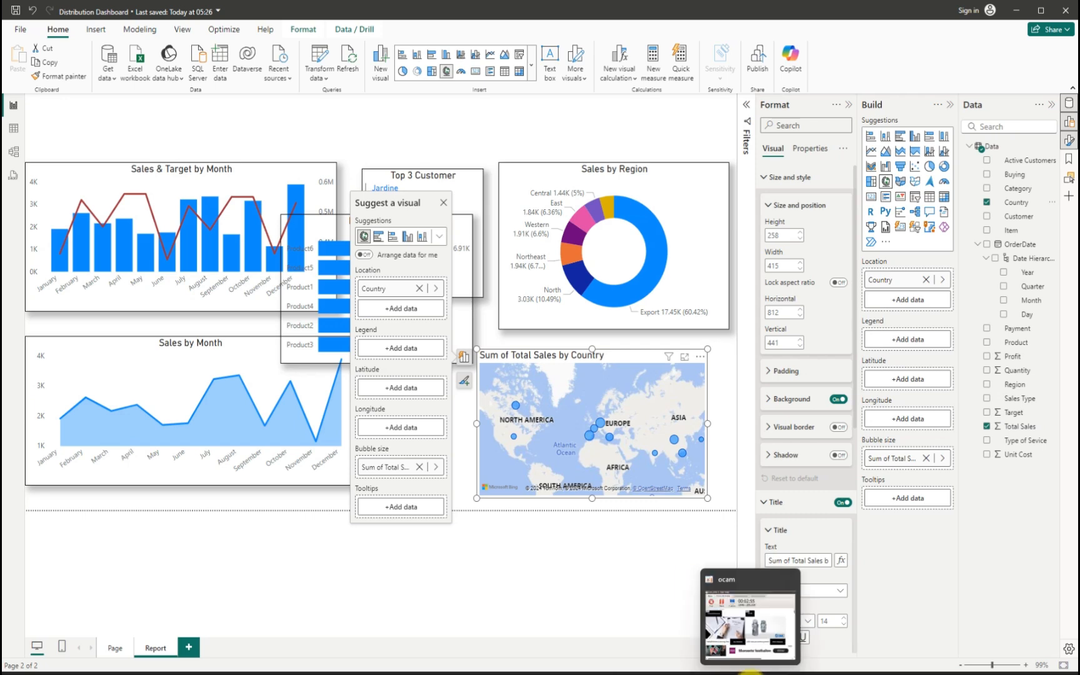
click(731, 623)
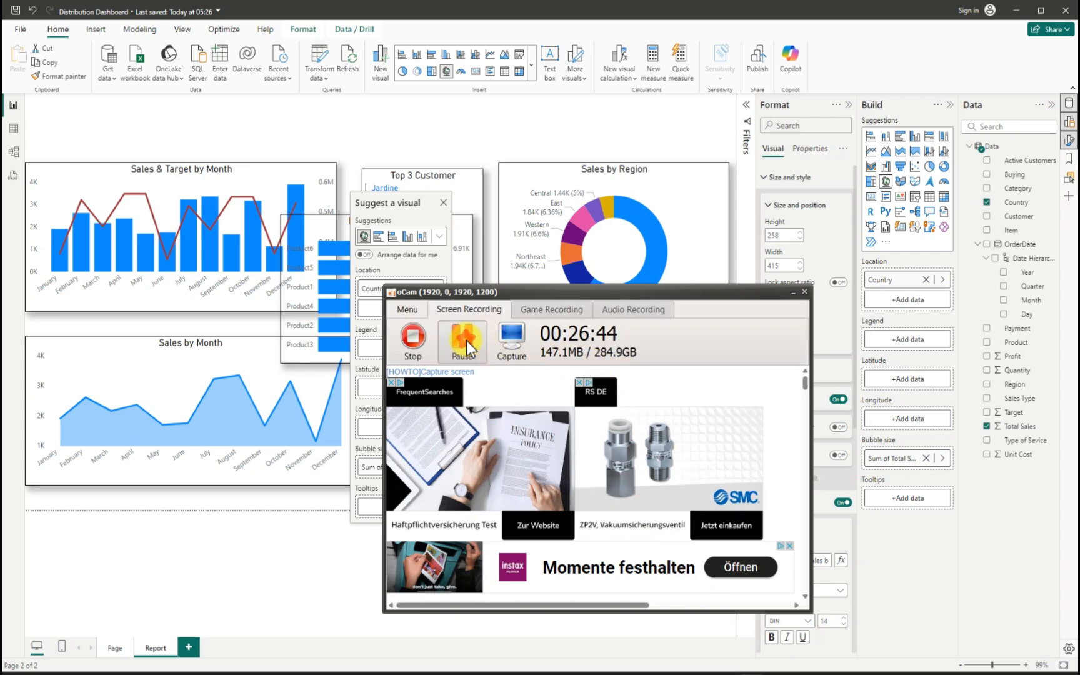
click(794, 294)
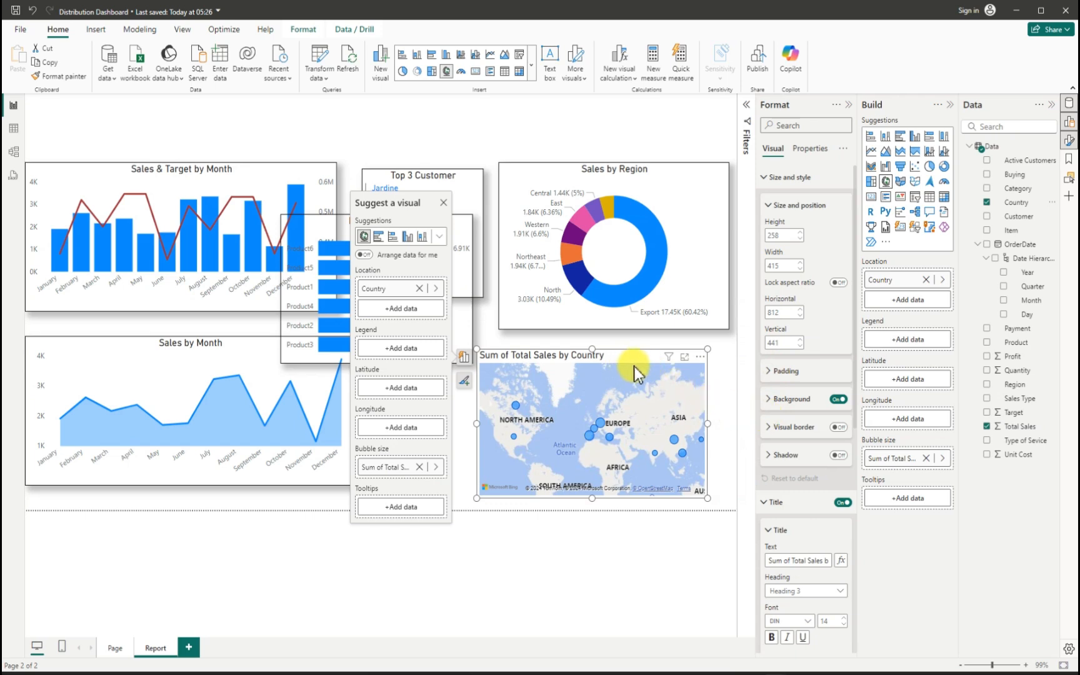
- Turn off the map visual's background and turn on its visual border and shadow
click(838, 400)
click(836, 428)
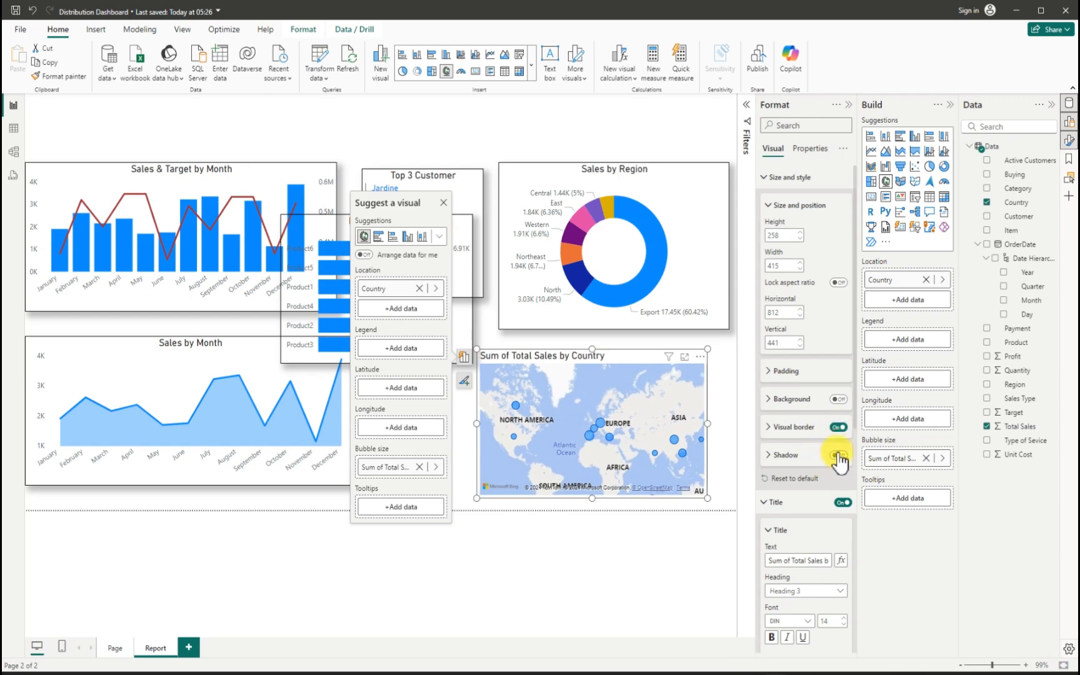
click(838, 457)
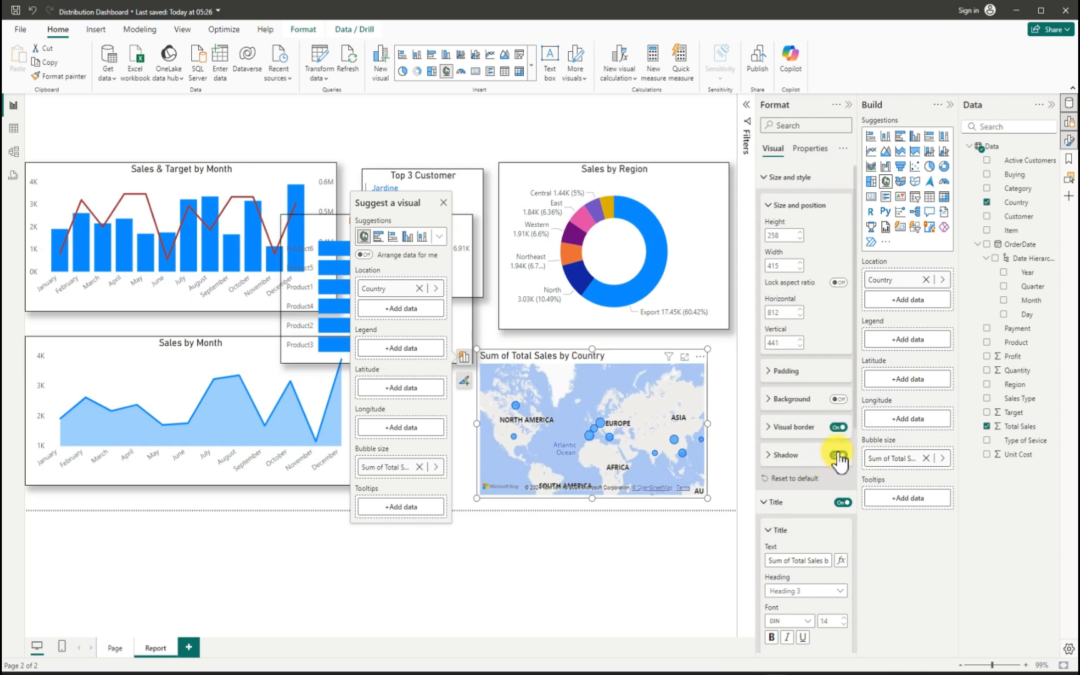
- Set the map visual's shadow position to Custom and save the report
click(772, 461)
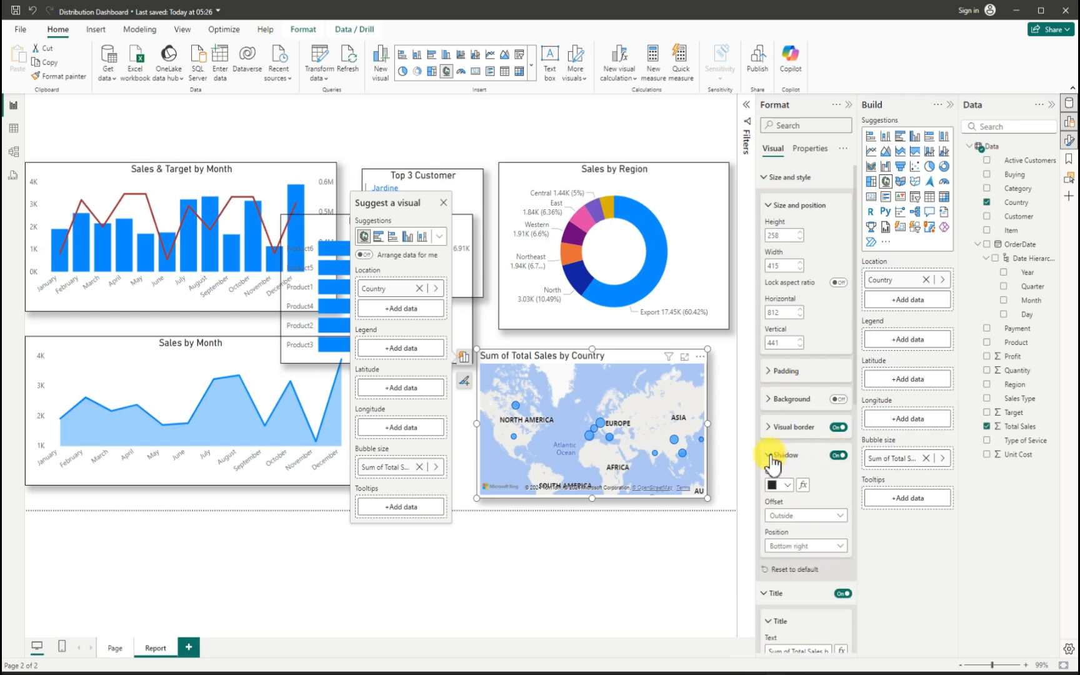
click(798, 544)
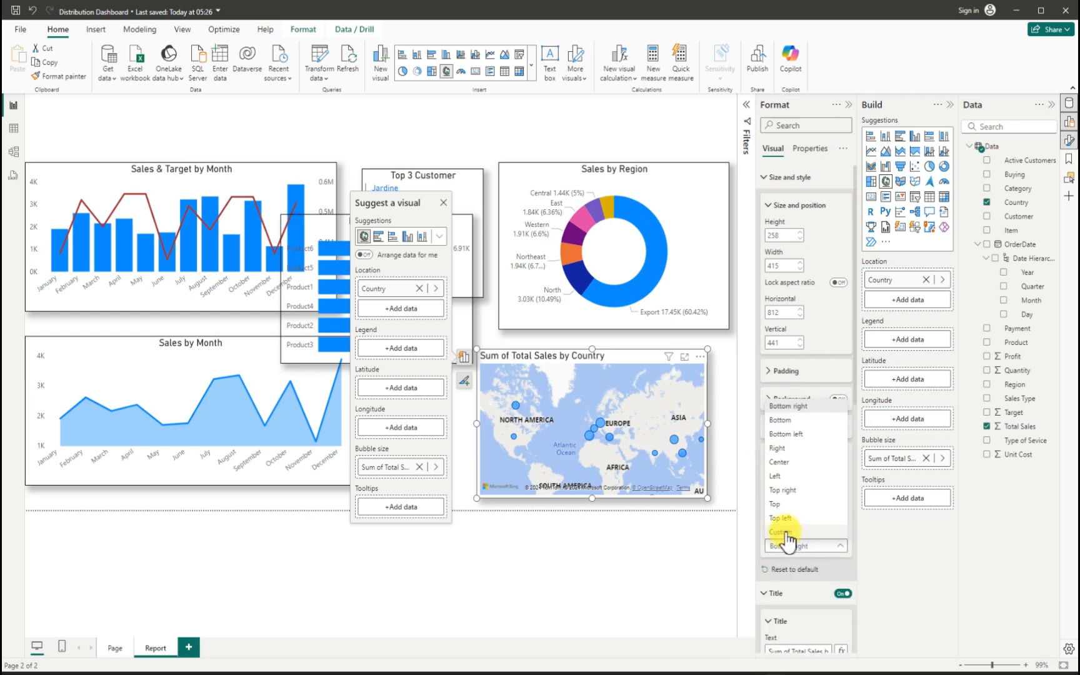
click(786, 533)
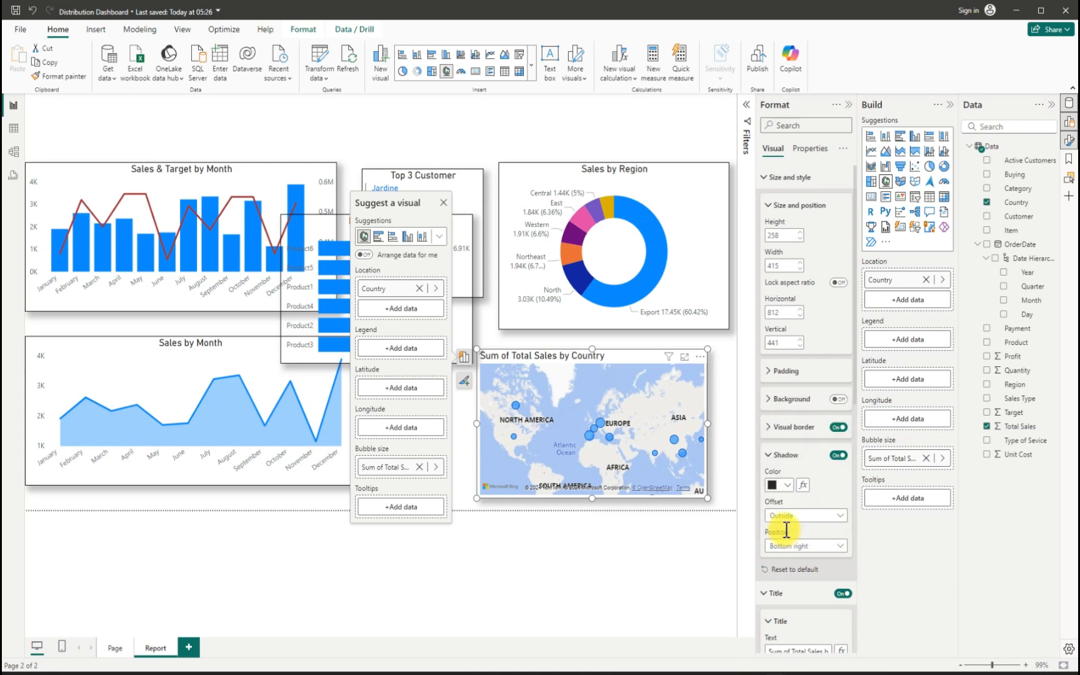
click(15, 11)
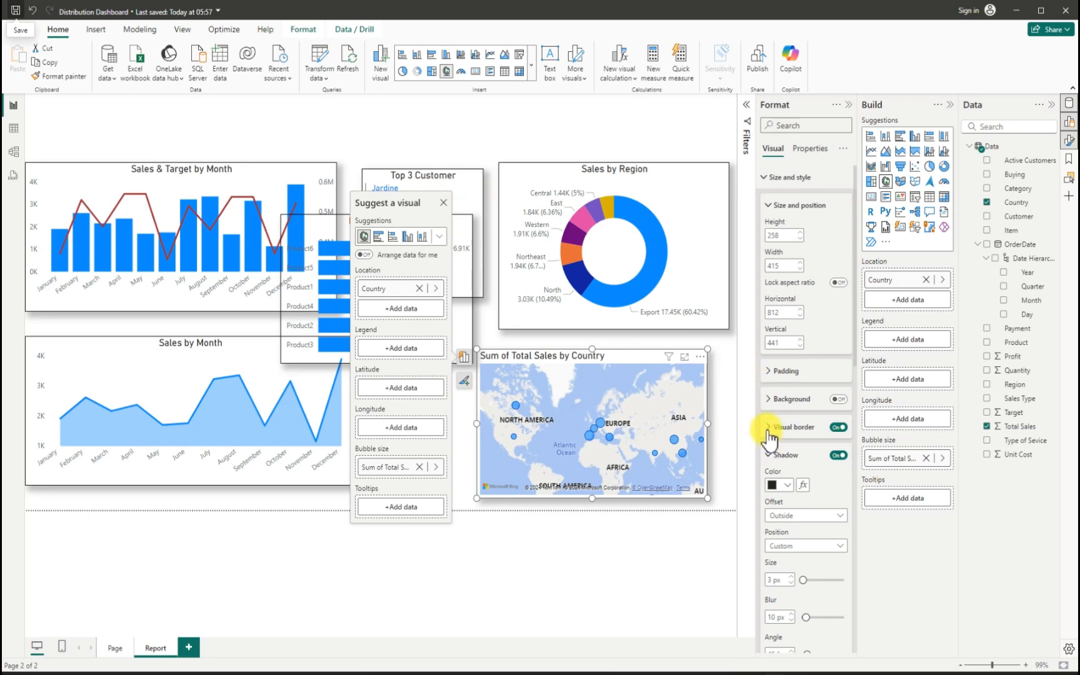
click(766, 457)
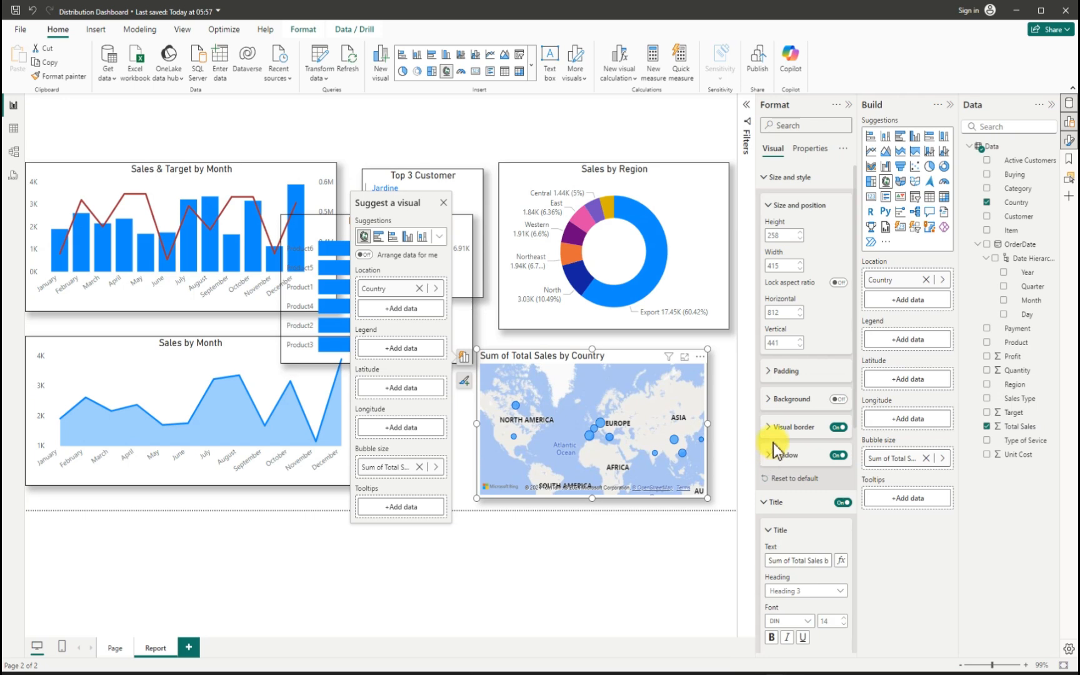
- Shorten the map's title text to "Sales by Country" and center it horizontally
scroll(817, 541, down, 2)
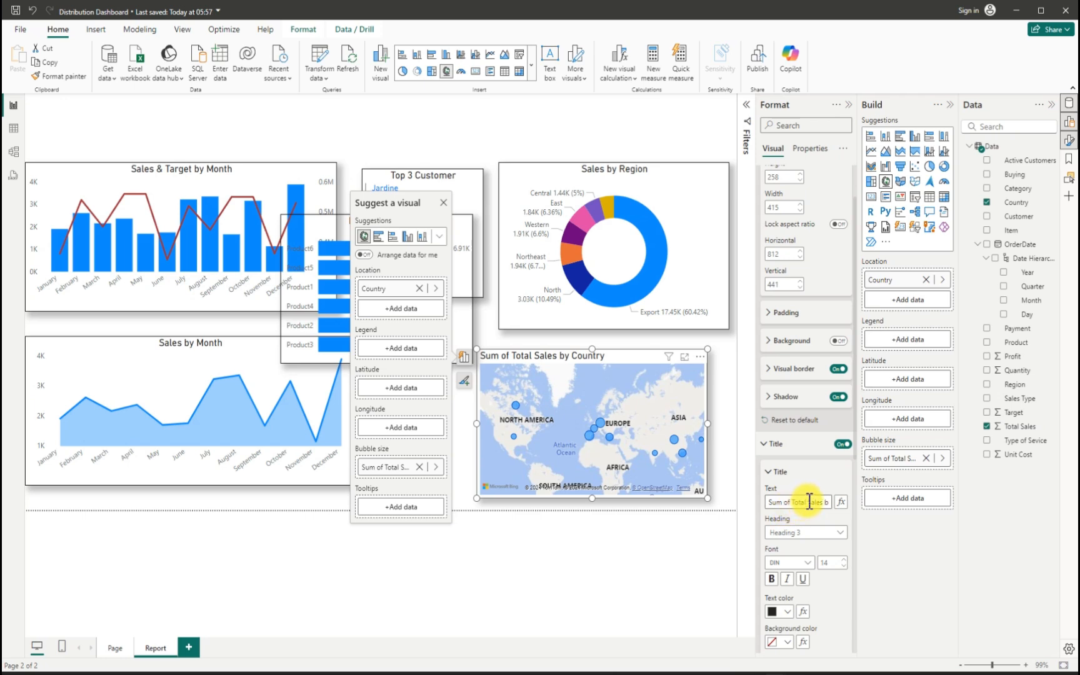
drag(809, 501, 763, 509)
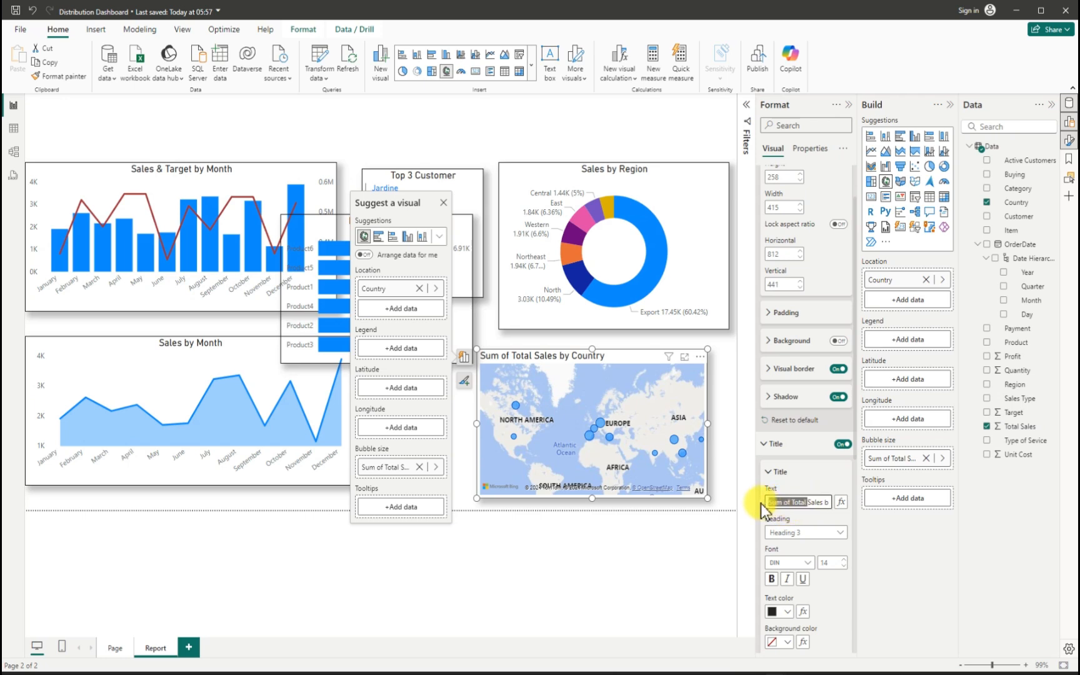
key(BackSpace)
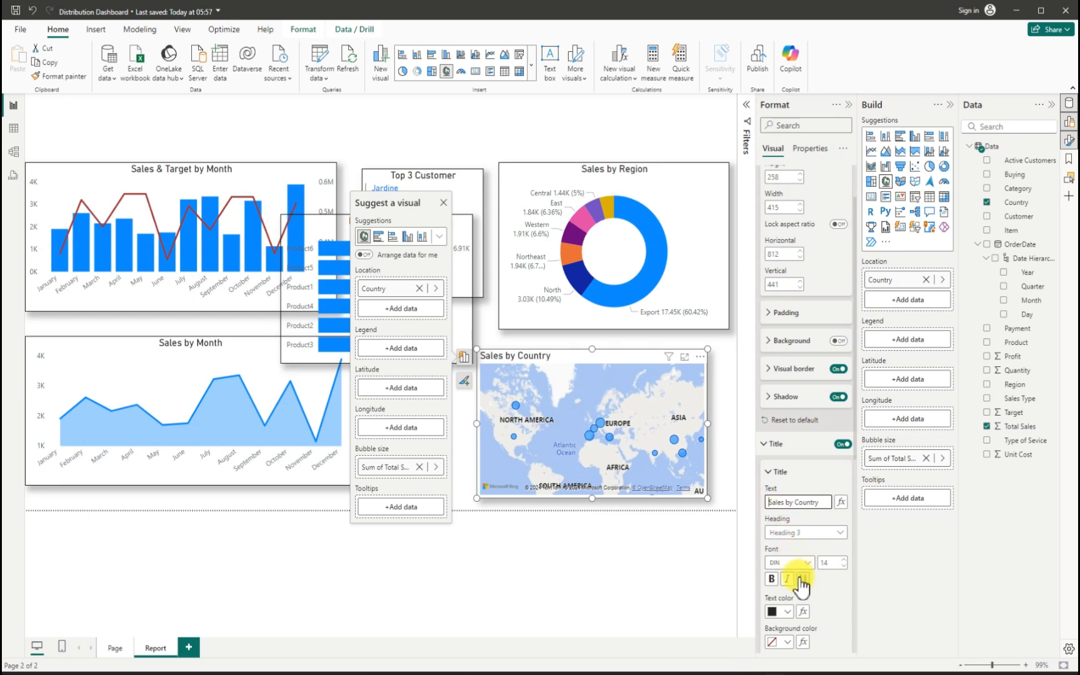
scroll(802, 585, down, 3)
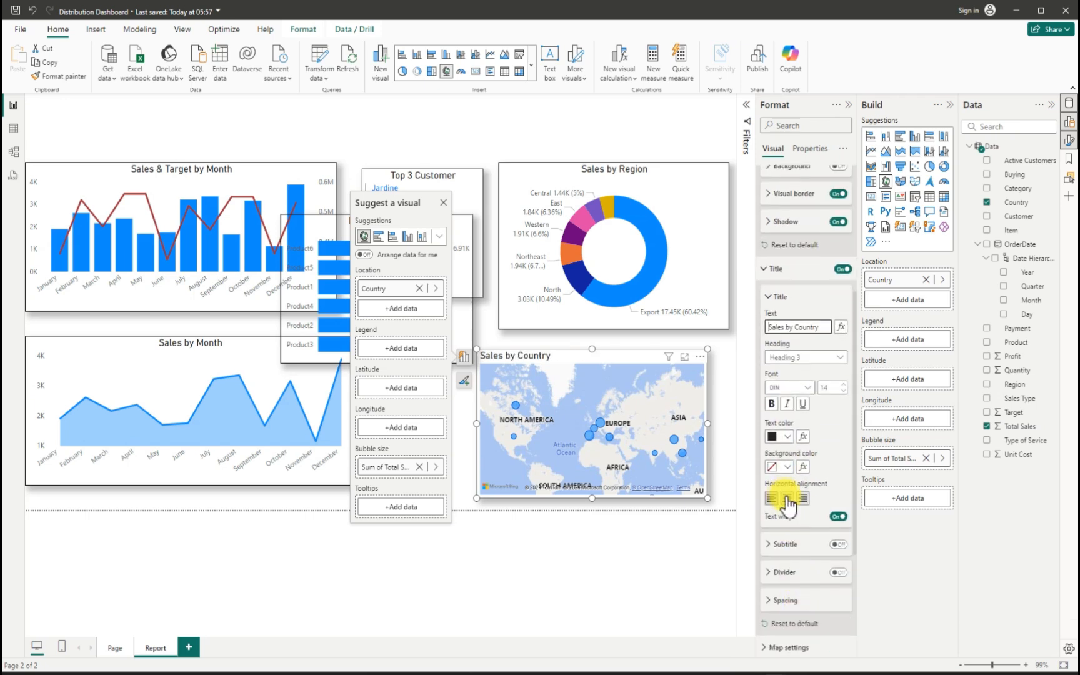
click(786, 498)
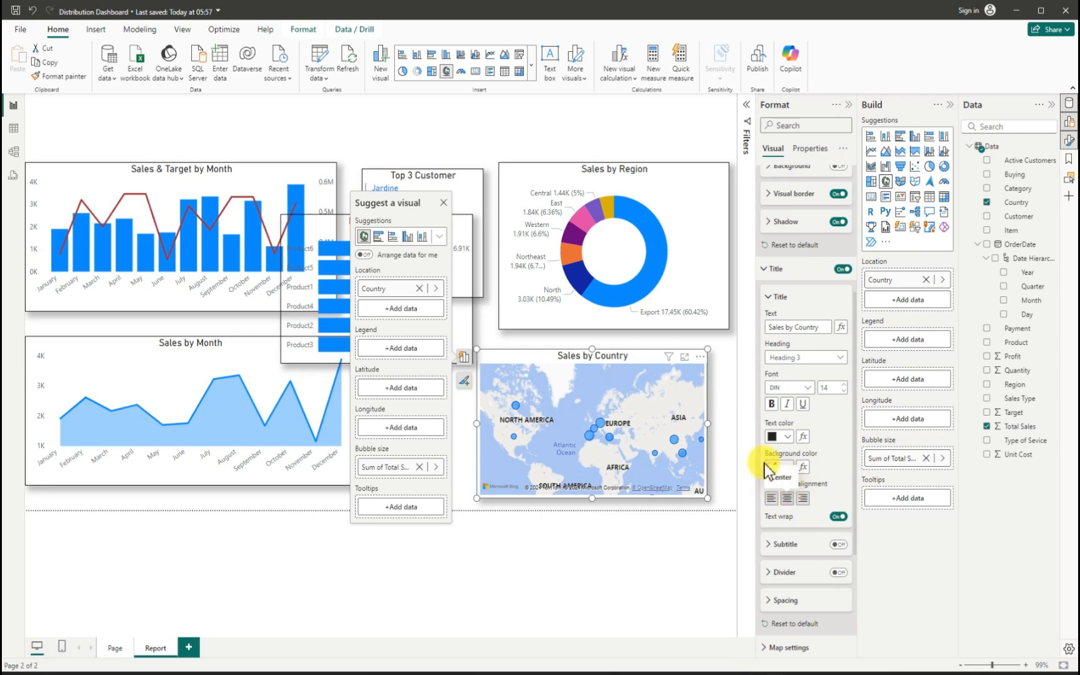
- Move the Product-wise bar chart below the Top 3 Customer card, to about horizontal 569, vertical 461
click(728, 432)
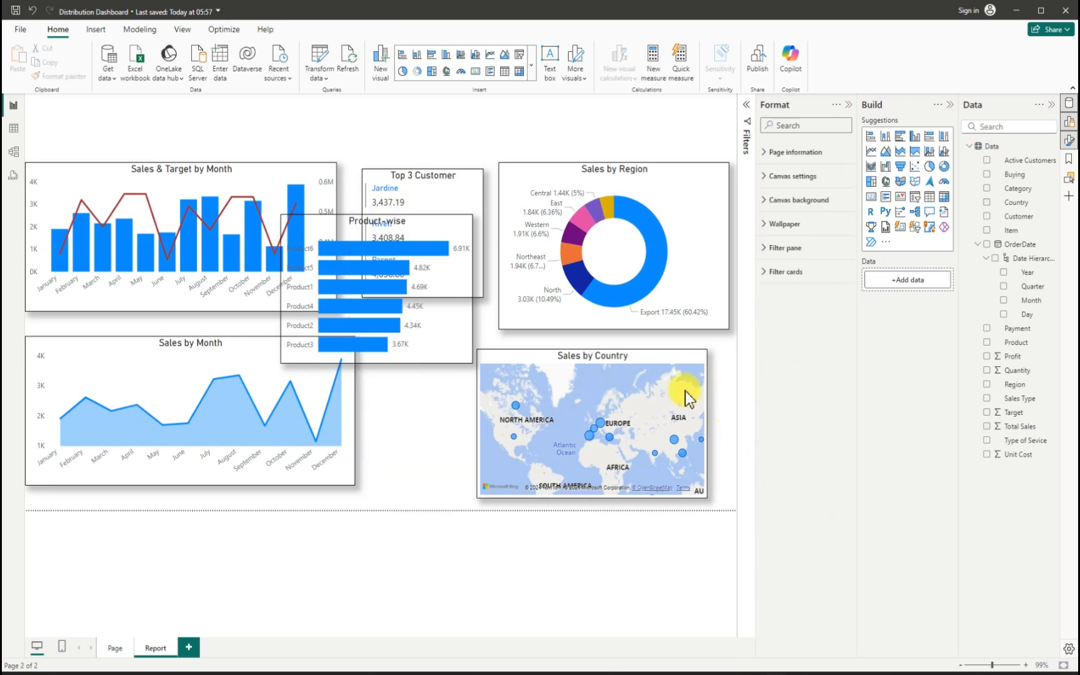
drag(358, 220, 397, 442)
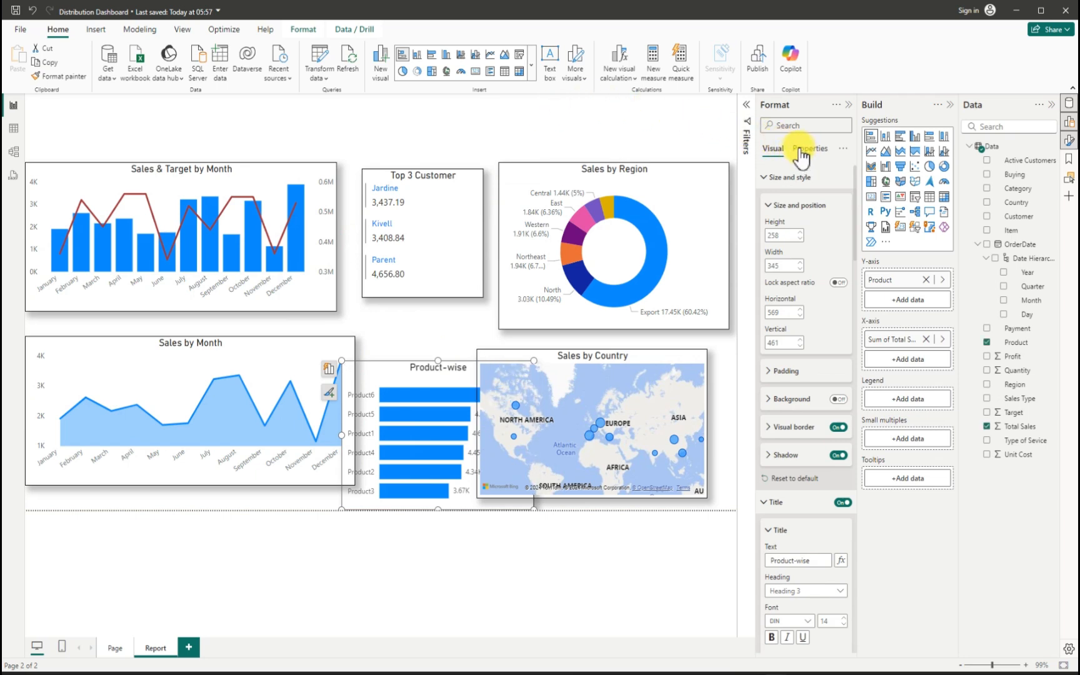
click(415, 313)
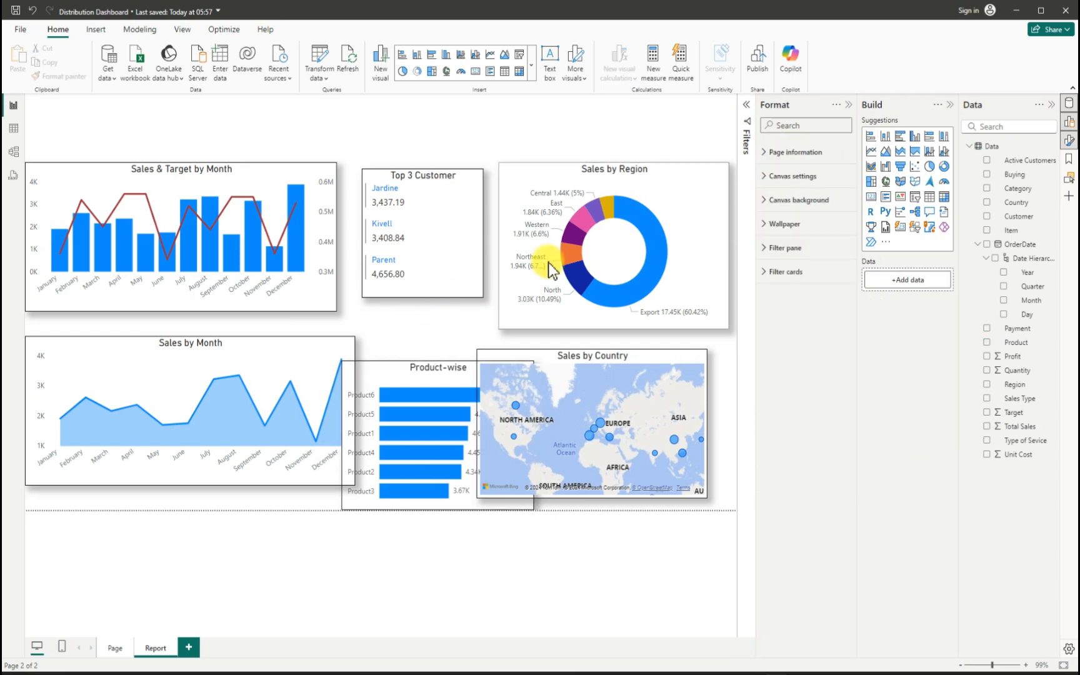
- Add a card showing Total Sales above the Top 3 Customer visual, sized about 252 wide by 123 high
click(872, 198)
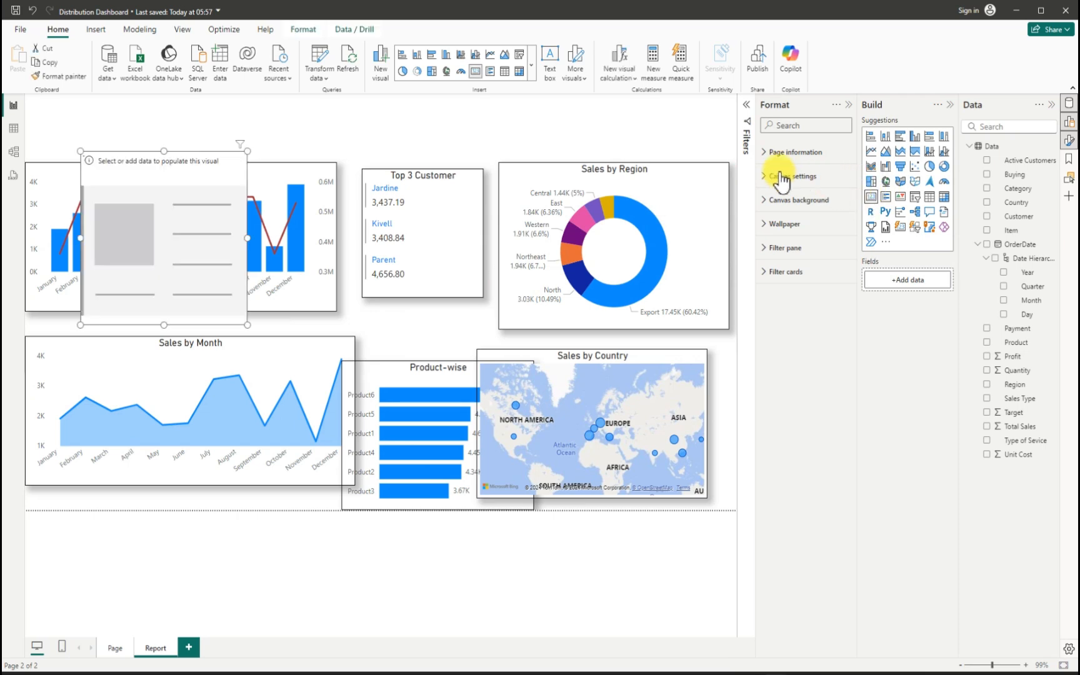
drag(165, 324, 395, 139)
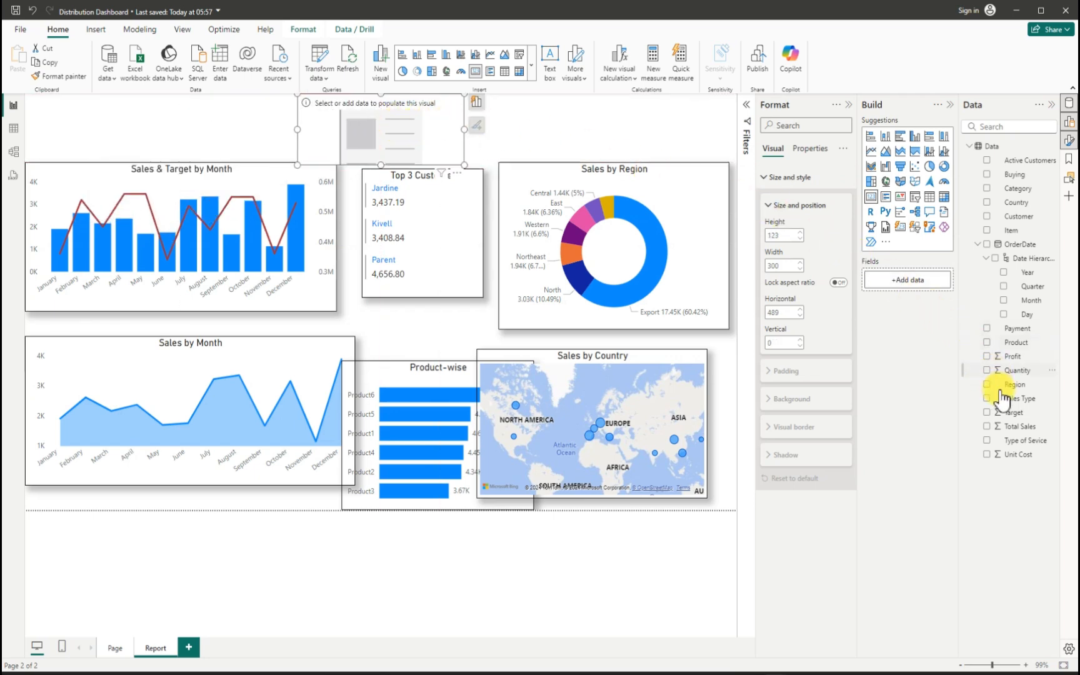
click(988, 427)
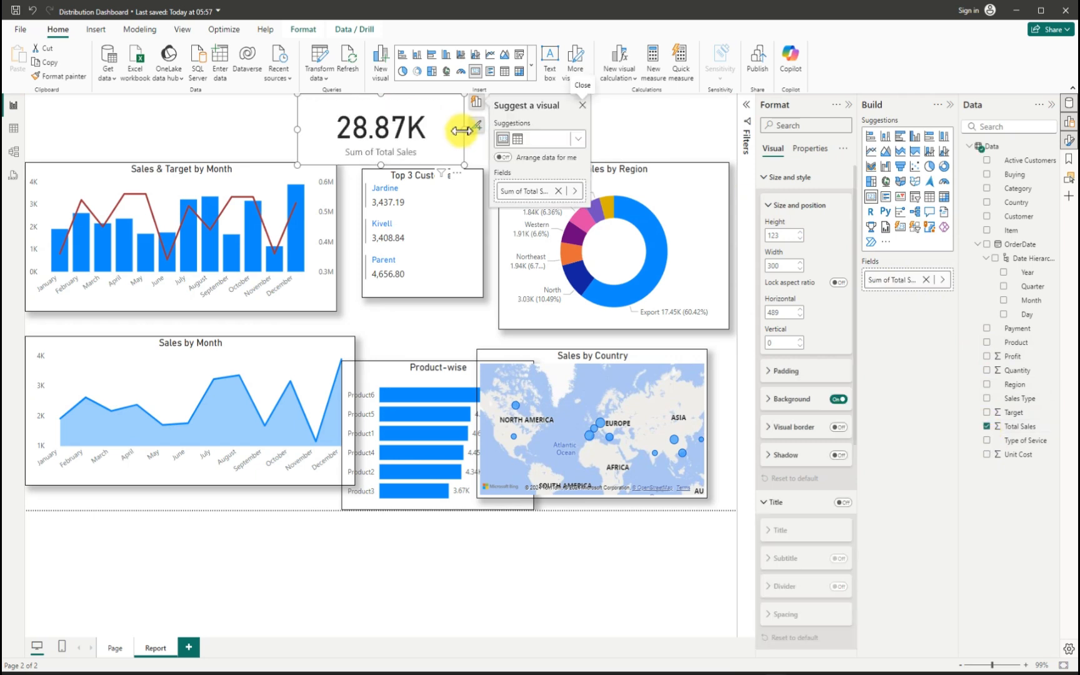
drag(464, 129, 429, 126)
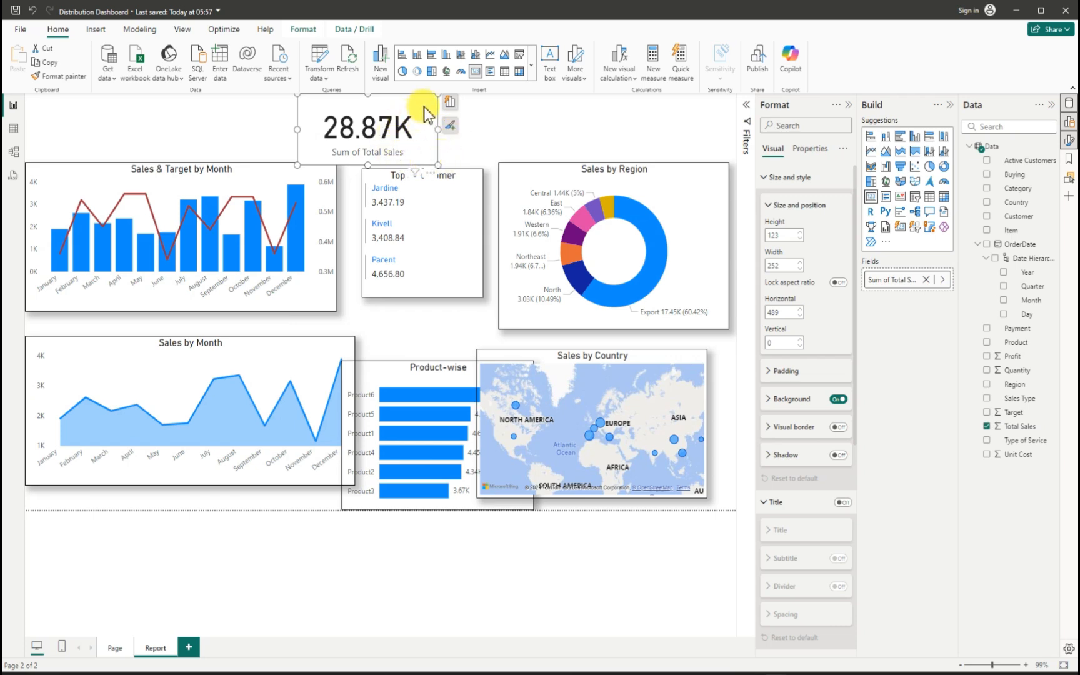
drag(424, 106, 452, 142)
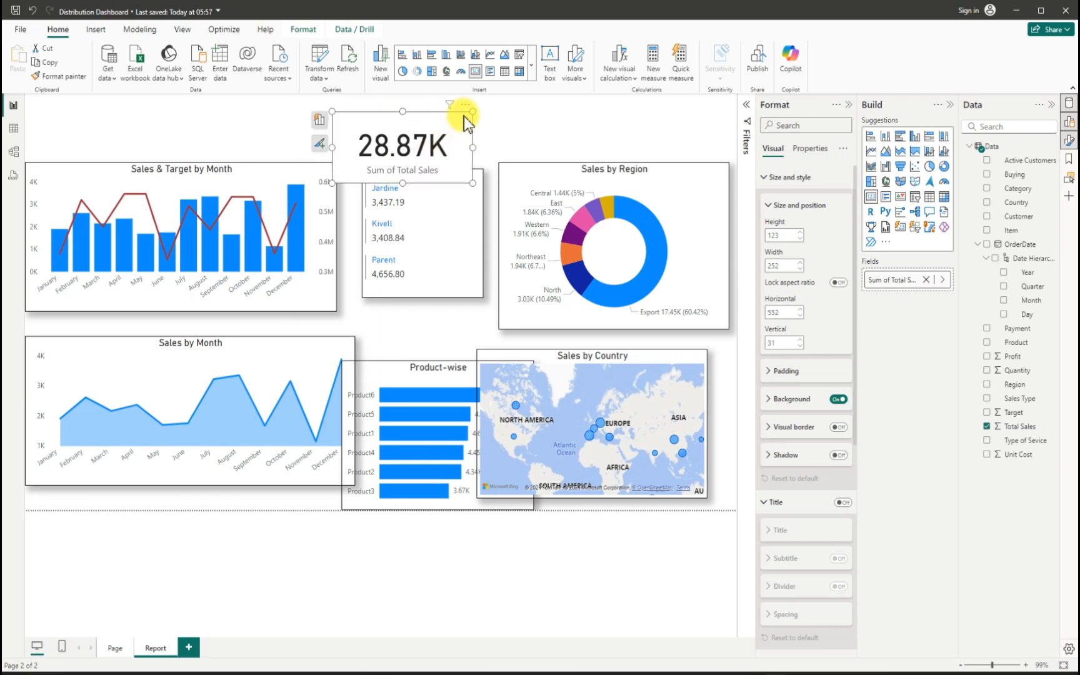
click(465, 105)
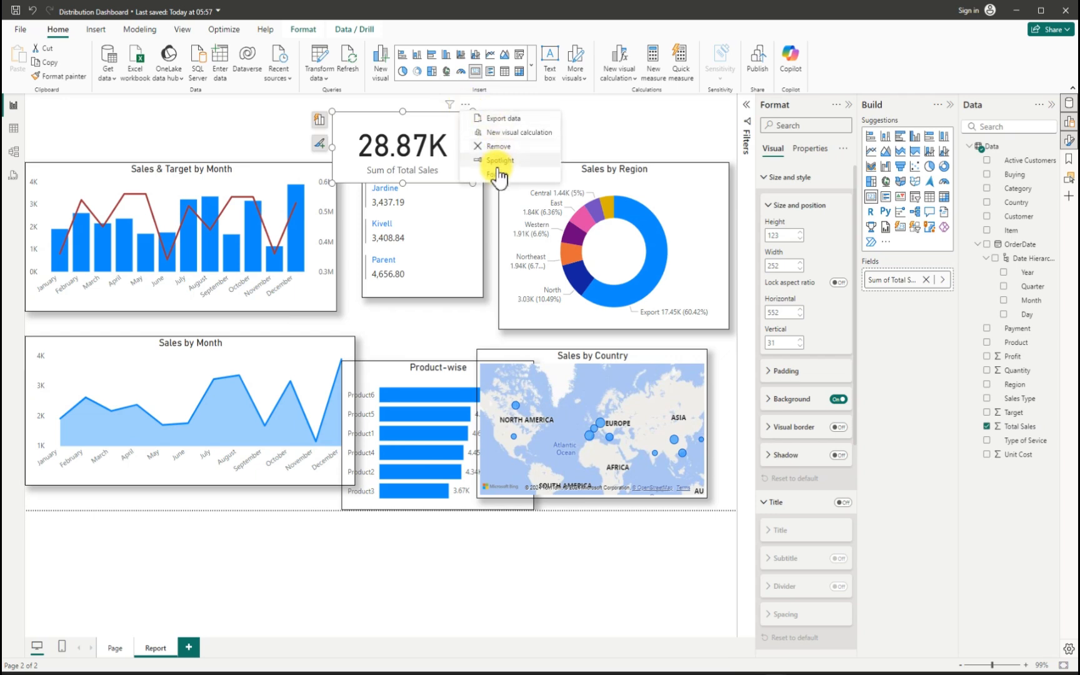
- Turn off the card's background and turn on its visual border and a shadow with Custom position
click(838, 401)
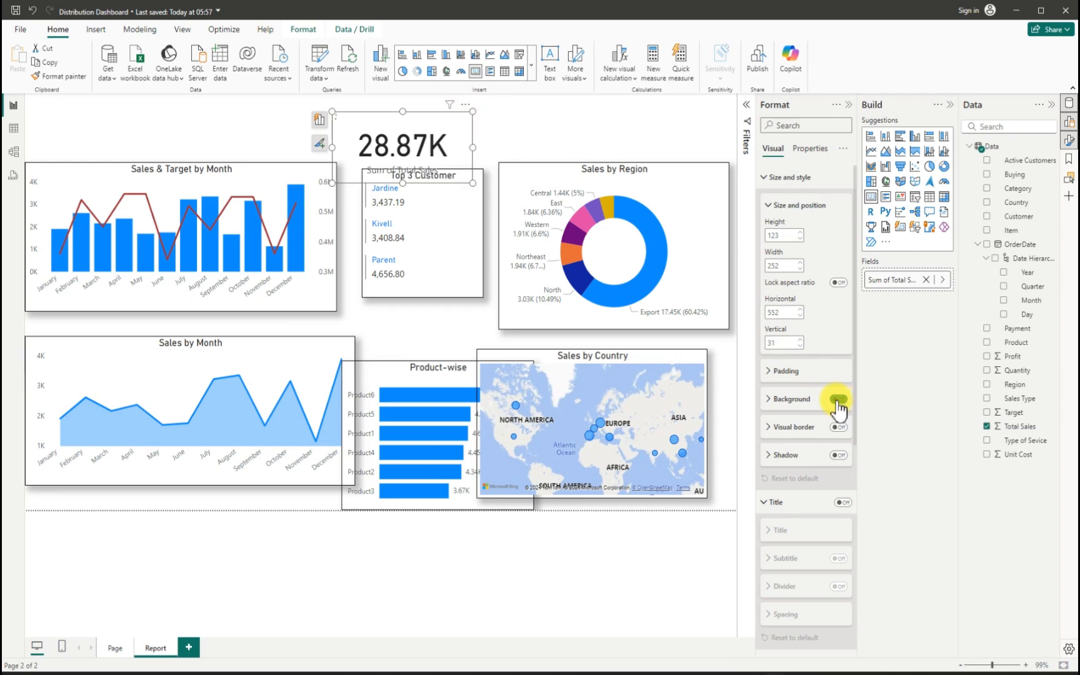
click(838, 428)
click(838, 456)
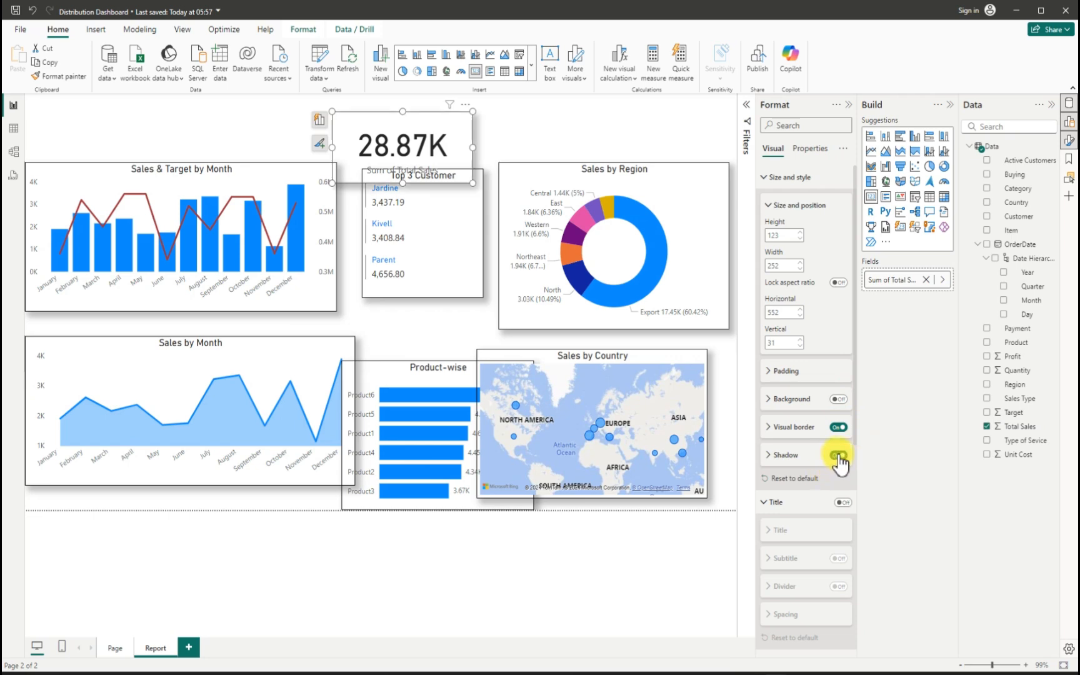
click(773, 456)
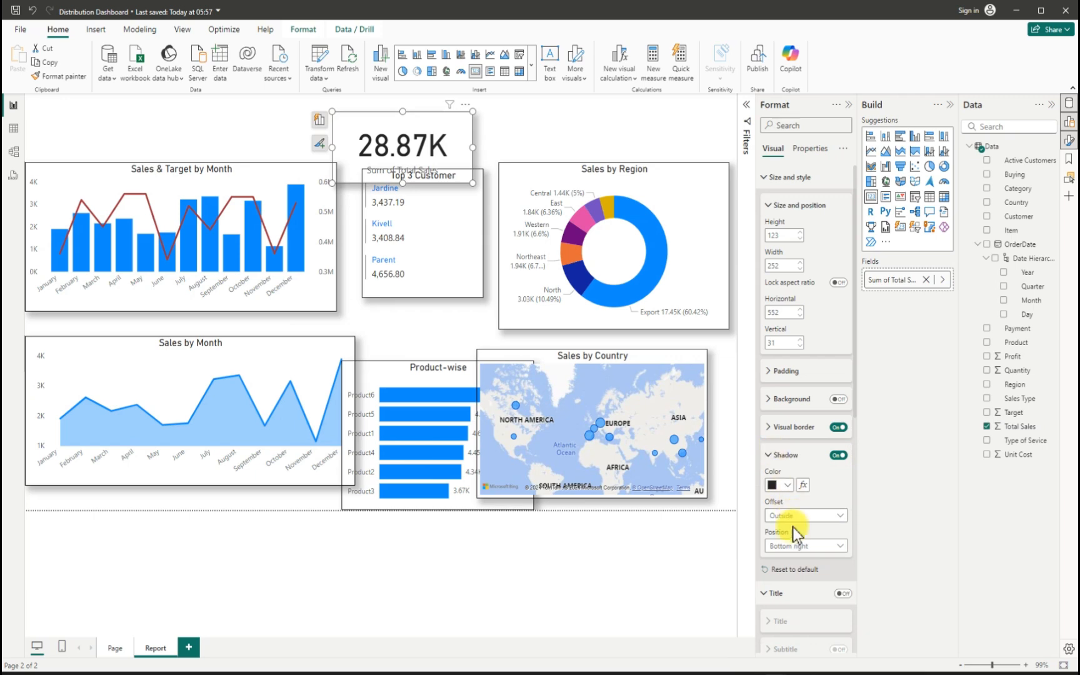
click(794, 549)
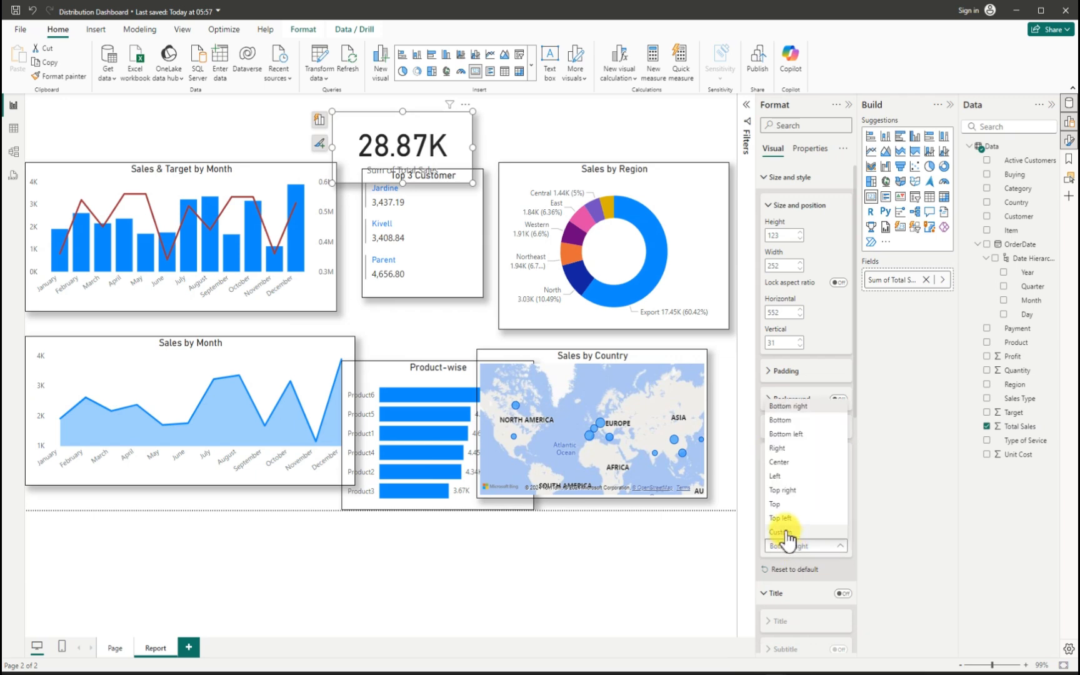
click(787, 532)
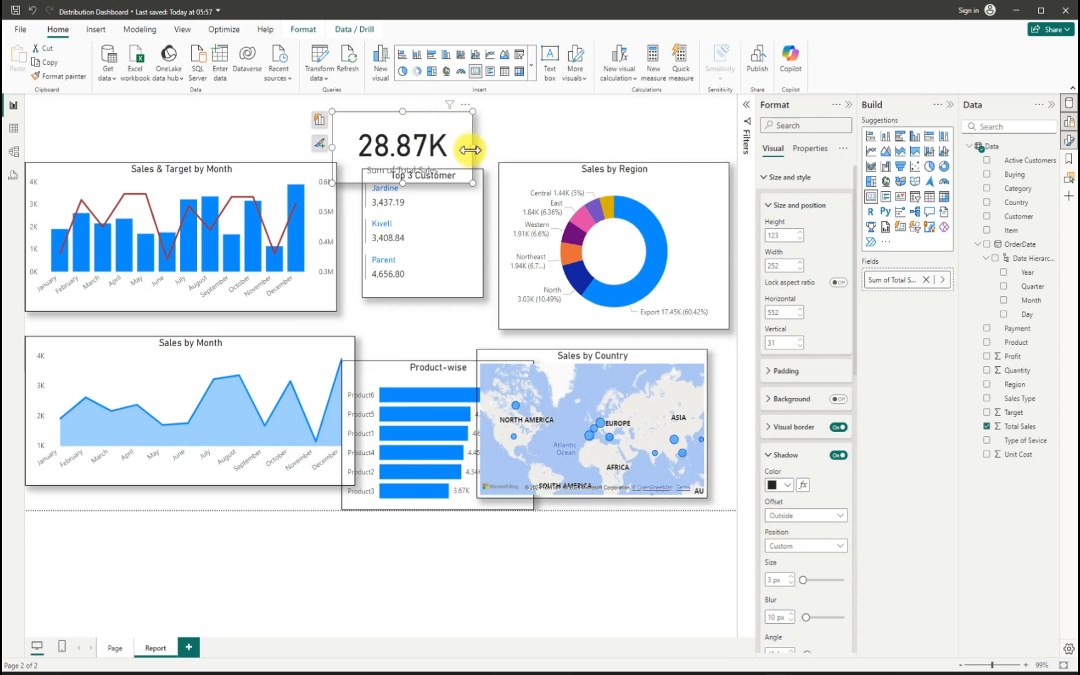
- Narrow the card to about 202 wide at the page's upper edge, above Top 3 Customer, and turn off its category label
drag(472, 149, 440, 113)
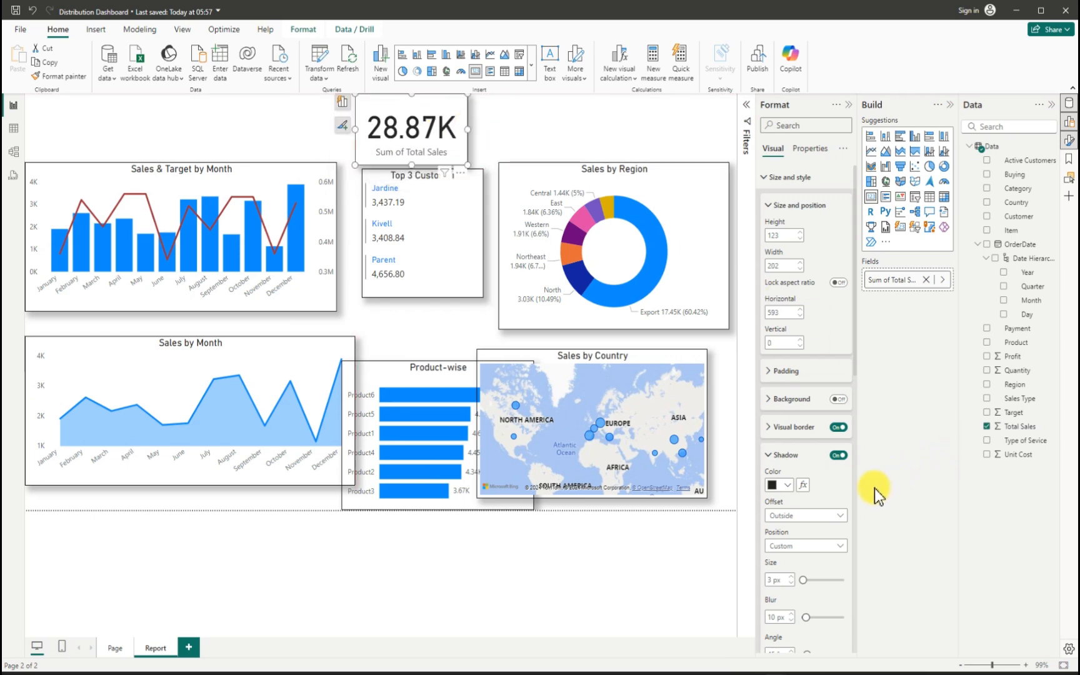
scroll(779, 519, down, 3)
scroll(788, 528, down, 5)
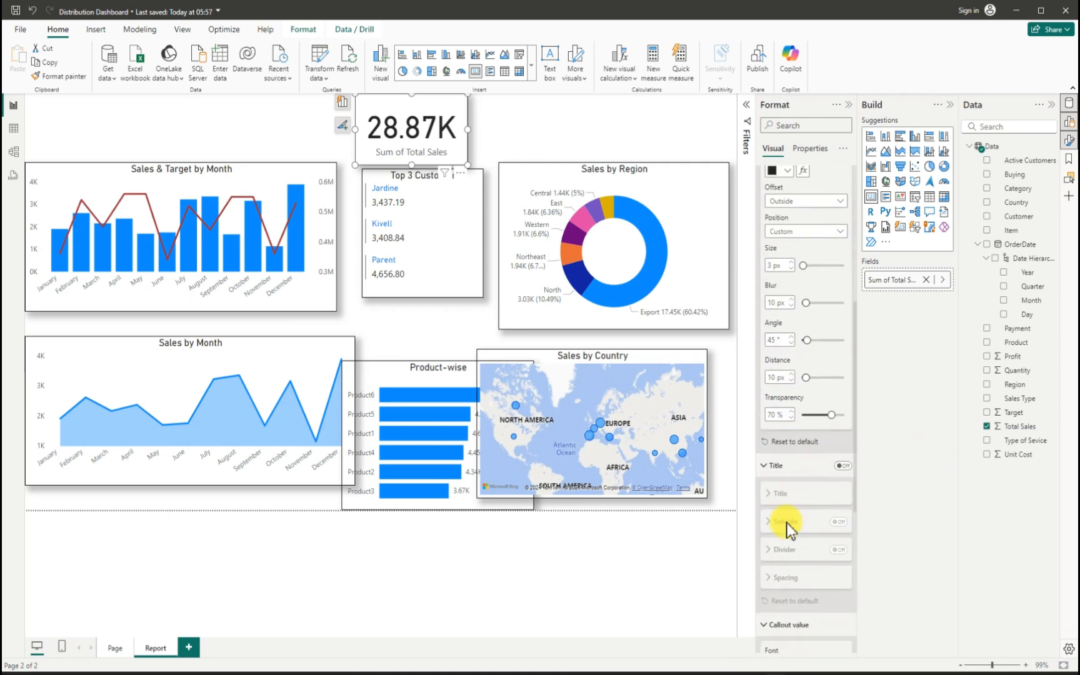
scroll(789, 516, down, 3)
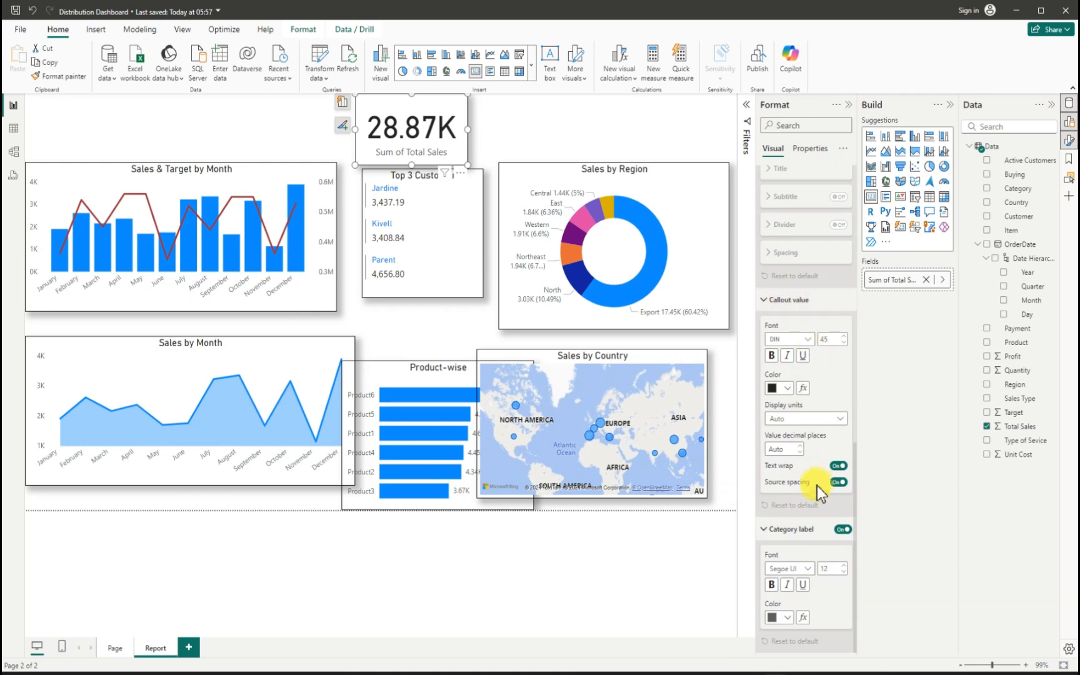
click(843, 529)
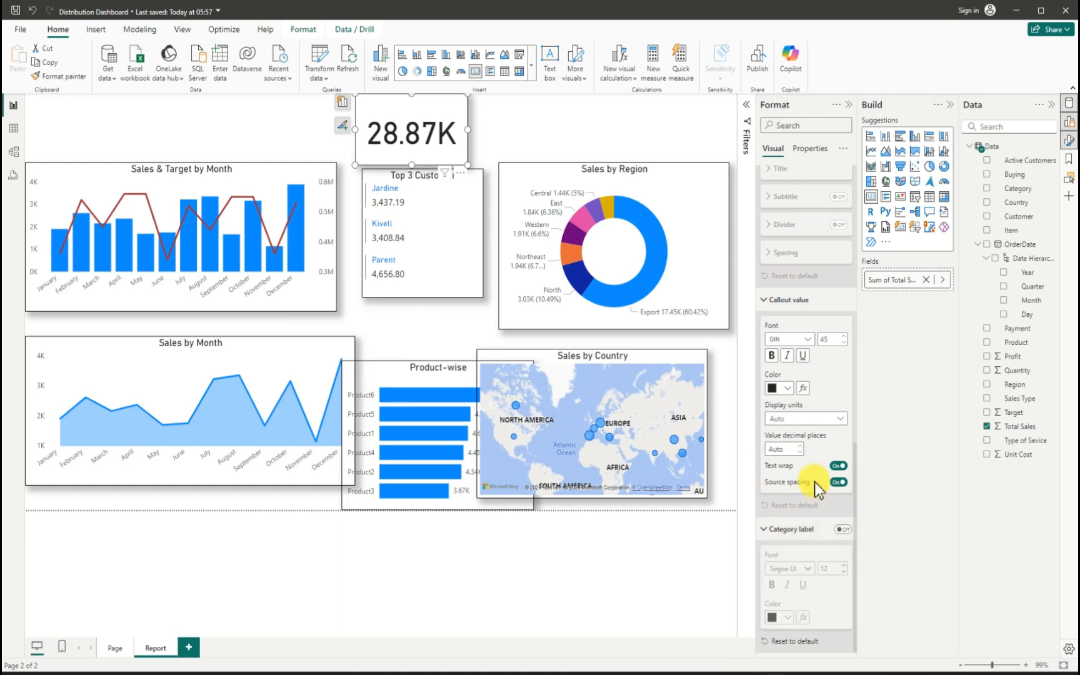
- Turn on the card's title, enter Sales as its text and center it horizontally
scroll(813, 318, up, 5)
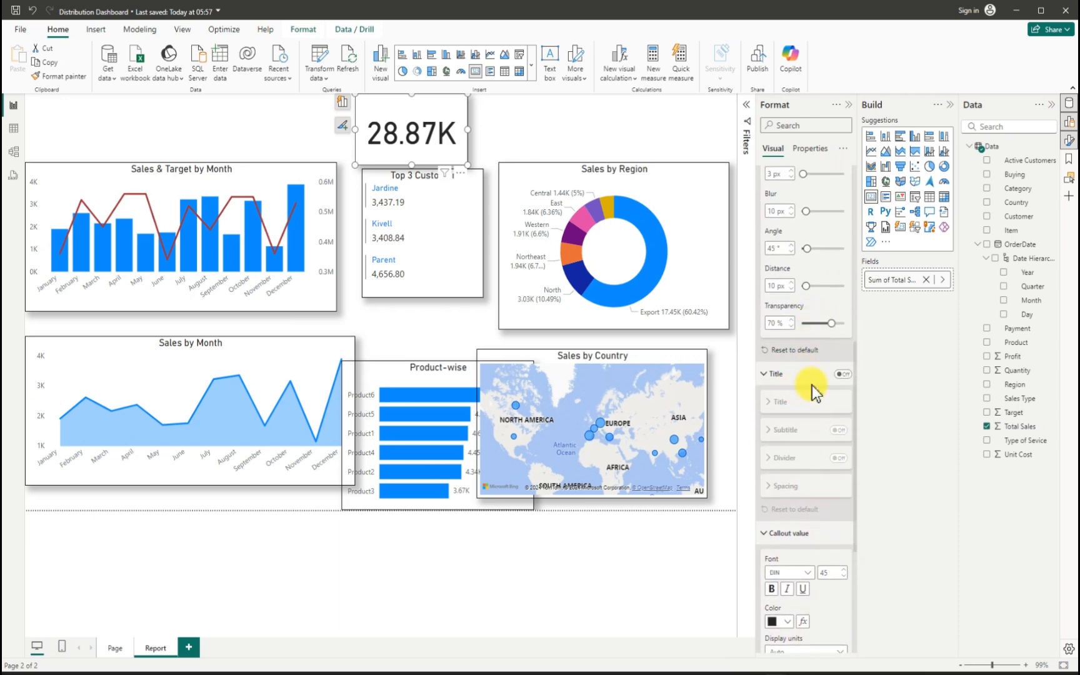
click(842, 374)
click(382, 129)
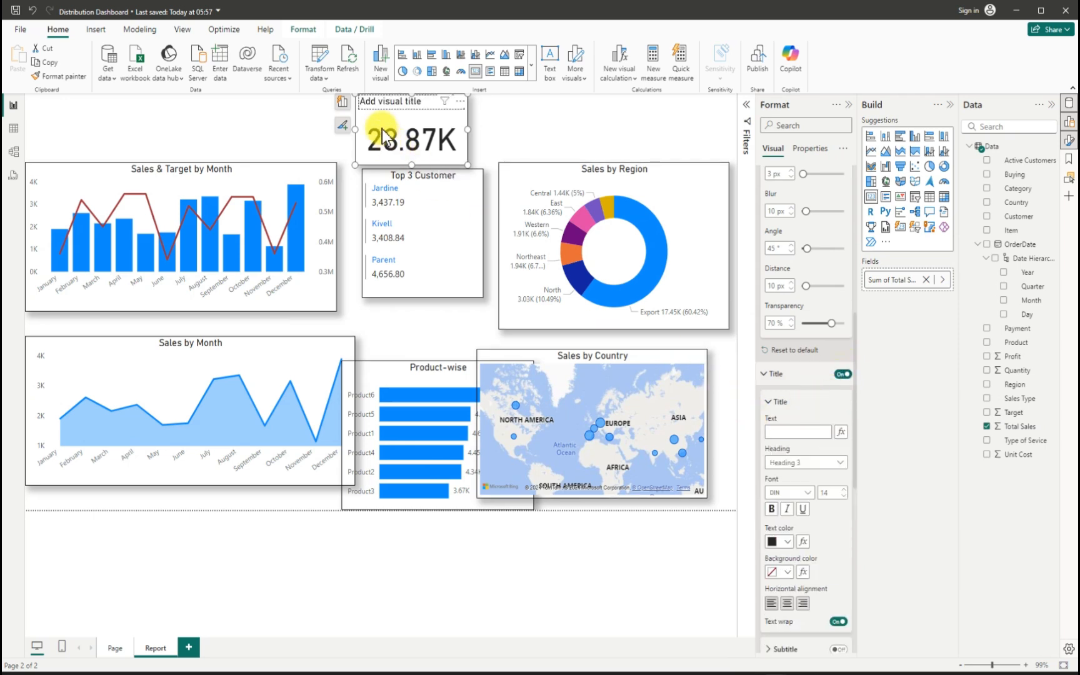
click(777, 430)
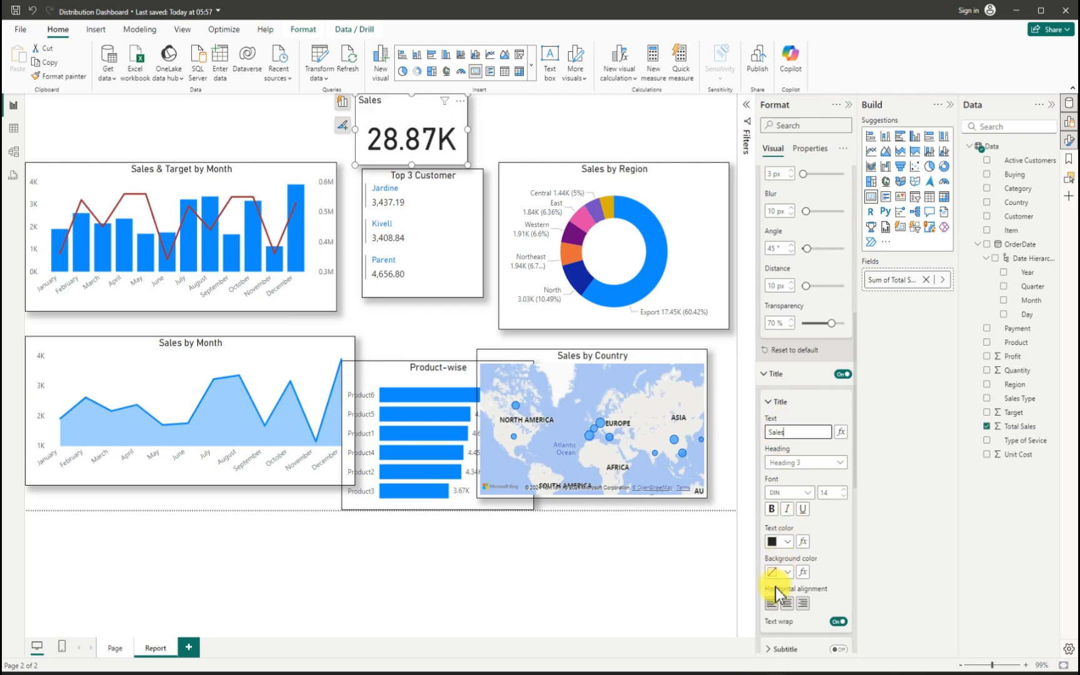
click(787, 603)
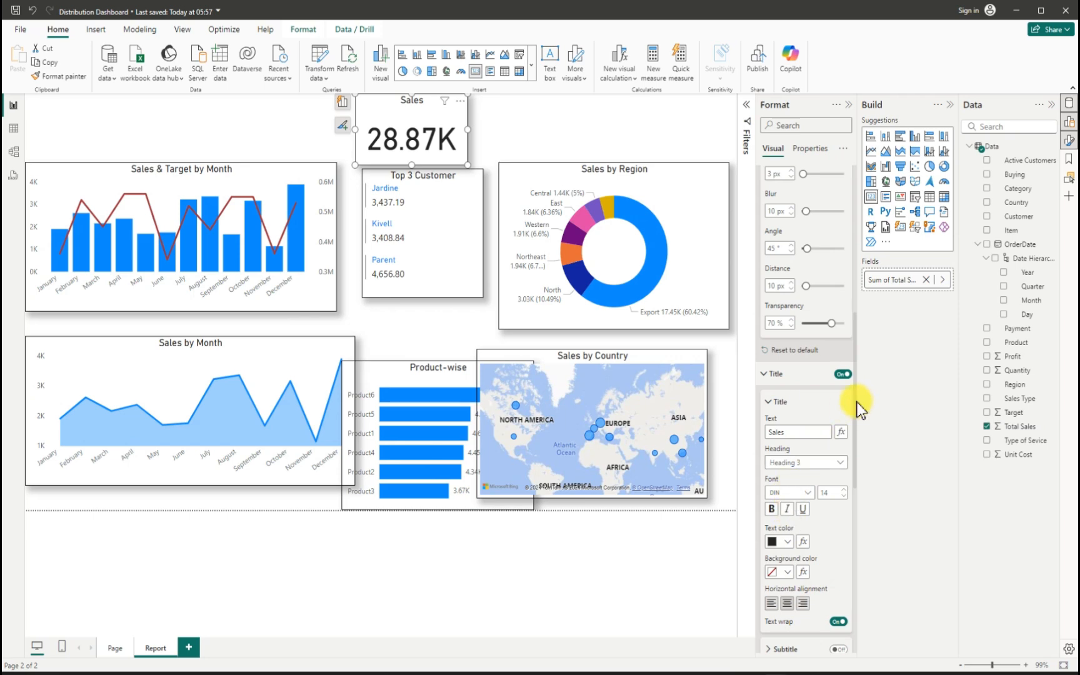
- Set the card's callout display units to None and widen the card to about 269, repositioning it above Top 3 Customer
scroll(809, 525, down, 4)
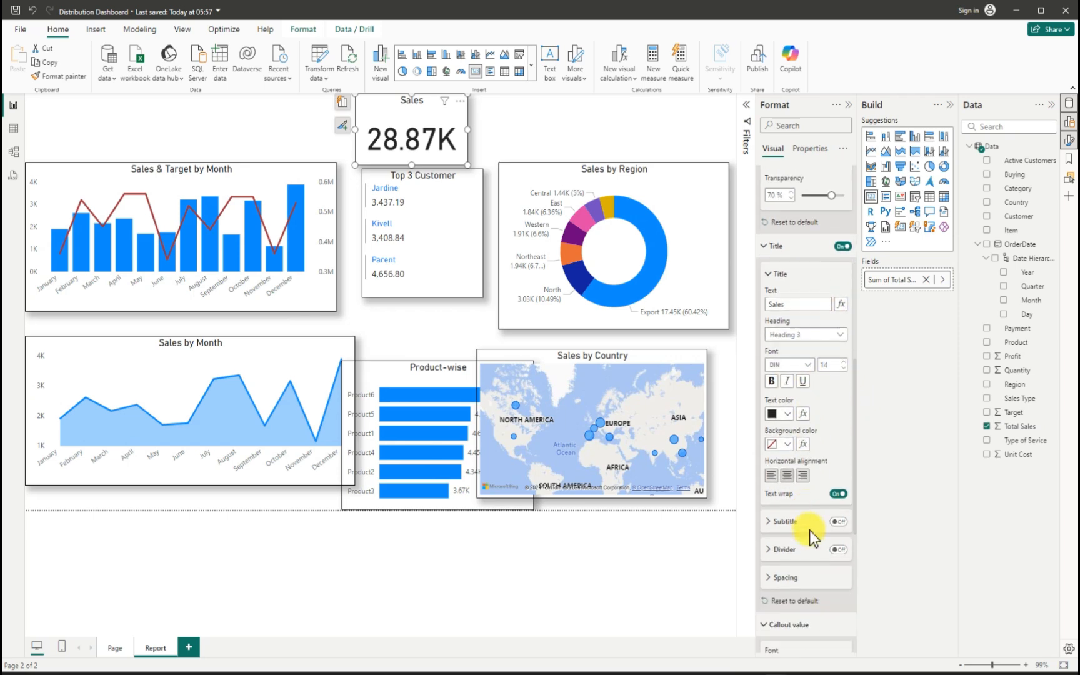
click(809, 529)
scroll(809, 531, down, 3)
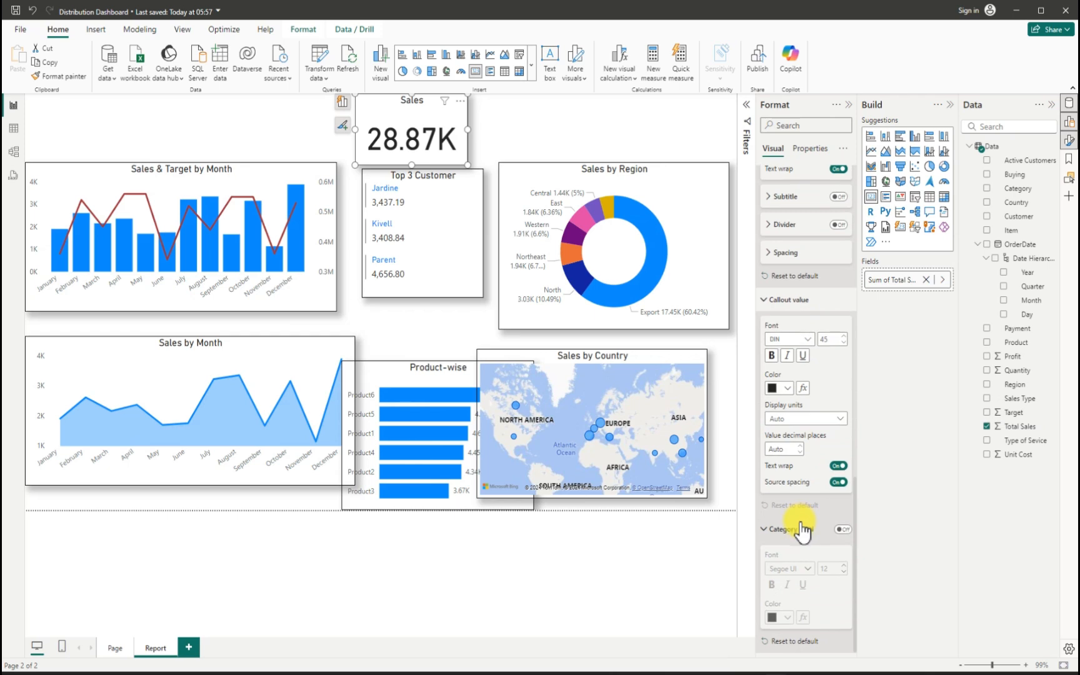
scroll(798, 549, up, 2)
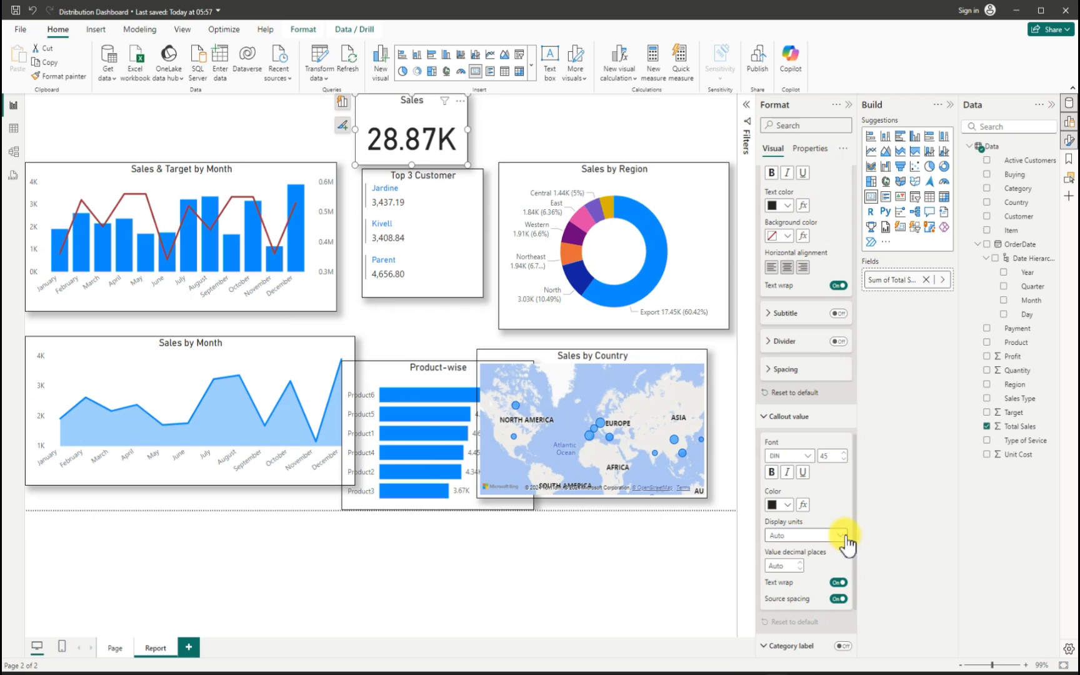
click(842, 537)
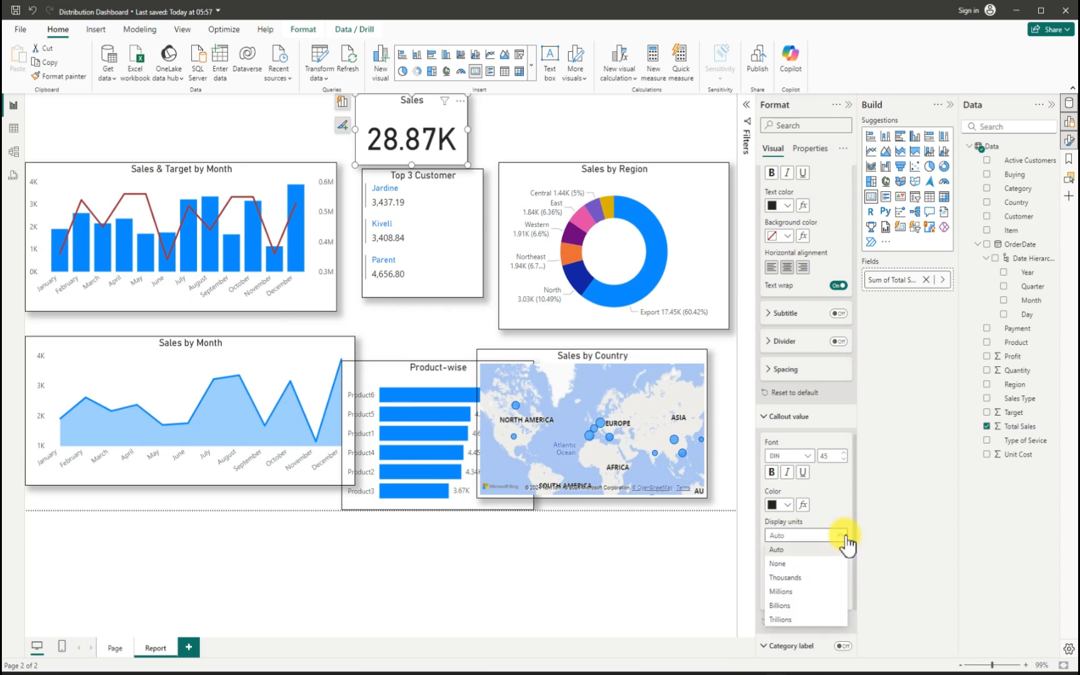
click(787, 556)
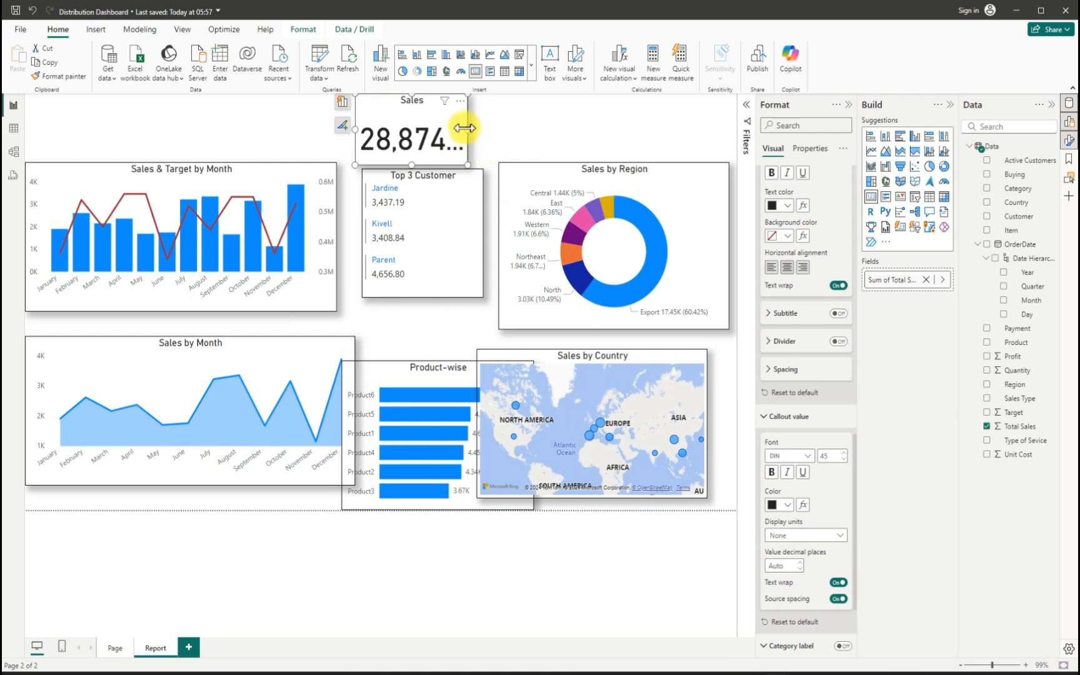
drag(465, 127, 503, 136)
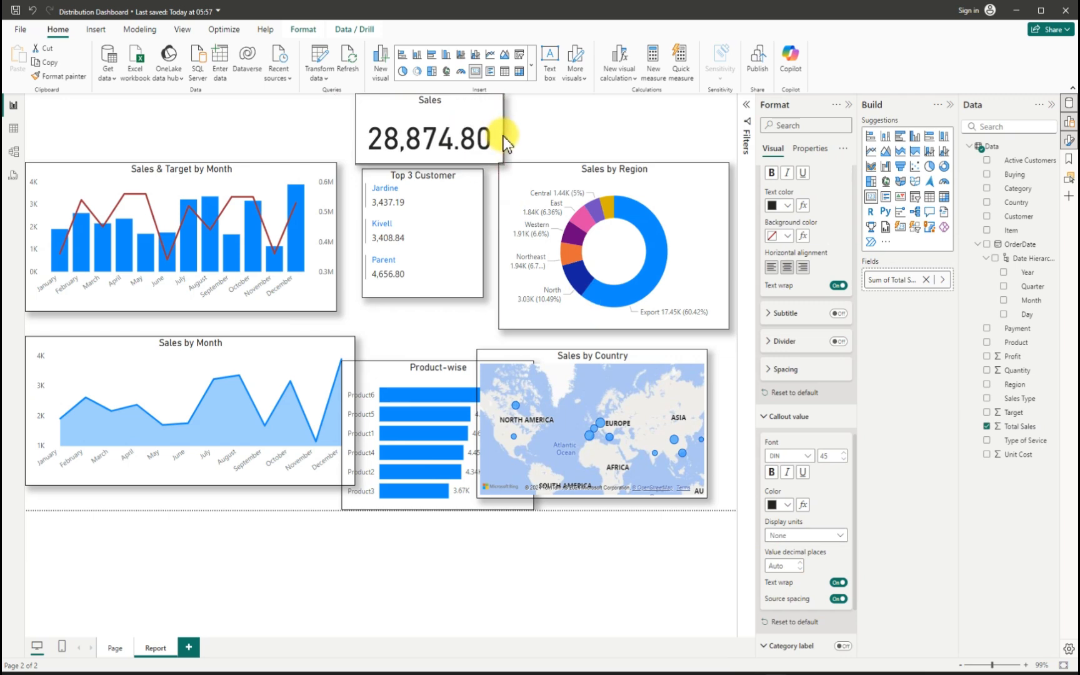
drag(447, 118, 419, 120)
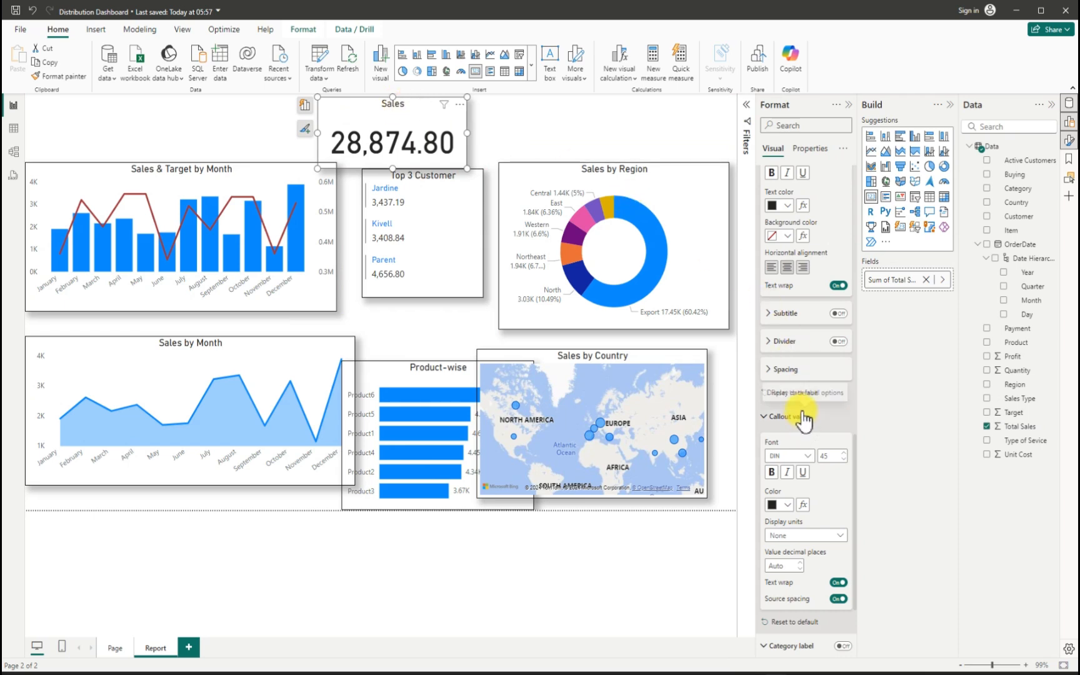
- Set the Sales card's title font size to 15
scroll(803, 412, down, 1)
scroll(798, 457, down, 1)
scroll(796, 456, up, 2)
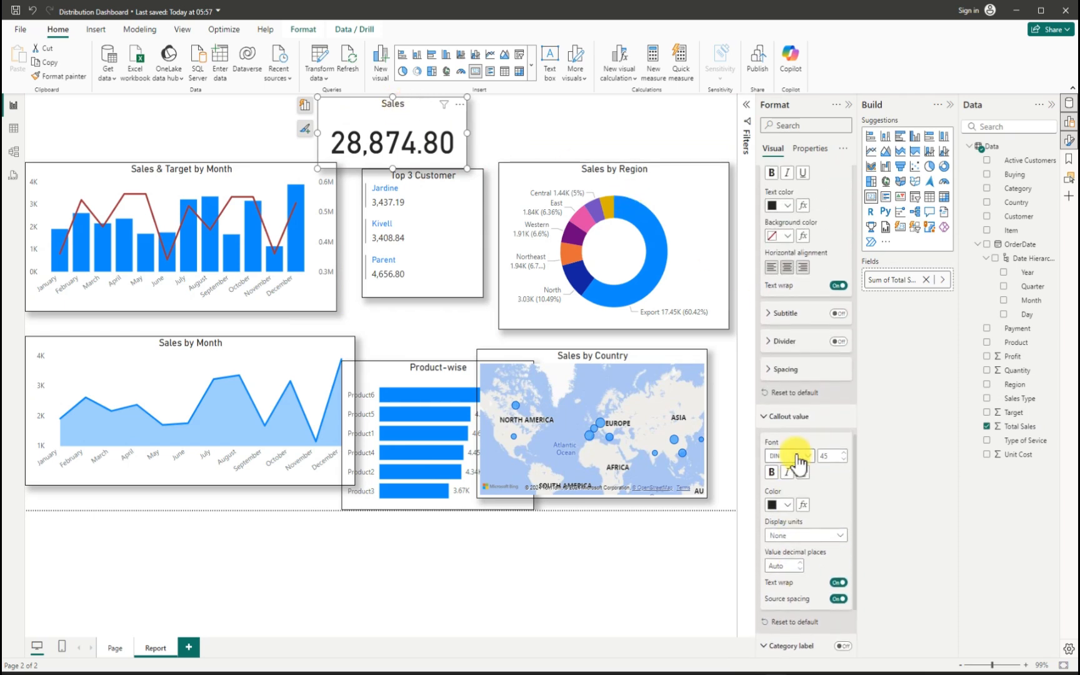
scroll(797, 455, up, 4)
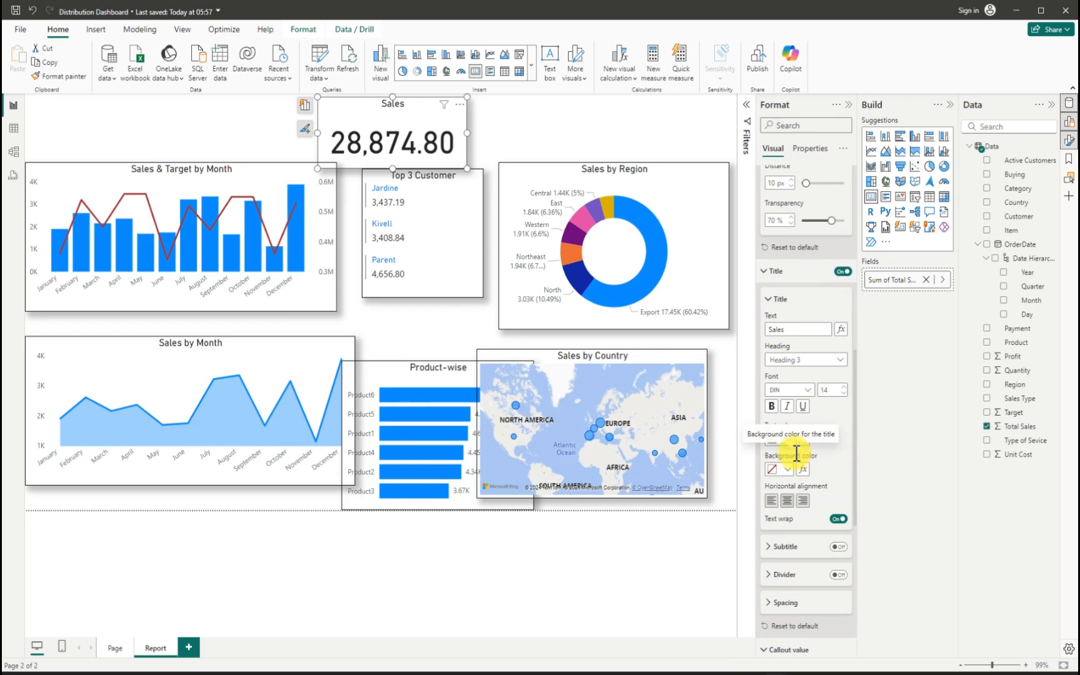
scroll(797, 456, up, 1)
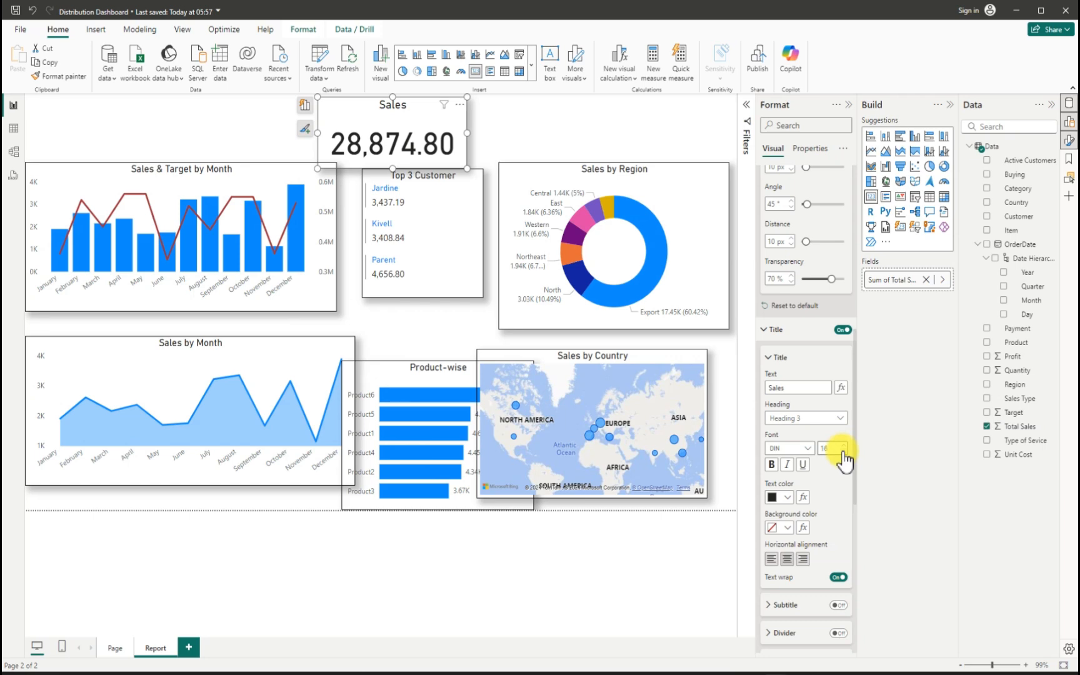
click(844, 453)
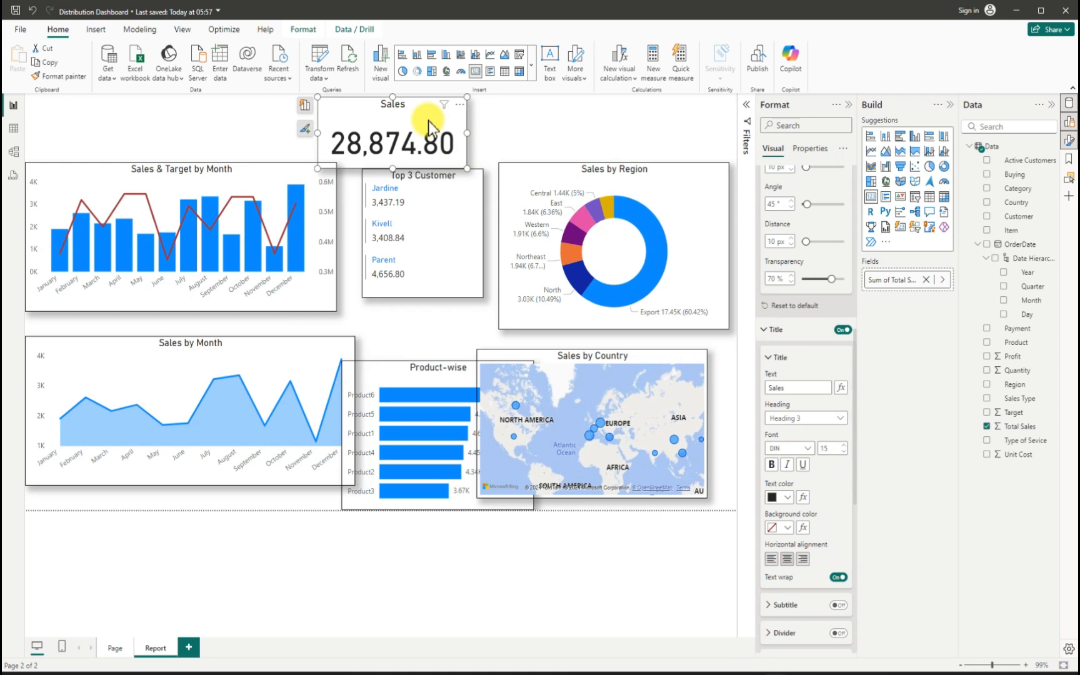
- Duplicate the Sales card, place the copy above the Sales by Region chart, and remove the Total Sales field from it
key(ctrl+c)
key(ctrl+v)
drag(421, 118, 595, 110)
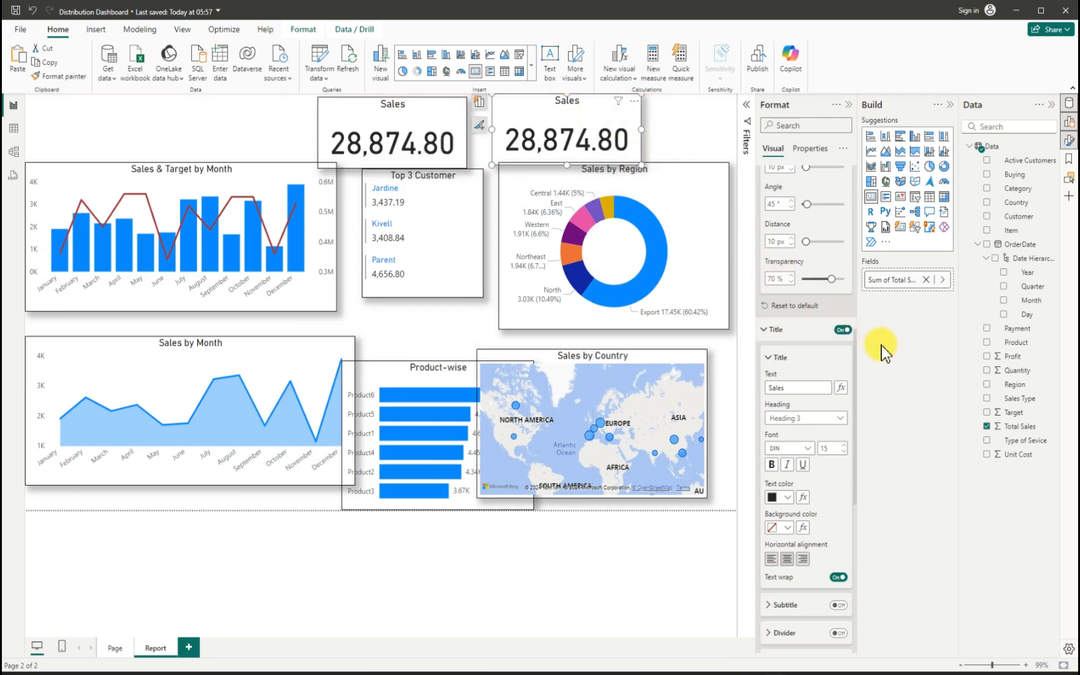
click(987, 428)
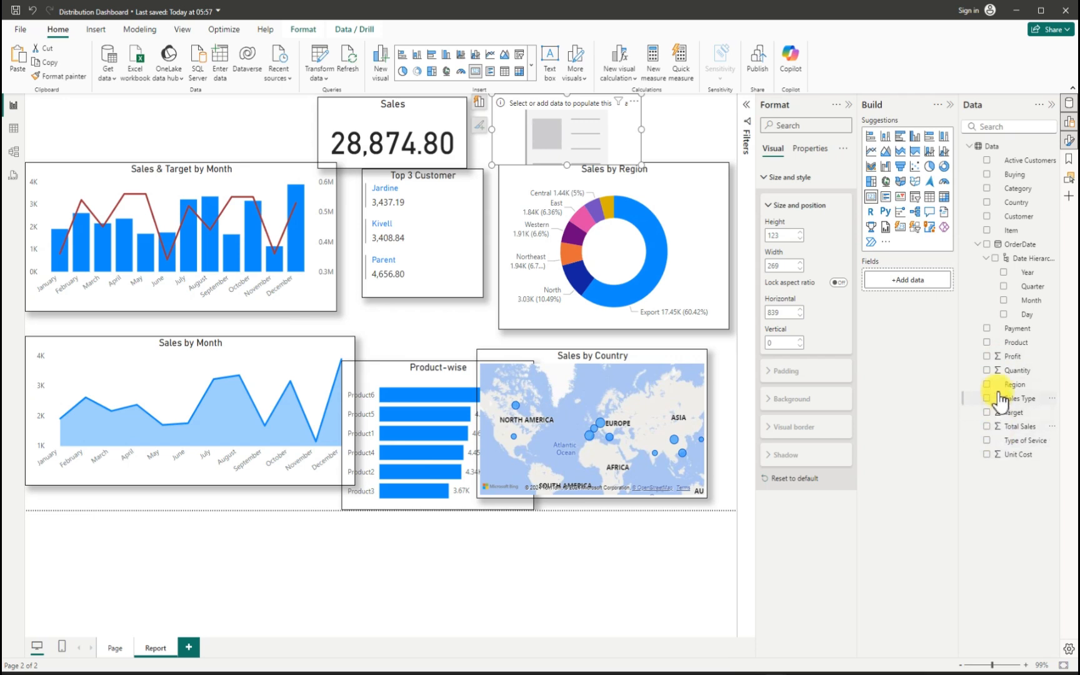
- Fill the empty card above Sales by Region with the Profit field and set its callout display units to Thousands
click(987, 356)
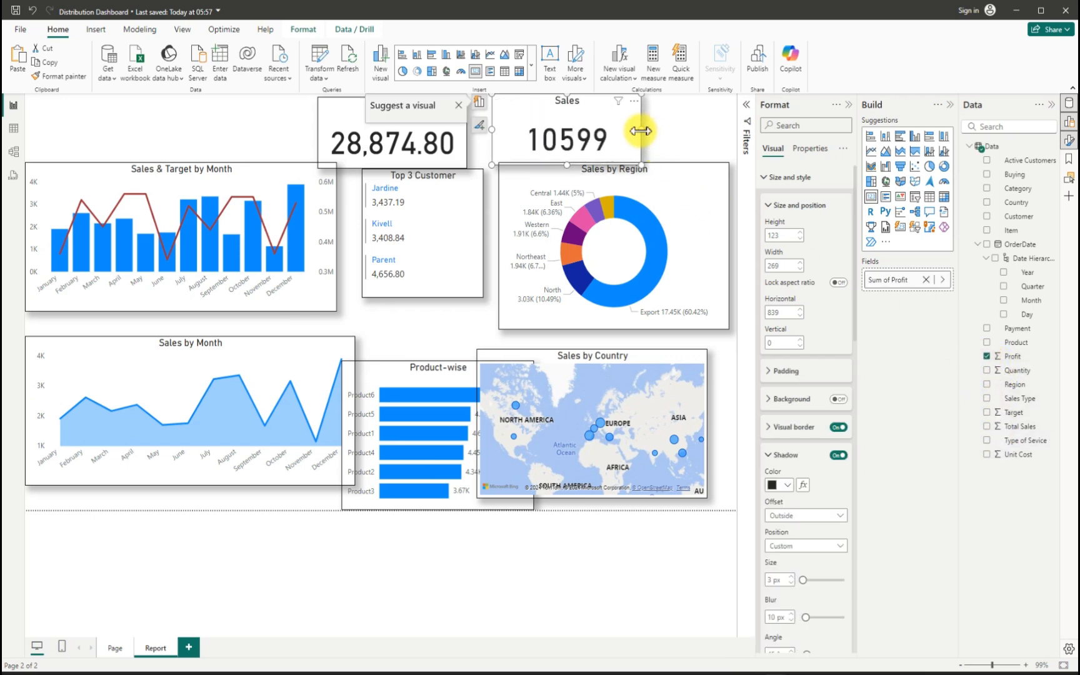
drag(640, 131, 612, 125)
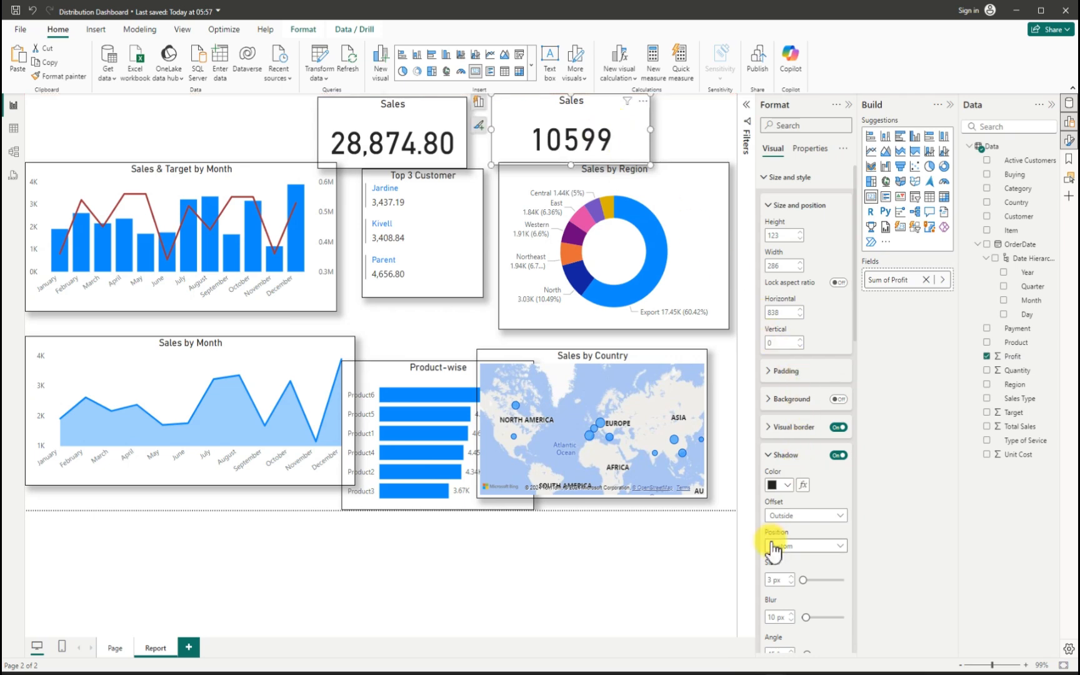
scroll(802, 591, down, 5)
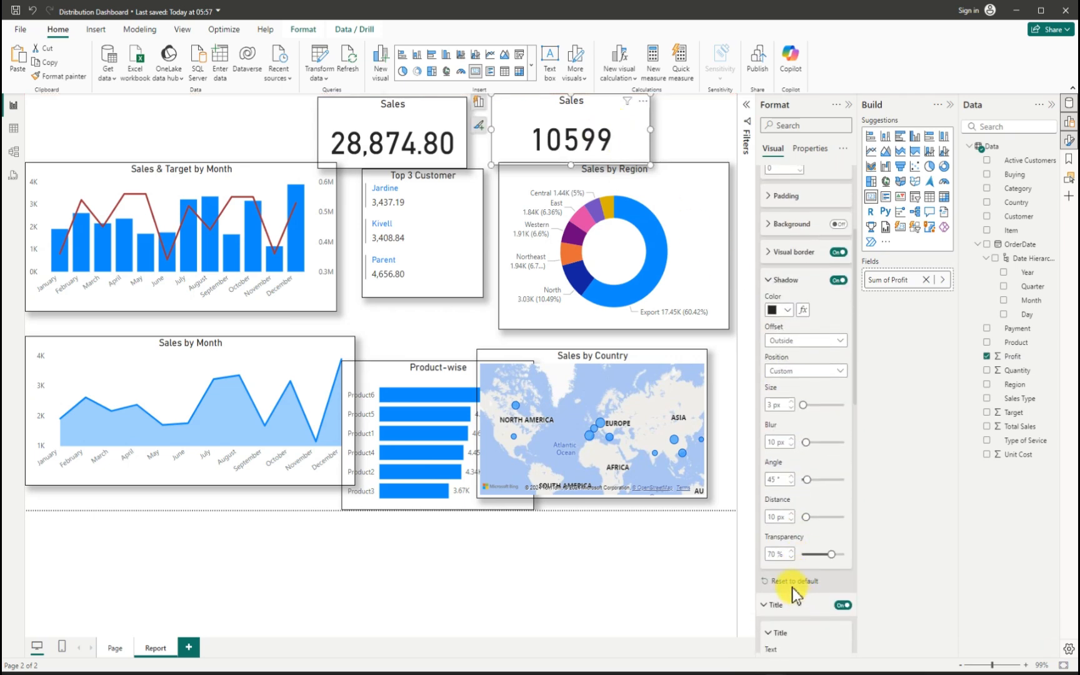
scroll(792, 591, down, 6)
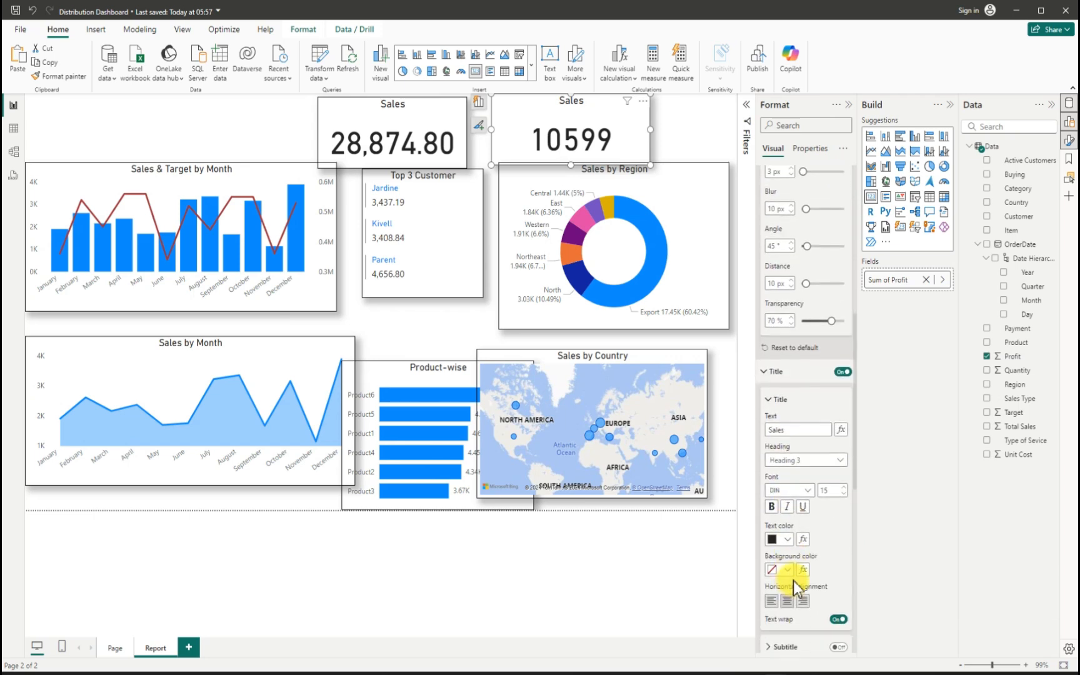
scroll(800, 585, down, 5)
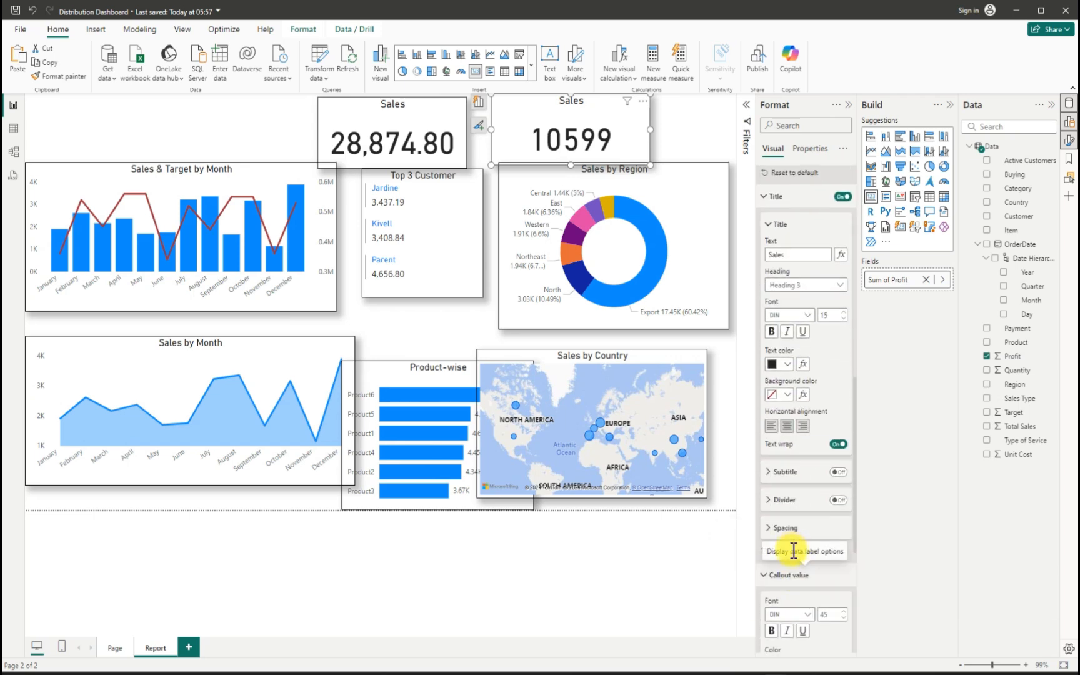
scroll(825, 641, down, 5)
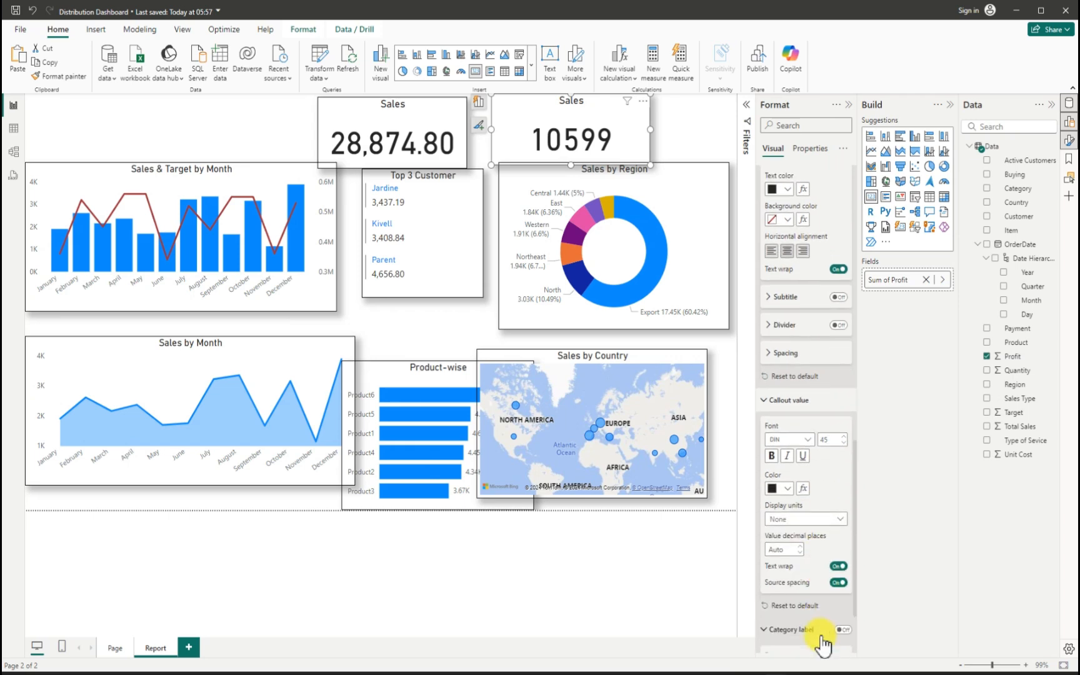
click(842, 519)
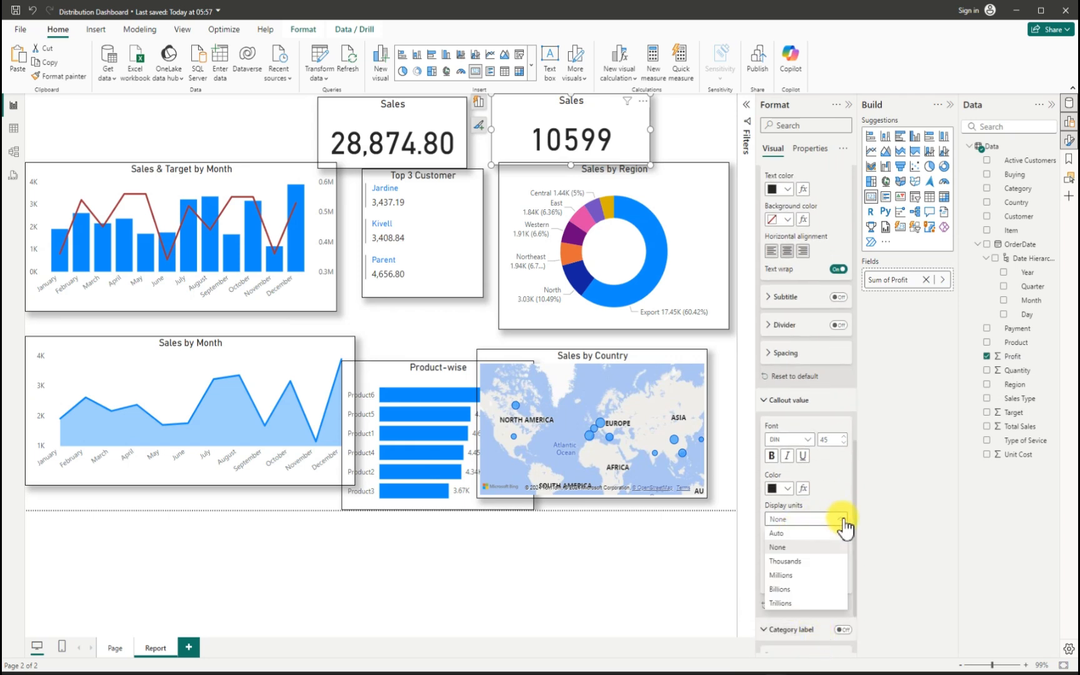
click(791, 562)
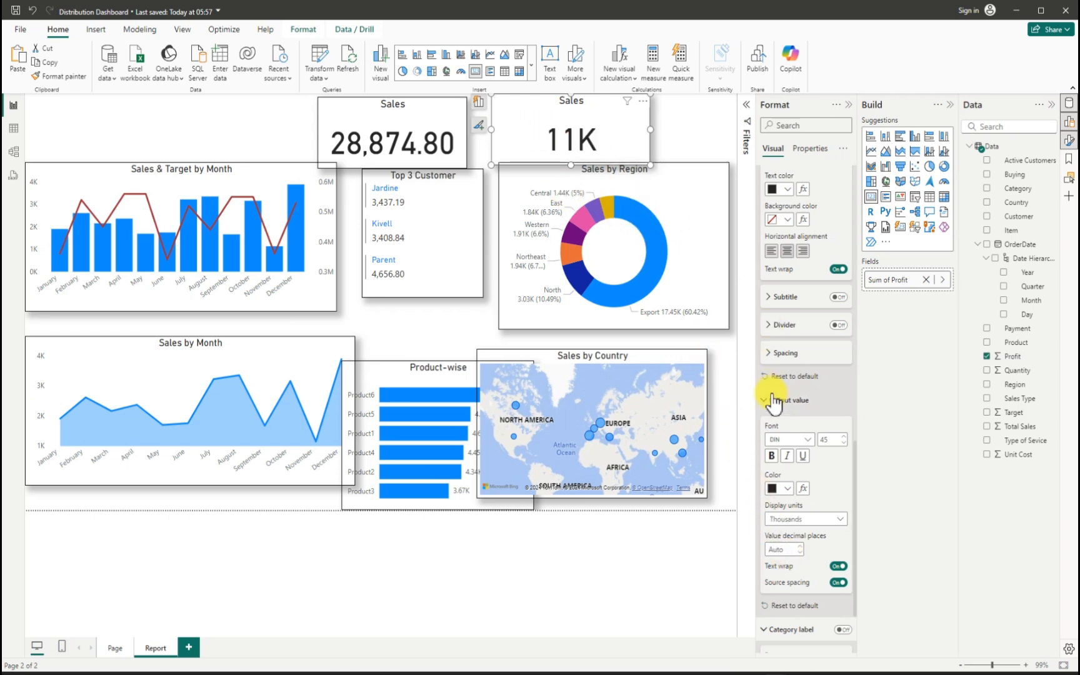
- Change the title text of the card above Sales by Region to Profit
click(801, 401)
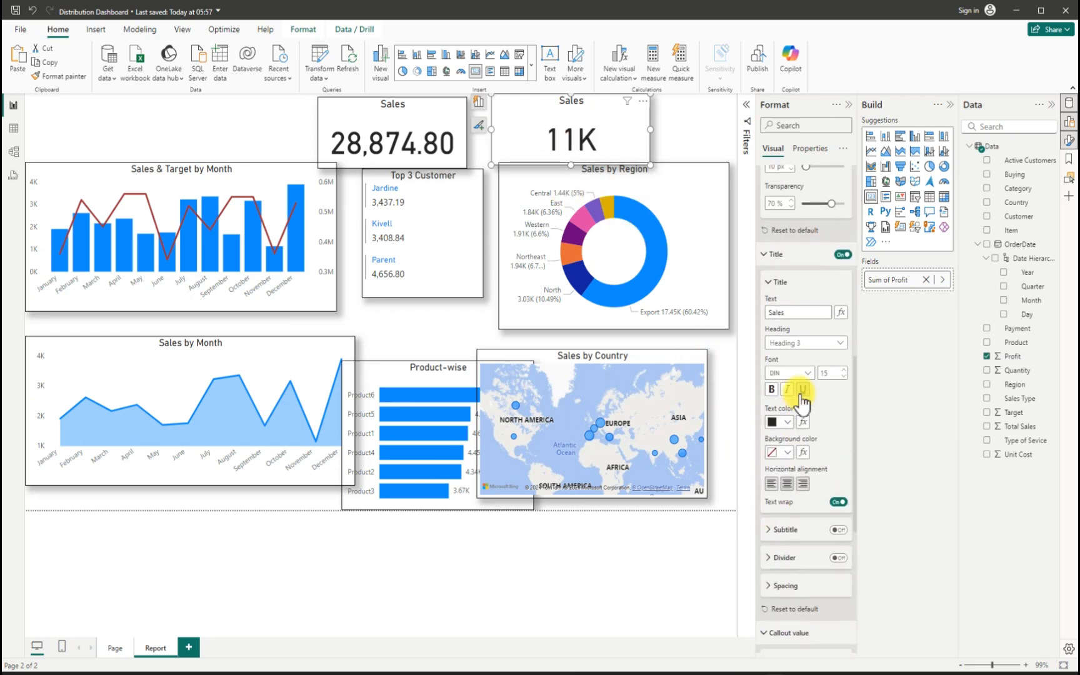
double_click(775, 313)
key(BackSpace)
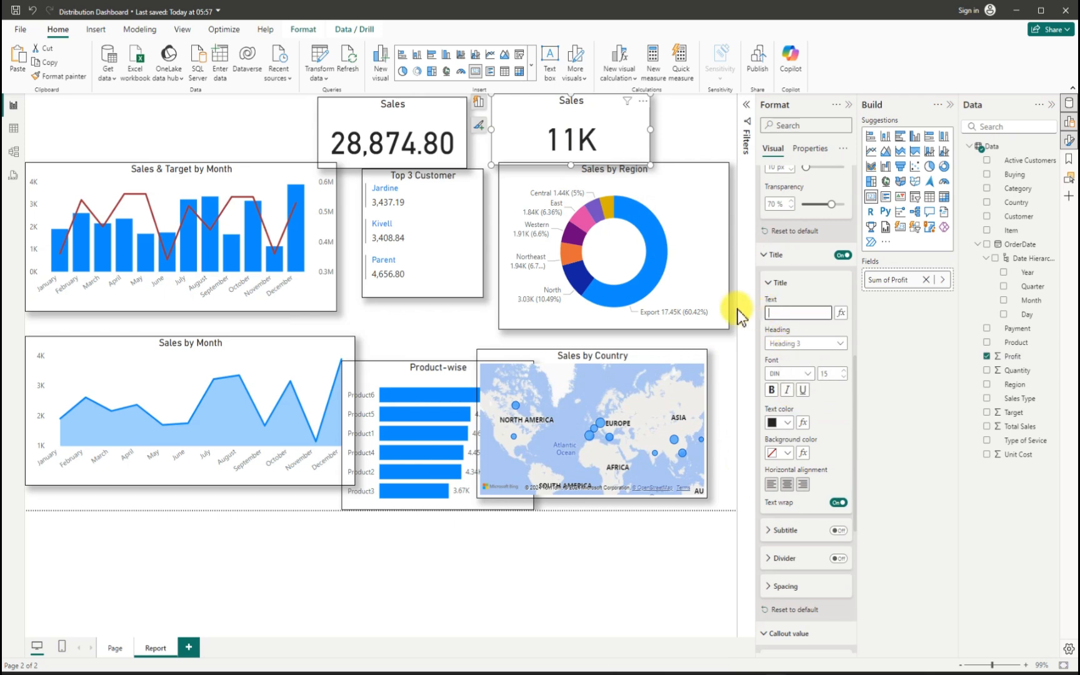
text(Profit)
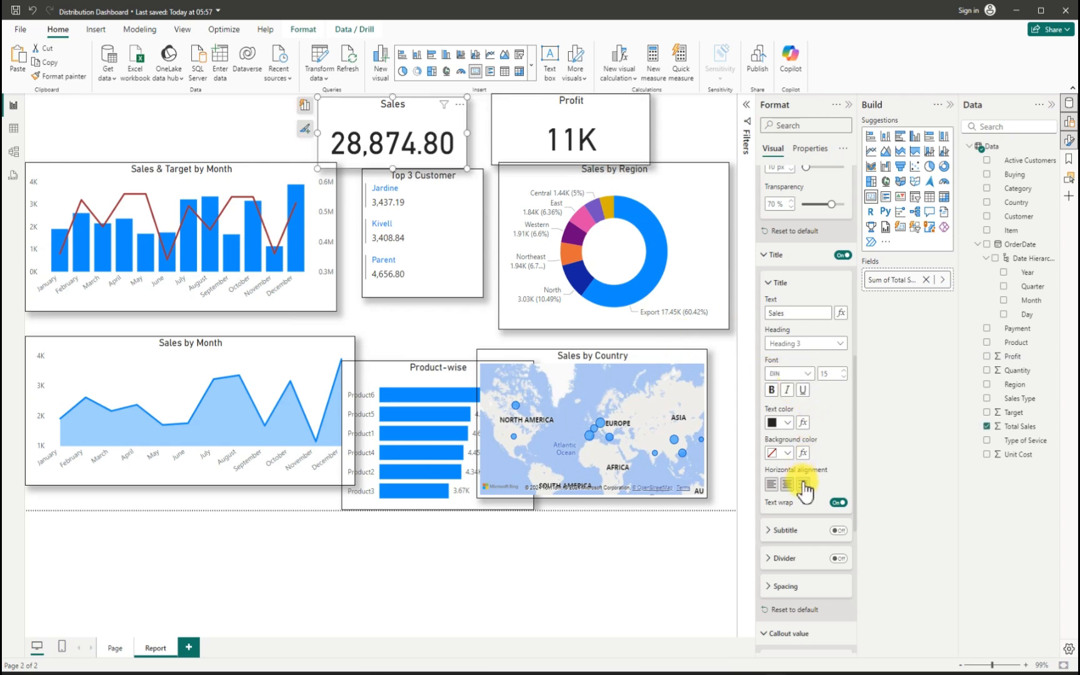
- Set the Sales card's callout display units to Thousands
scroll(804, 488, down, 5)
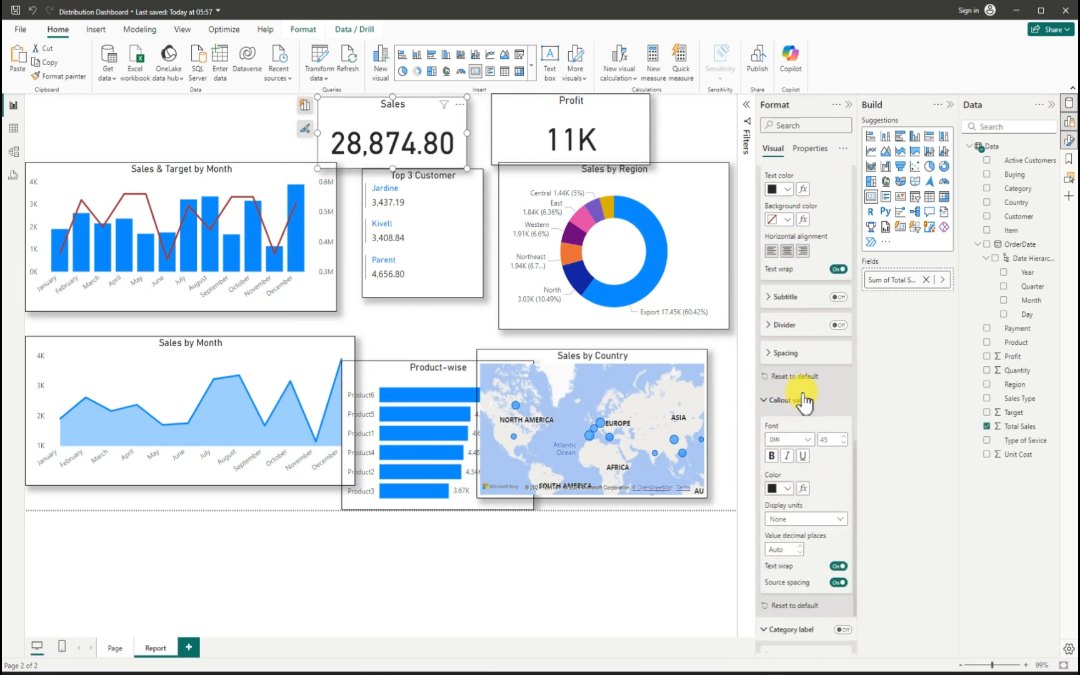
scroll(796, 400, down, 2)
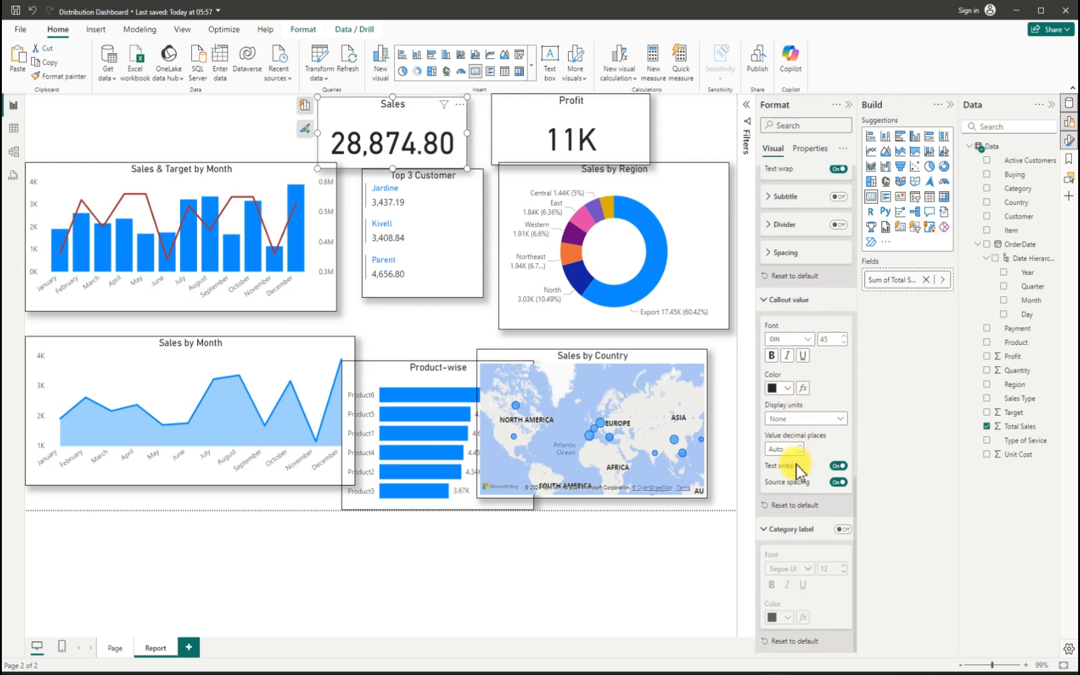
click(816, 419)
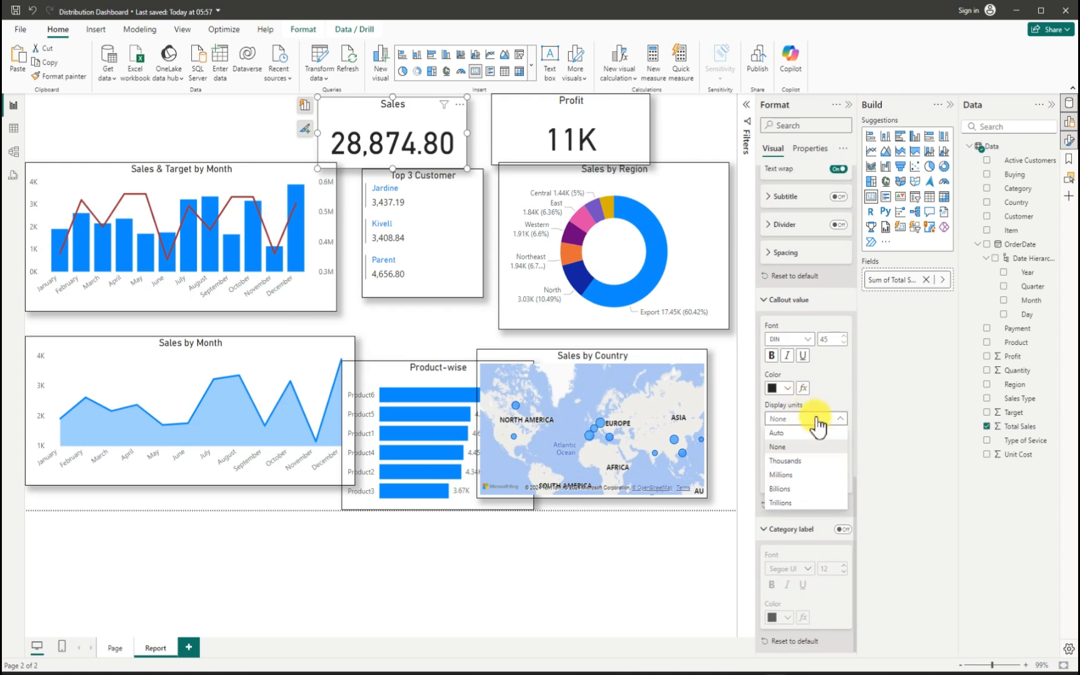
click(802, 460)
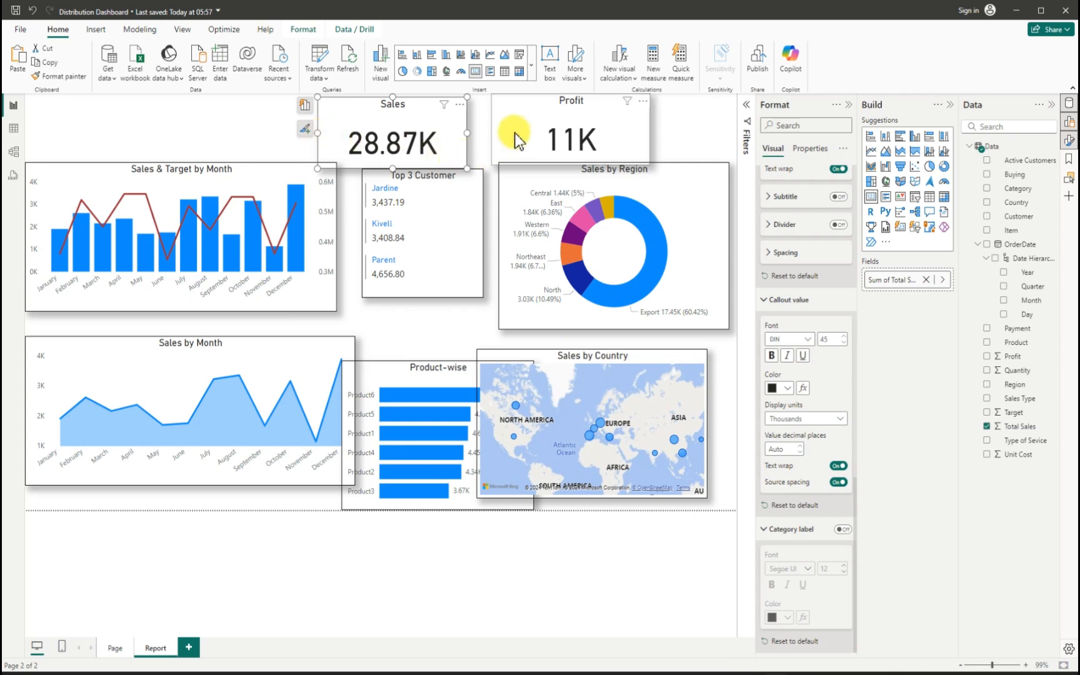
- Narrow the Sales and Profit cards to similar widths and reposition them above the Top 3 Customer and Sales by Region visuals
drag(494, 136, 544, 138)
click(466, 139)
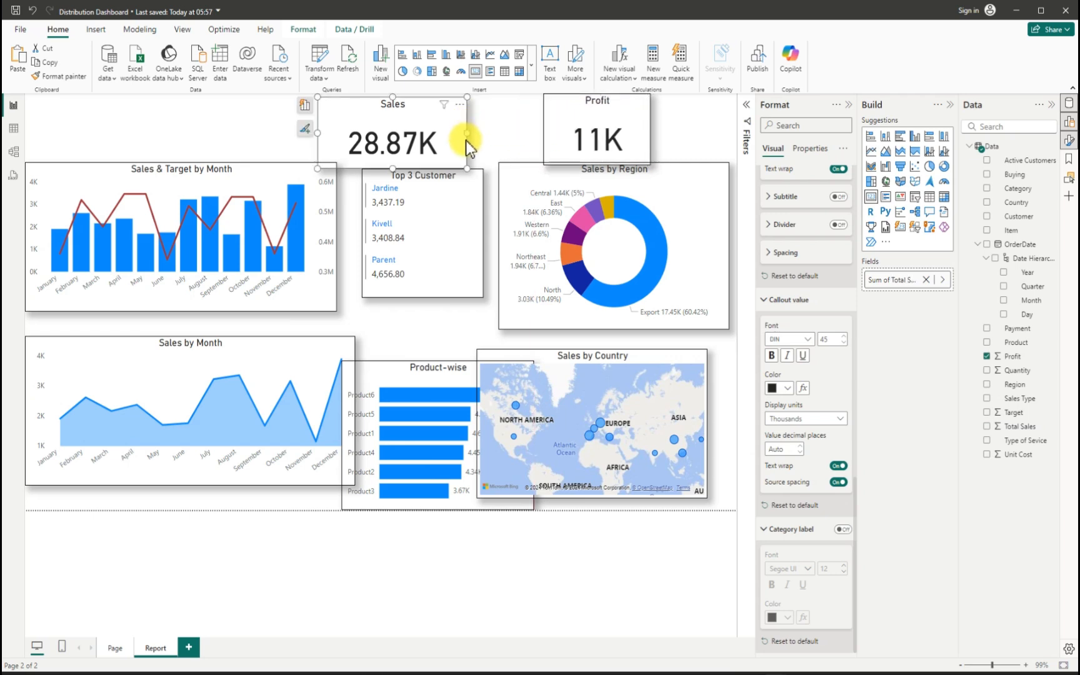
drag(466, 139, 422, 132)
drag(561, 133, 500, 144)
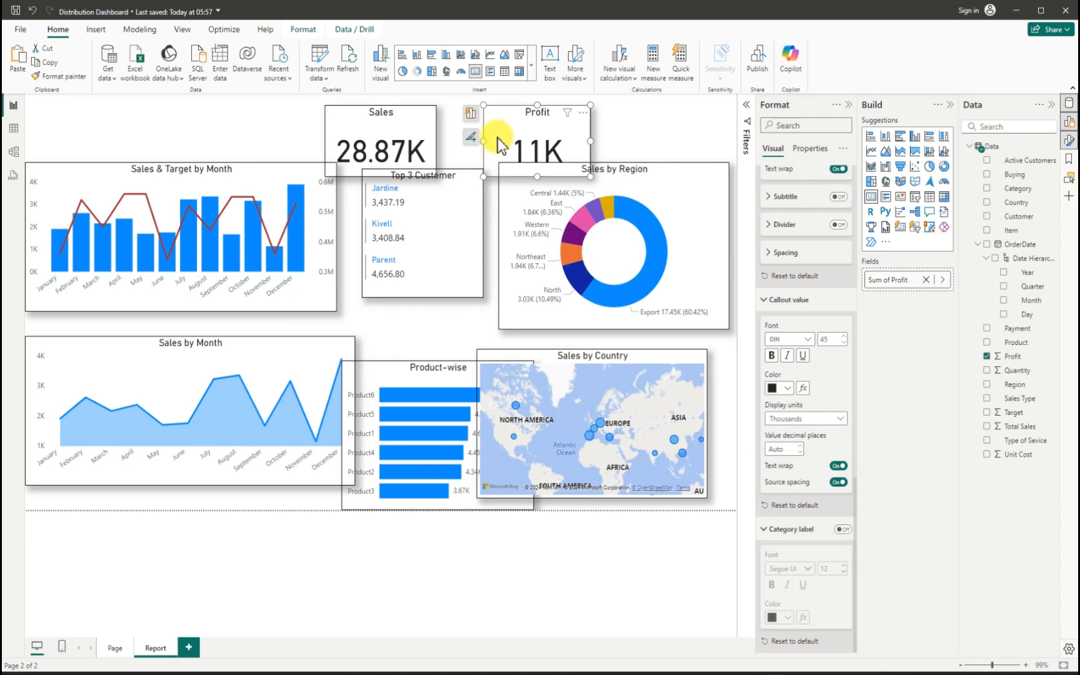
click(636, 135)
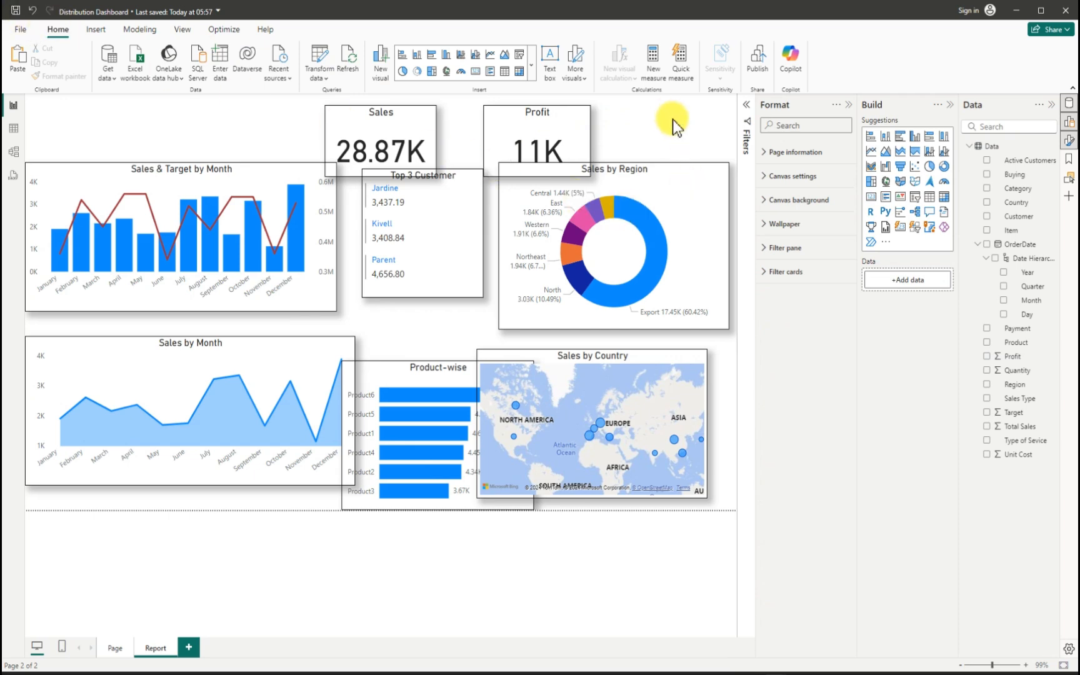
- Add a slicer on the OrderDate Month field above the Sales & Target by Month chart, about 336 wide and 164 high
click(915, 199)
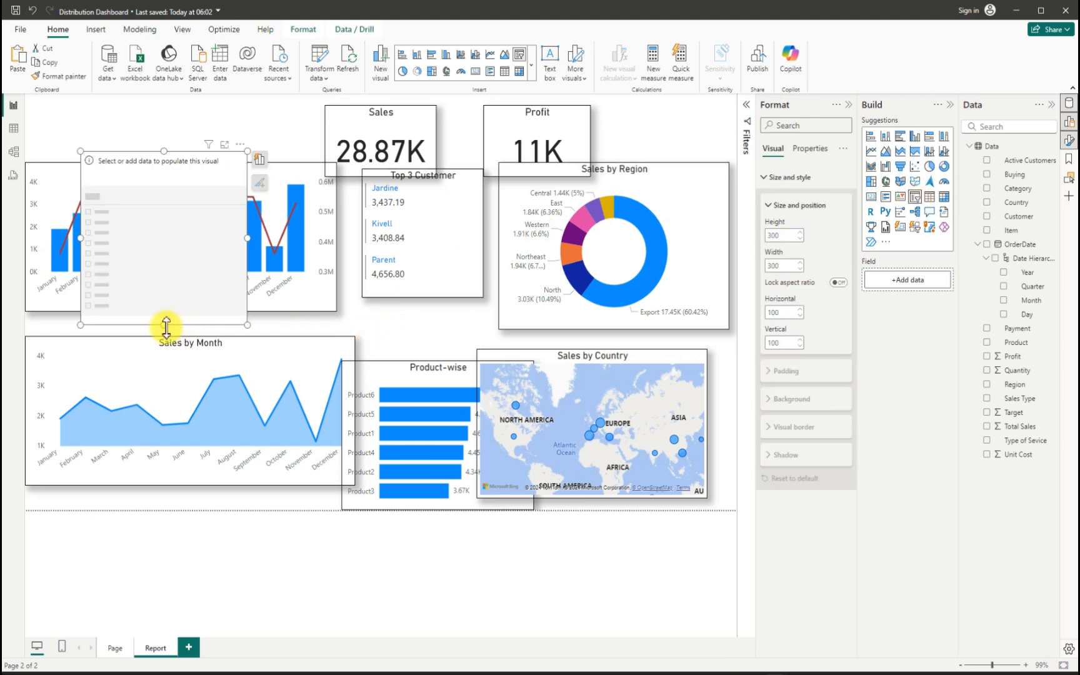
drag(164, 325, 168, 247)
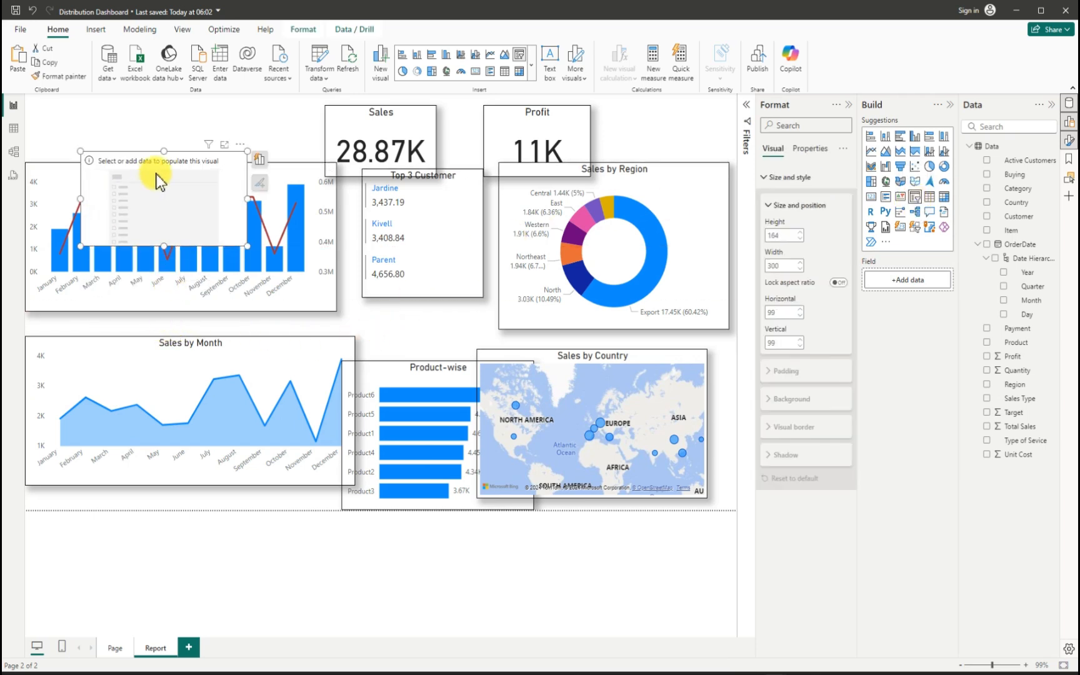
drag(159, 179, 150, 128)
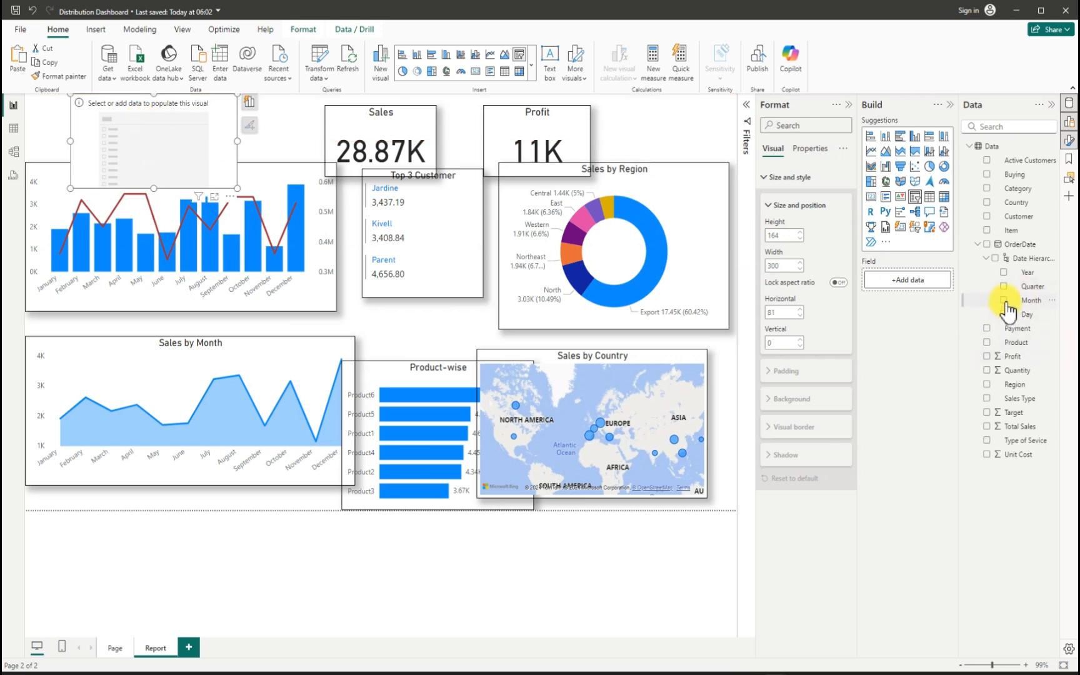
click(1005, 301)
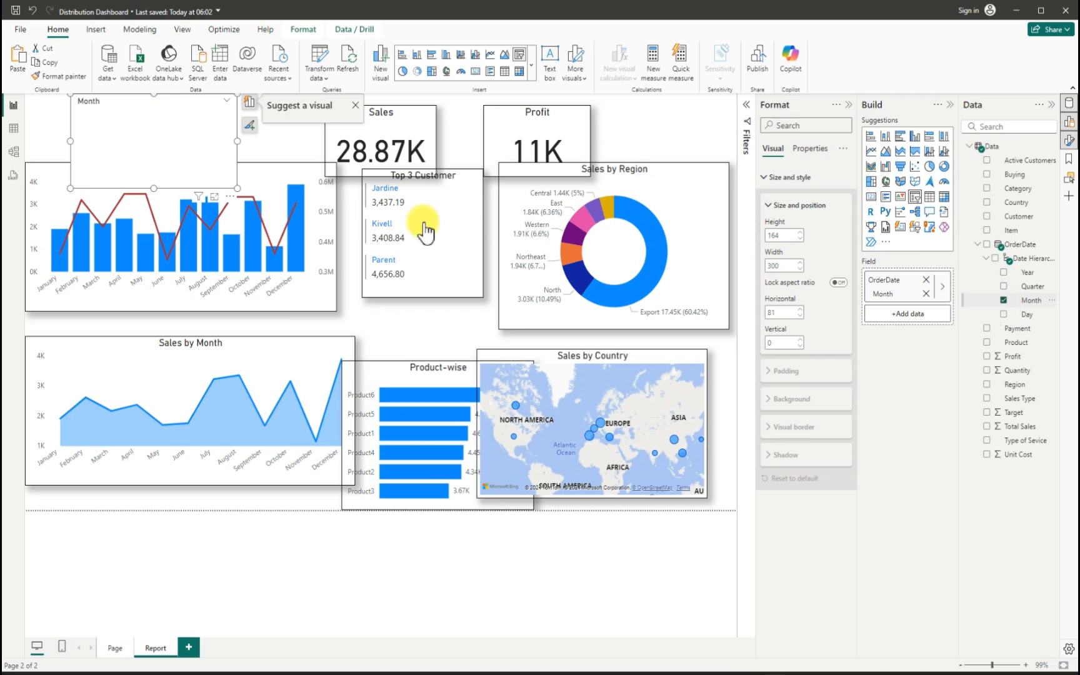
drag(248, 147, 259, 146)
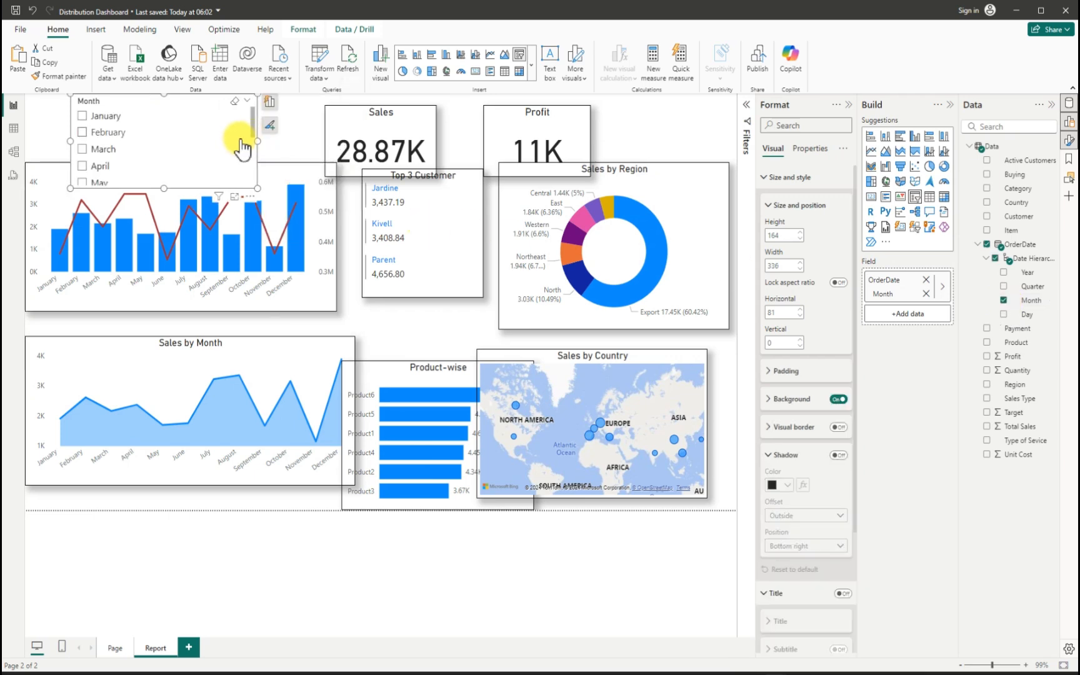
- Turn off the Month slicer's background, then enable its visual border and a shadow with Custom position
click(838, 399)
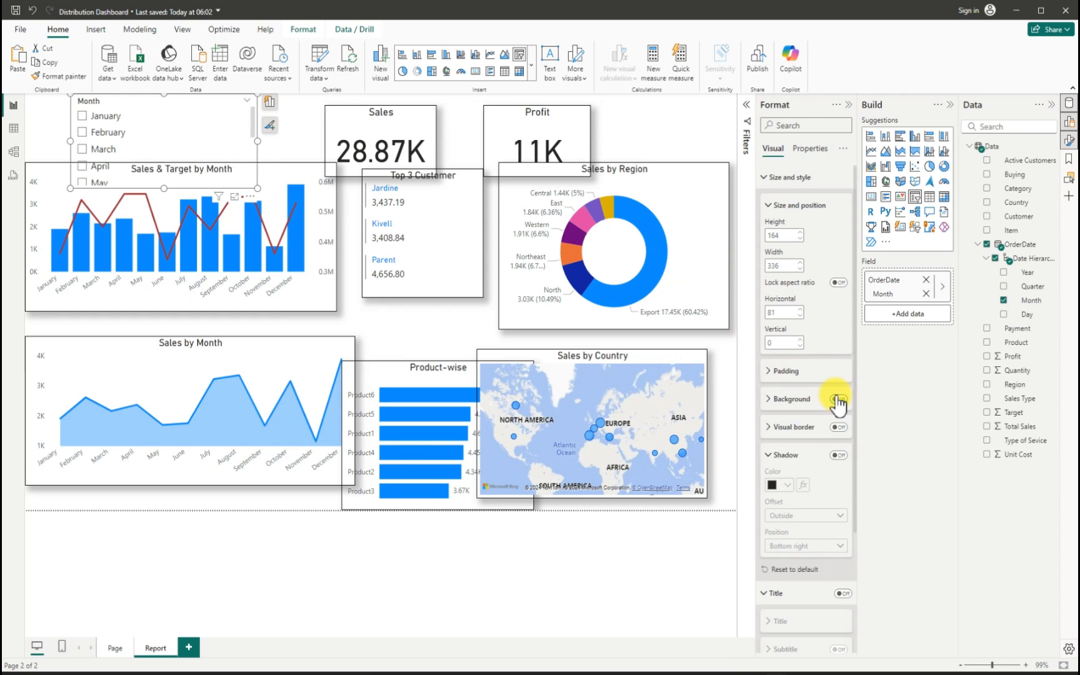
click(838, 428)
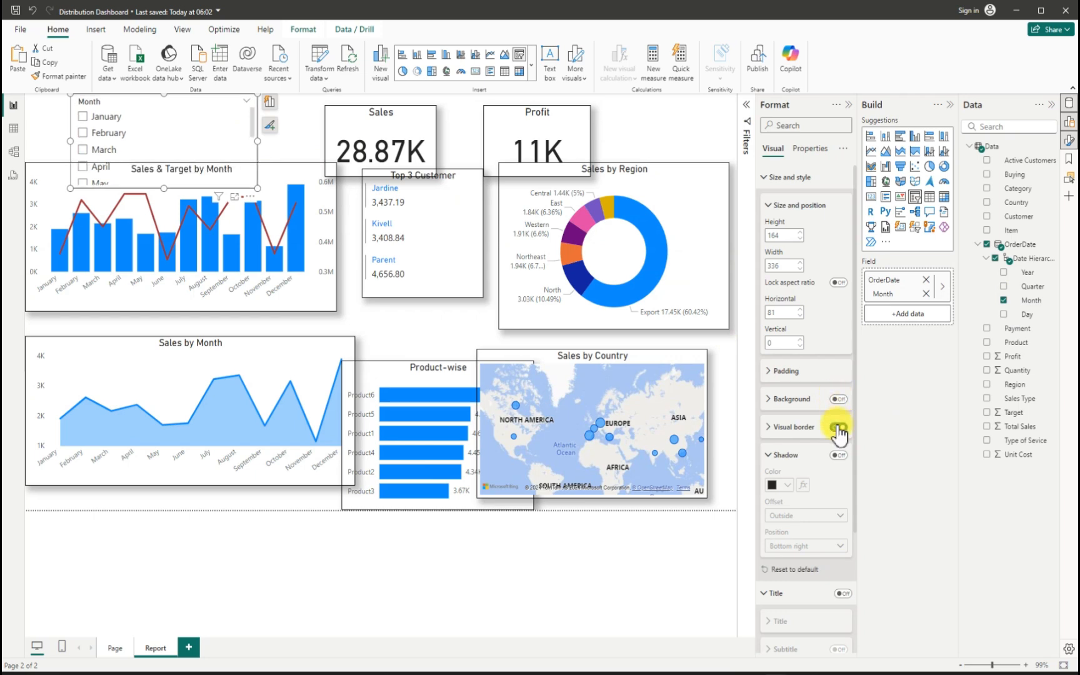
click(839, 458)
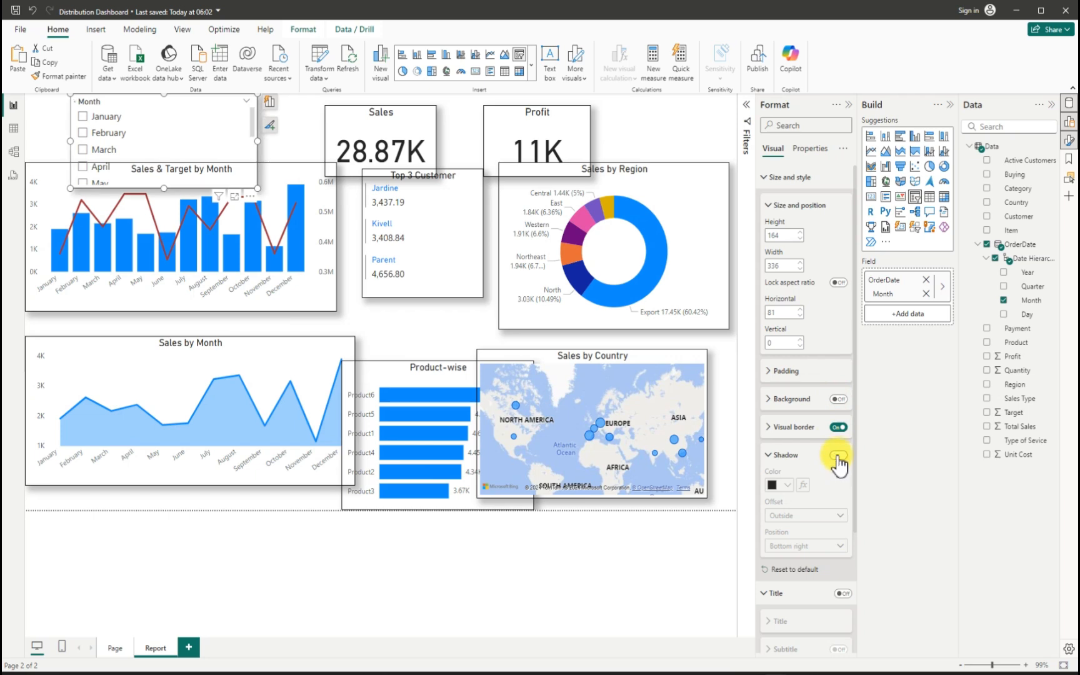
click(804, 549)
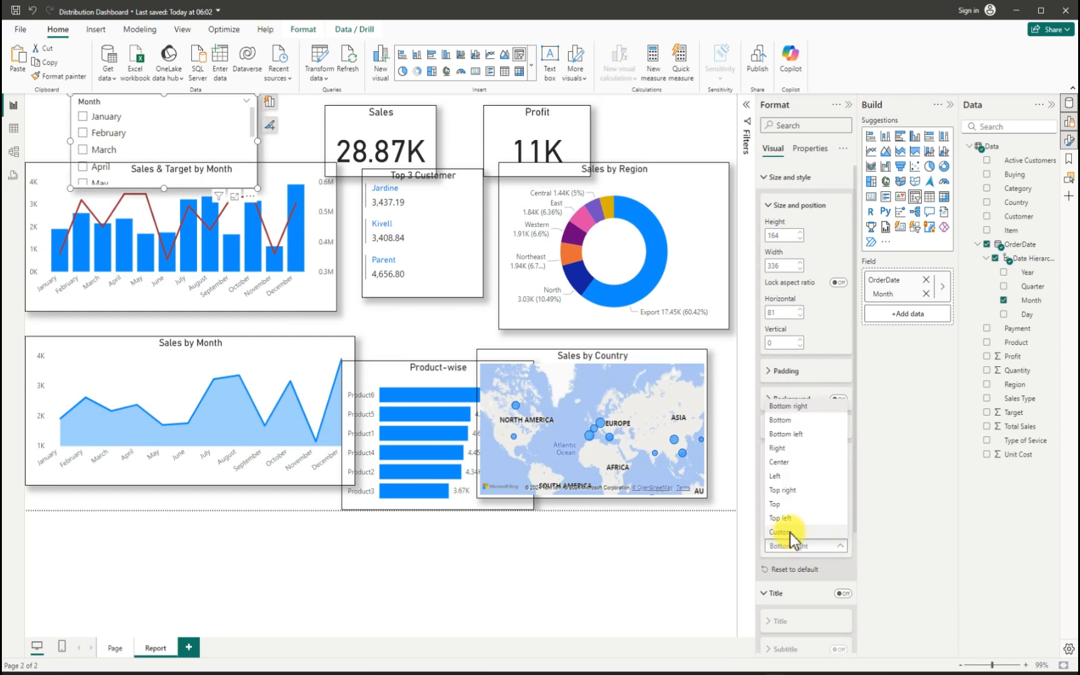
click(797, 546)
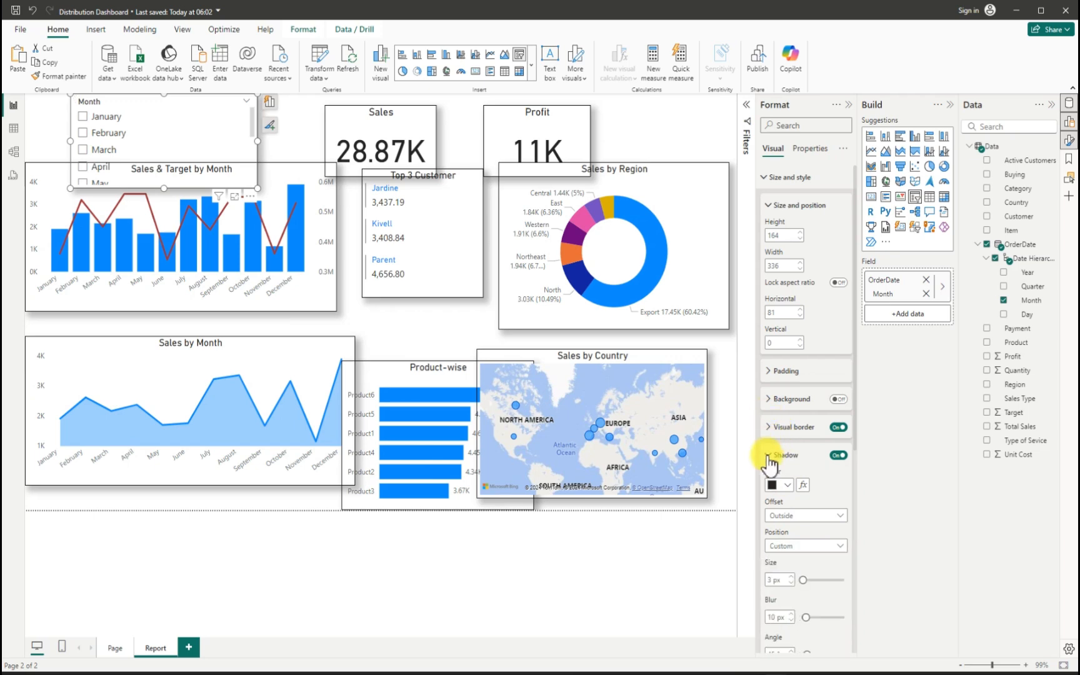
click(769, 461)
scroll(792, 518, down, 2)
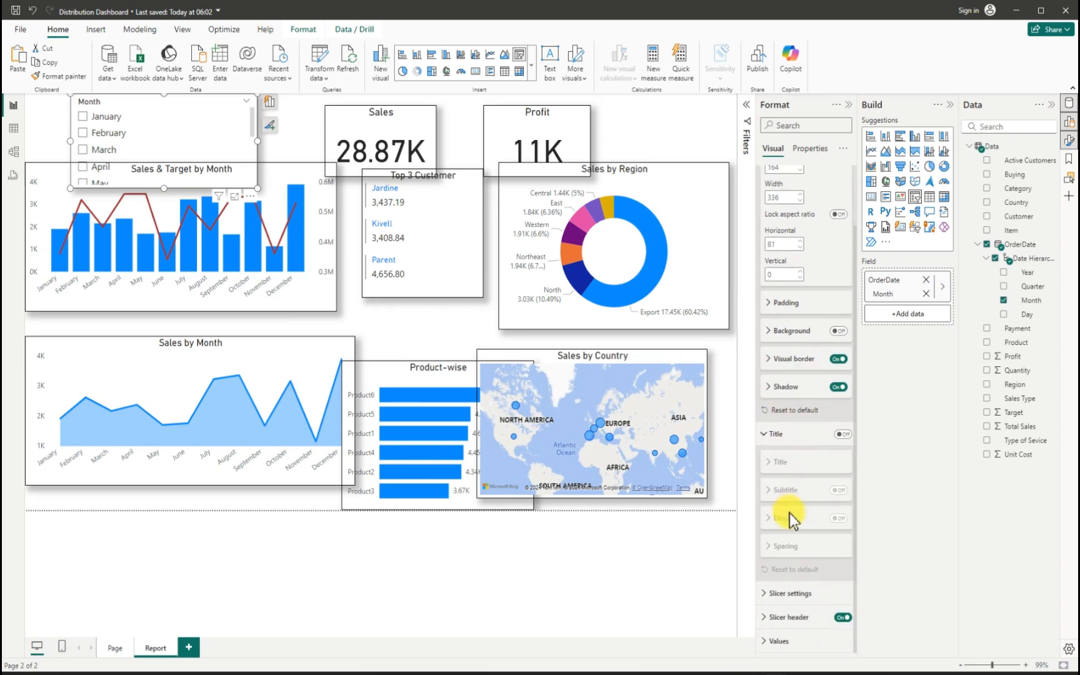
- Set the Month slicer's style to Tile, widened to fit the months in four columns, and save the report
click(766, 597)
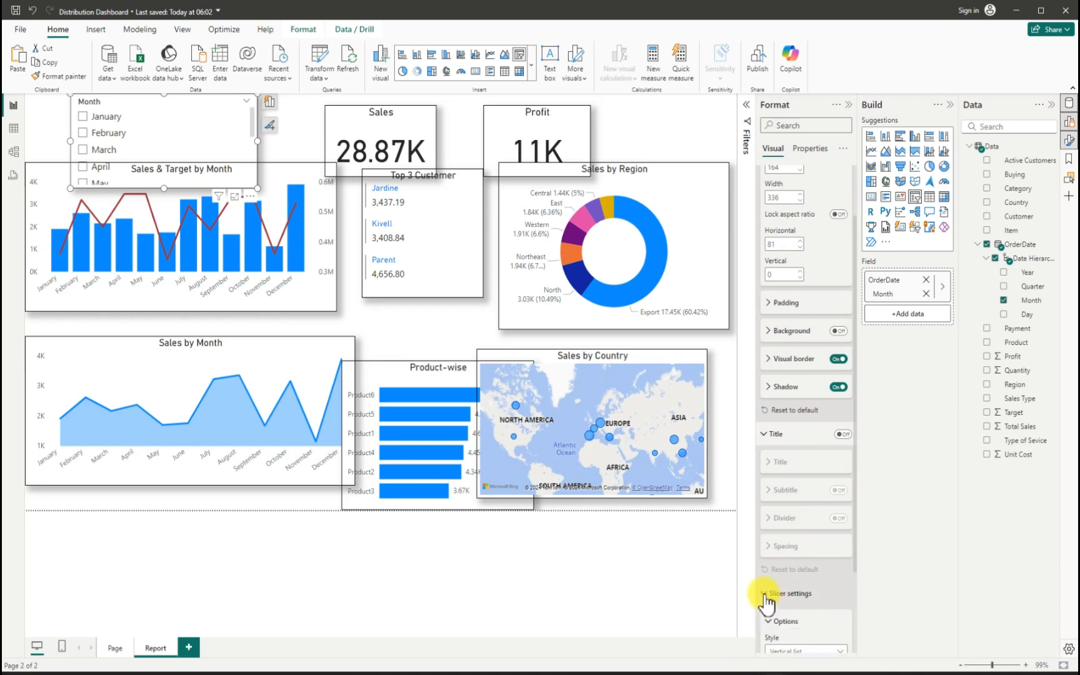
scroll(789, 603, down, 3)
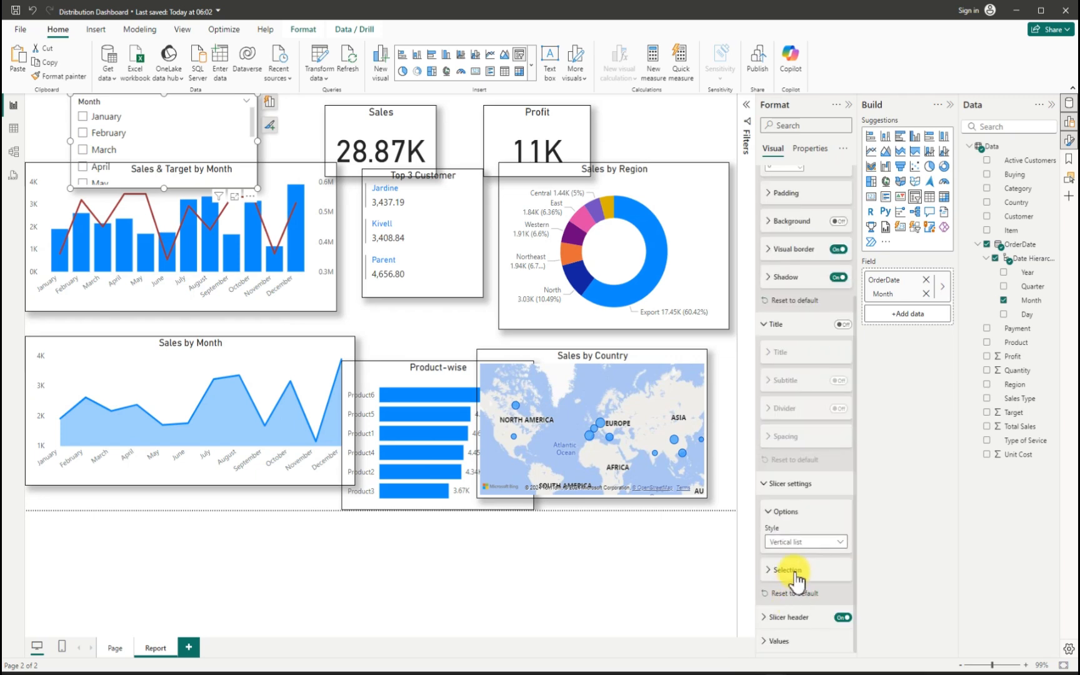
click(838, 542)
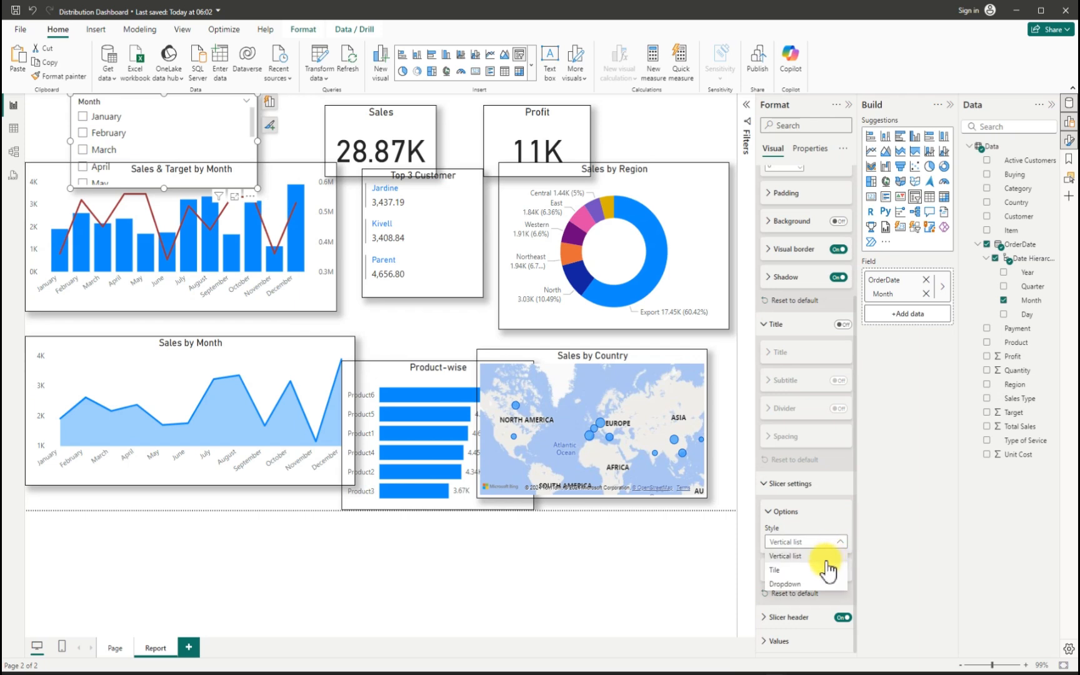
click(782, 571)
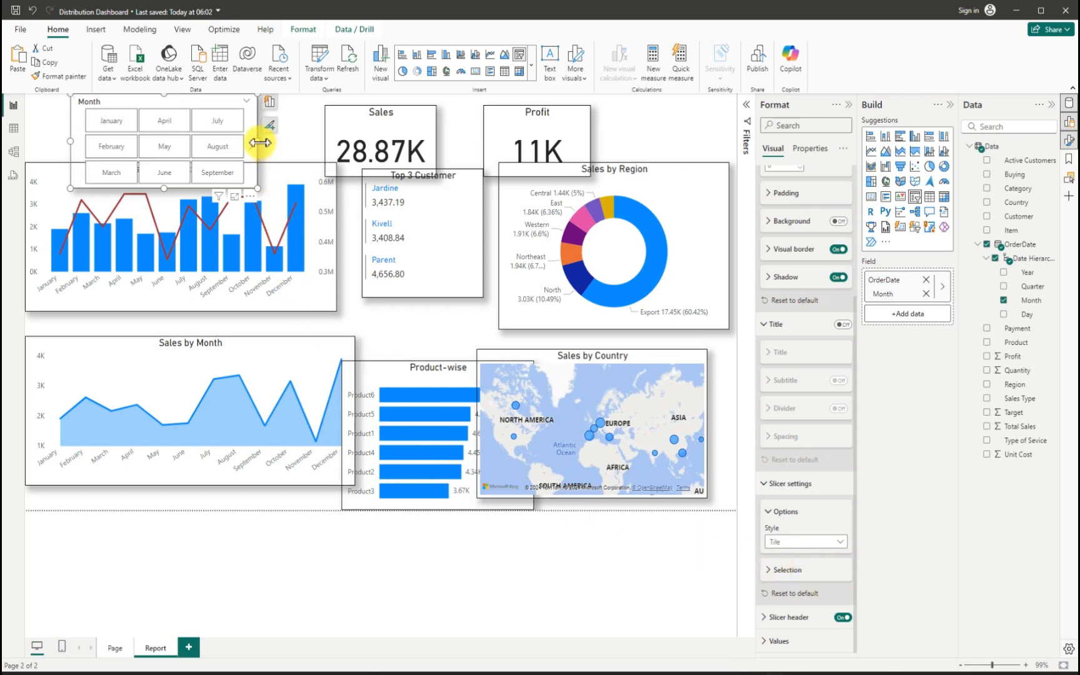
drag(258, 141, 314, 140)
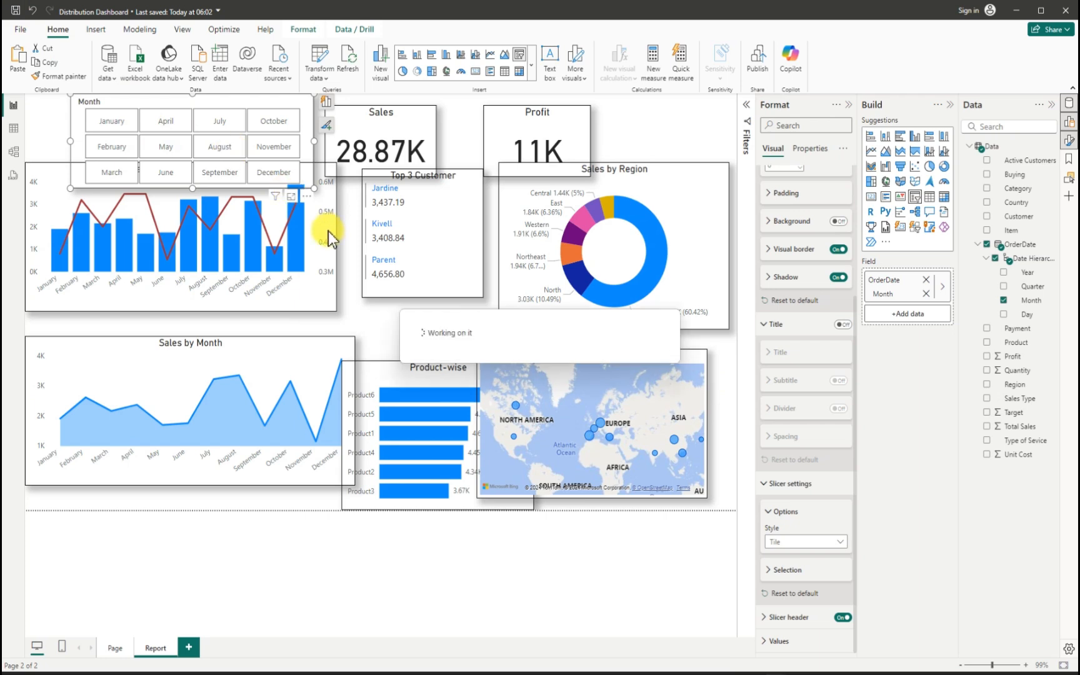
key(ctrl+s)
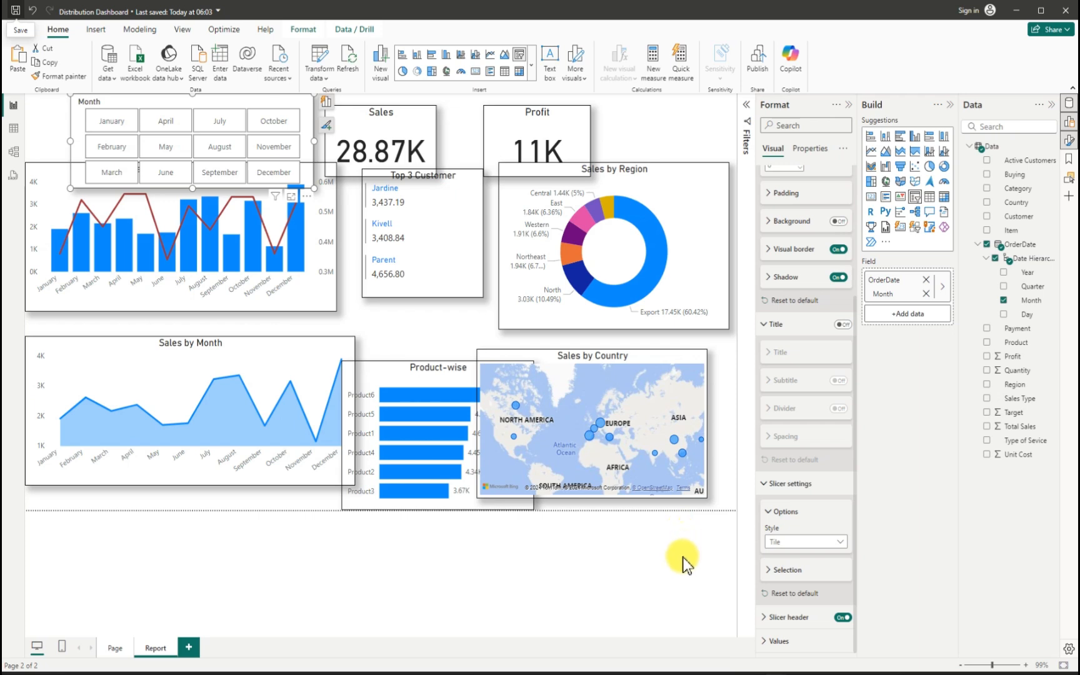
- Collapse the Format, Data and Build panes, then shrink the Sales by Month chart and move it to the report page's lower-left corner
click(849, 105)
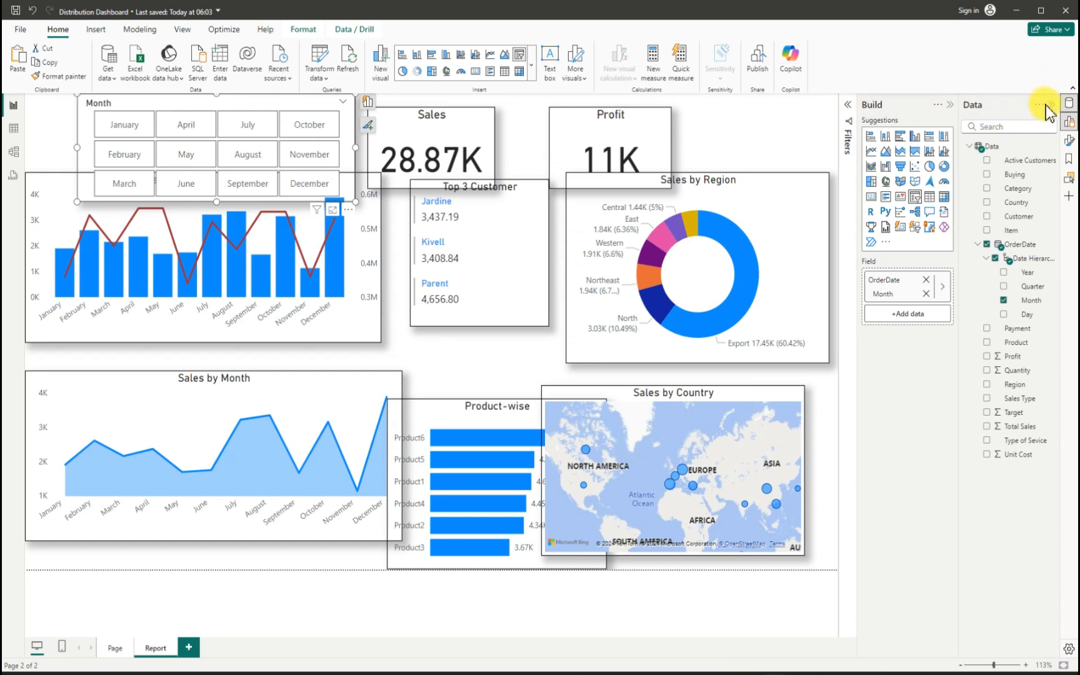
click(1051, 105)
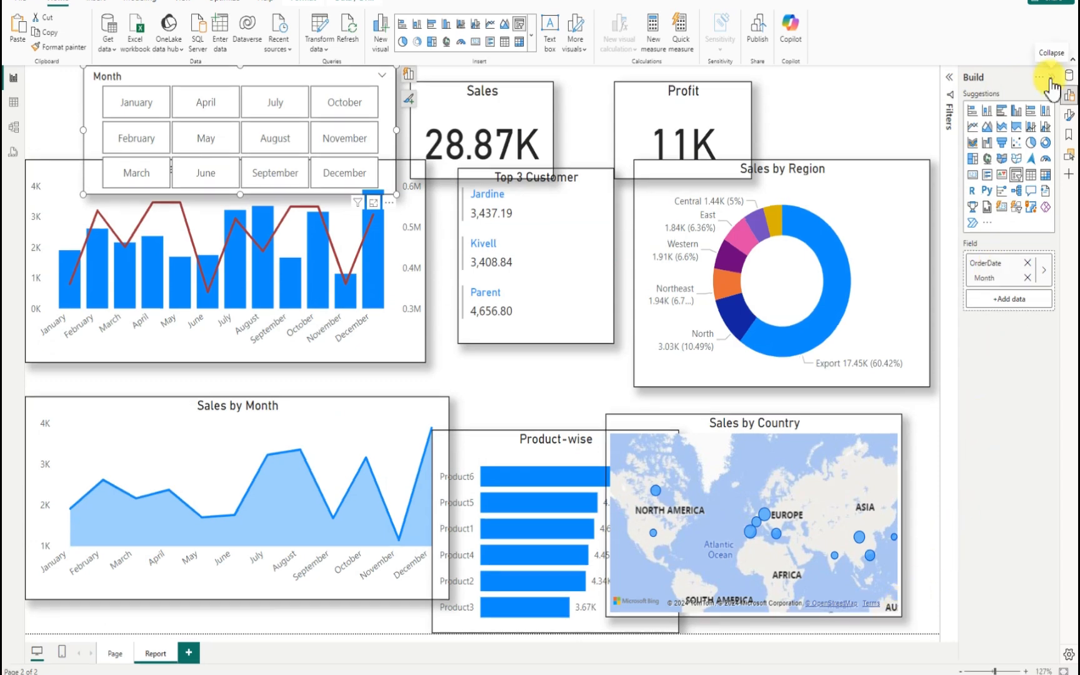
click(1051, 78)
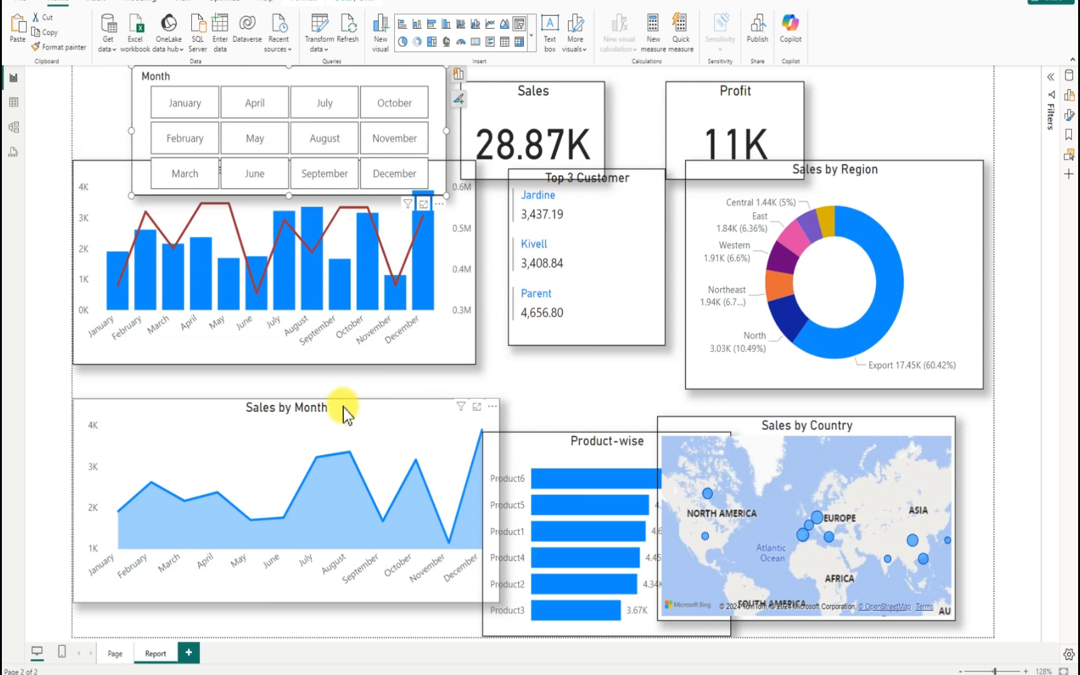
drag(331, 411, 330, 420)
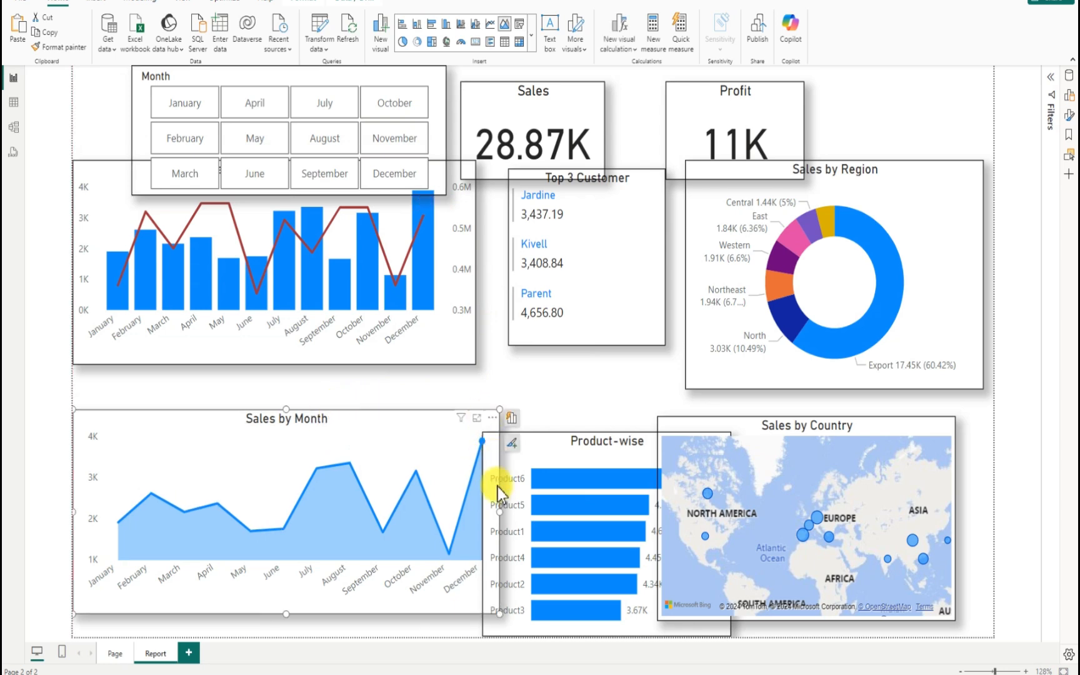
drag(500, 614, 411, 577)
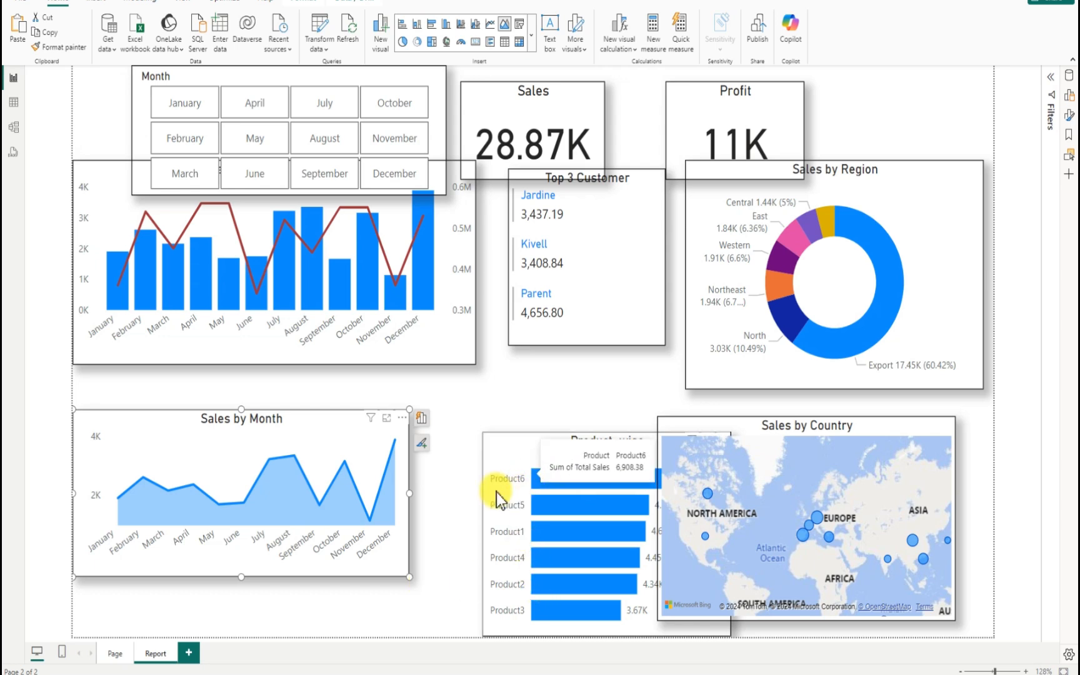
drag(414, 495, 352, 490)
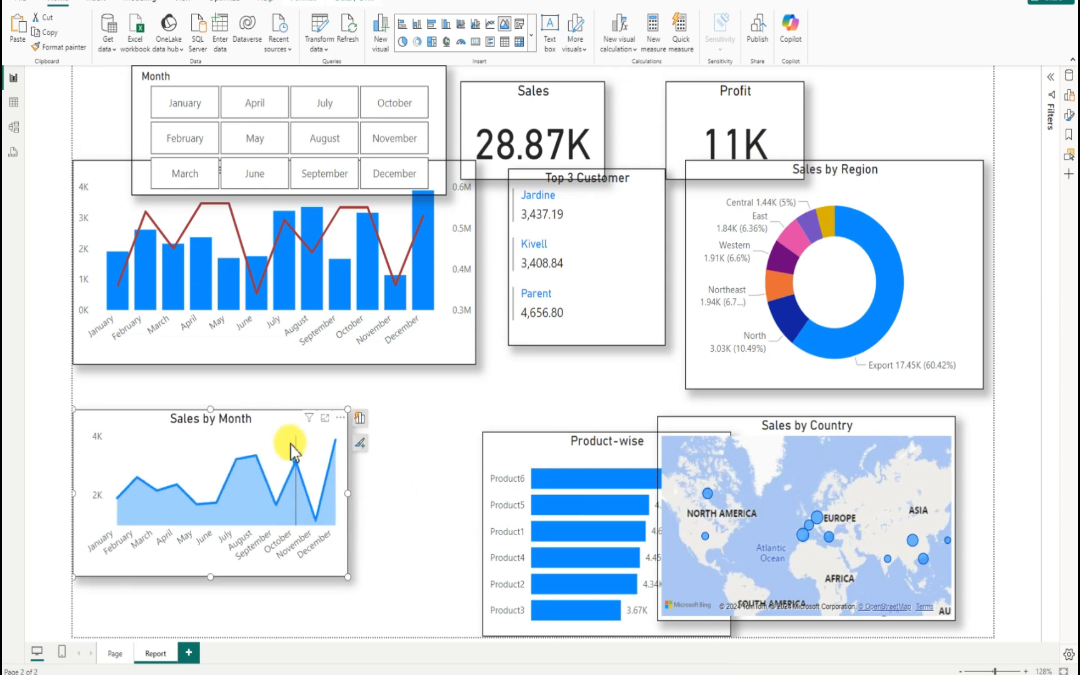
drag(266, 417, 267, 471)
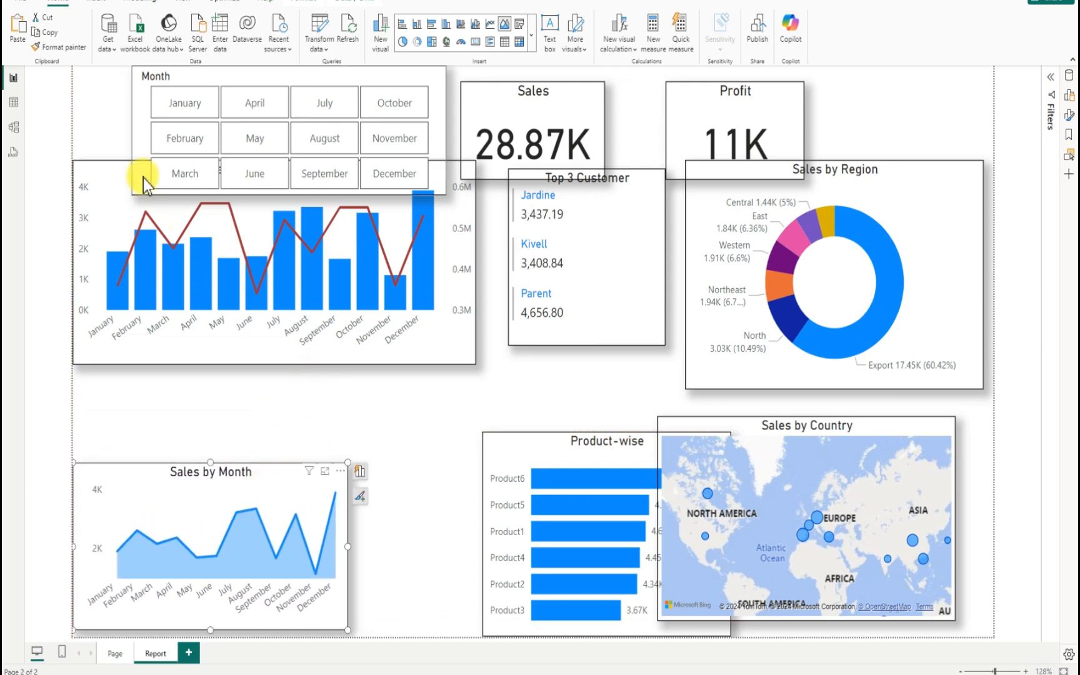
- Move the Sales & Target by Month chart directly above Sales by Month, align their left edges, and narrow the Sales & Target chart
drag(104, 203, 118, 246)
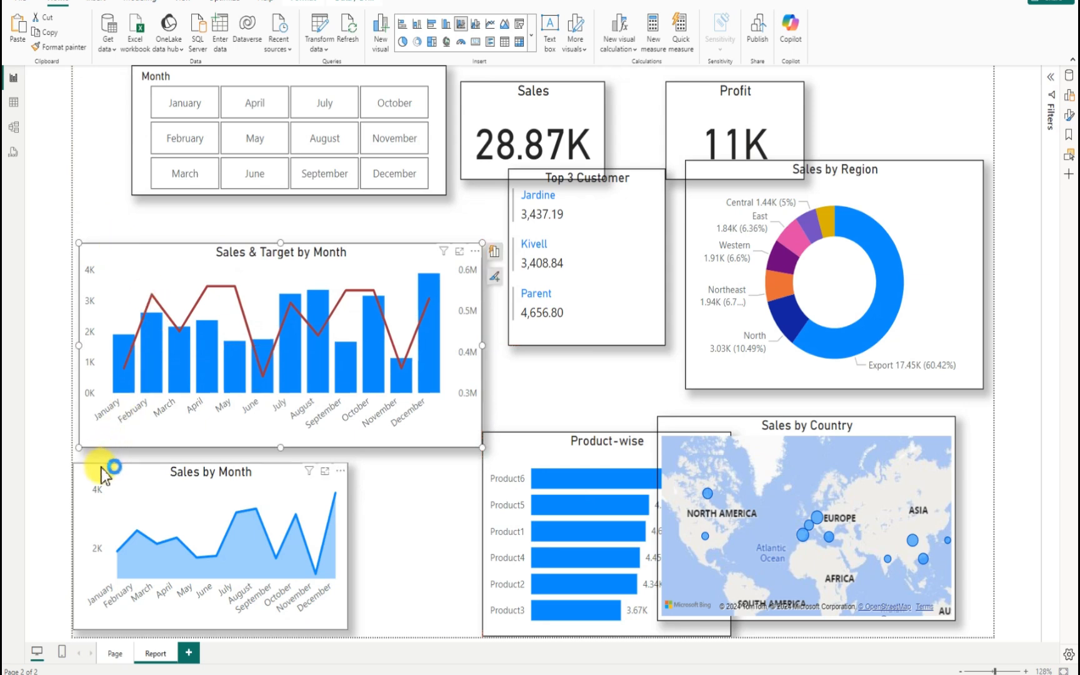
mouse_move(101, 473)
mouse_down()
mouse_move(116, 476)
mouse_move(109, 469)
mouse_up()
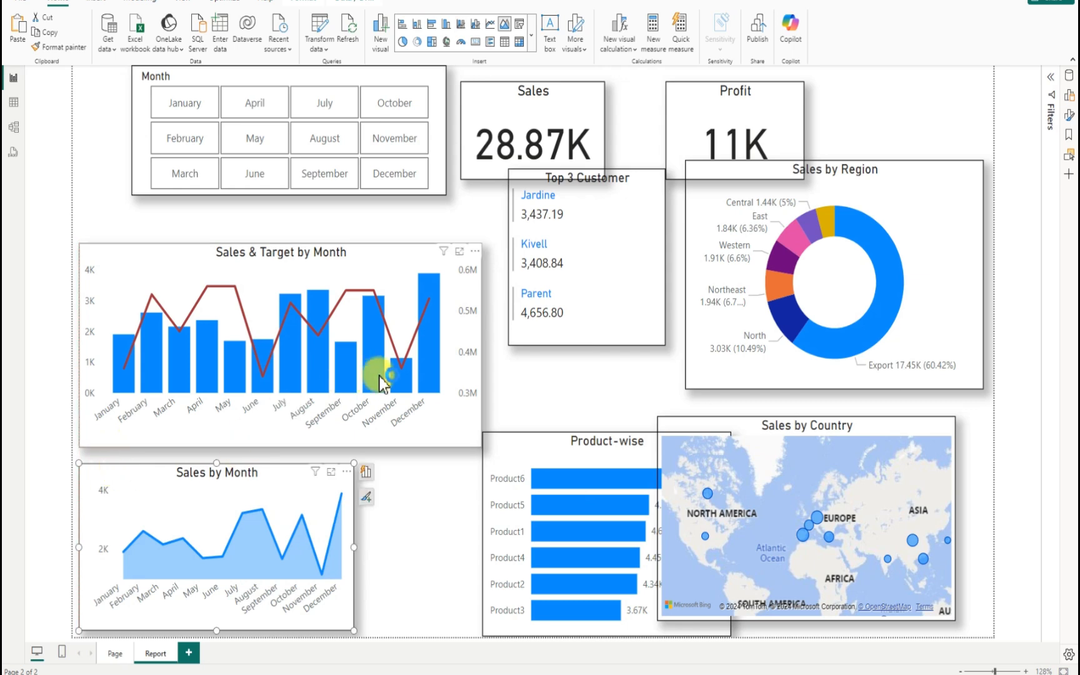
click(478, 445)
drag(410, 440, 358, 456)
click(235, 300)
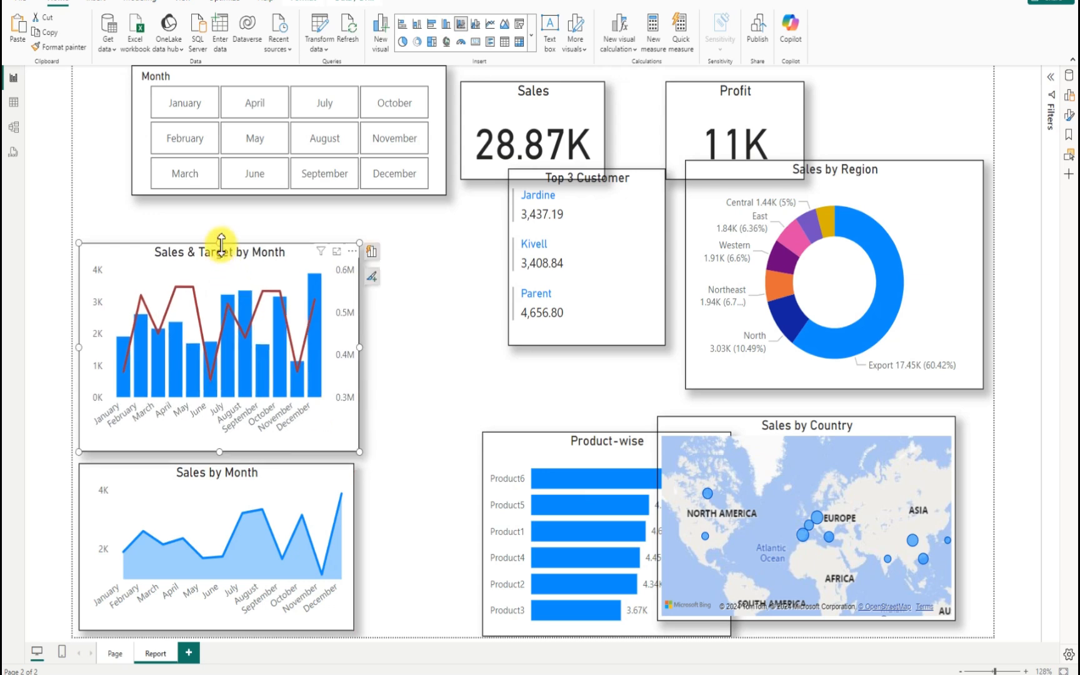
- Reduce the Sales & Target by Month chart's height and widen it and the Sales by Month chart to the same width
drag(218, 243, 221, 282)
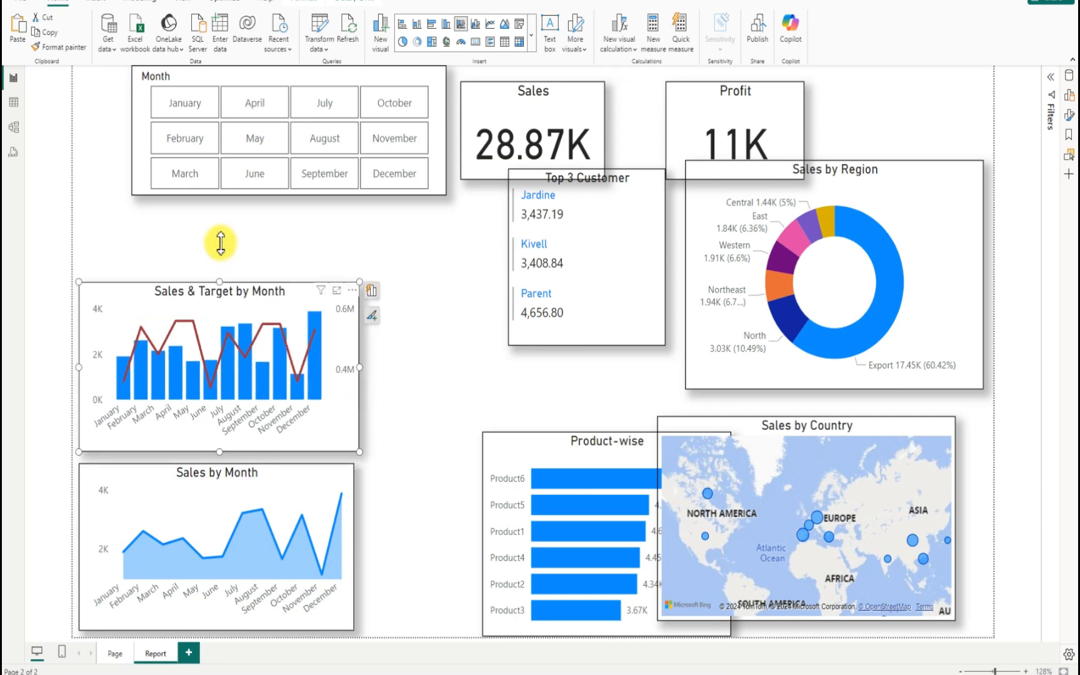
drag(359, 367, 398, 377)
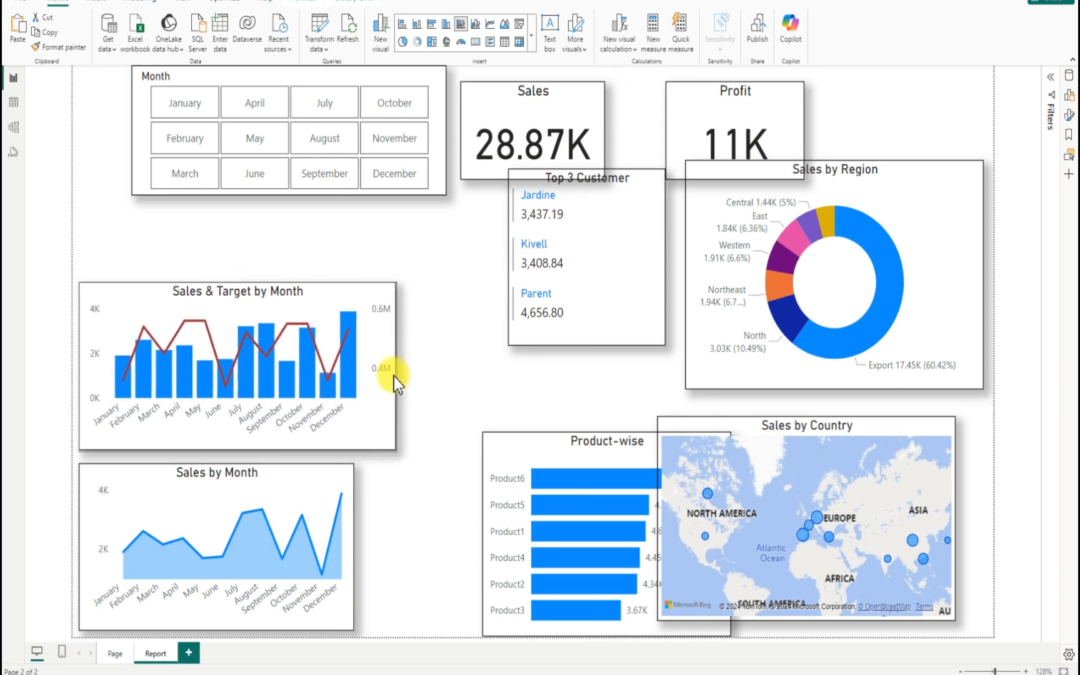
click(394, 376)
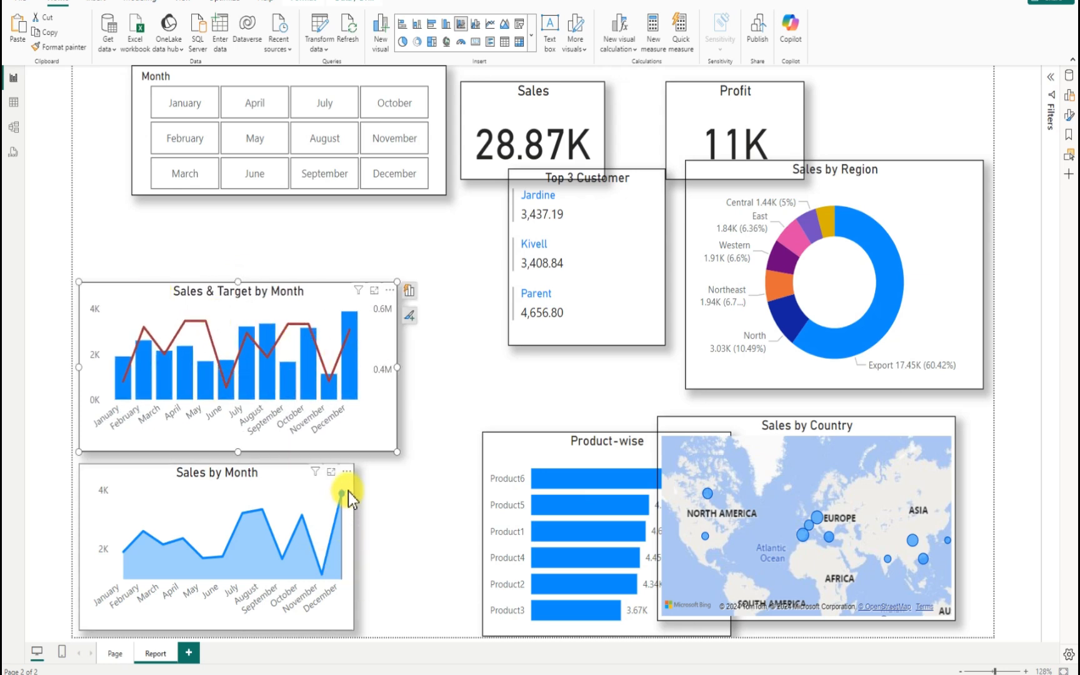
click(356, 560)
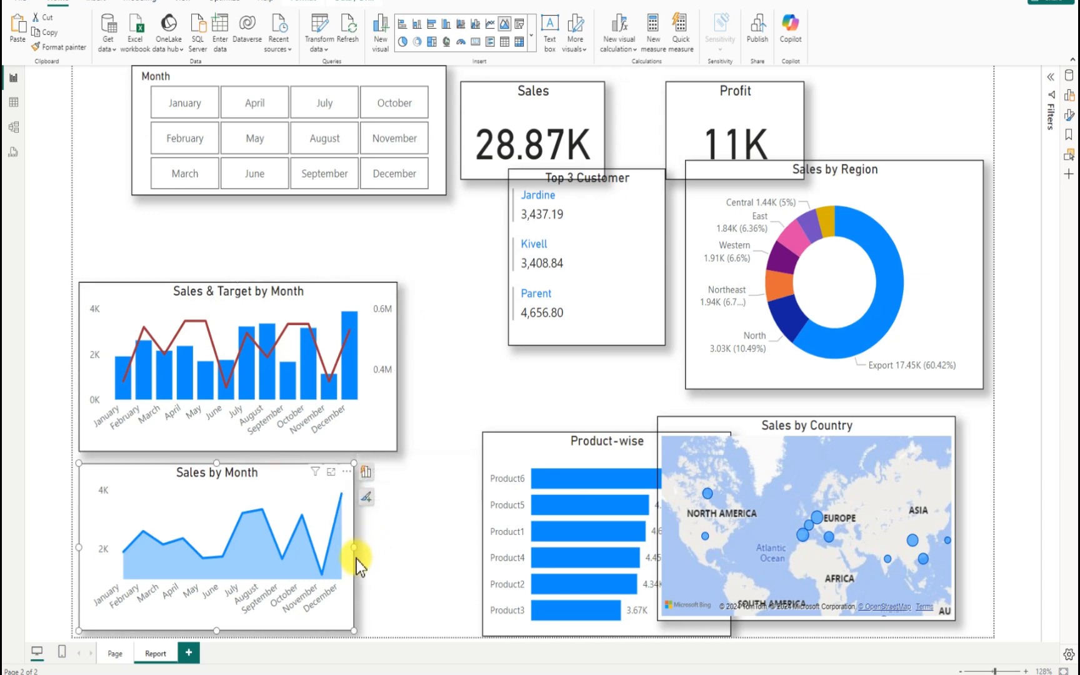
drag(354, 550, 399, 548)
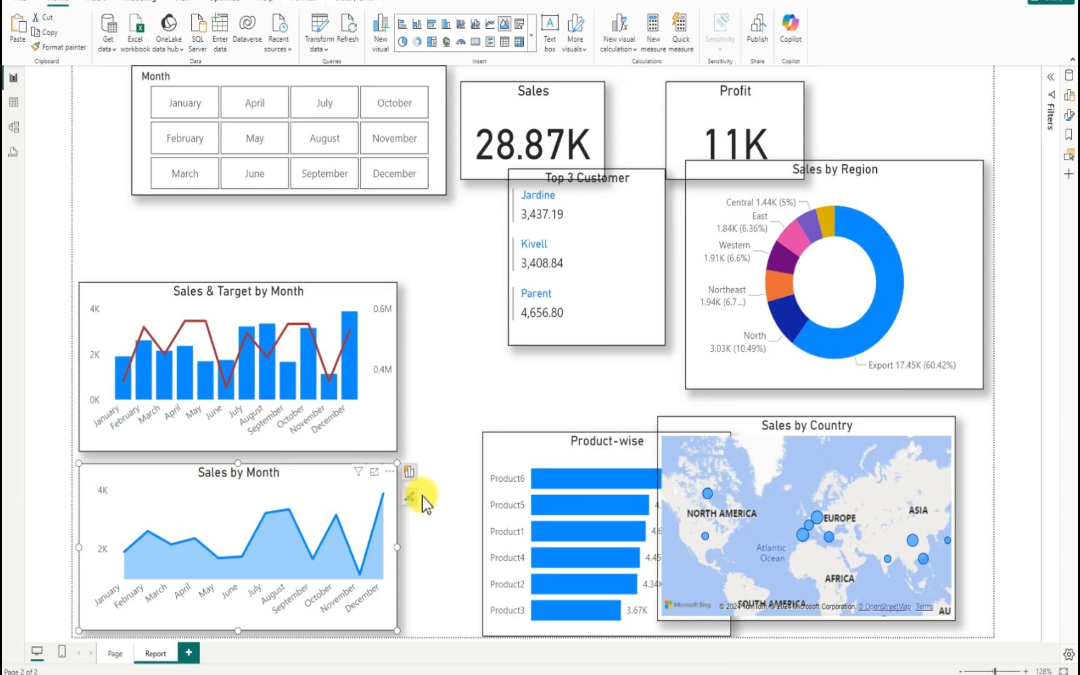
- Move the Month slicer above the Sales & Target by Month chart, shorten it to two tile rows, and page through its months
drag(212, 73, 155, 123)
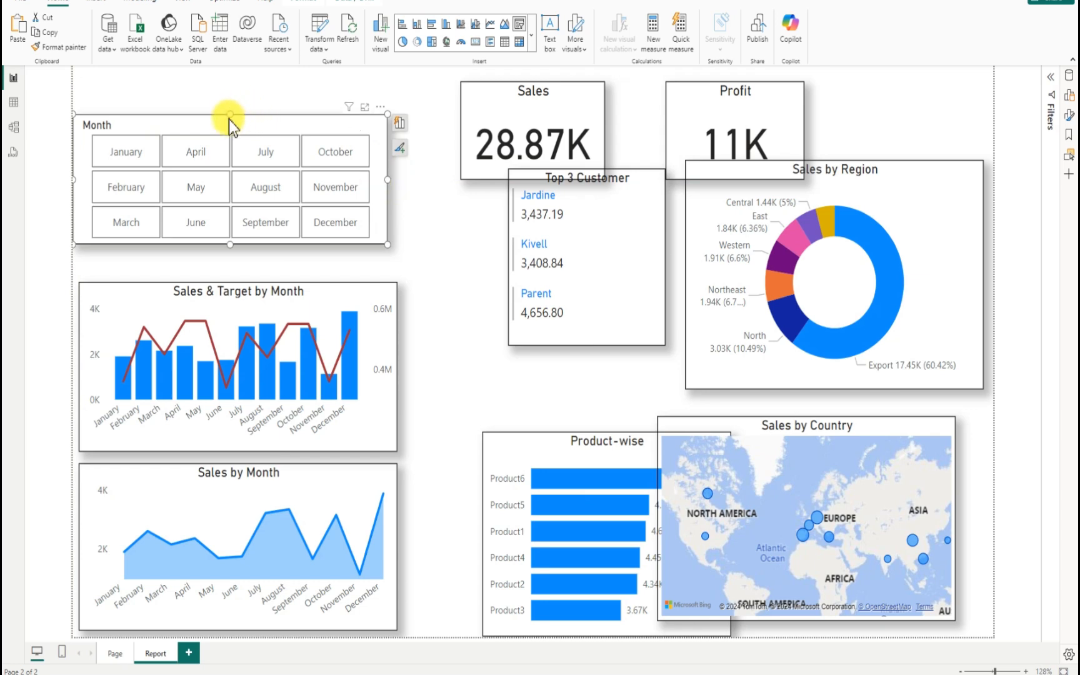
drag(229, 119, 232, 111)
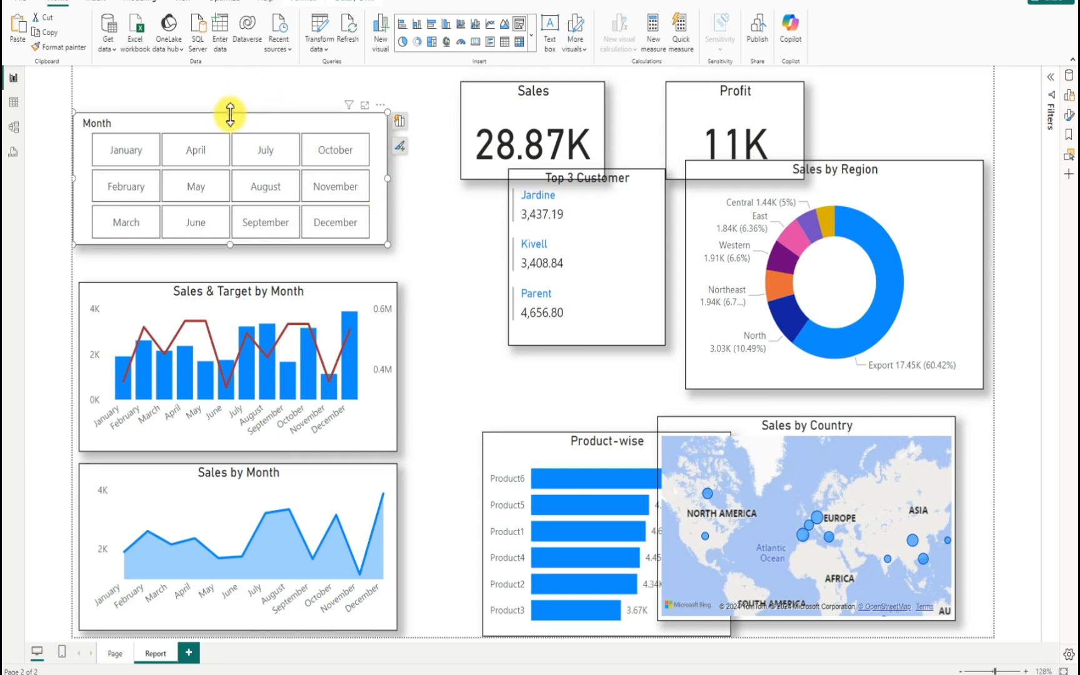
drag(229, 112, 224, 133)
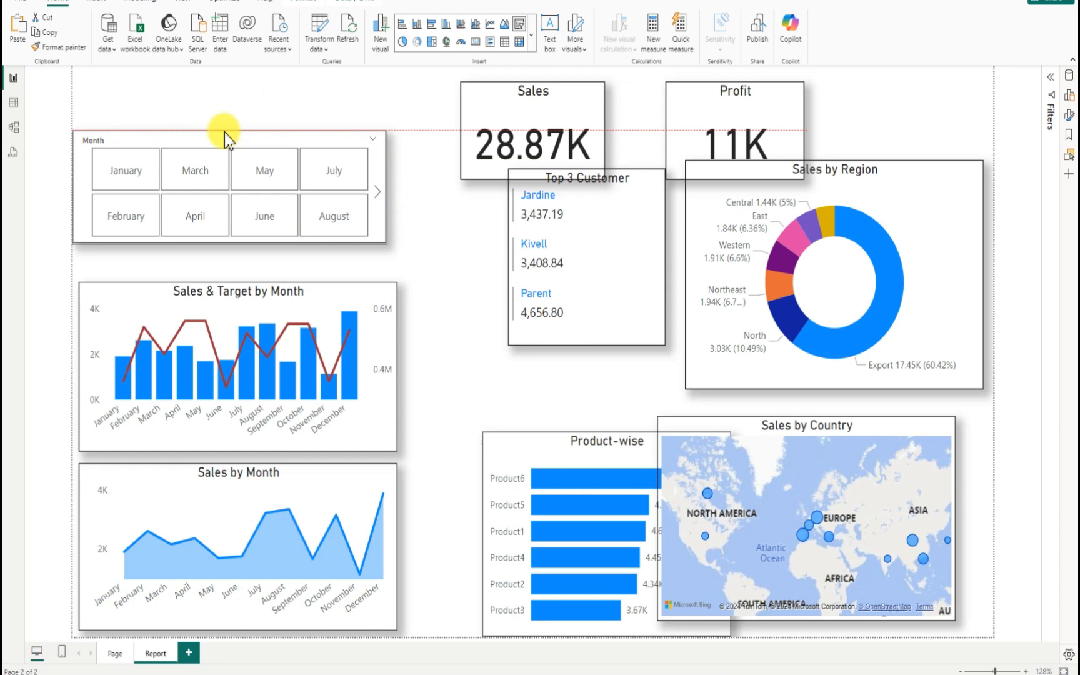
click(381, 198)
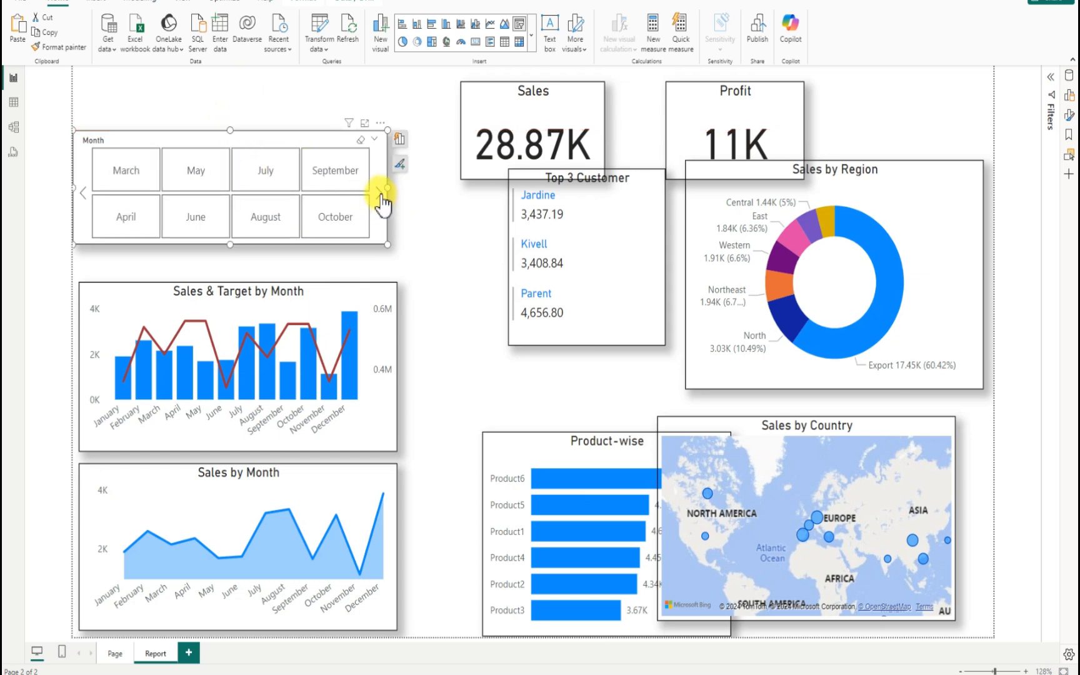
click(380, 198)
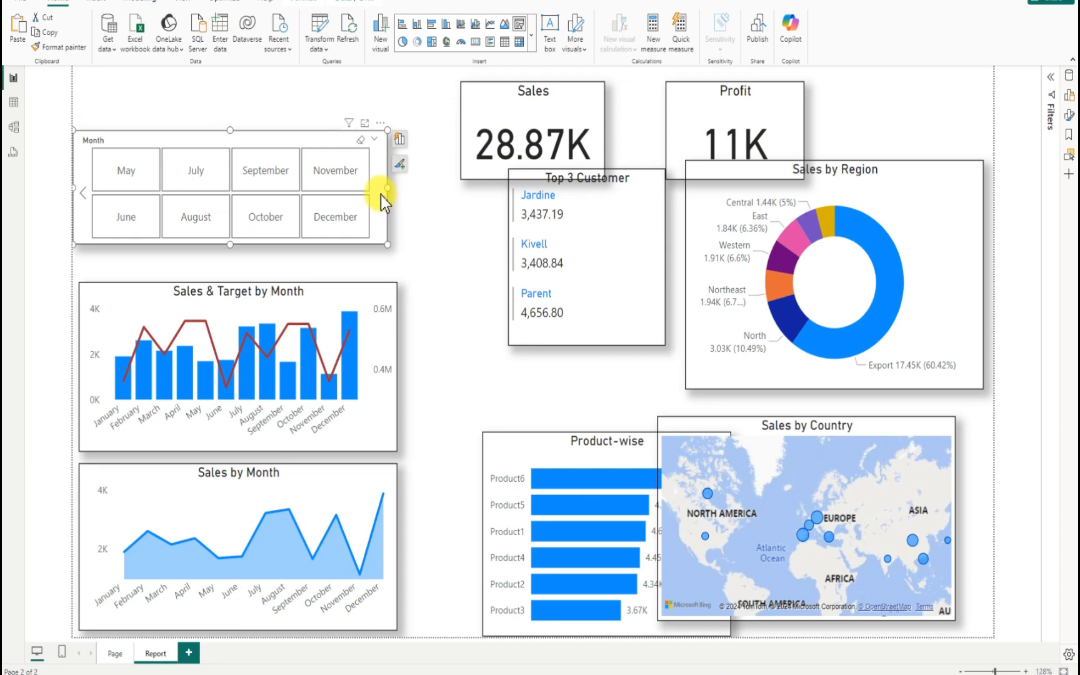
click(83, 194)
click(83, 194)
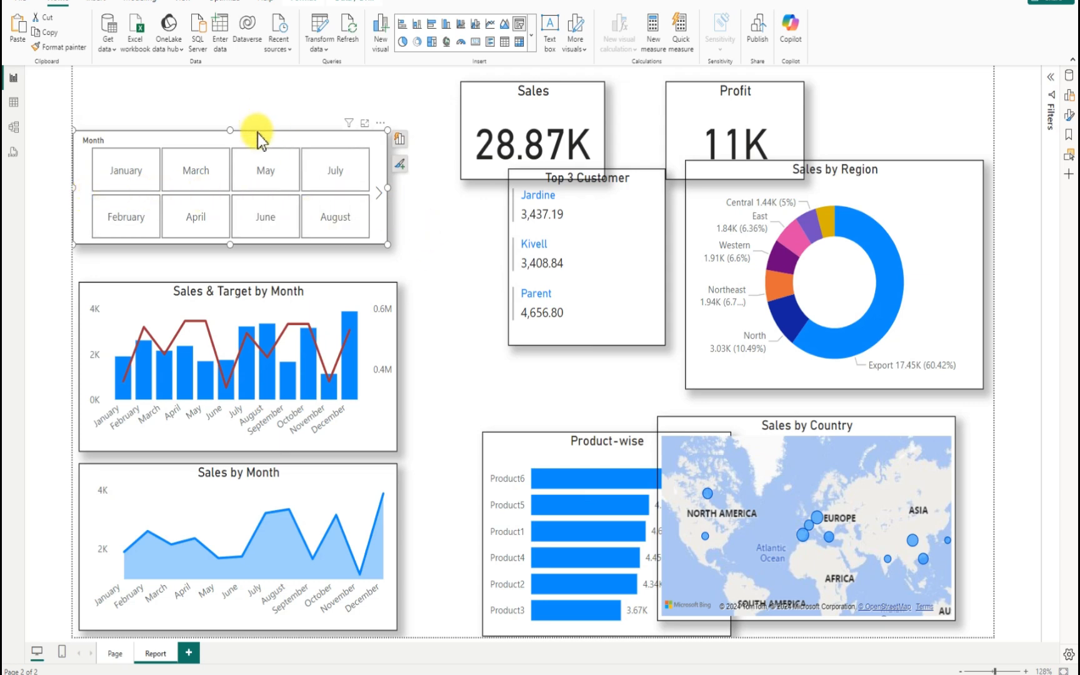
- Align the Month slicer's left edge with the Sales & Target by Month chart and widen it to match that chart
drag(258, 137, 261, 153)
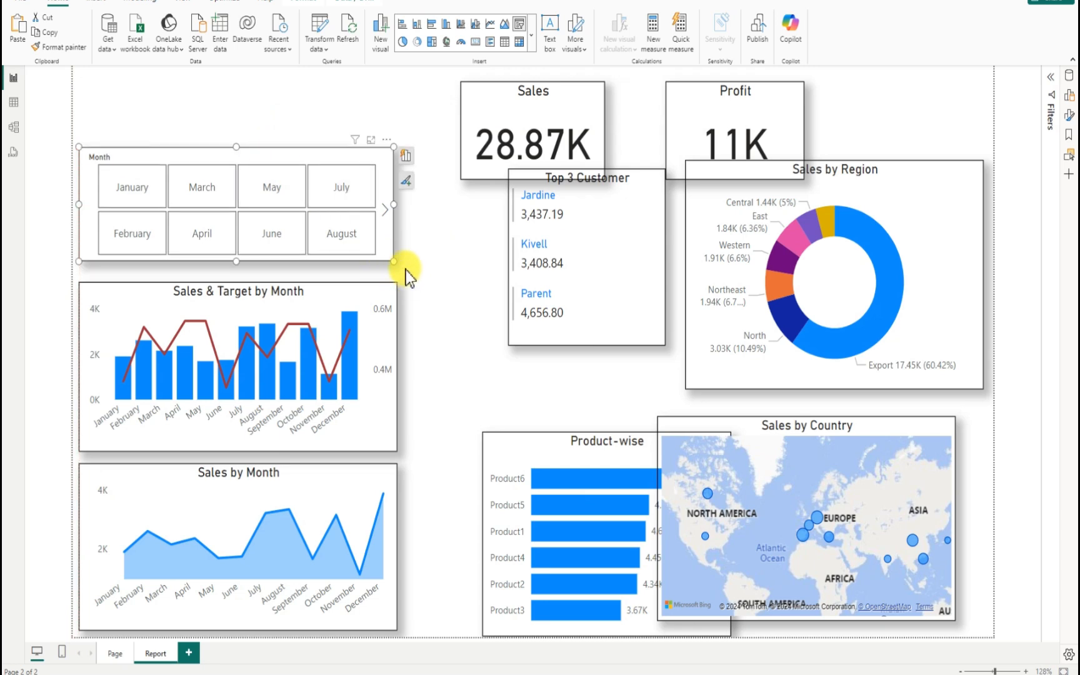
drag(394, 204, 401, 208)
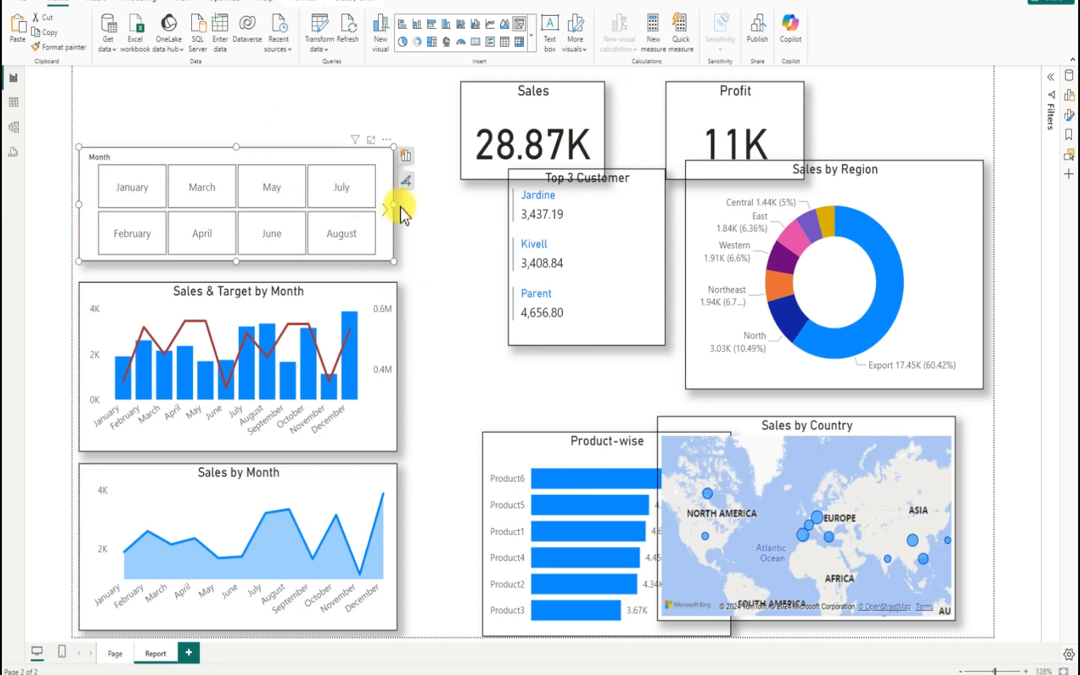
click(448, 343)
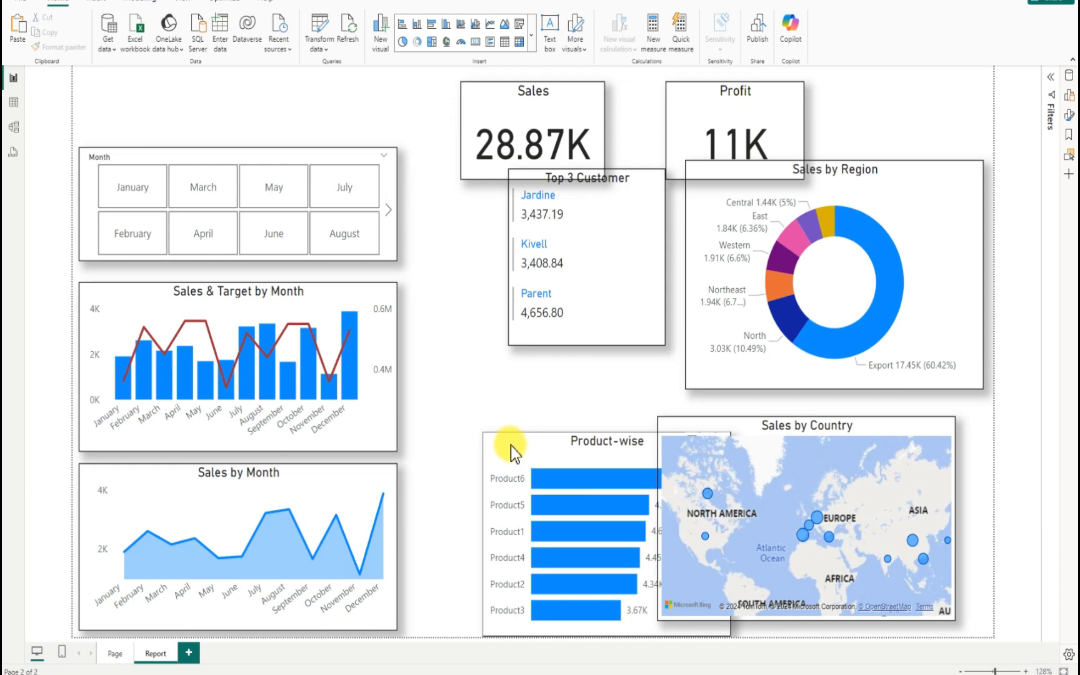
- Place the Product-wise chart beside Sales by Month and resize it so both charts' upper and lower edges line up
drag(439, 447, 448, 445)
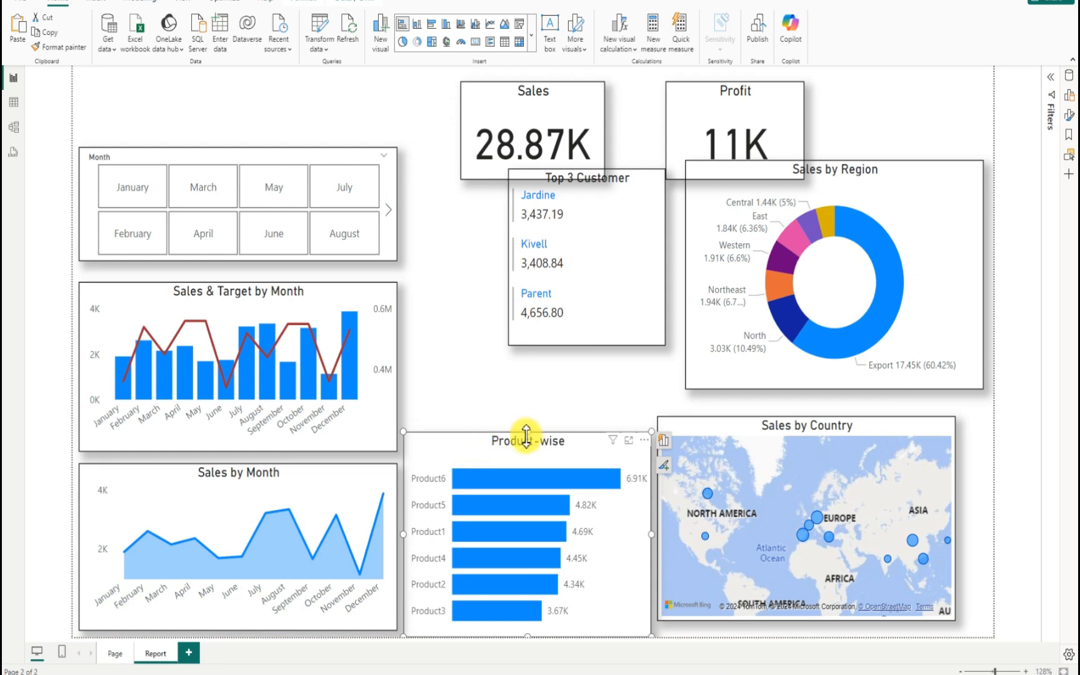
drag(531, 437, 529, 472)
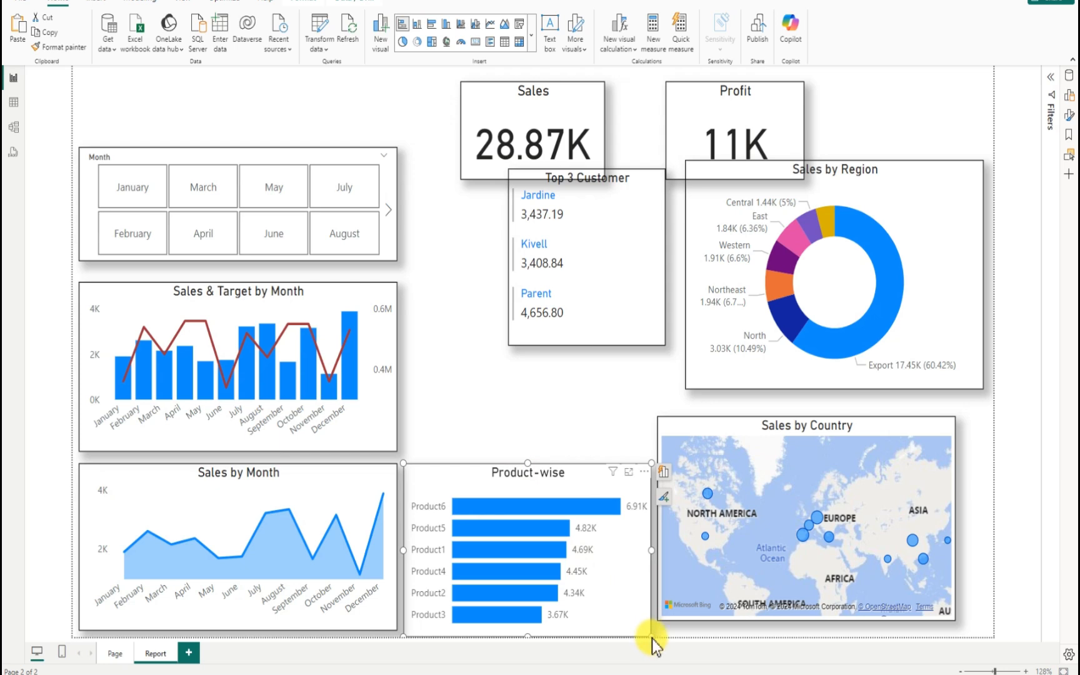
drag(651, 636, 647, 628)
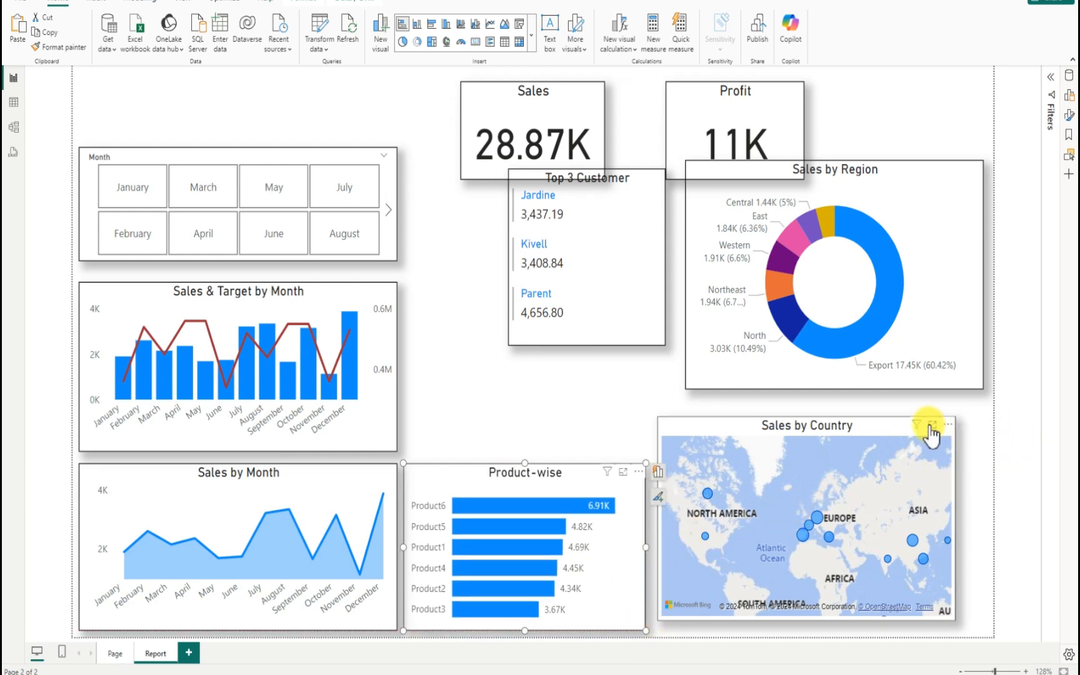
- Move the Sales by Country map toward the page's lower-right corner and reduce its height to match the Product-wise chart
mouse_move(913, 435)
mouse_down()
mouse_move(924, 437)
mouse_move(907, 434)
mouse_up()
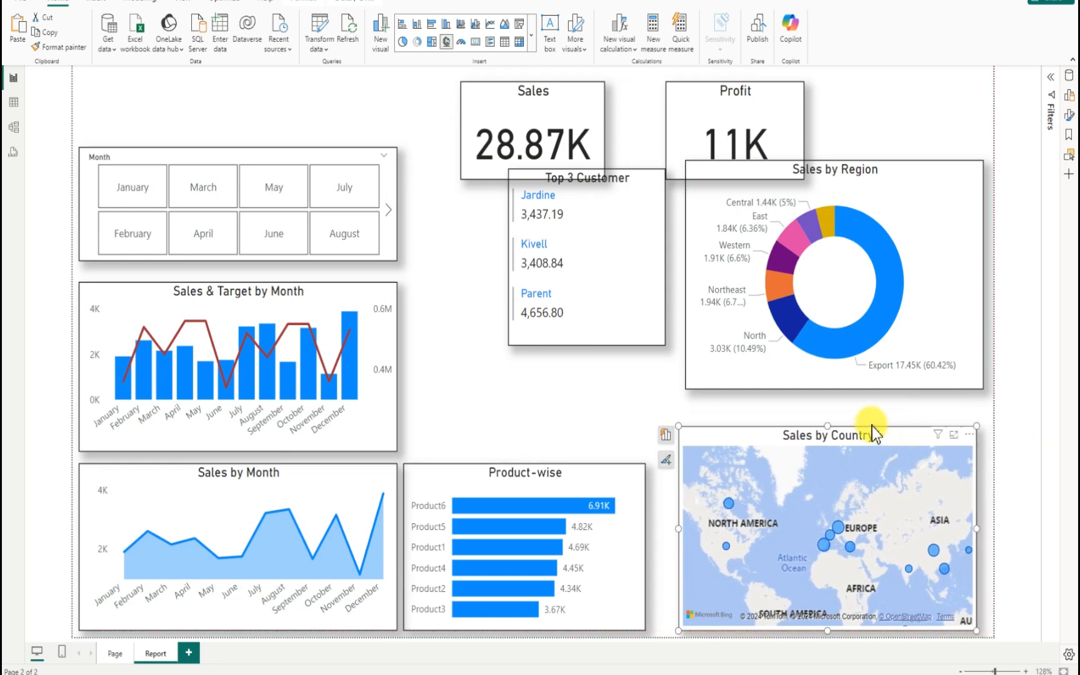
drag(827, 435, 824, 462)
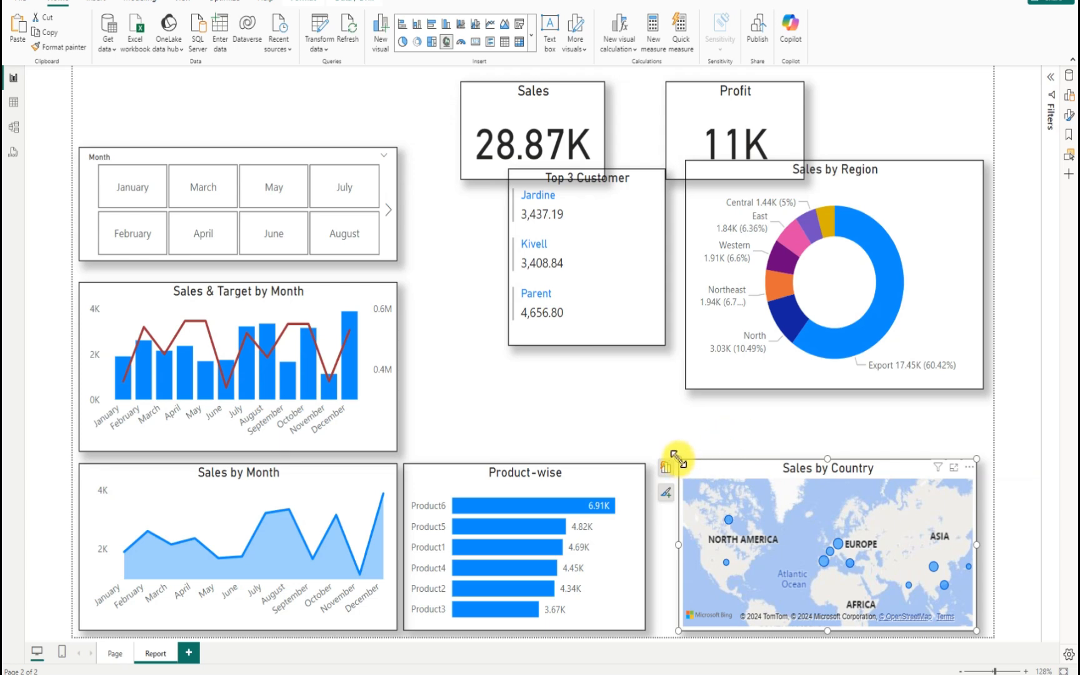
drag(678, 459, 678, 464)
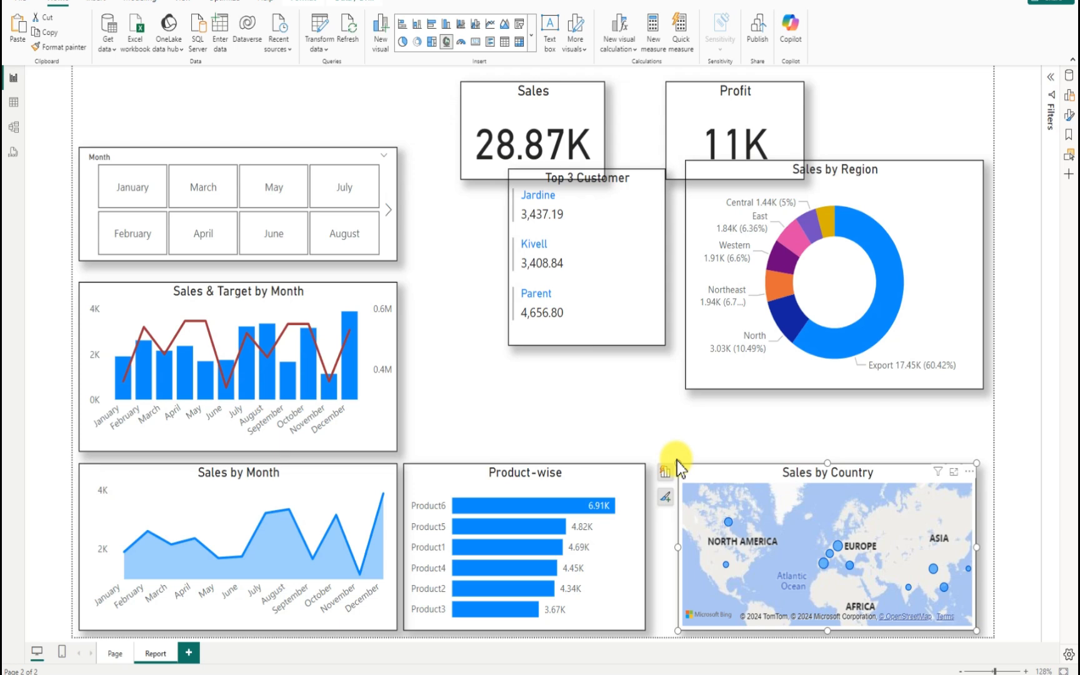
click(616, 378)
- Move the Sales card to the page's upper edge, then place the Top 3 Customer card beside the Month slicer and narrow it
drag(524, 175, 496, 158)
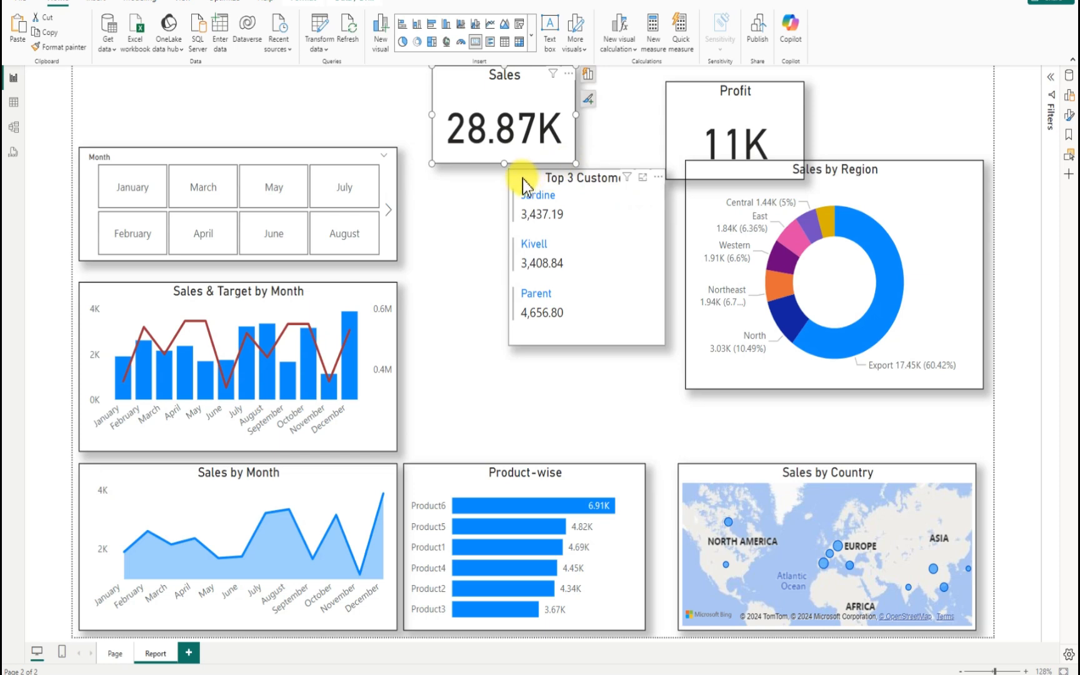
drag(521, 176, 431, 195)
drag(574, 271, 528, 279)
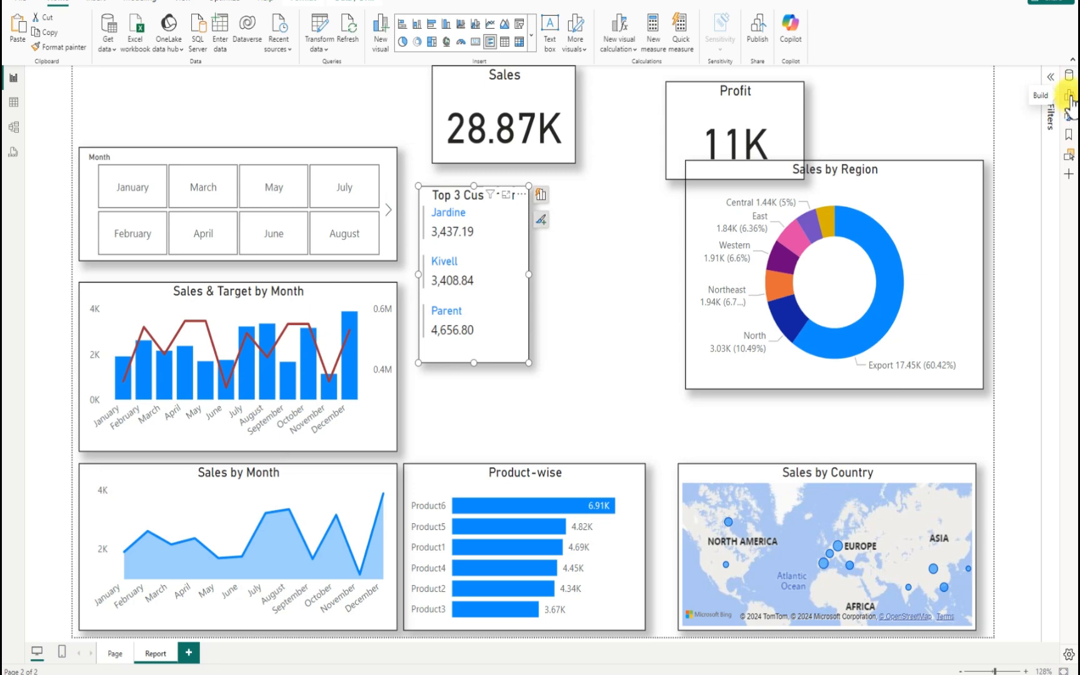
- Add a Region slicer beside the Top 3 Customer card and extend its height to fit all the region options
click(586, 268)
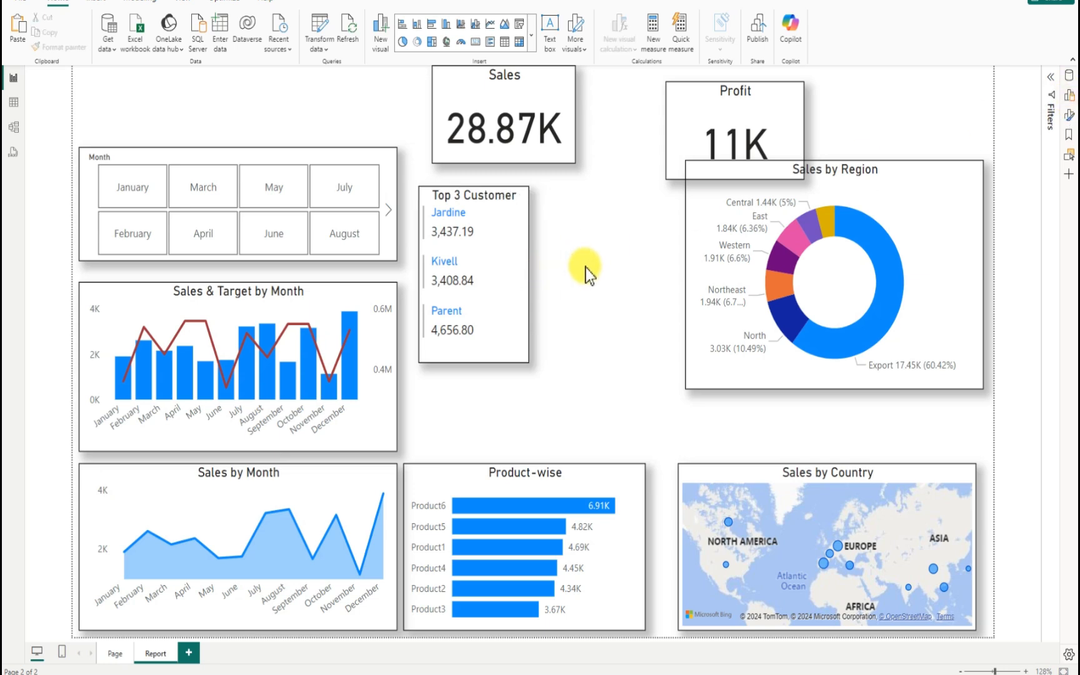
click(1069, 95)
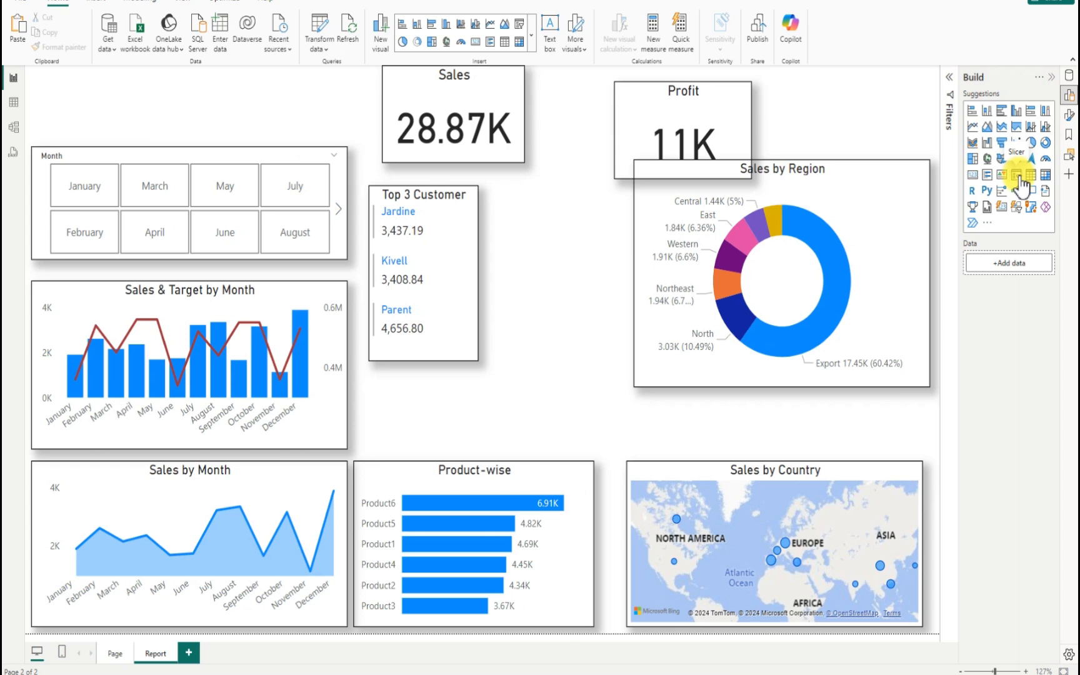
click(1018, 176)
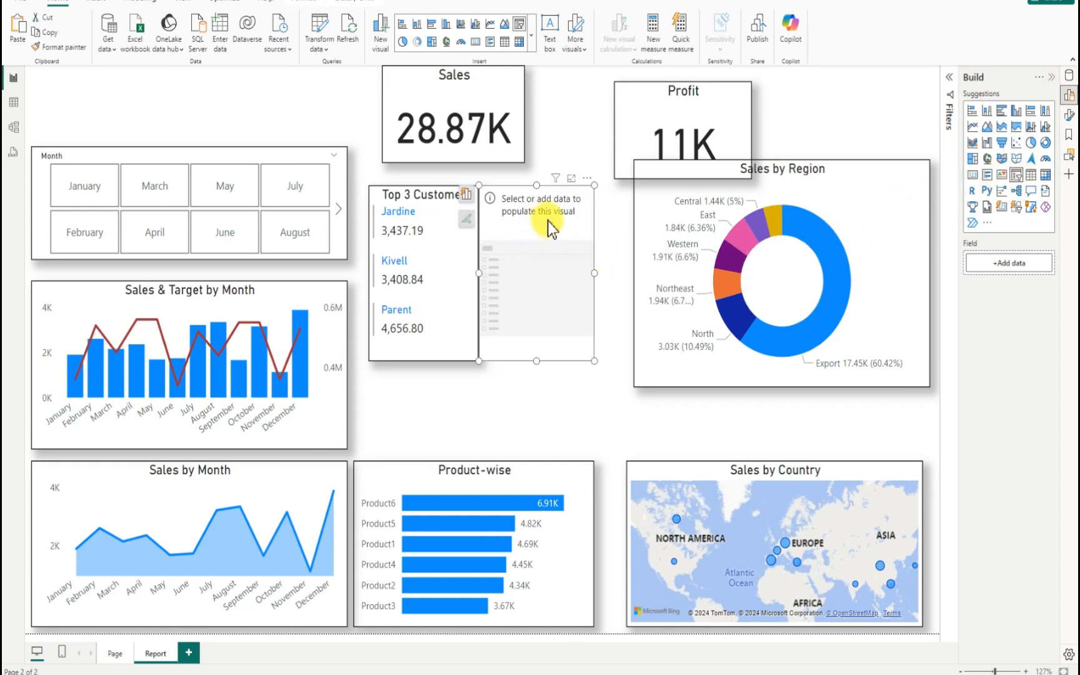
drag(550, 228, 560, 228)
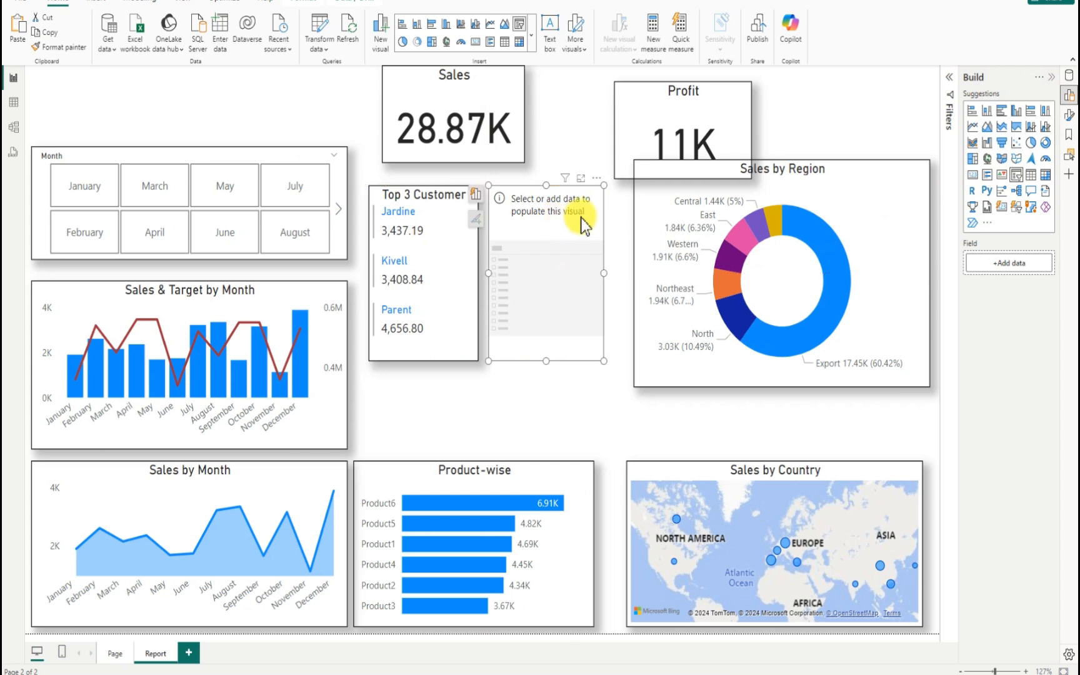
click(1069, 76)
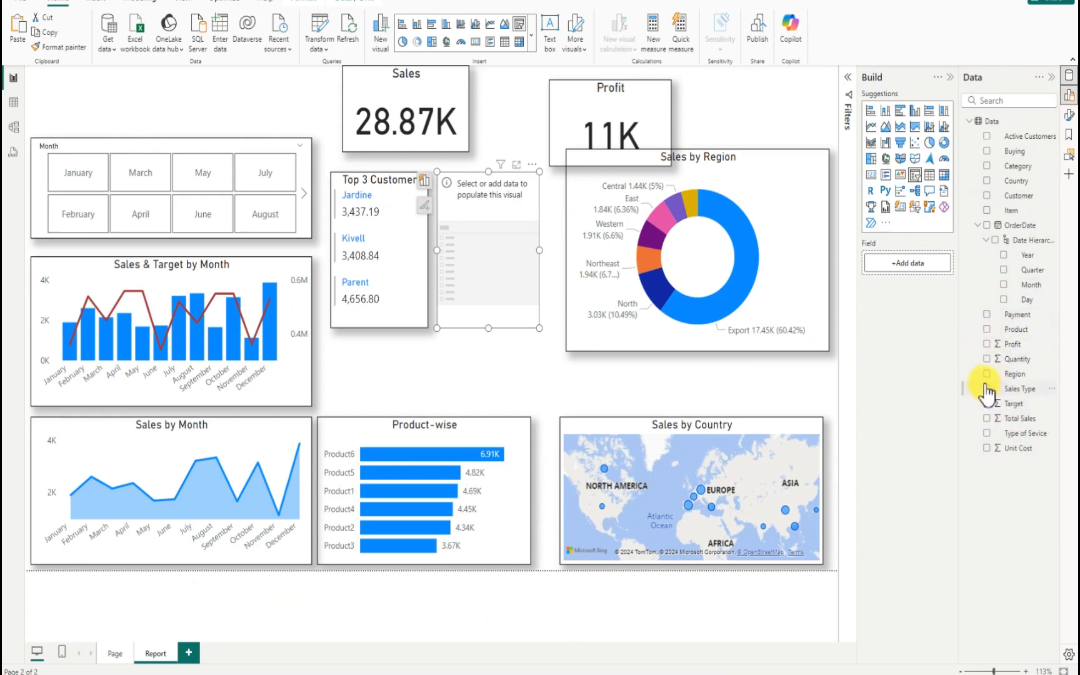
click(988, 374)
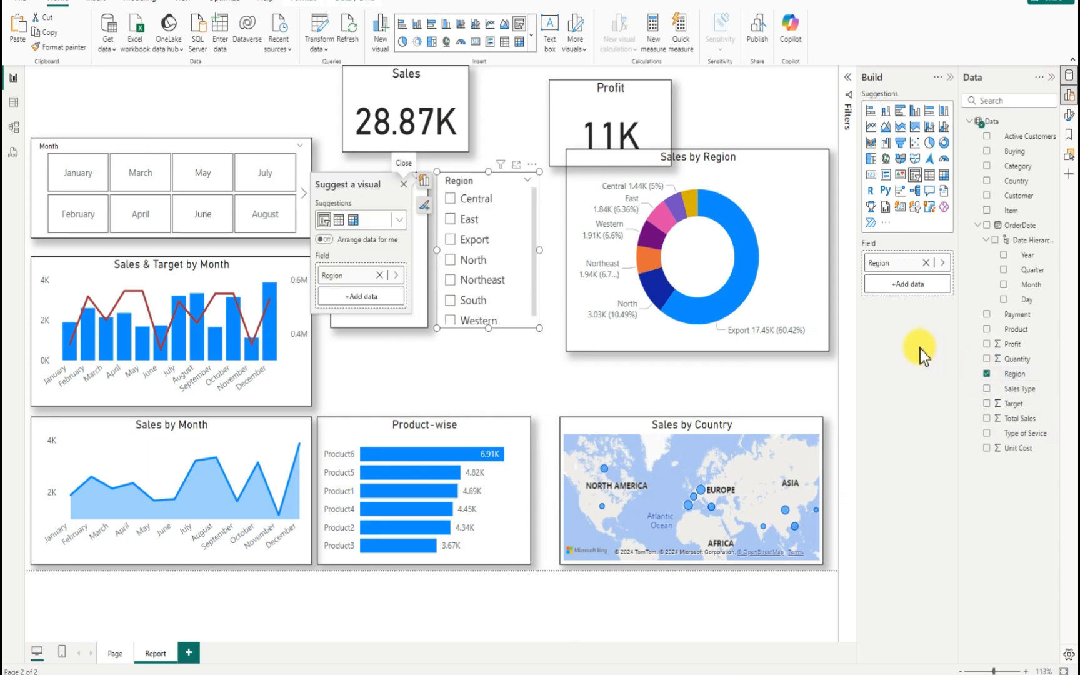
drag(490, 327, 484, 334)
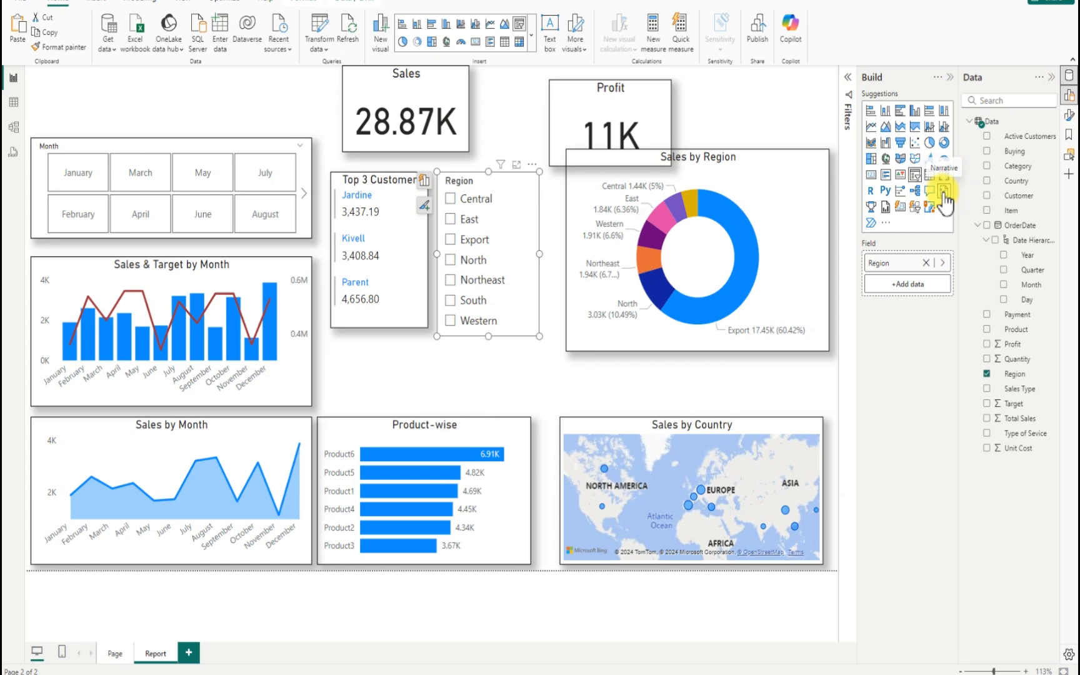
- Turn off the Region slicer's background and turn on its visual border
click(532, 164)
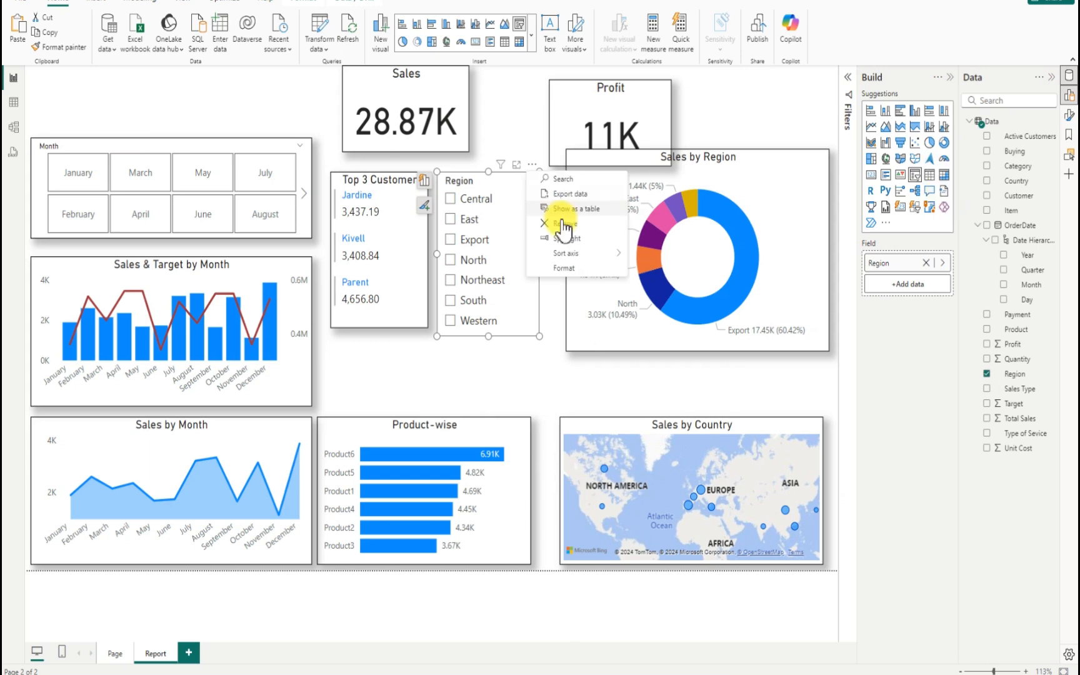
click(563, 268)
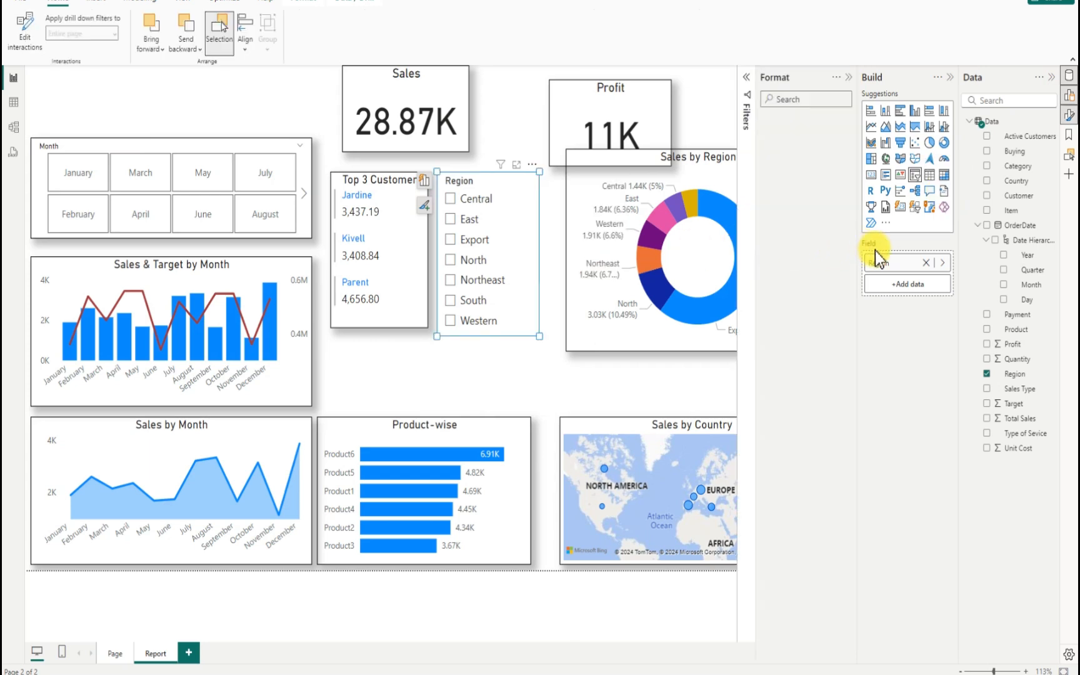
click(842, 231)
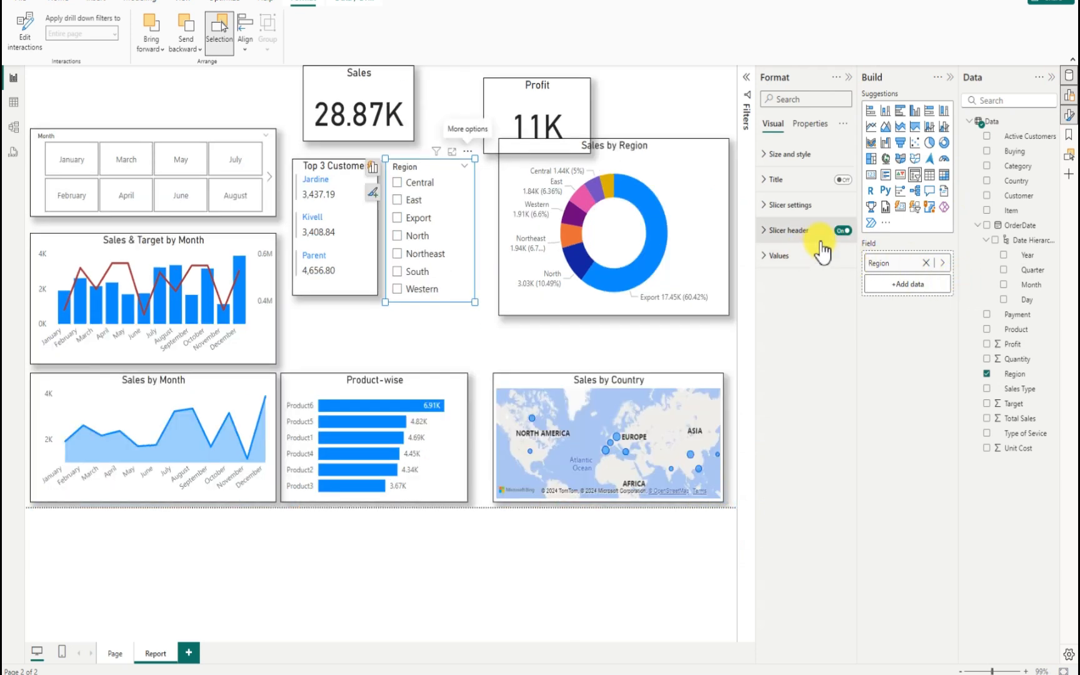
click(767, 156)
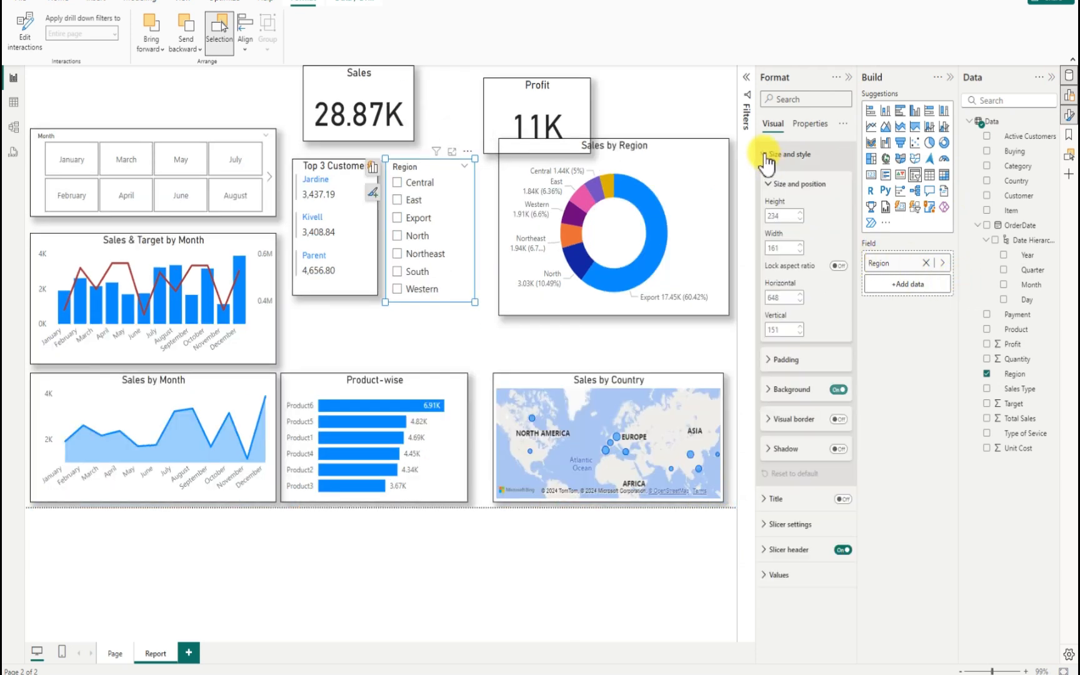
click(840, 391)
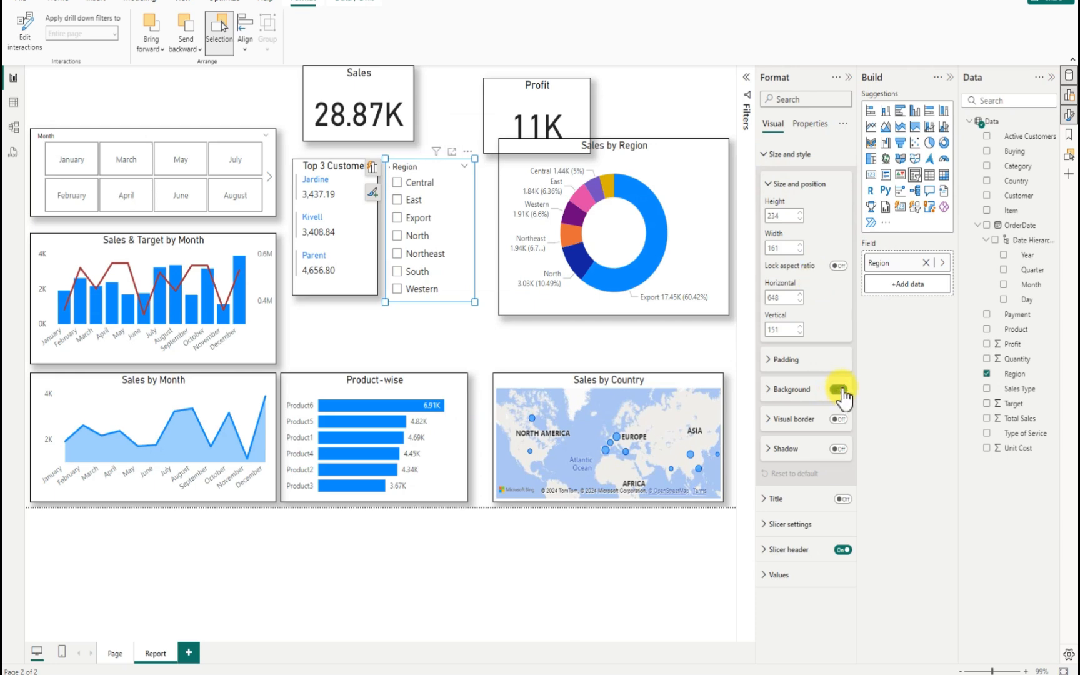
click(839, 420)
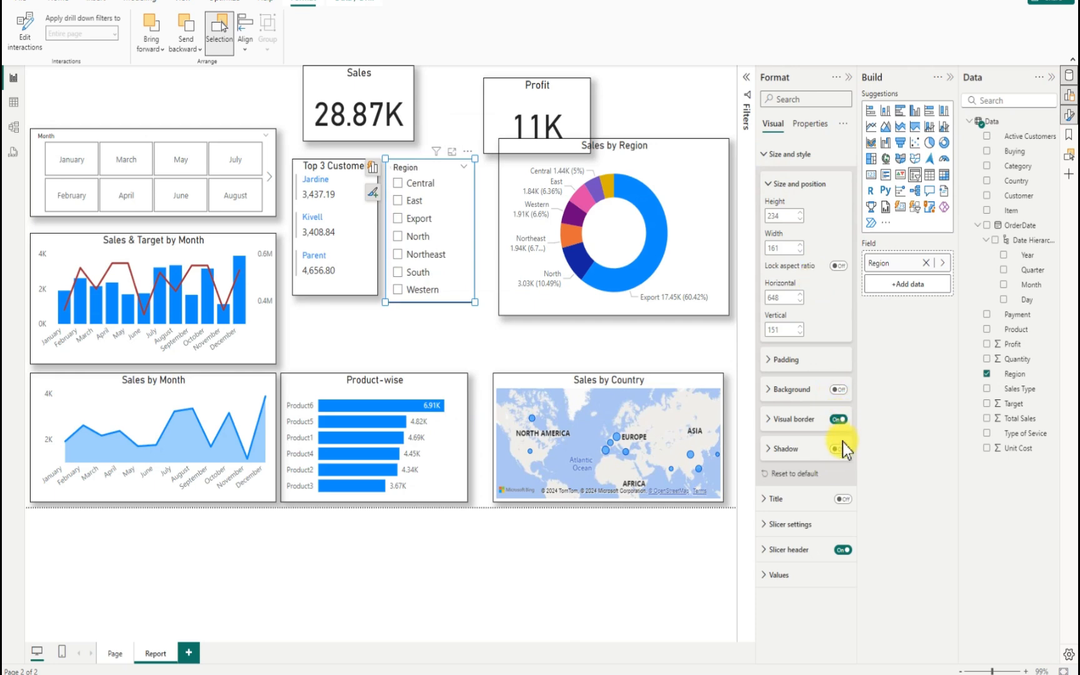
- Turn on the Region slicer's shadow and set the shadow position to Custom
click(838, 450)
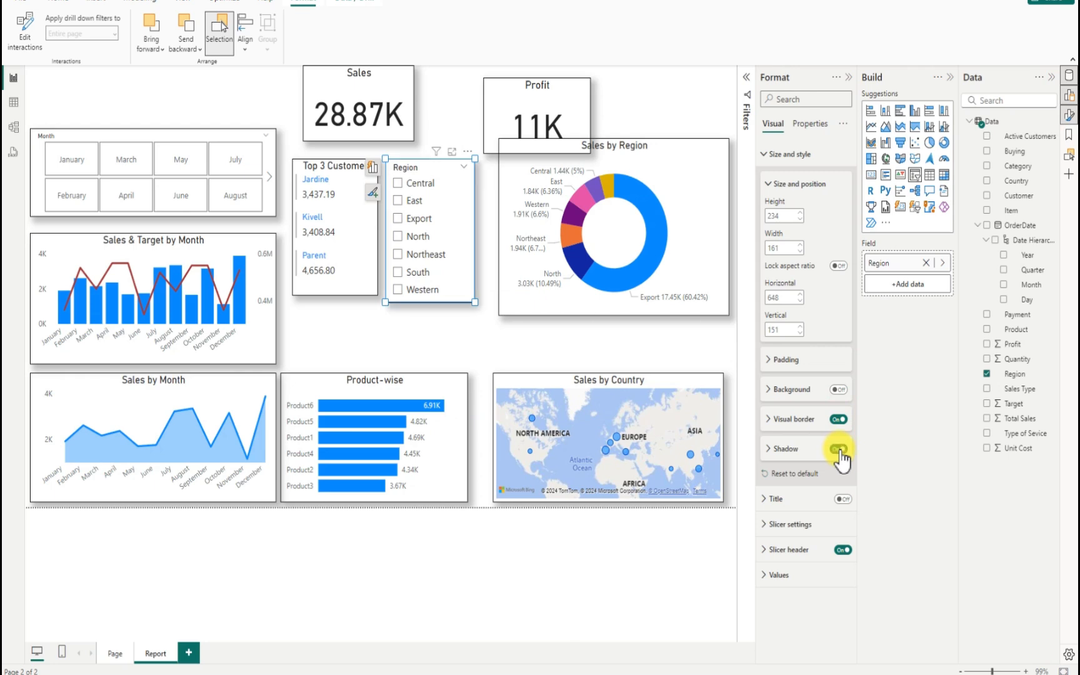
click(772, 453)
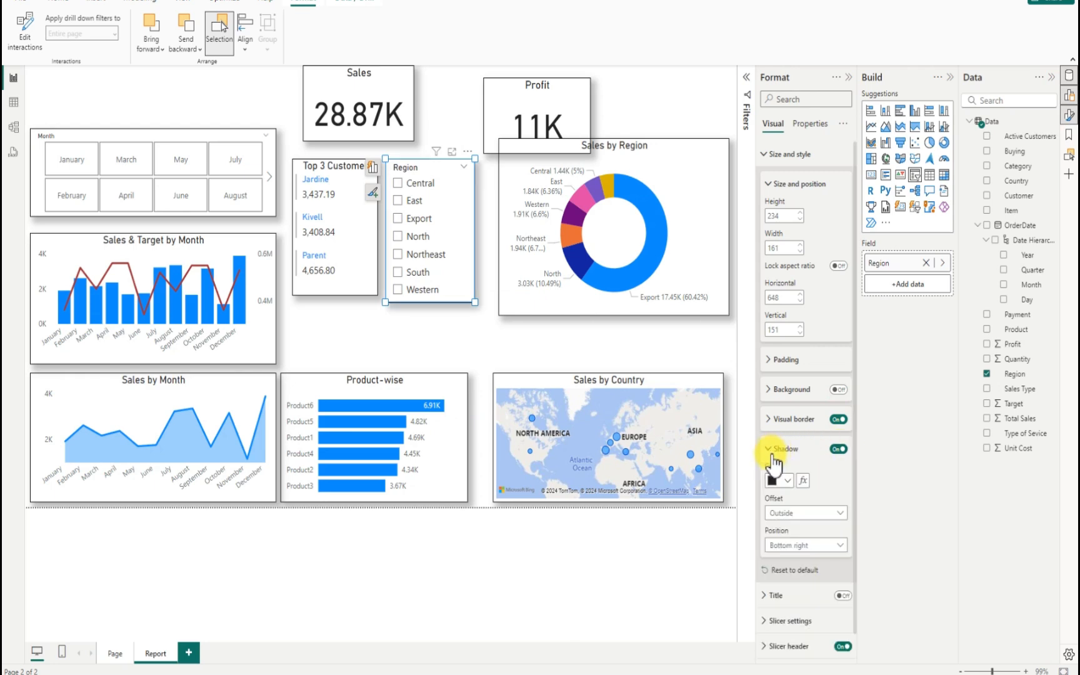
click(816, 550)
click(789, 530)
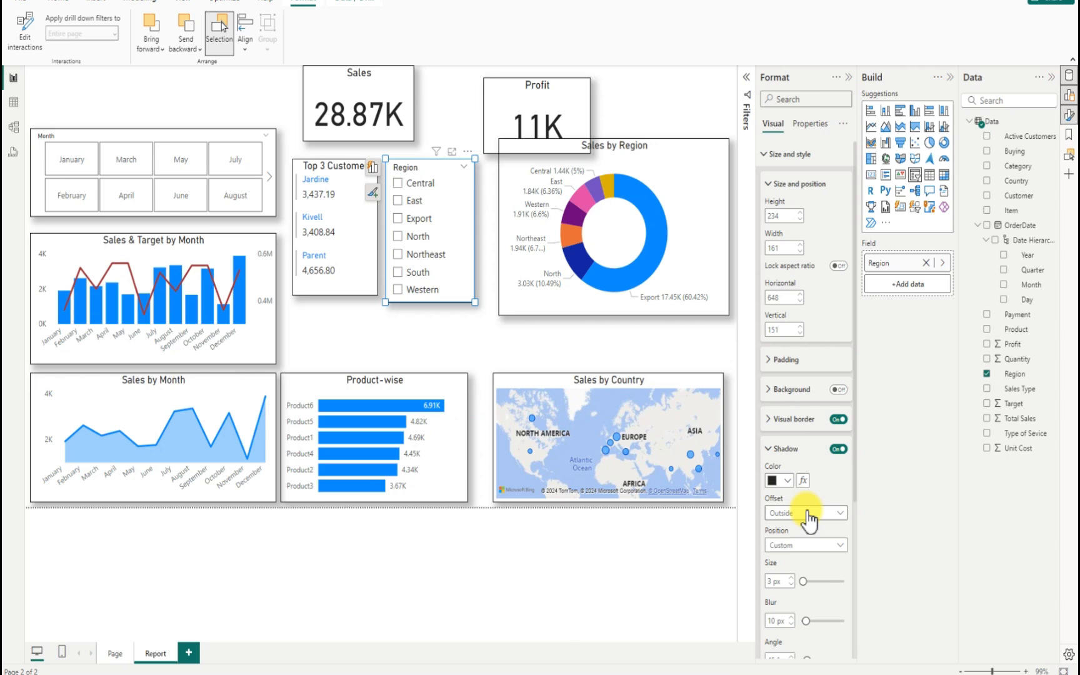
scroll(807, 512, down, 5)
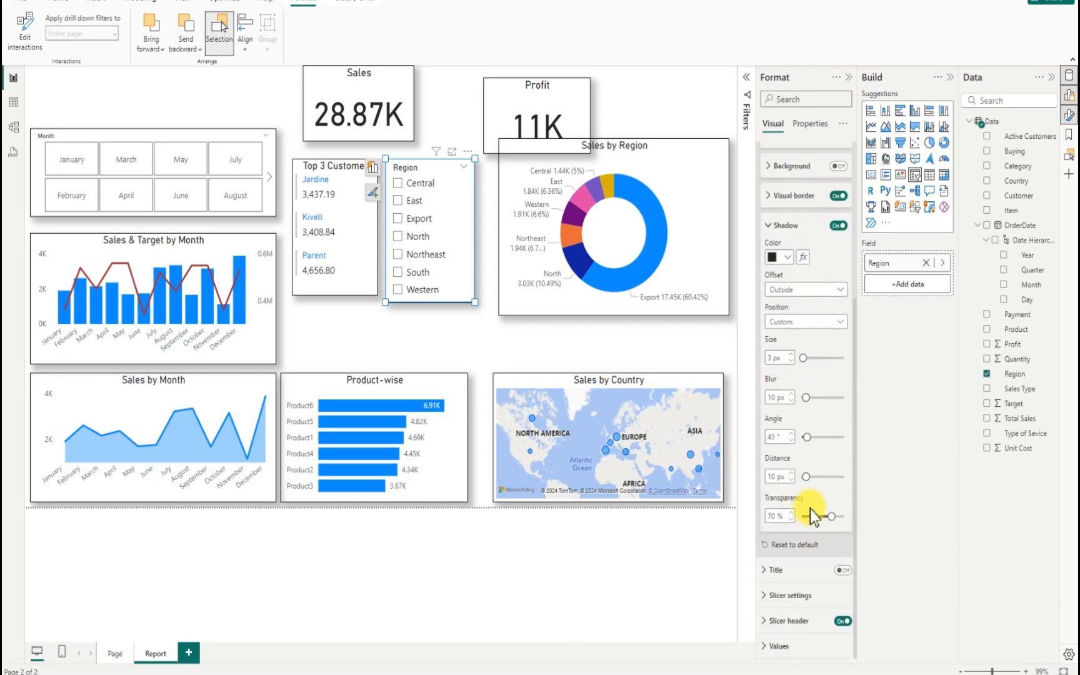
click(460, 340)
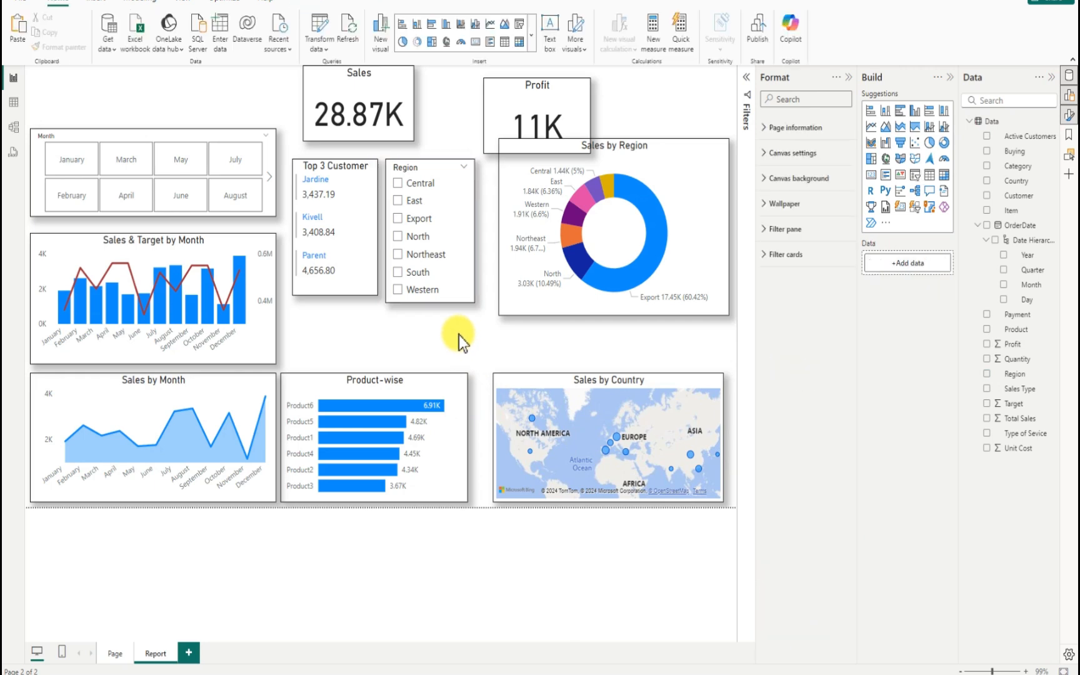
- Extend the Top 3 Customer card's lower edge to a height of 234 to match the Region slicer
click(343, 291)
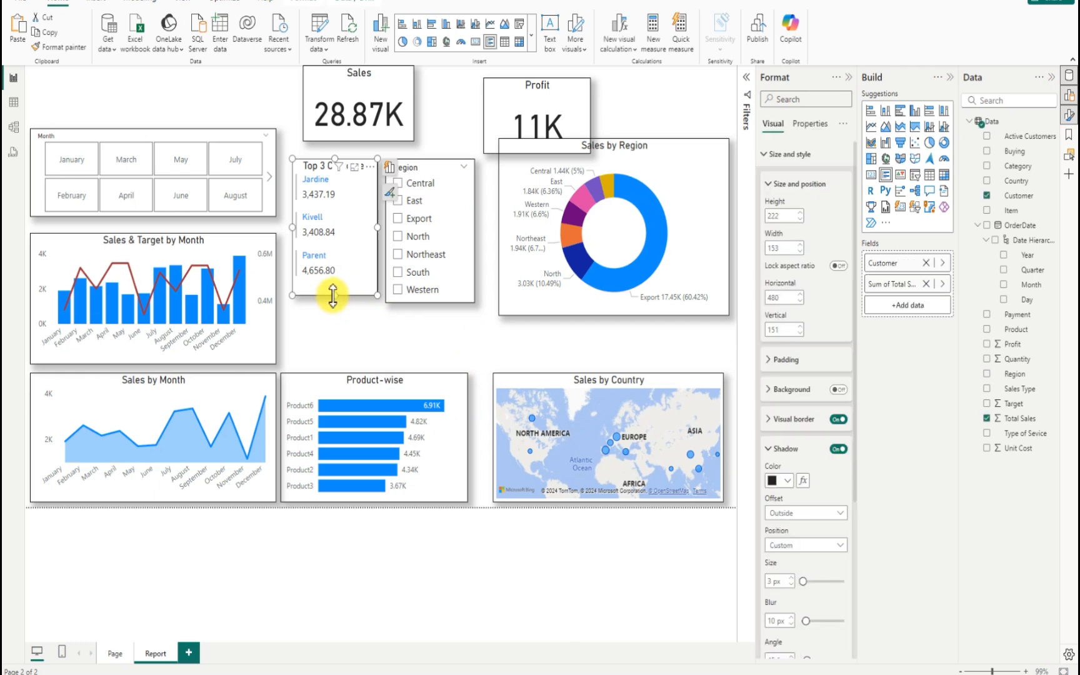
drag(333, 295, 334, 307)
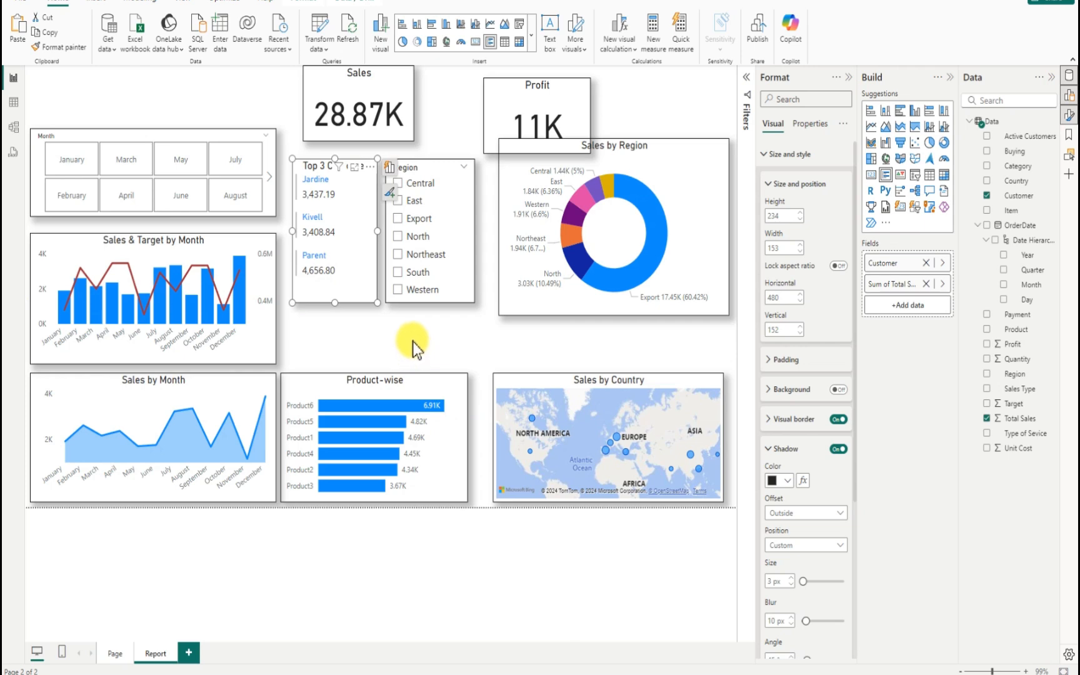
click(413, 341)
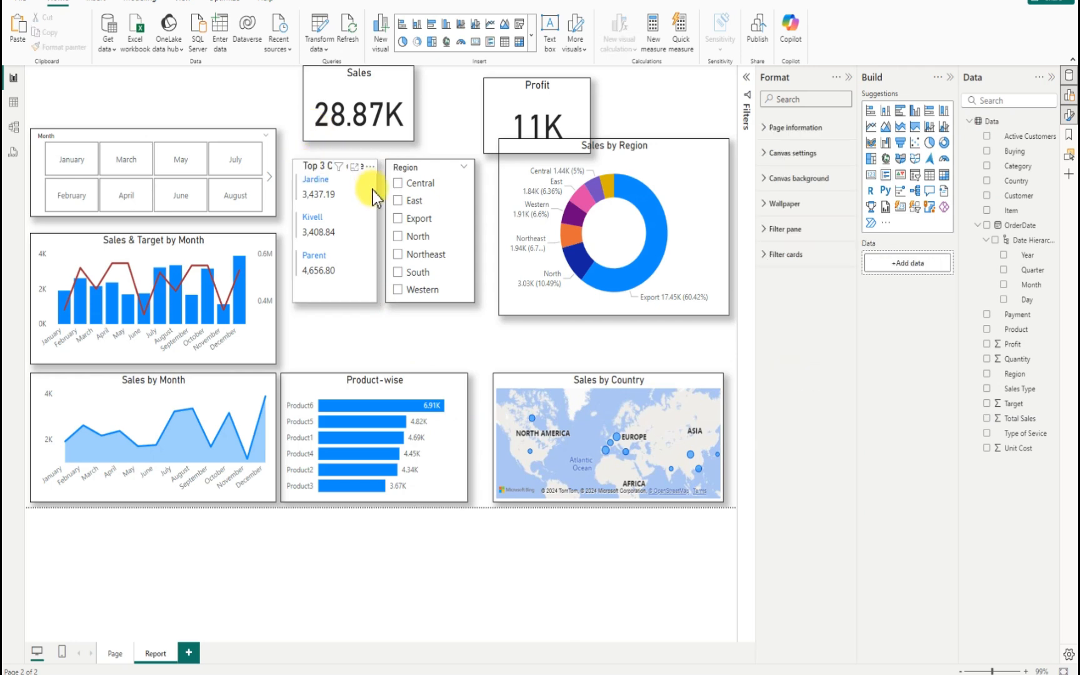
- Move the Top 3 Customer card and the Region slicer lower on the page, side by side with their upper edges level
click(377, 223)
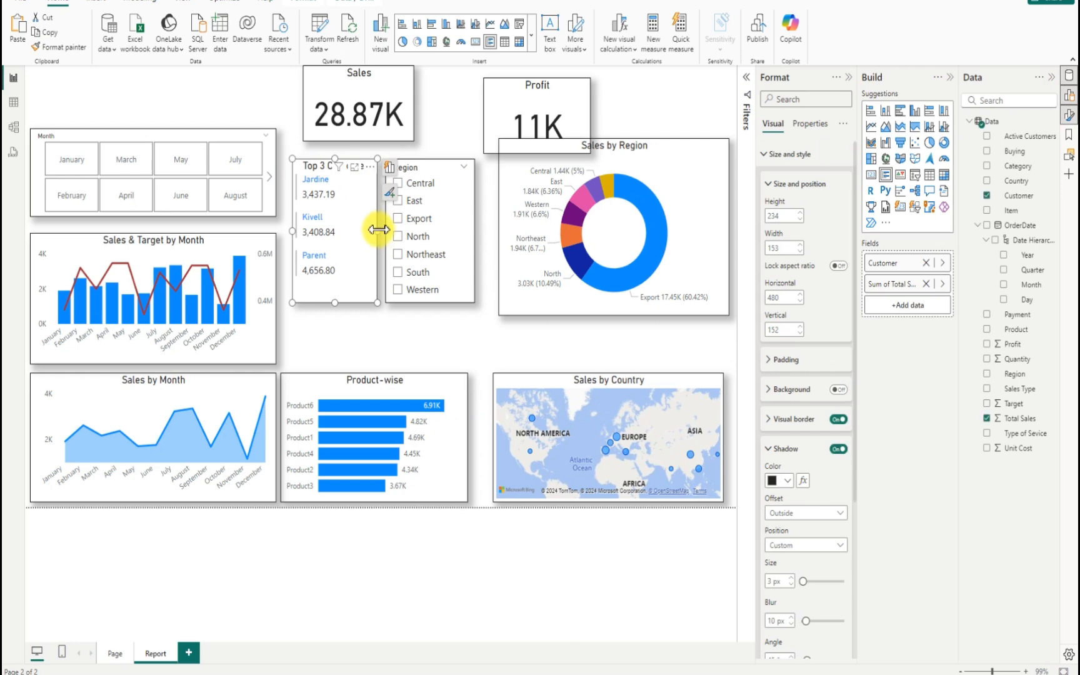
drag(378, 230, 352, 237)
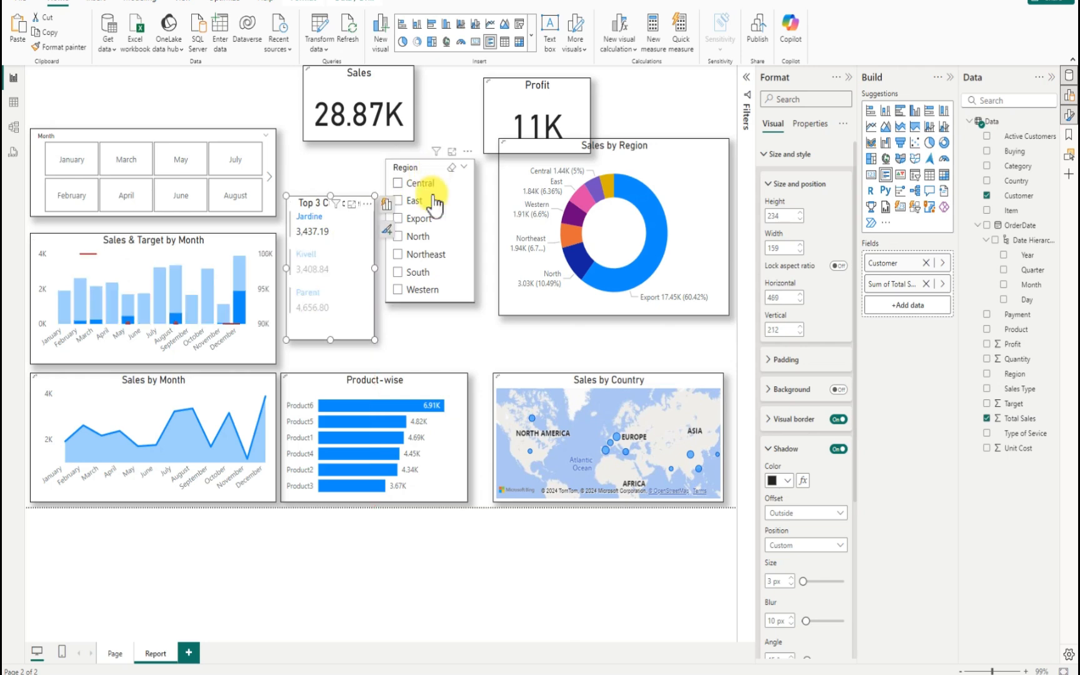
drag(387, 152, 377, 217)
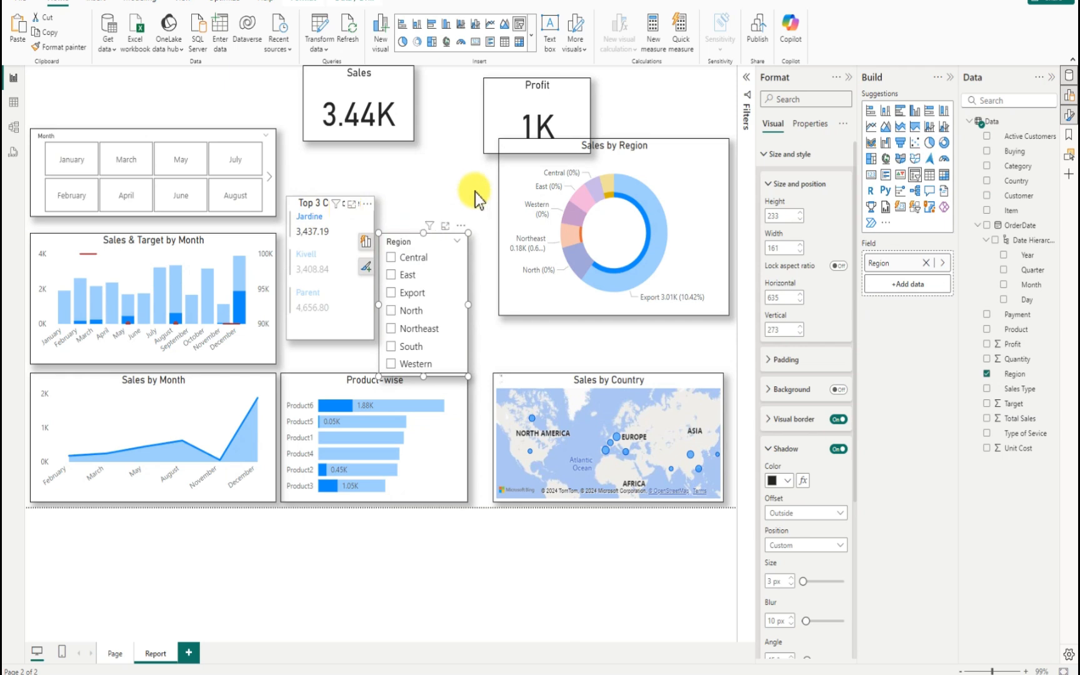
click(344, 213)
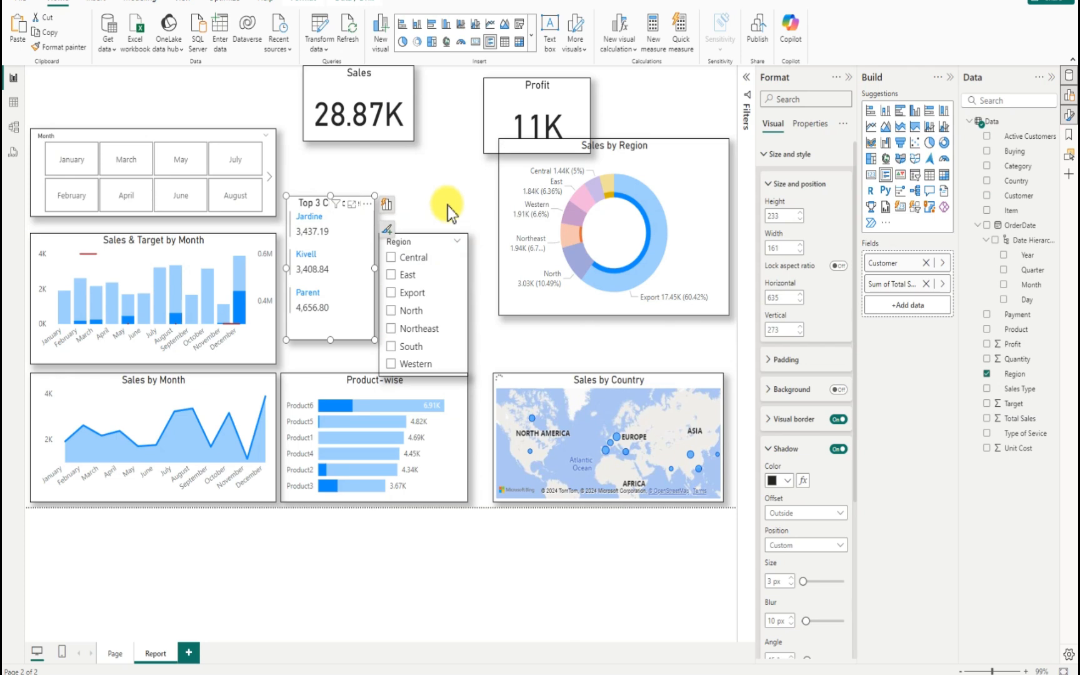
drag(442, 246, 442, 209)
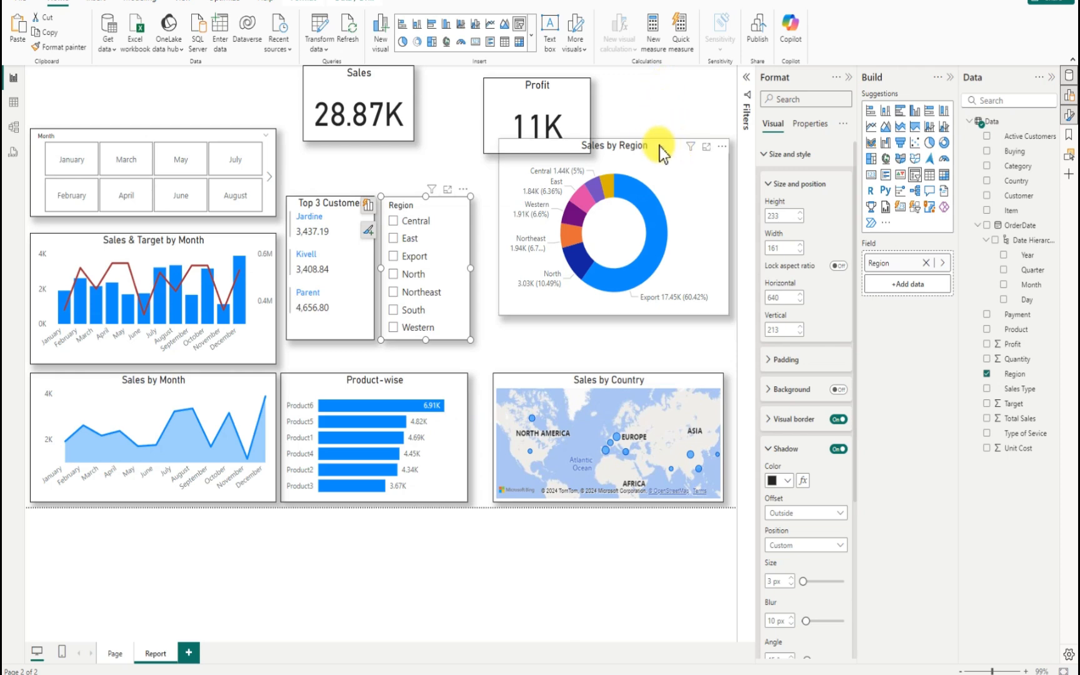
- Place the Sales by Region chart beside the Region slicer at a height of about 273 and align the Sales by Country map's sides beneath it
drag(663, 162, 652, 206)
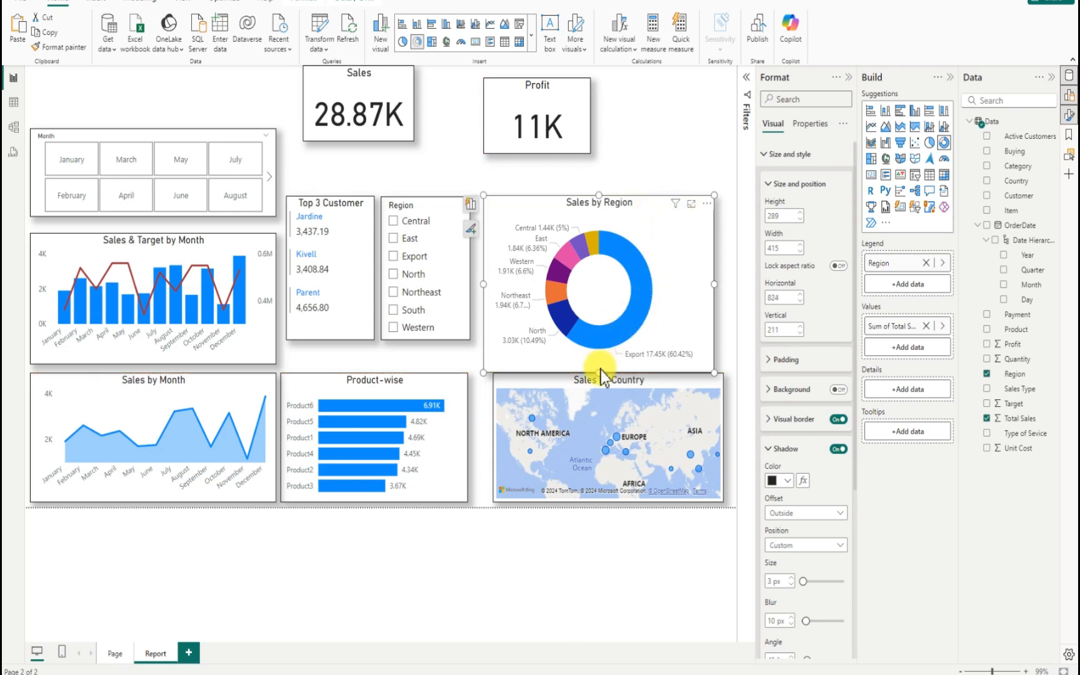
mouse_move(601, 371)
mouse_down()
mouse_move(597, 343)
mouse_move(597, 352)
mouse_up()
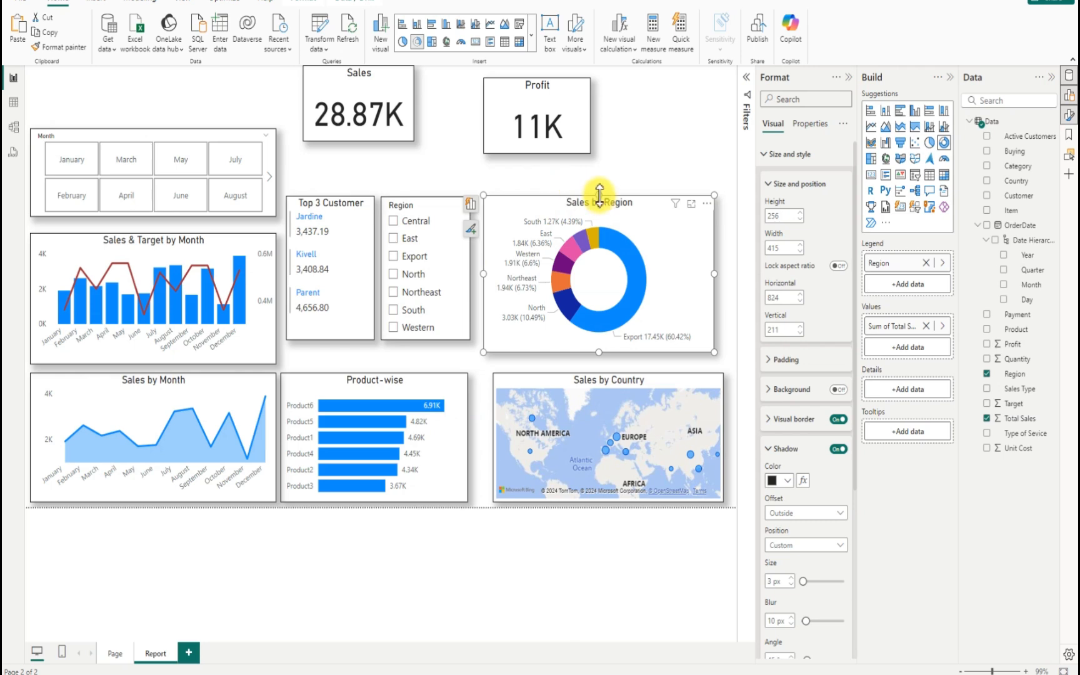
drag(600, 191, 602, 185)
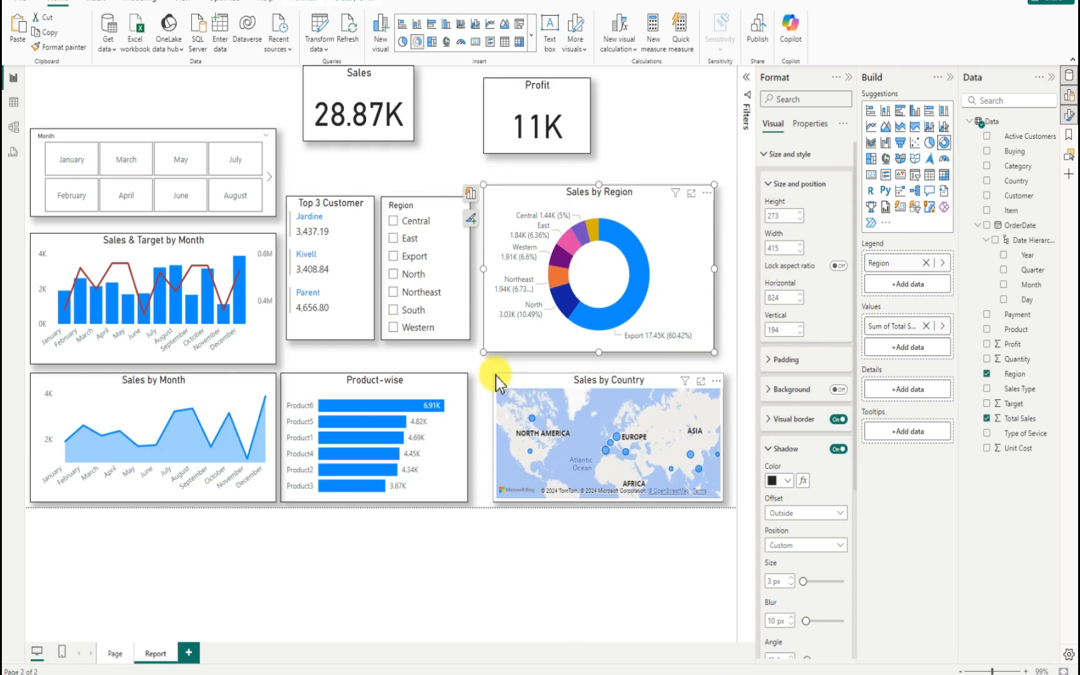
drag(495, 376, 500, 380)
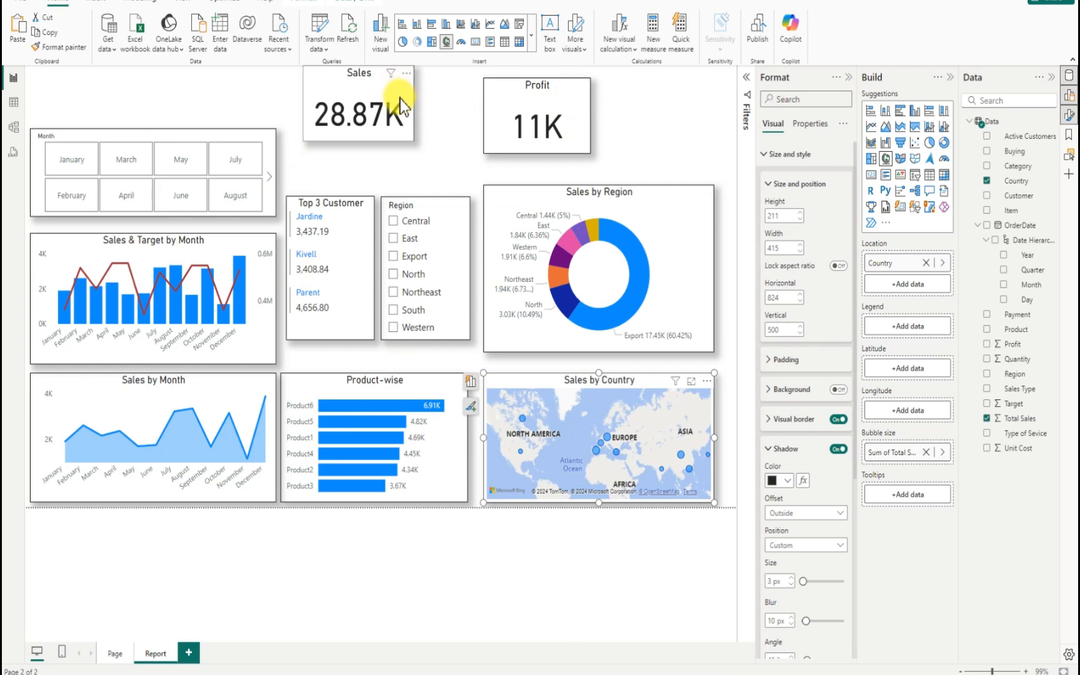
- Place the Sales card just above the Top 3 Customer card and shrink it to about 185 wide by 104 high
drag(395, 117, 388, 130)
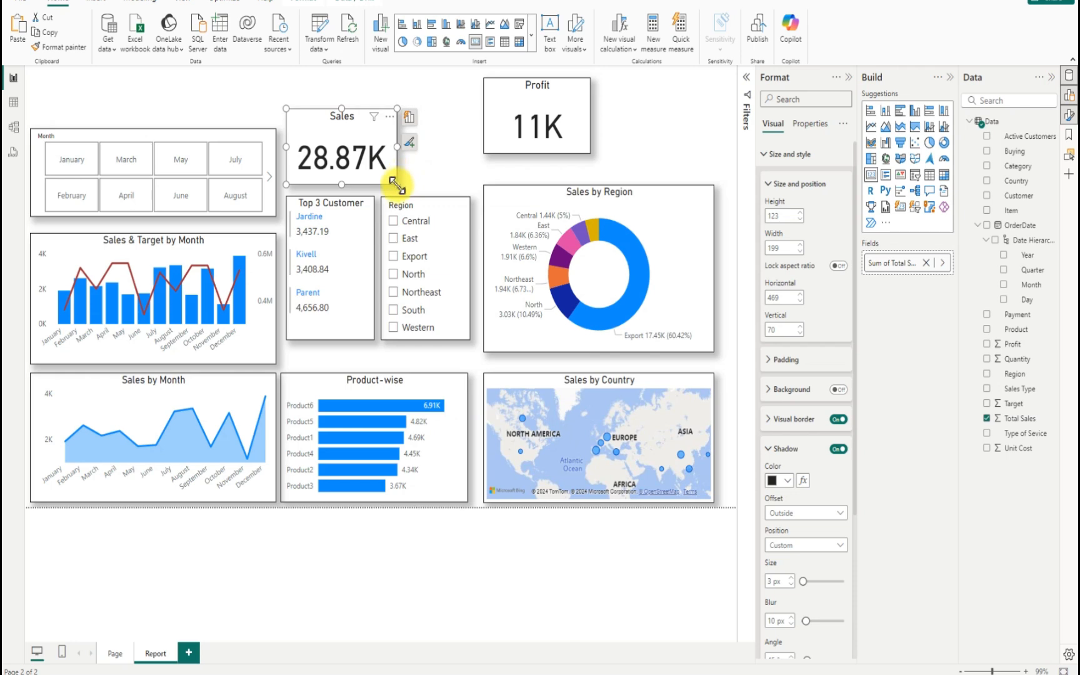
mouse_move(393, 182)
mouse_down()
mouse_move(366, 175)
mouse_move(388, 177)
mouse_up()
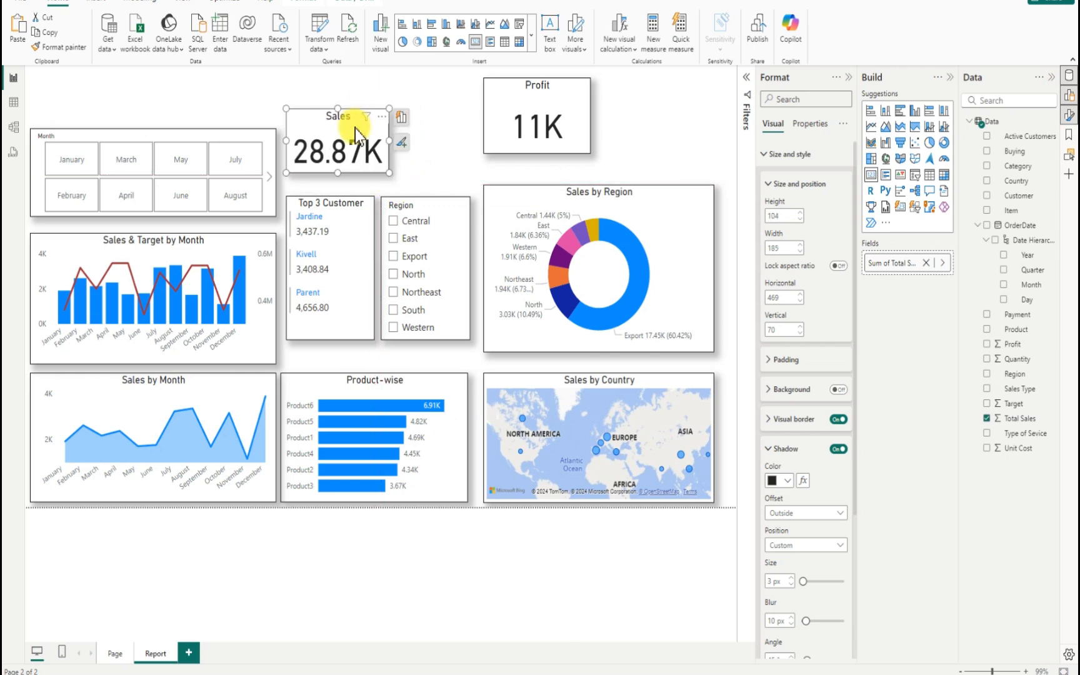
drag(356, 120, 363, 146)
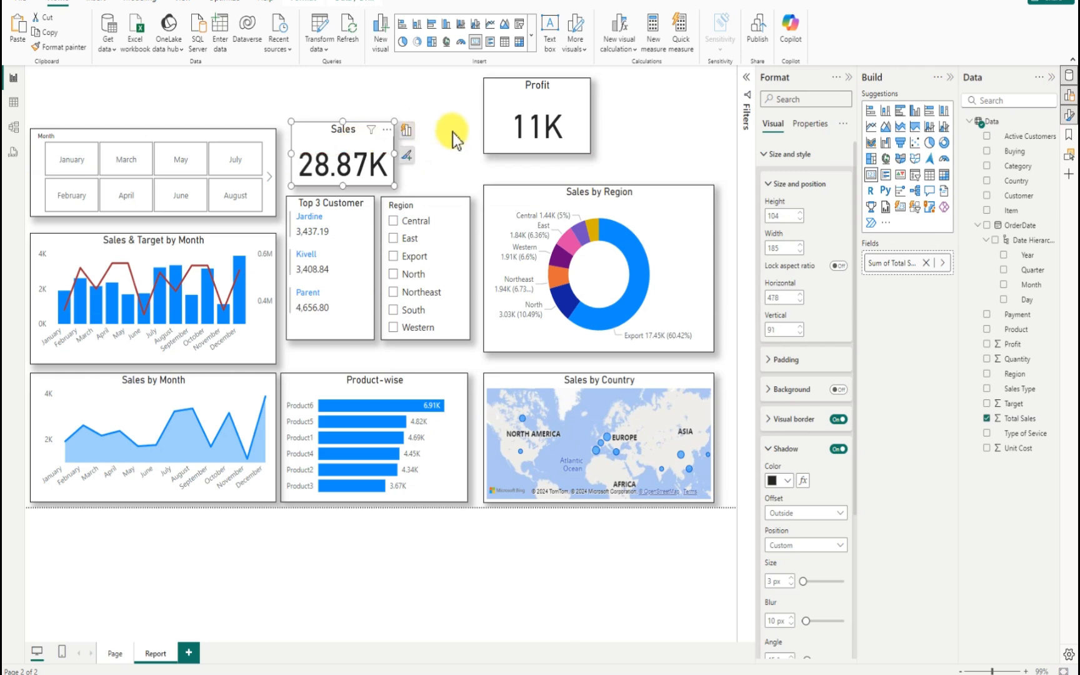
- Shrink the Profit card to about 179 wide by 104 high and set it beside the Sales card, both at vertical position 80
drag(511, 101, 445, 131)
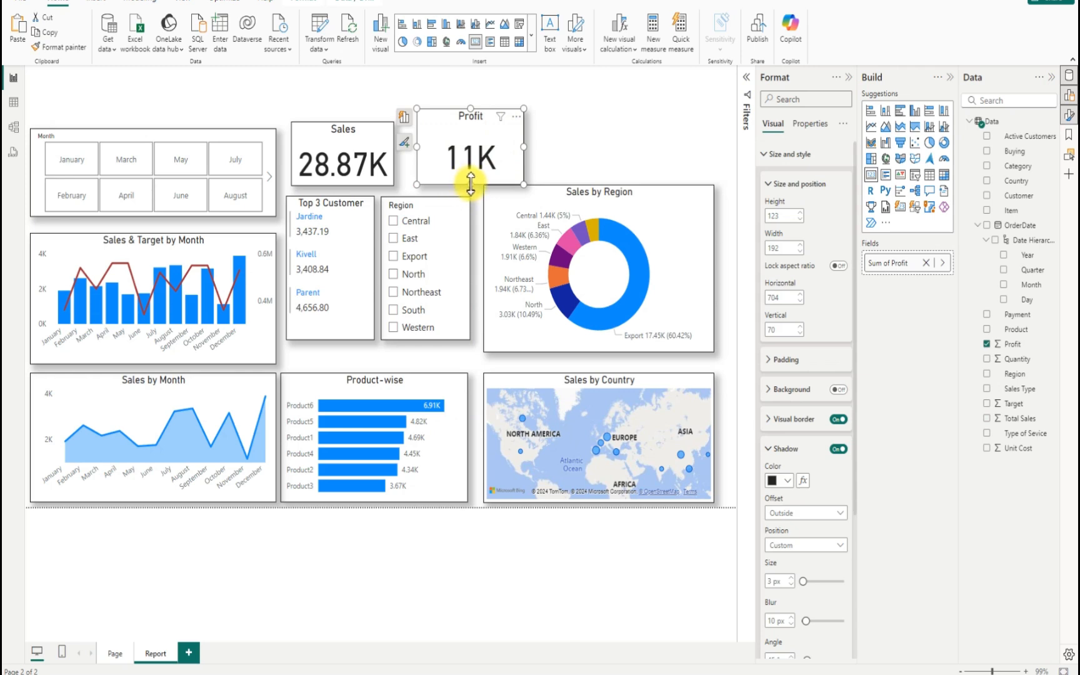
drag(467, 184, 474, 178)
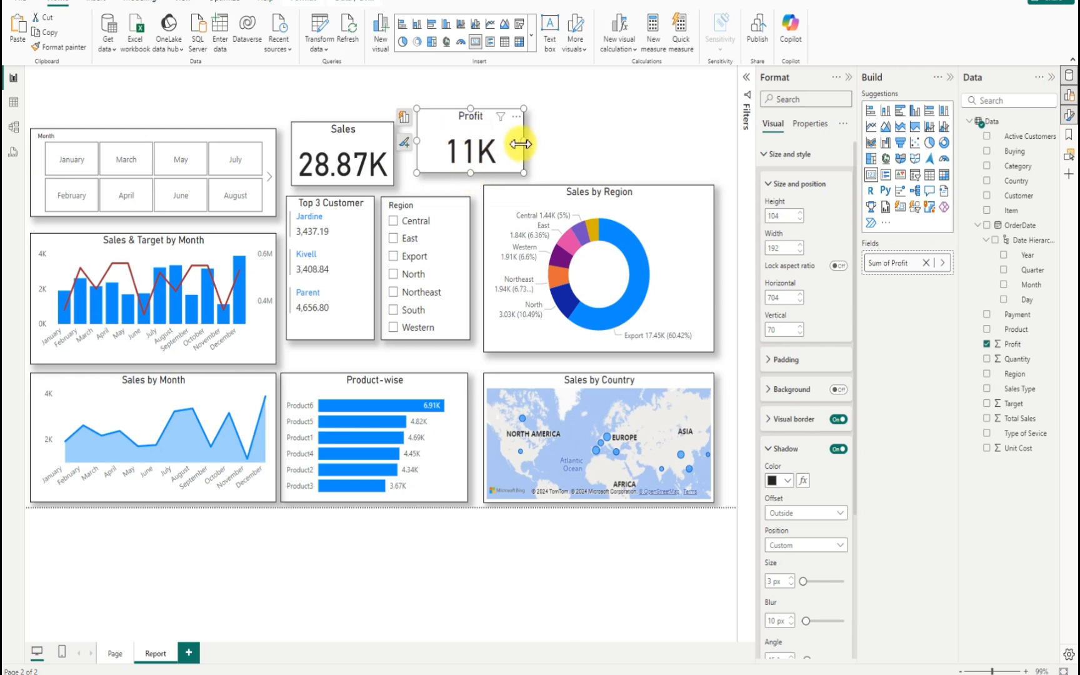
drag(522, 148, 473, 147)
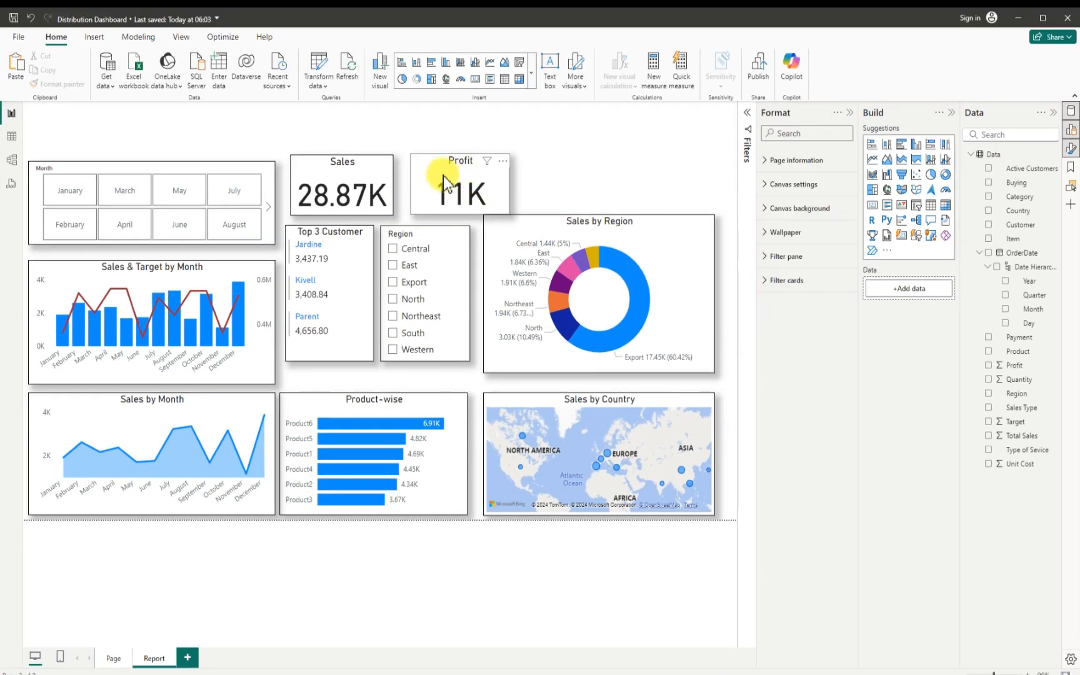
click(436, 174)
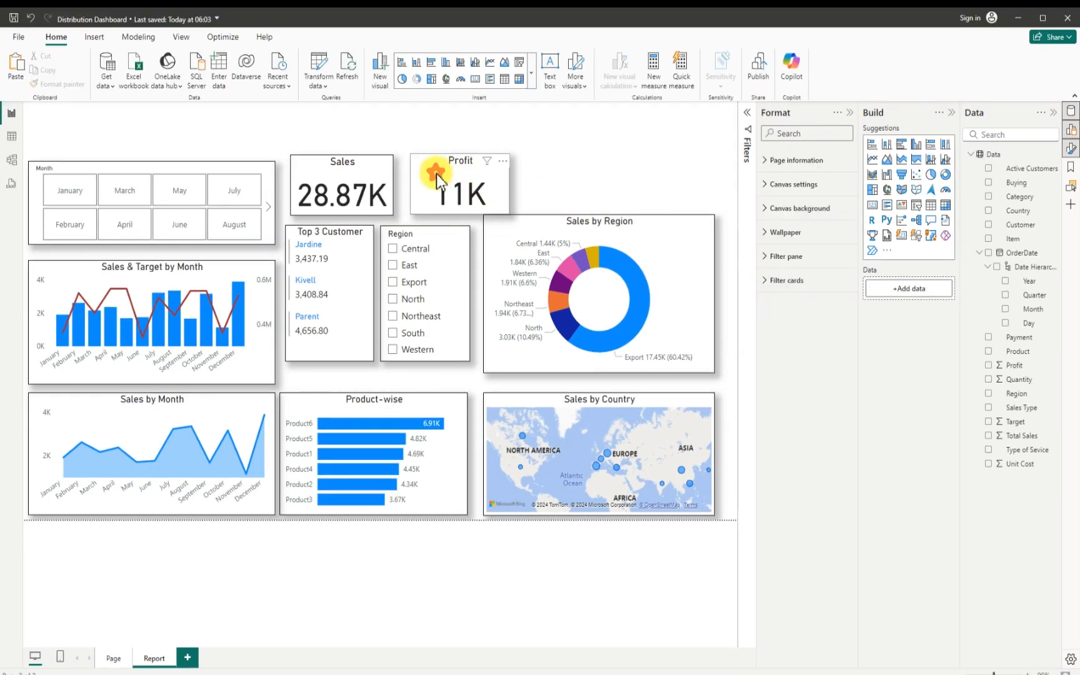
mouse_move(436, 173)
mouse_down()
mouse_move(438, 162)
mouse_move(429, 169)
mouse_up()
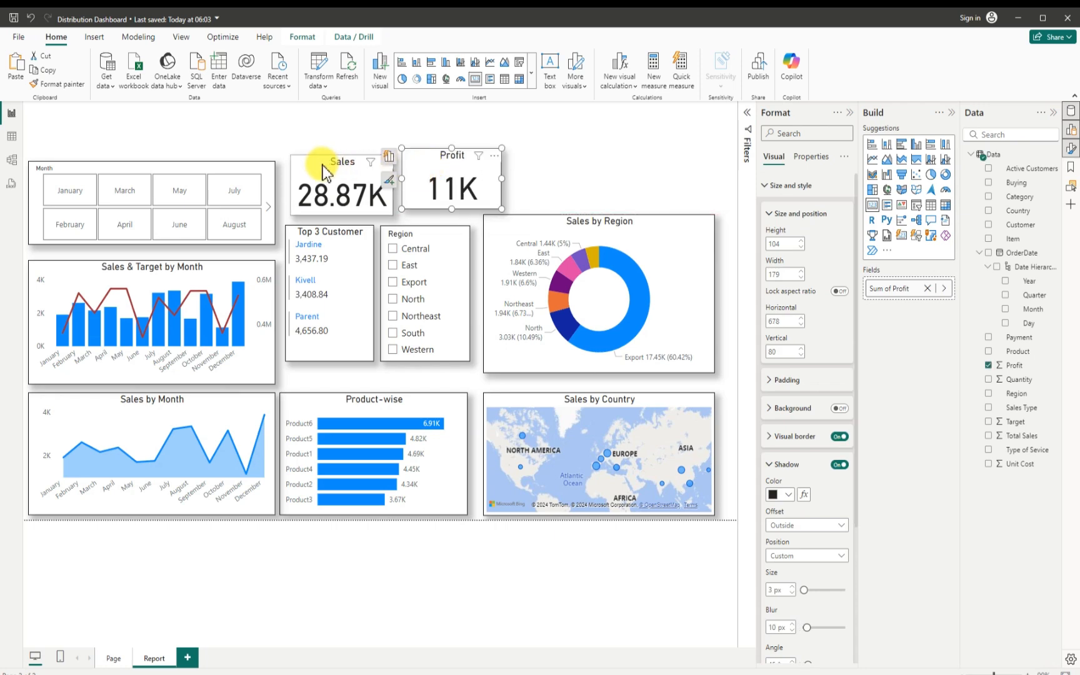
drag(323, 160, 322, 158)
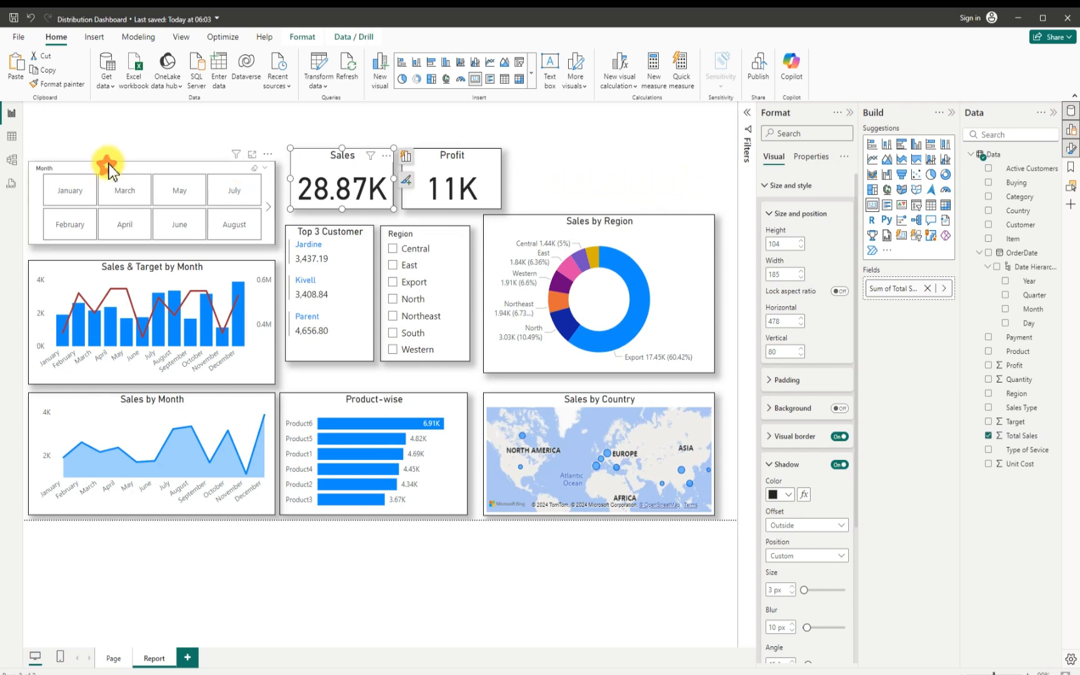
- Heighten the Month slicer to about 168 so all twelve months fit, and align its upper edge with the Sales card at vertical position 80
drag(110, 166, 114, 146)
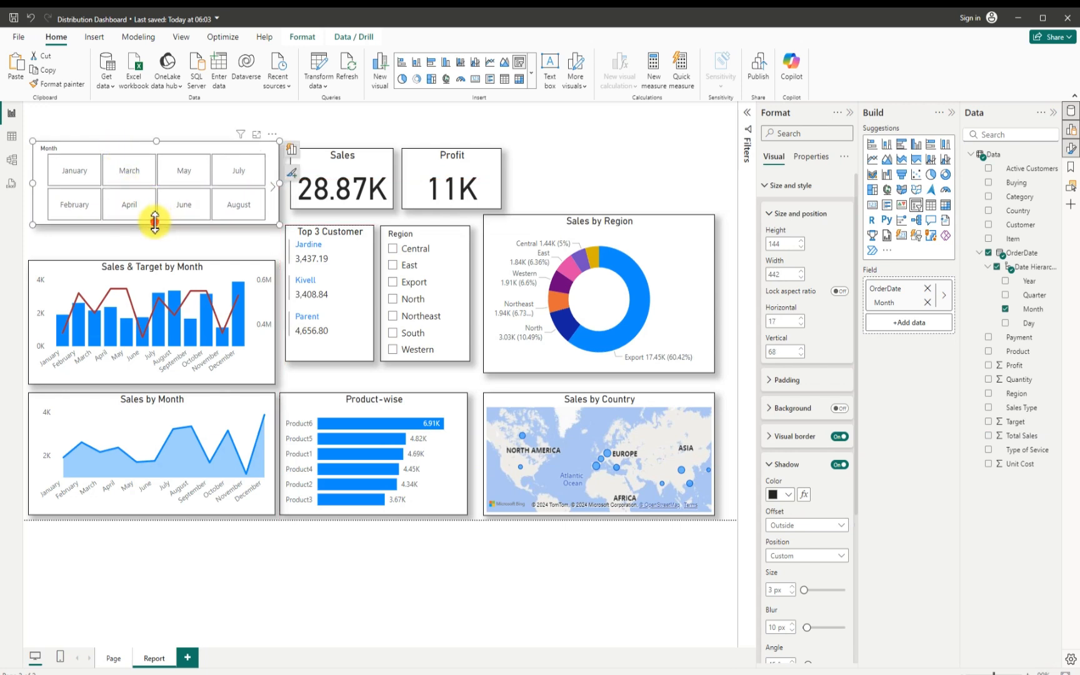
drag(155, 220, 153, 236)
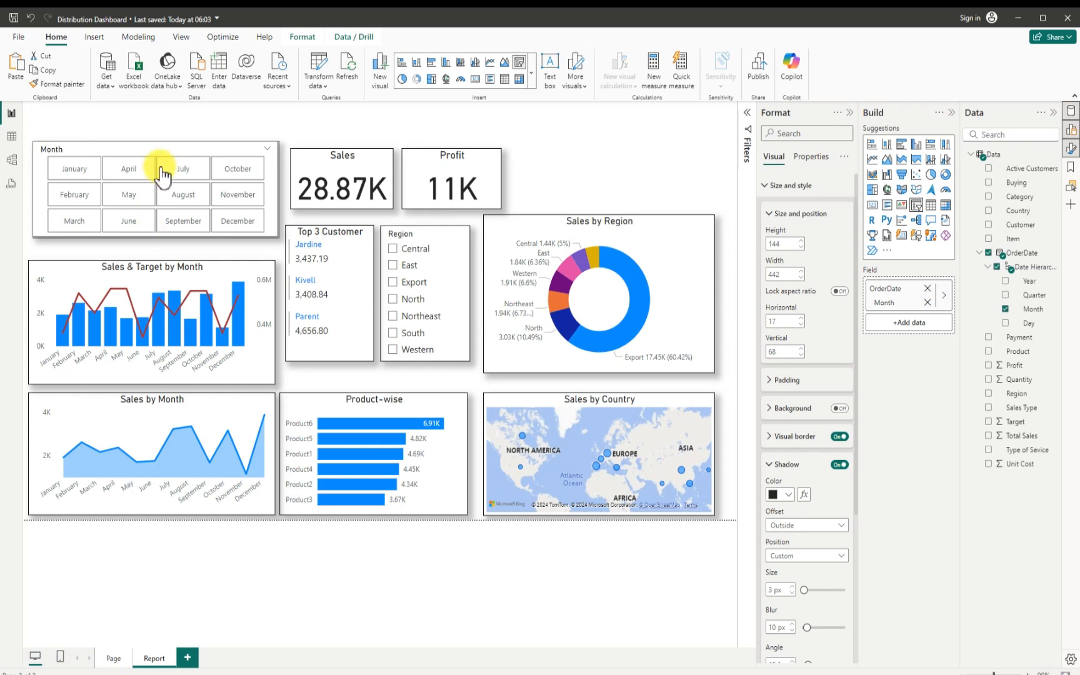
drag(168, 149, 167, 154)
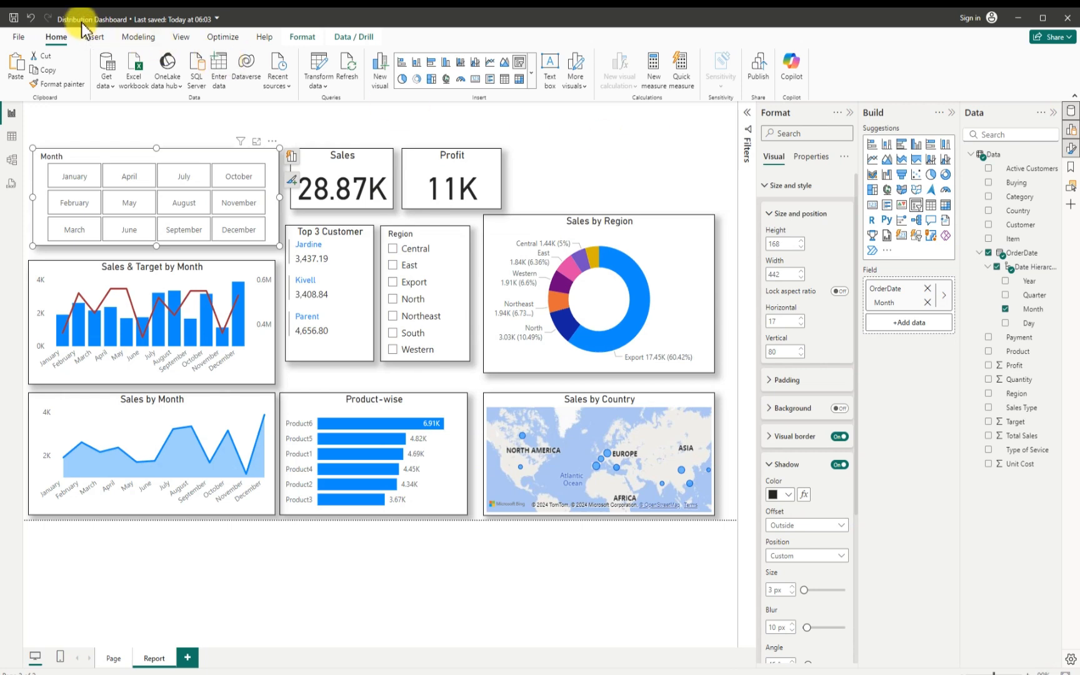
click(603, 171)
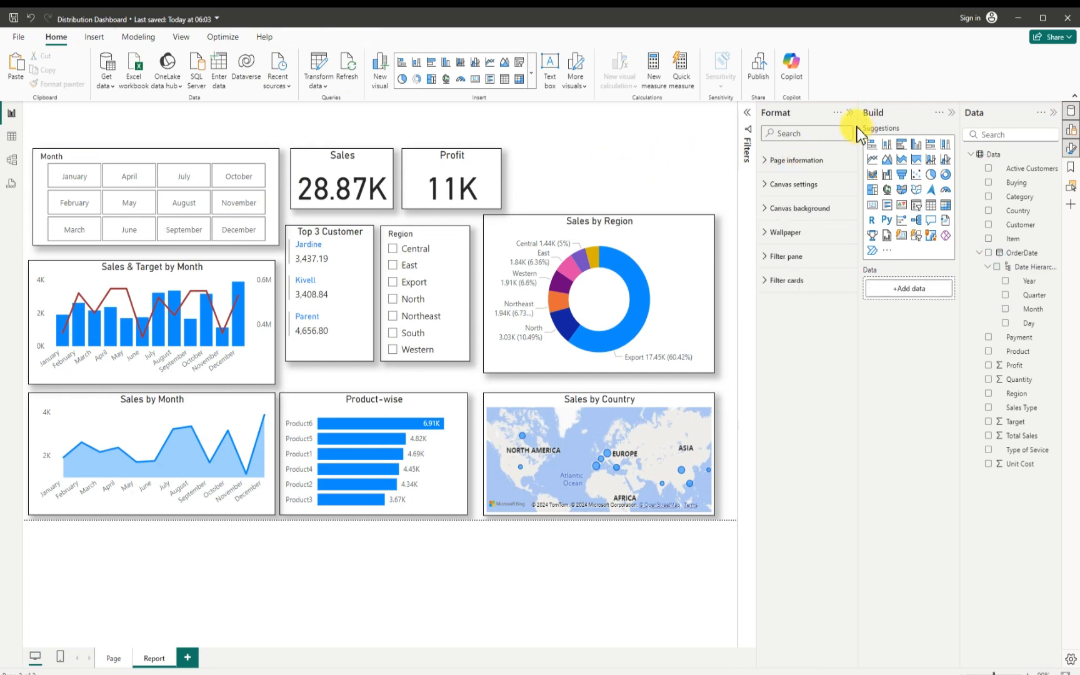
- Collapse the Build and Data panes and add a "Sales Distribution" text box above the Sales by Region chart, about 294 wide by 97 high
click(952, 114)
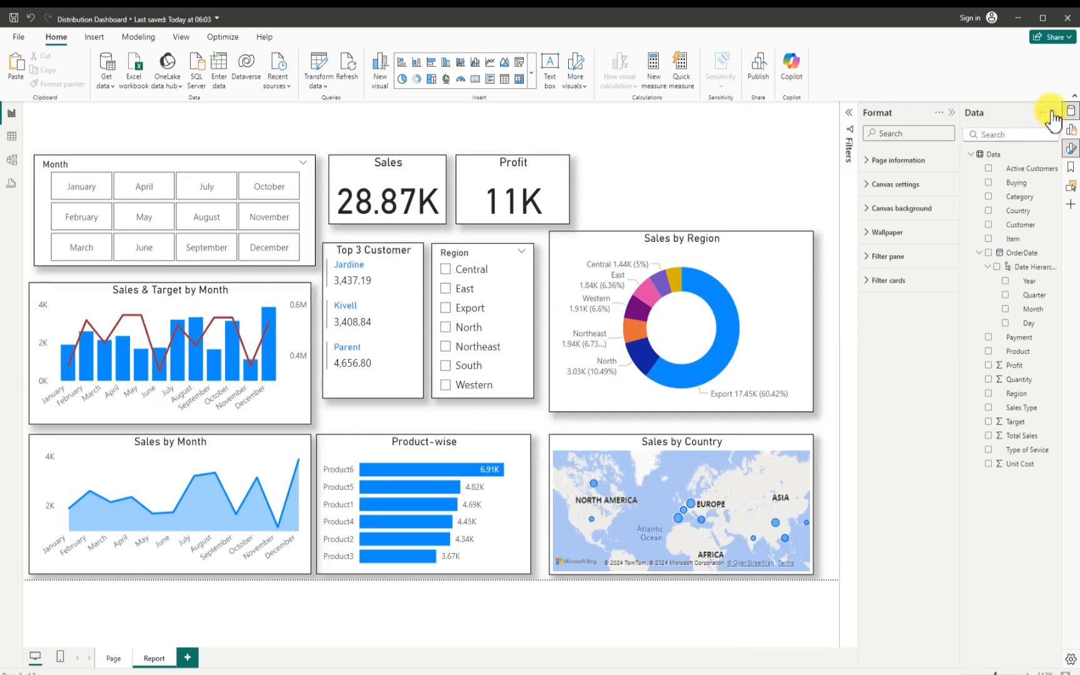
click(1053, 113)
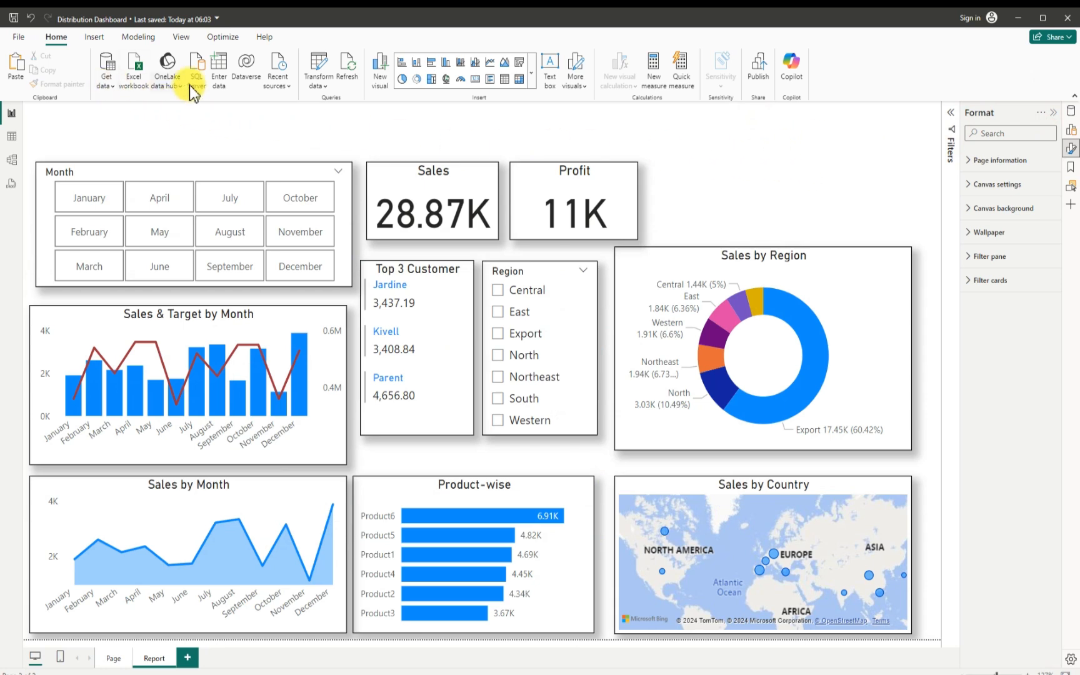
click(552, 75)
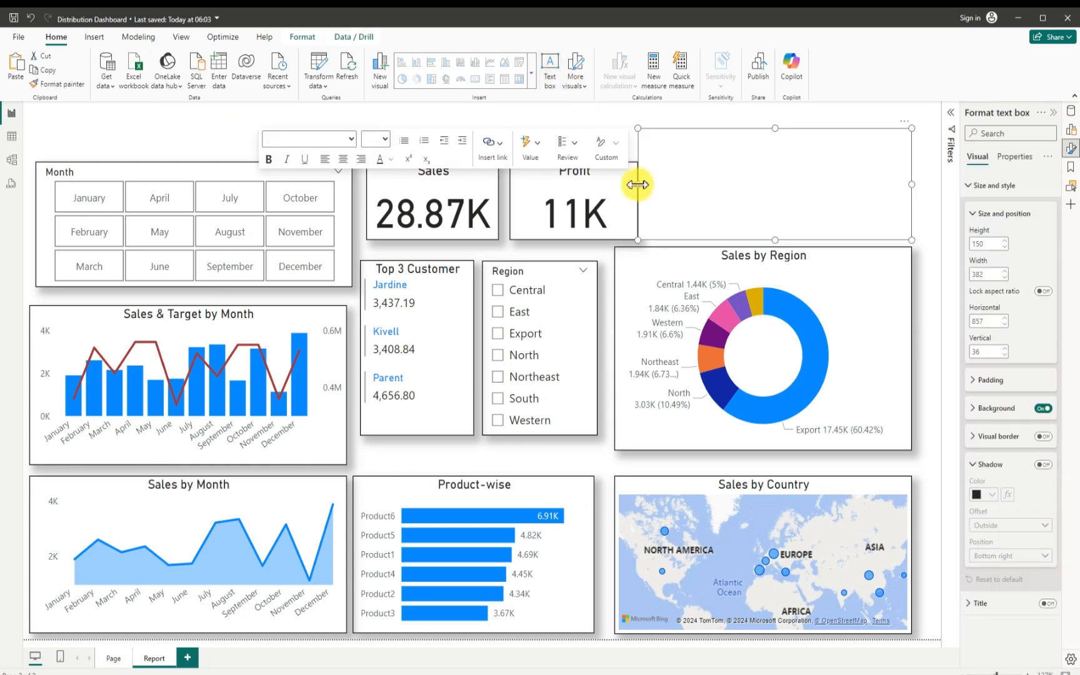
drag(656, 188, 700, 183)
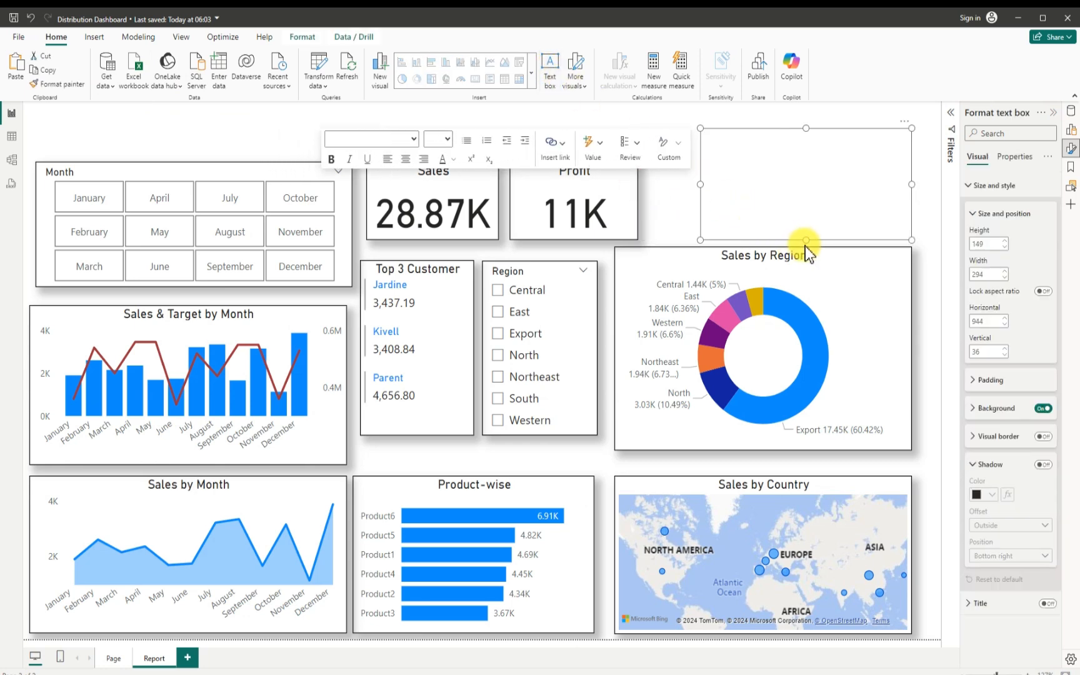
drag(807, 238, 808, 201)
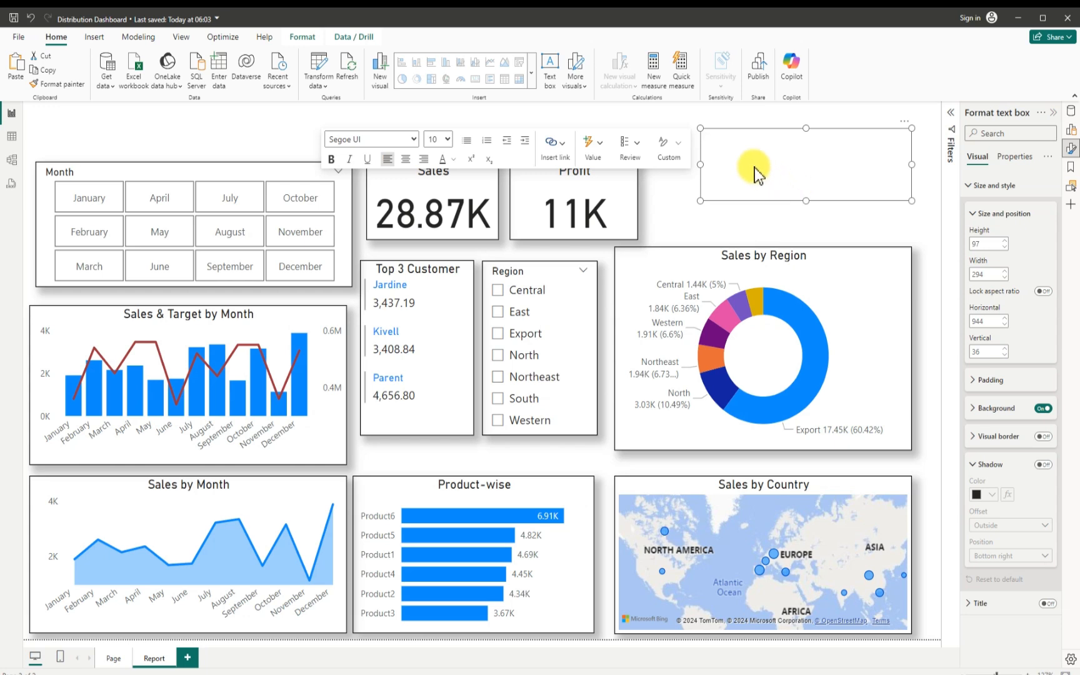
click(738, 158)
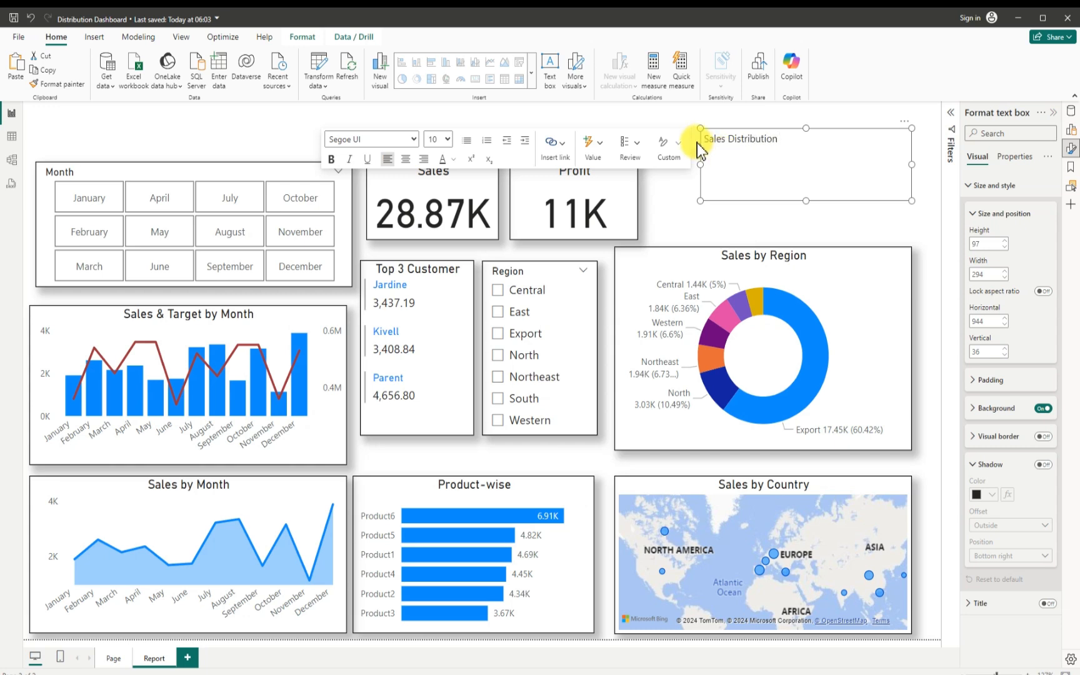
- Format the Sales Distribution text at size 20, centered, and reduce its text box to a height of about 55
click(783, 141)
drag(783, 142, 706, 139)
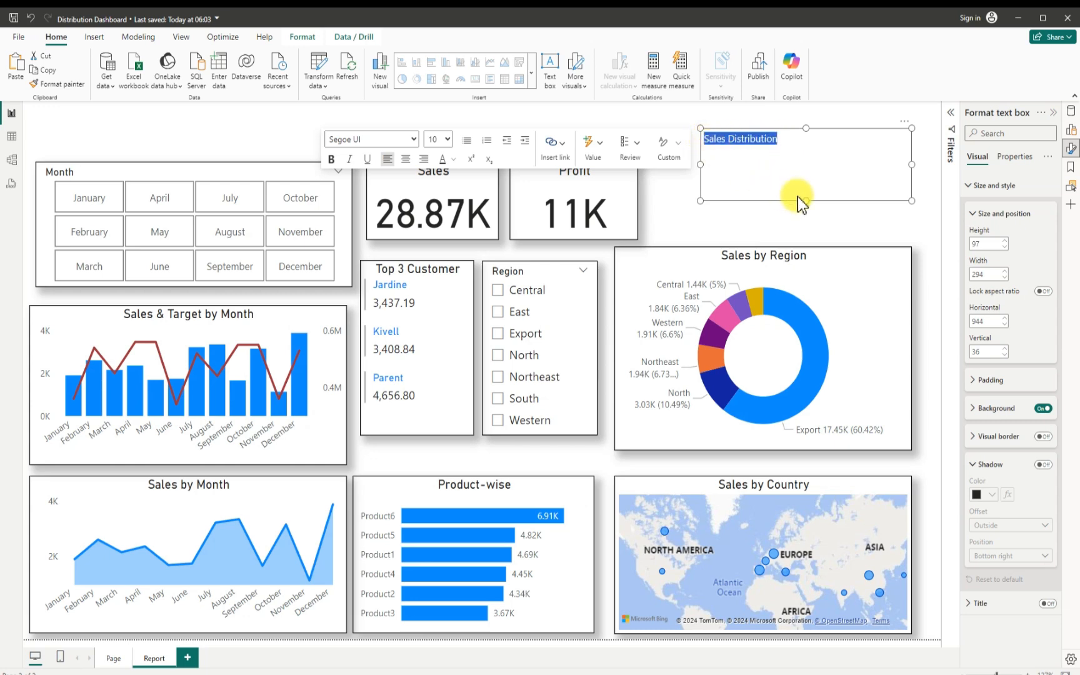
drag(806, 201, 803, 170)
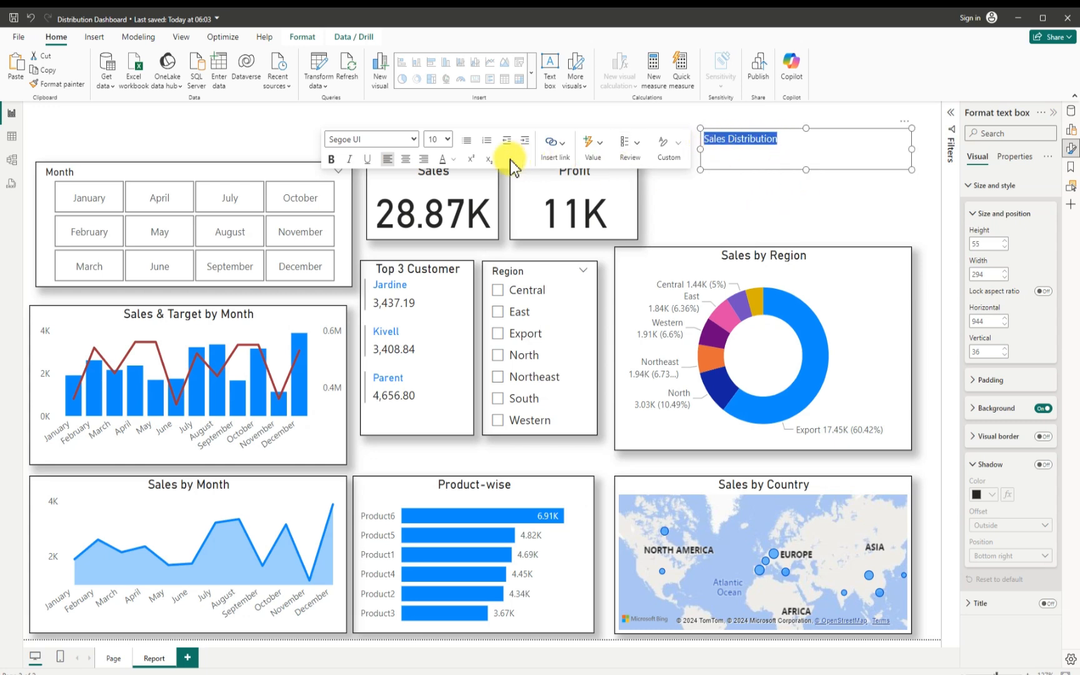
click(449, 140)
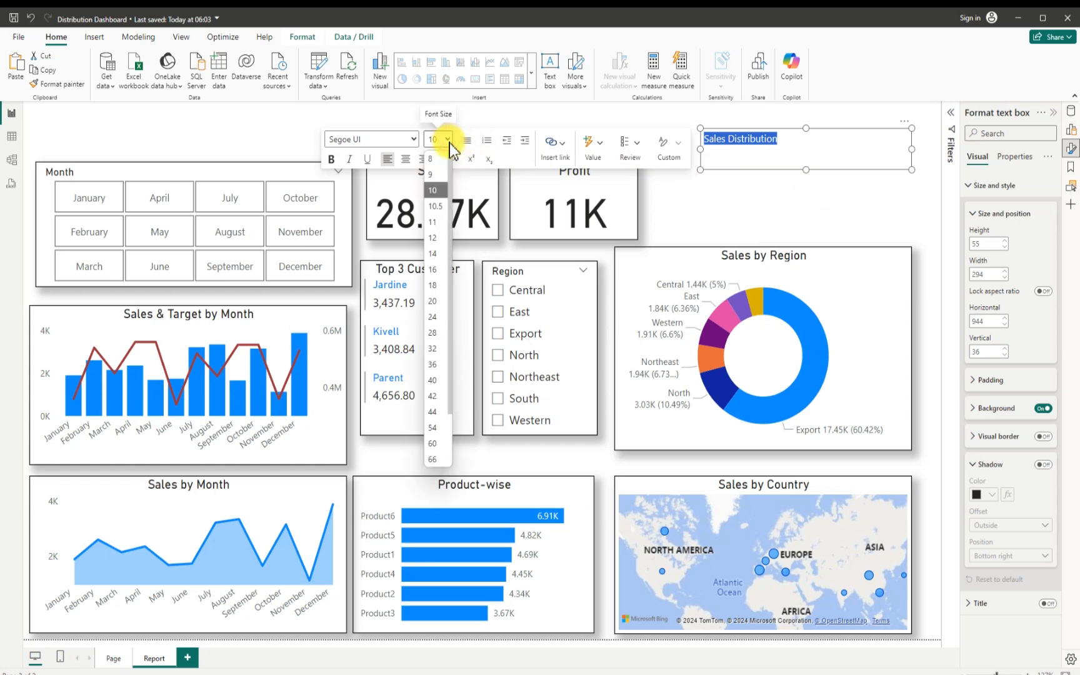
click(430, 304)
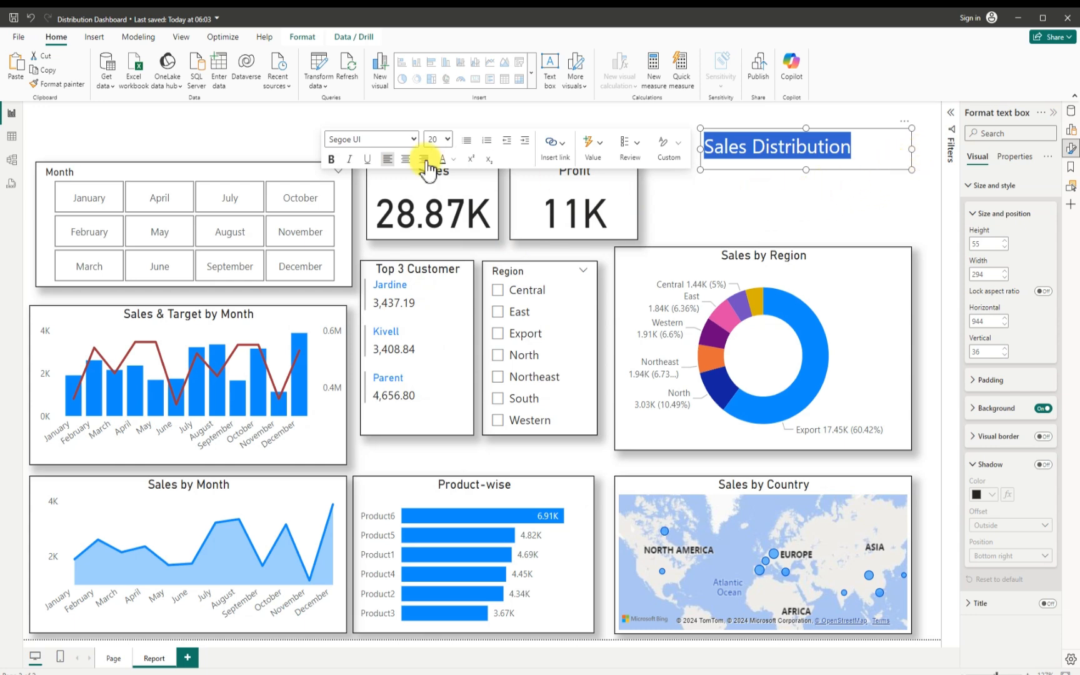
click(405, 160)
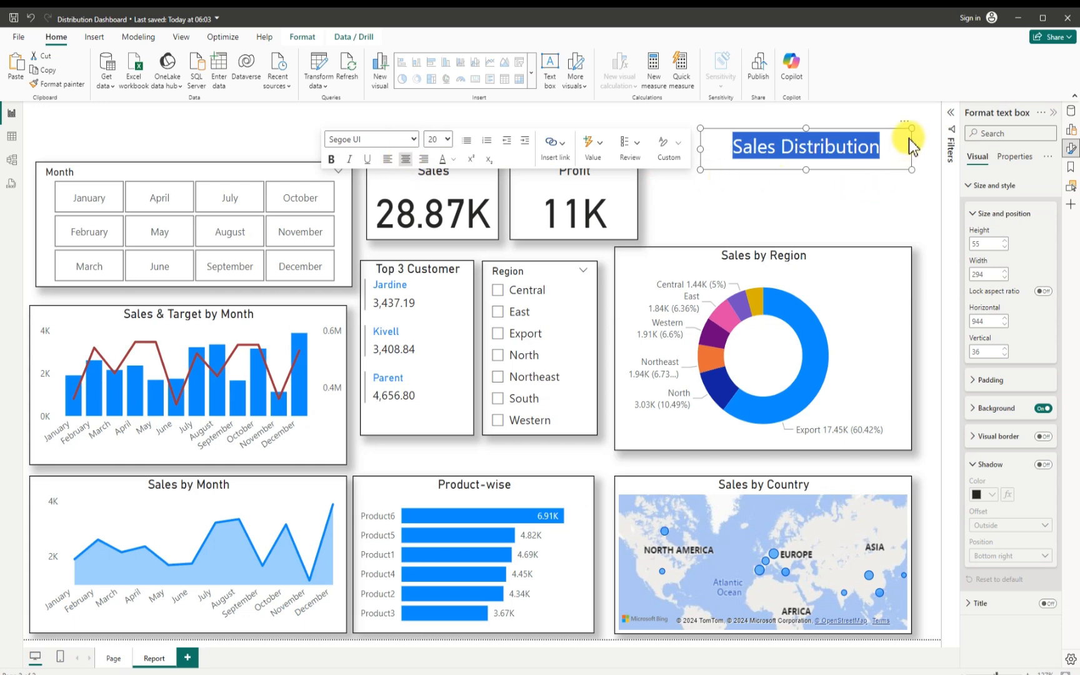
- Turn off the title text box's background and give it a visual border and a shadow with Custom position
click(1043, 408)
click(1043, 437)
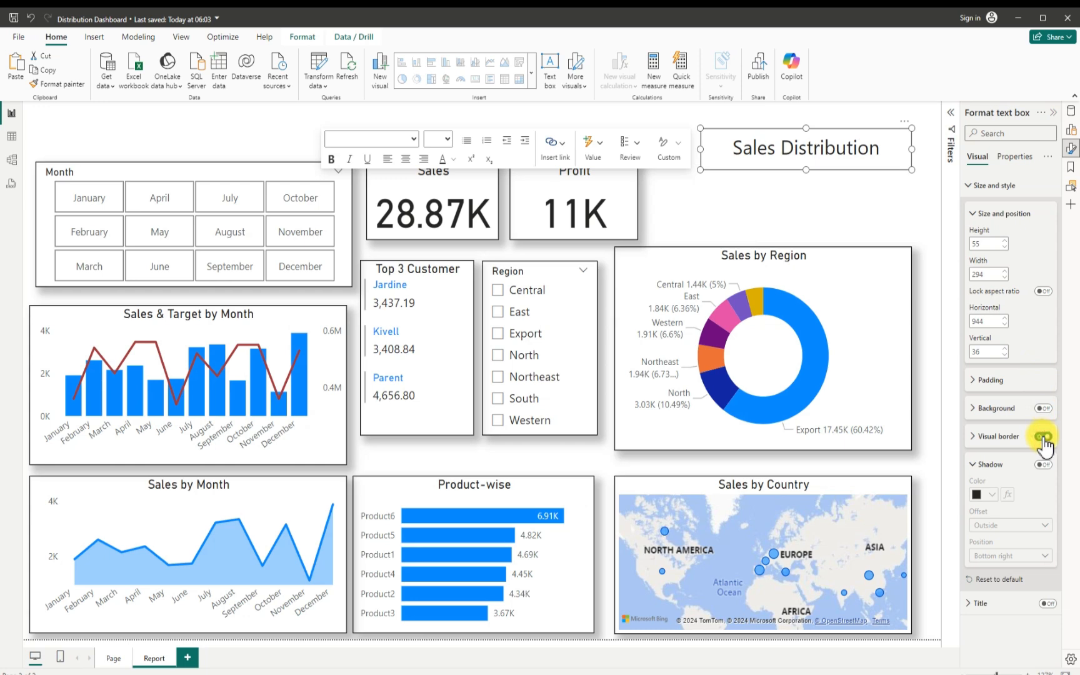
click(1043, 465)
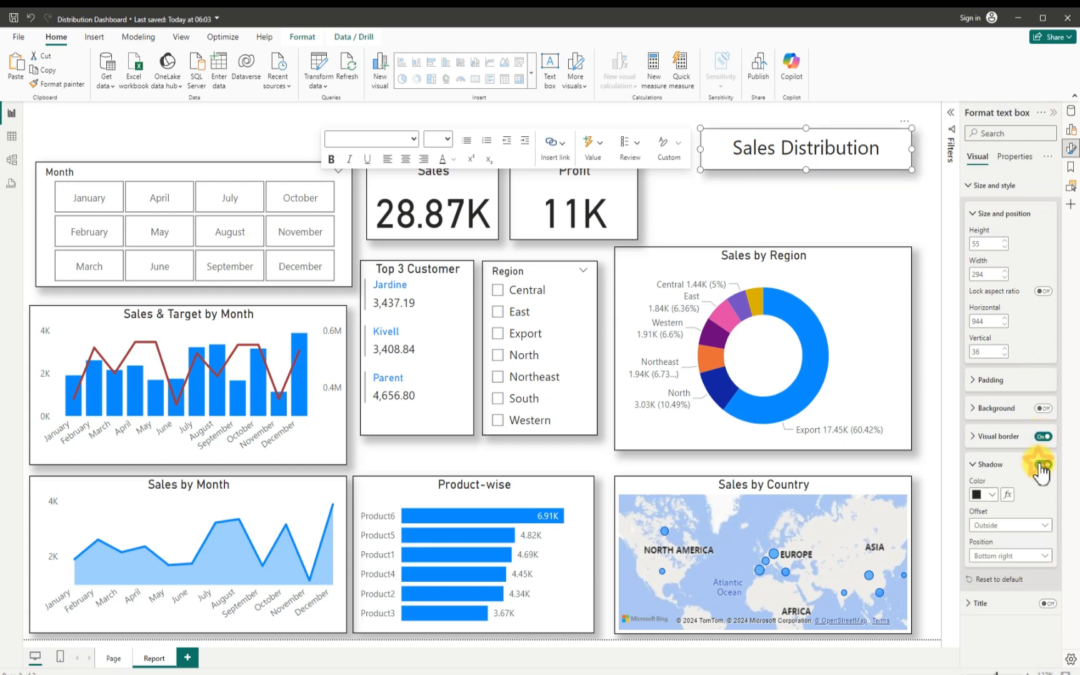
click(1001, 554)
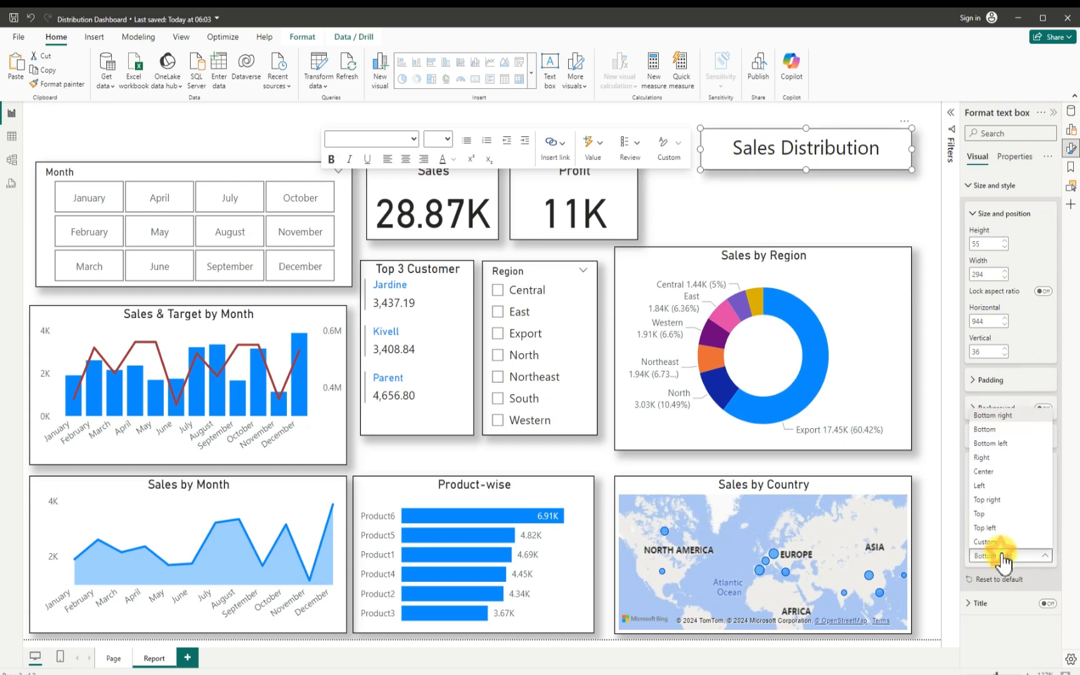
click(987, 543)
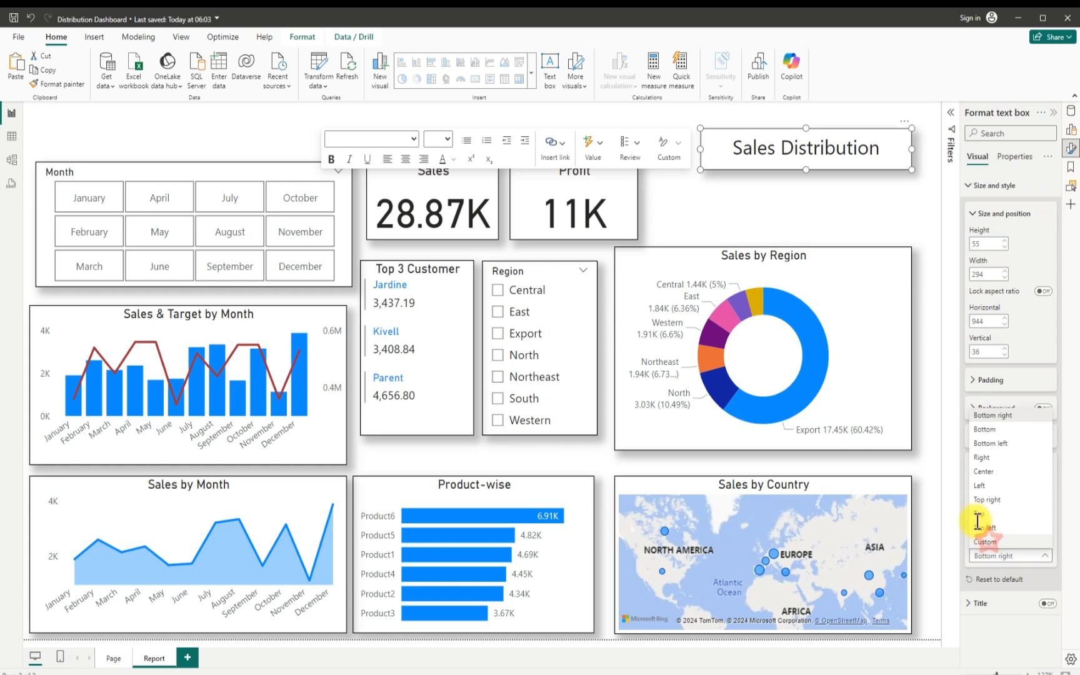
click(776, 197)
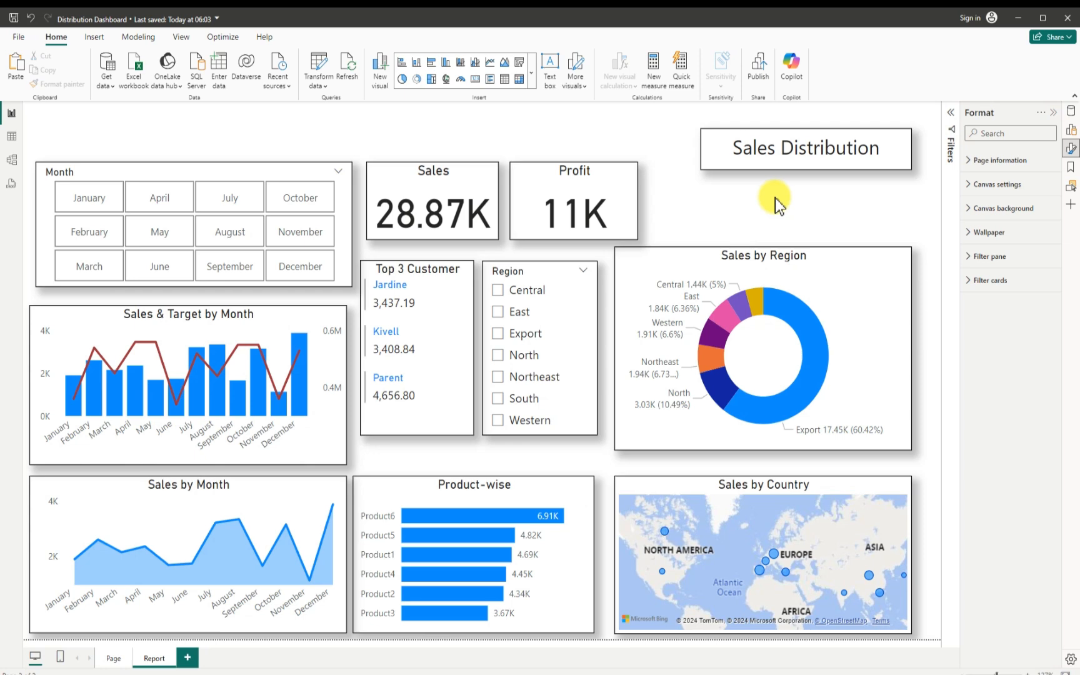
- Set the canvas background image's transparency to 0%
click(973, 208)
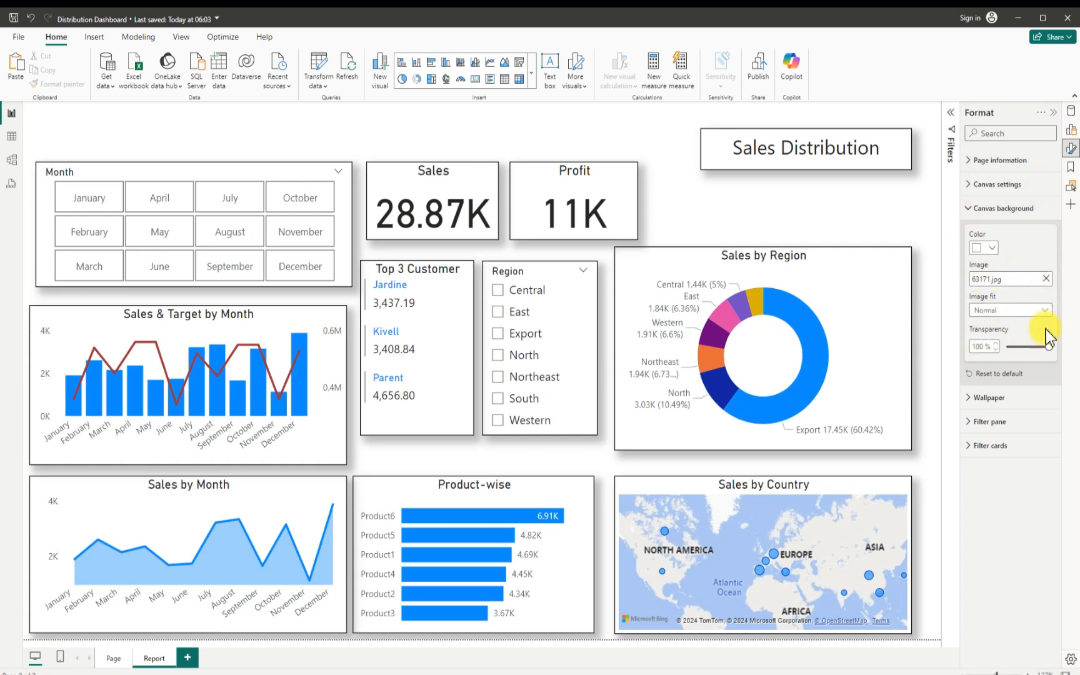
drag(1045, 347, 1003, 358)
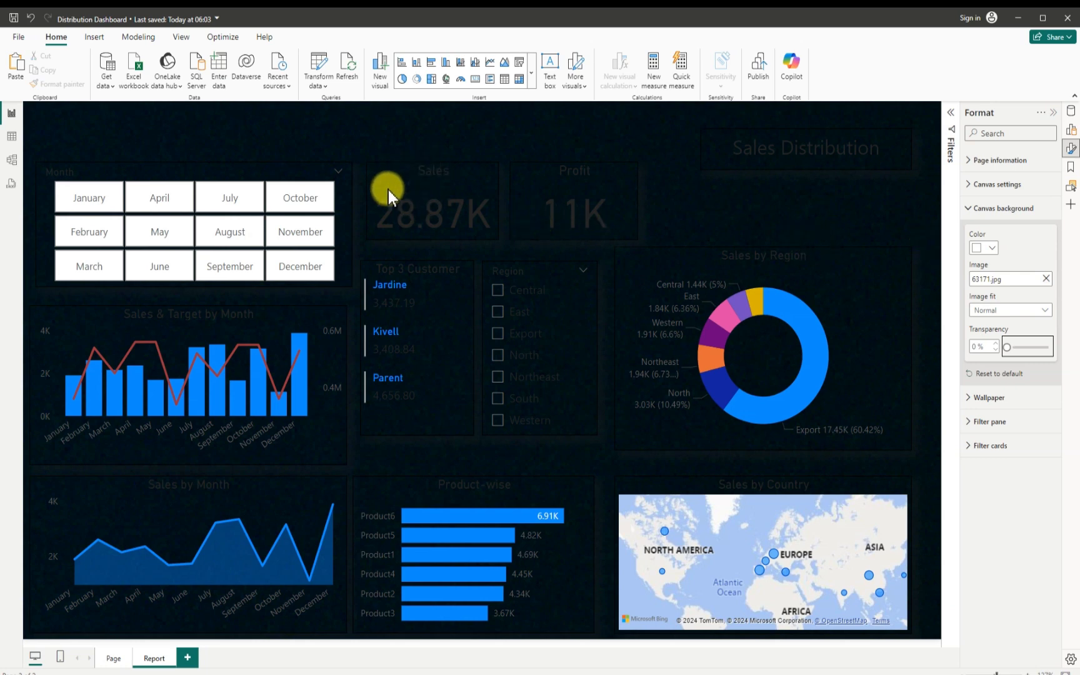
- Set the title text color of the Sales and Profit cards together to white
mouse_move(389, 190)
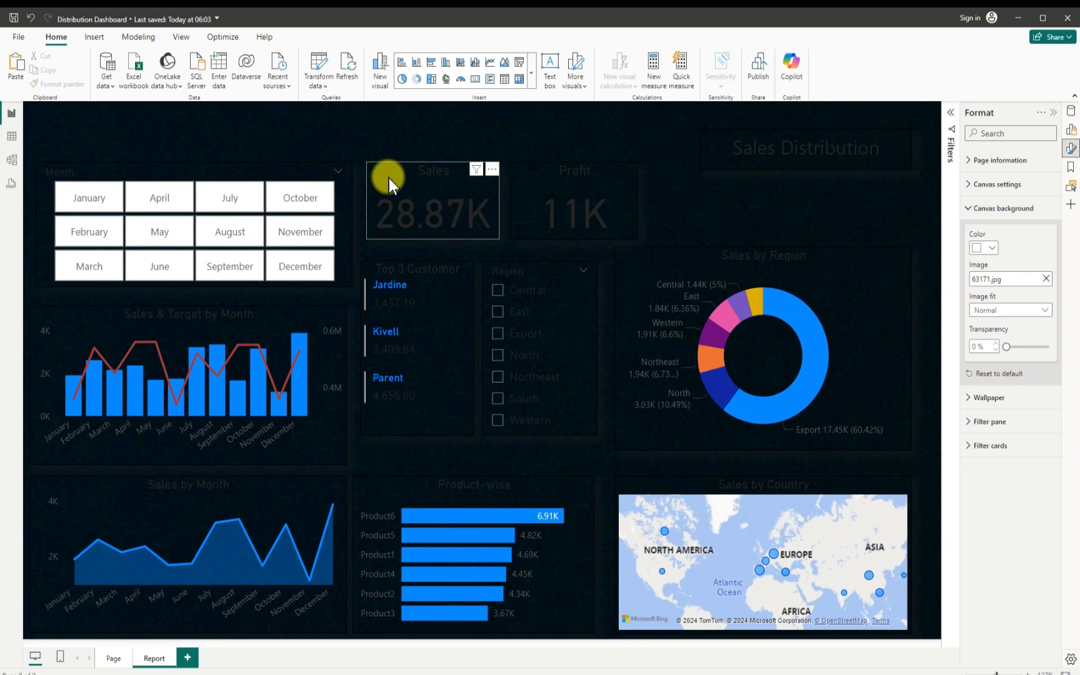
click(386, 175)
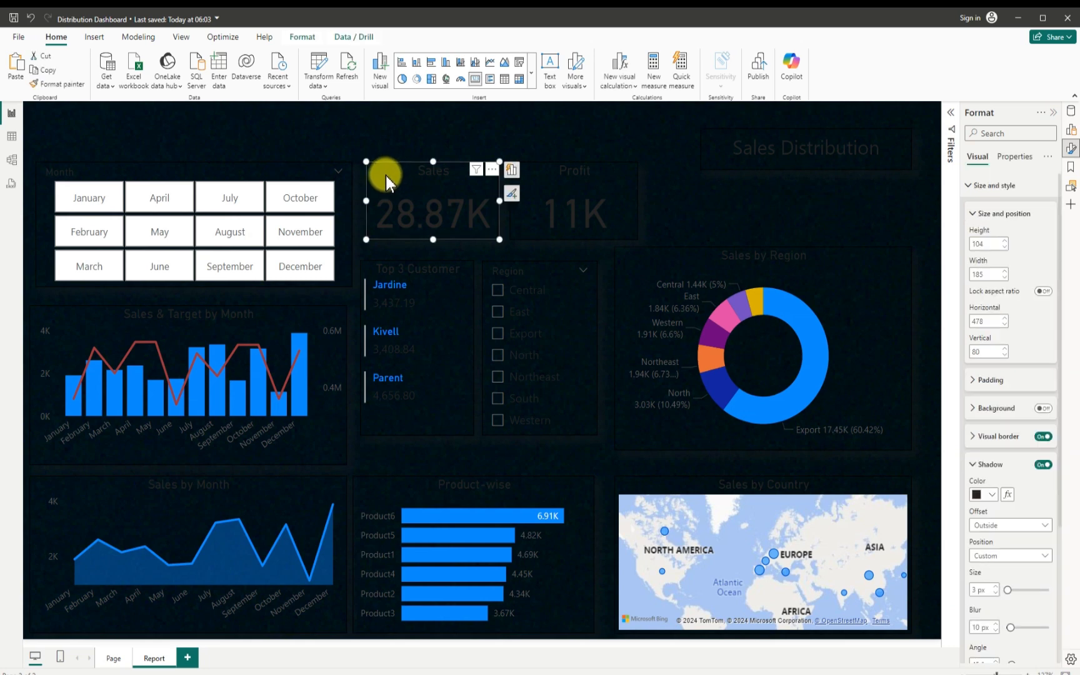
ctrl+click(537, 180)
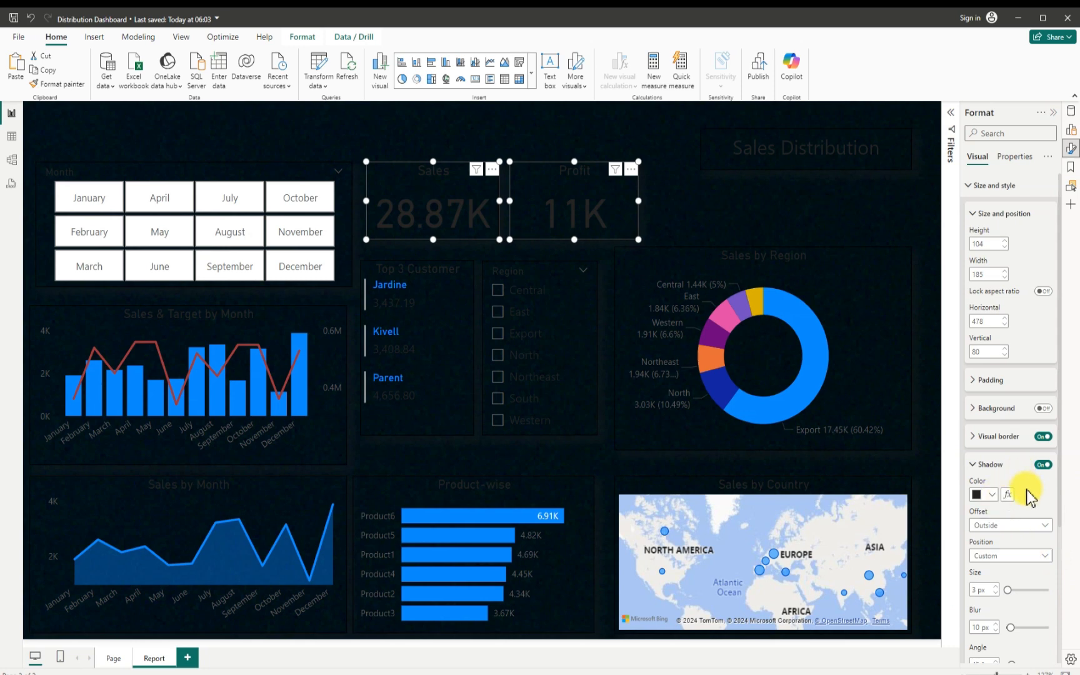
scroll(1025, 494, down, 5)
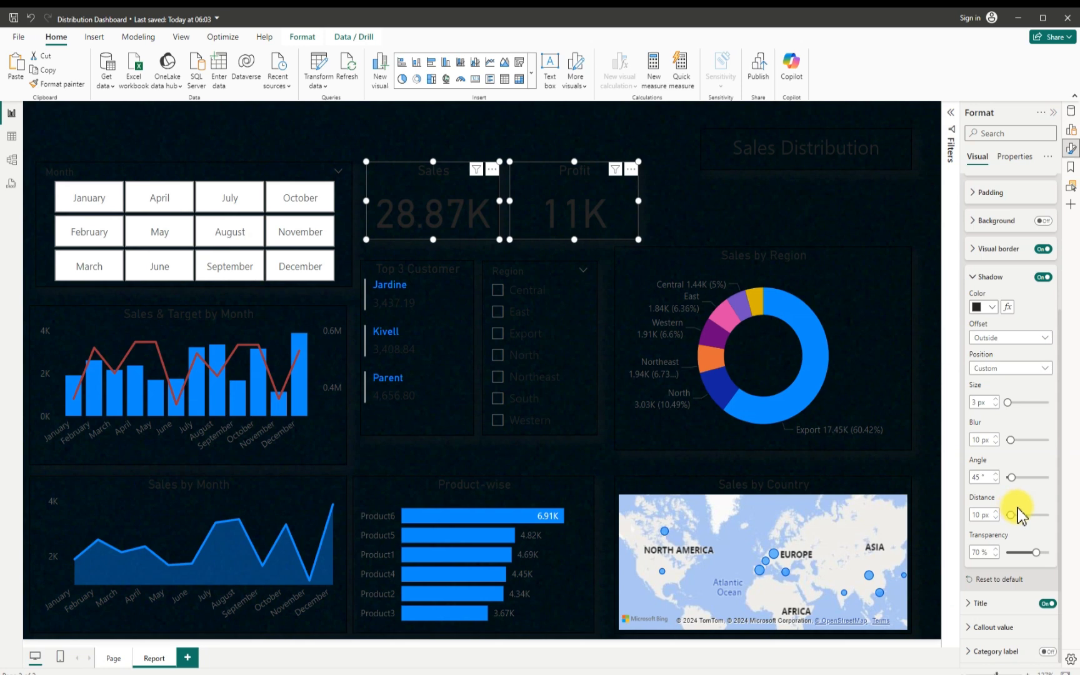
click(969, 604)
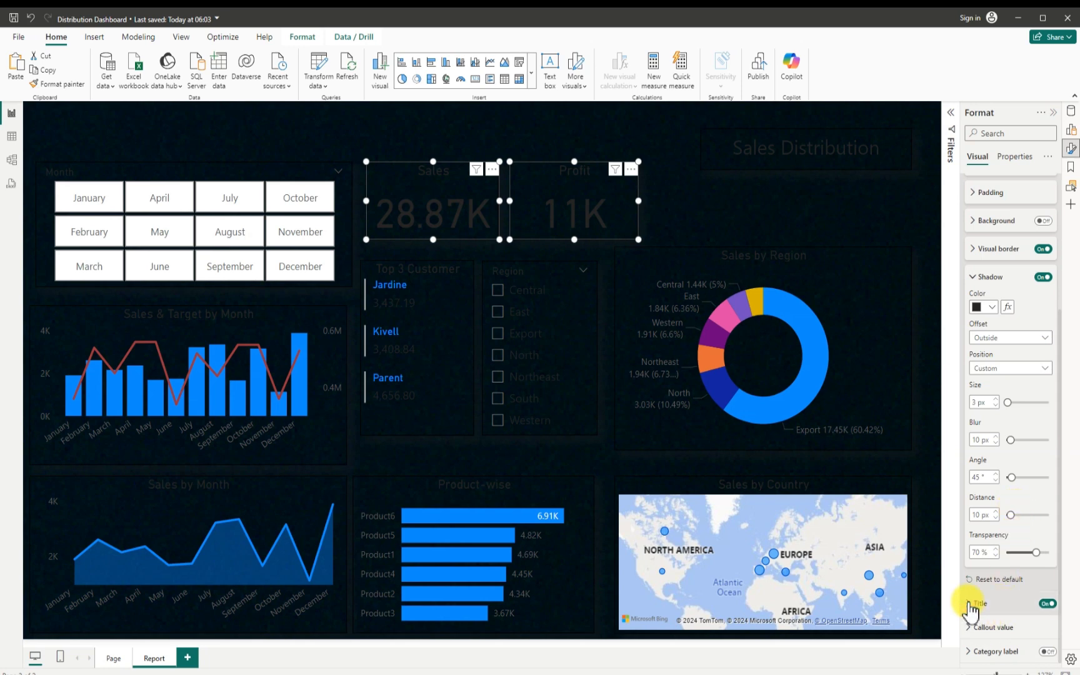
scroll(1008, 619, down, 6)
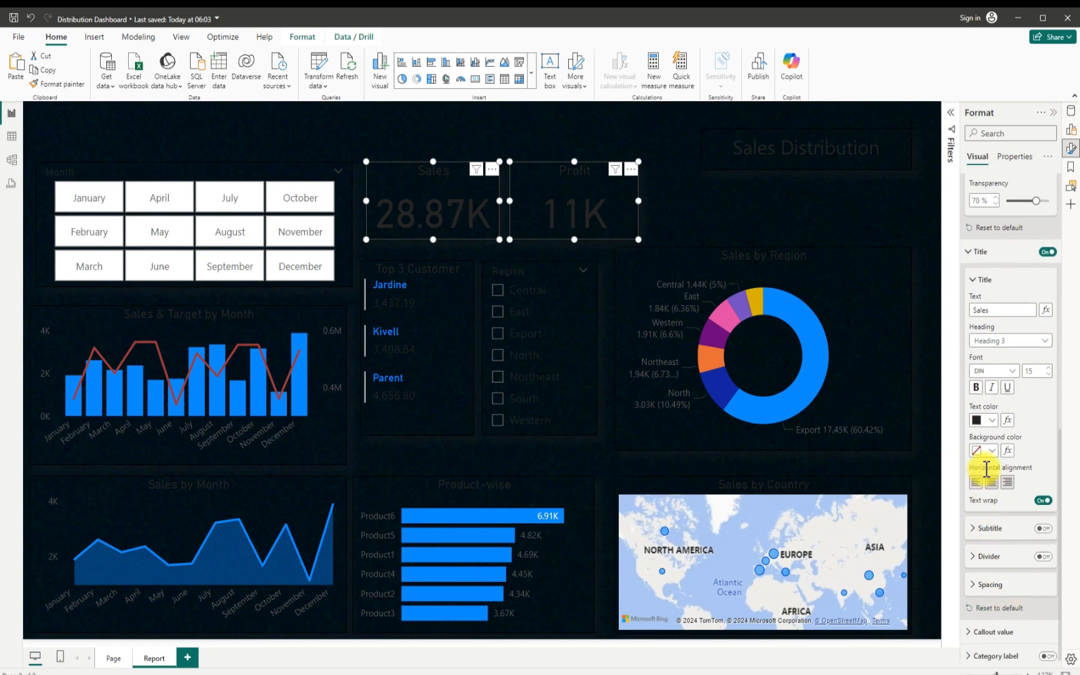
click(992, 420)
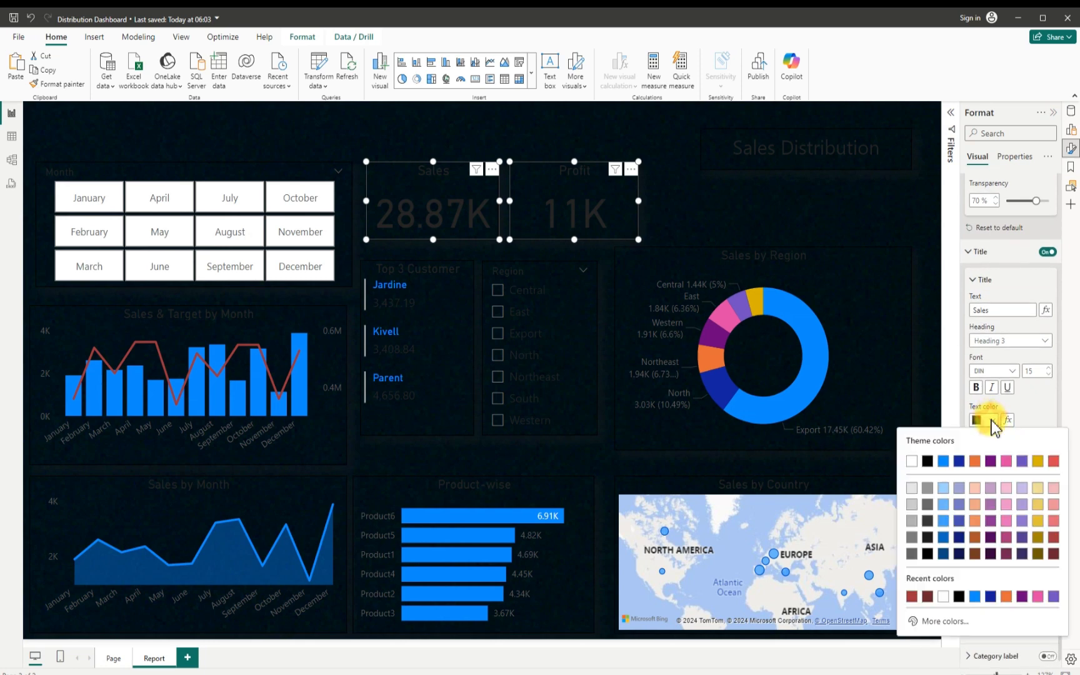
click(912, 463)
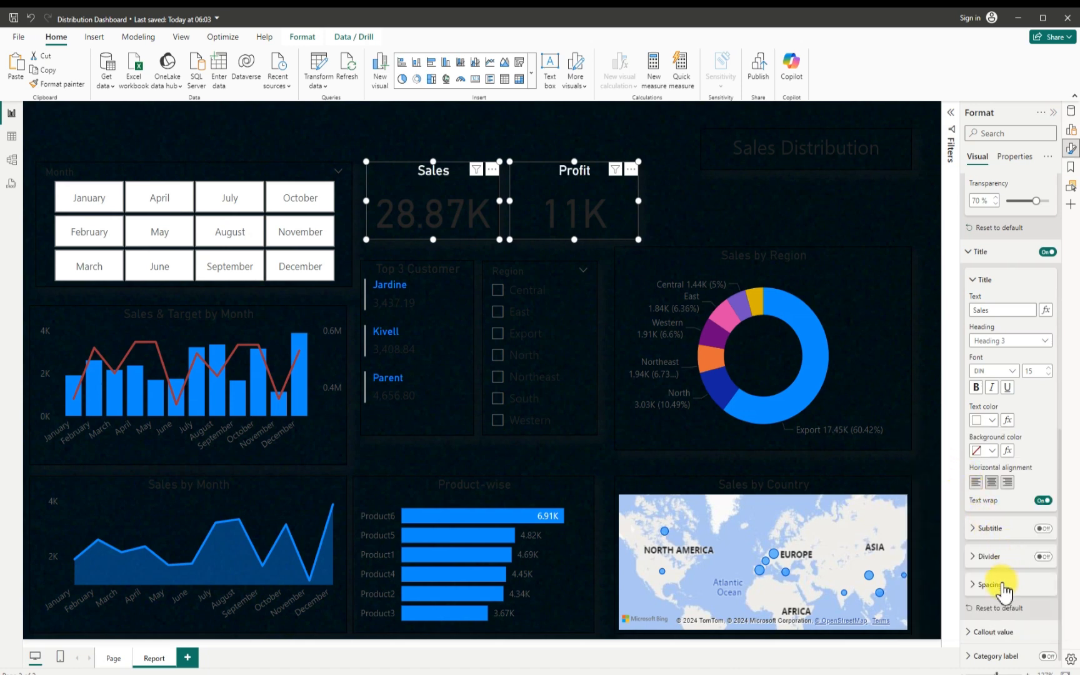
- Set the callout value color of the Sales and Profit cards to white and save the report
scroll(1004, 587, down, 1)
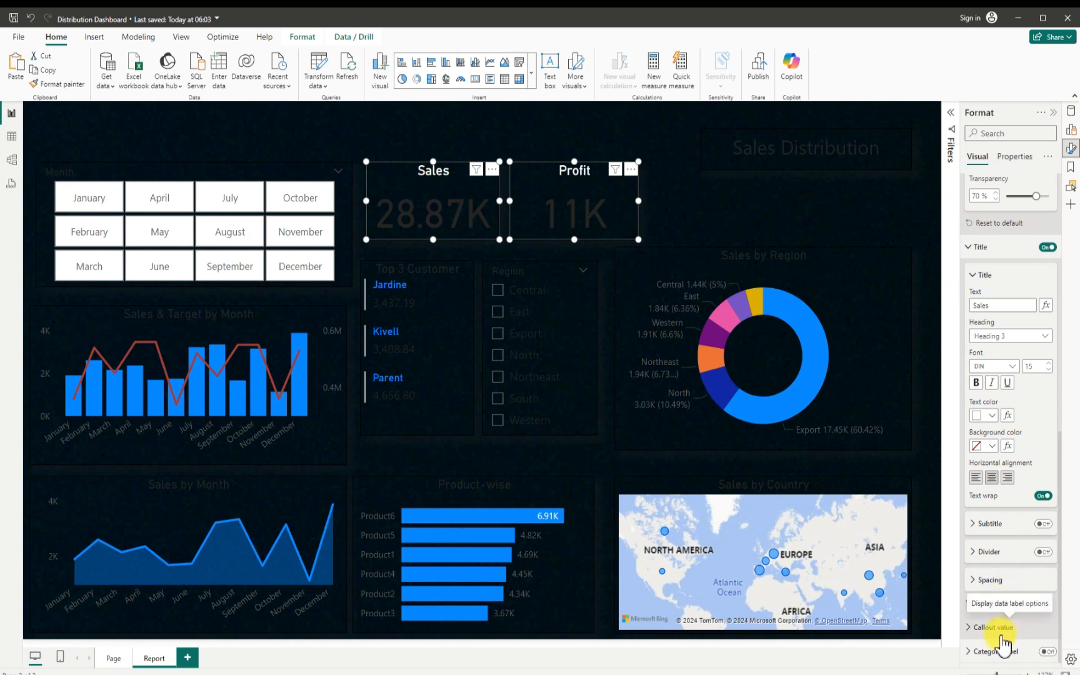
click(984, 632)
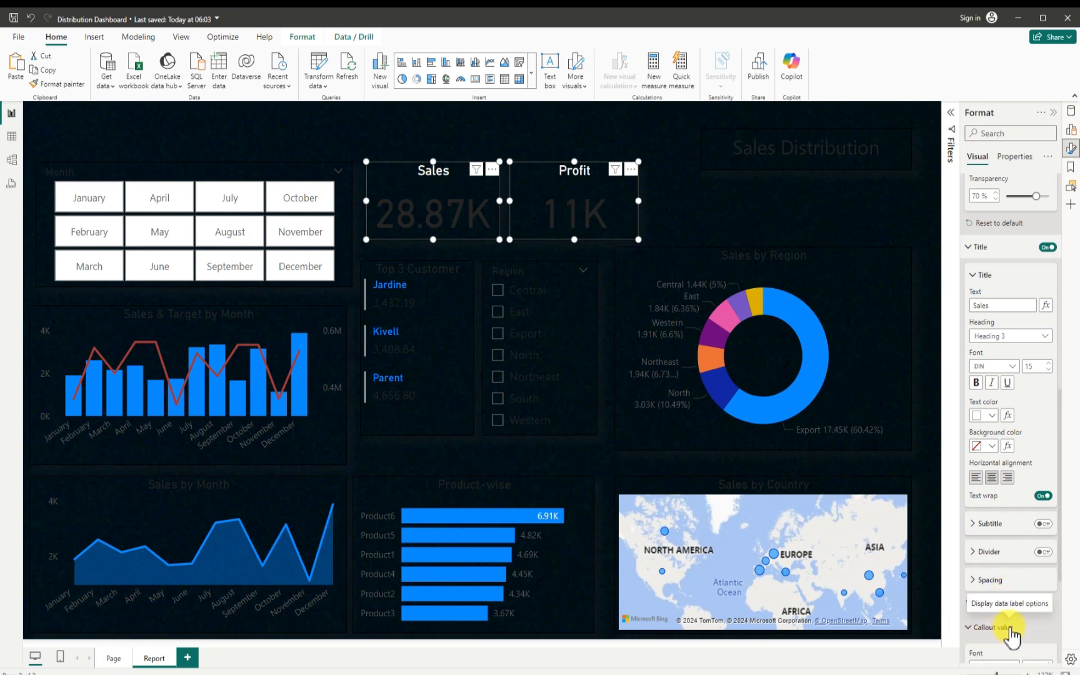
scroll(1006, 622, down, 3)
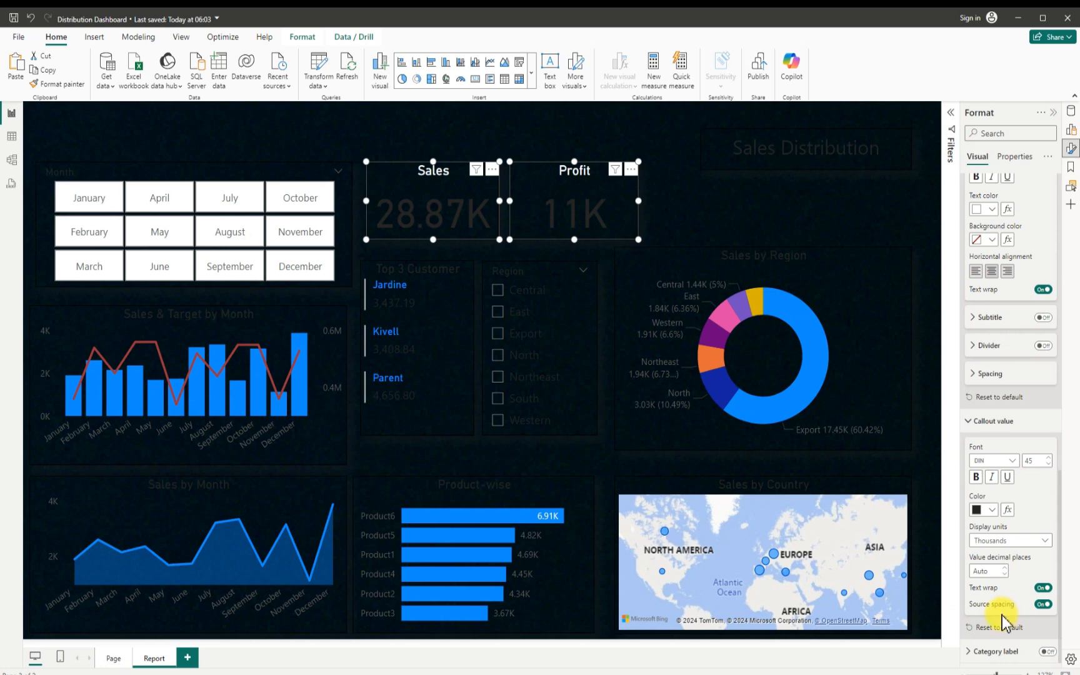
click(992, 510)
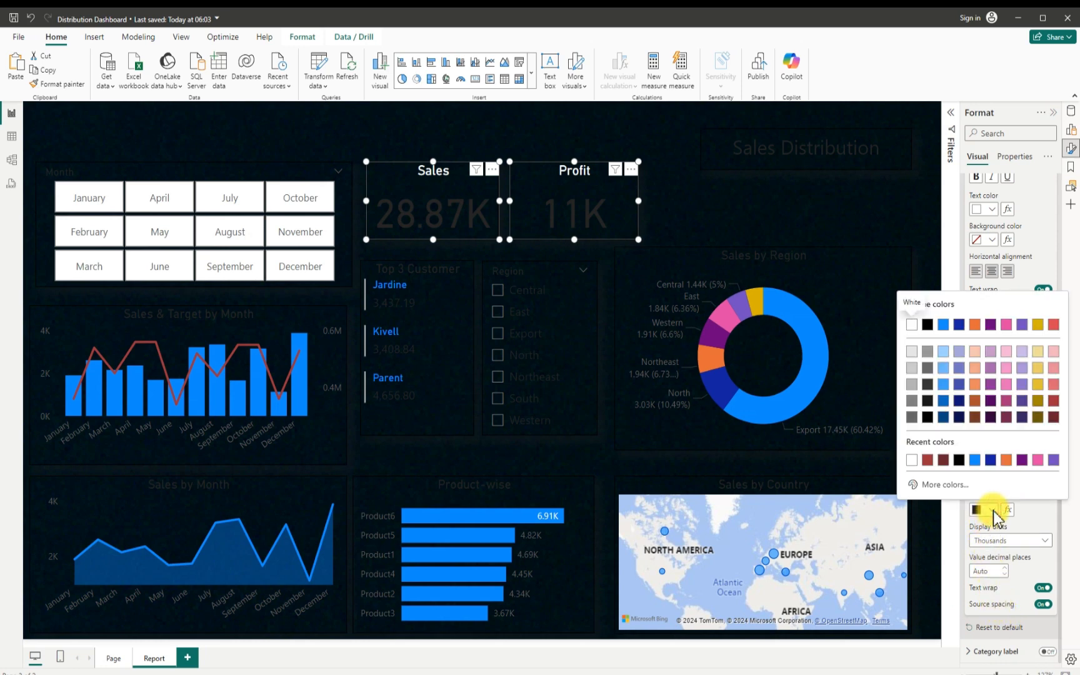
click(915, 328)
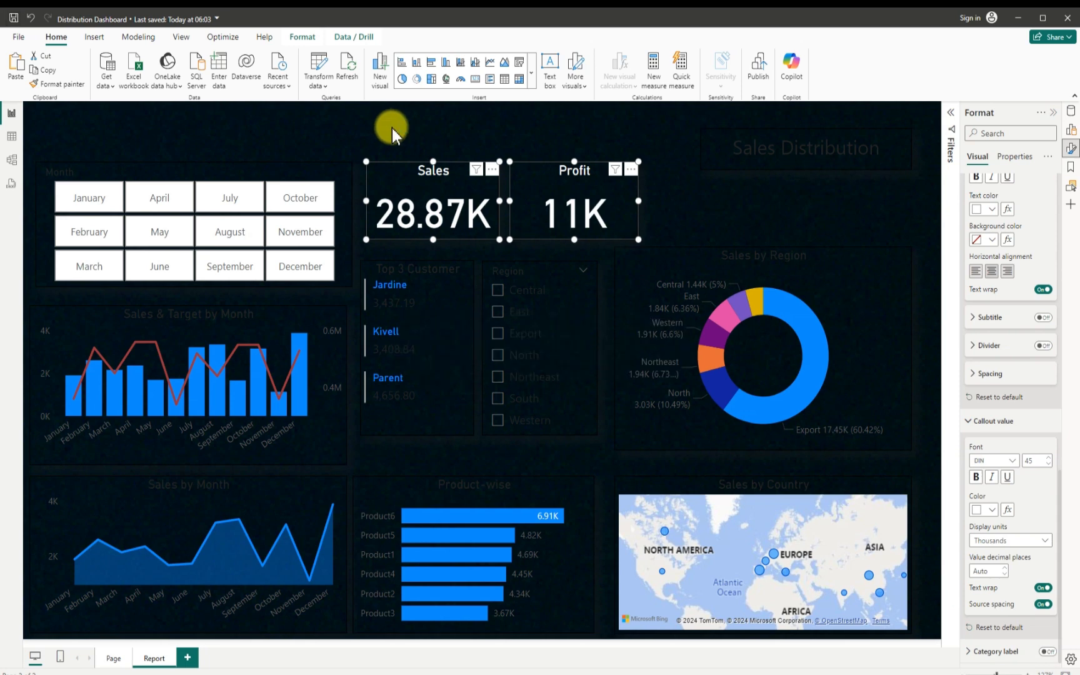
key(ctrl+s)
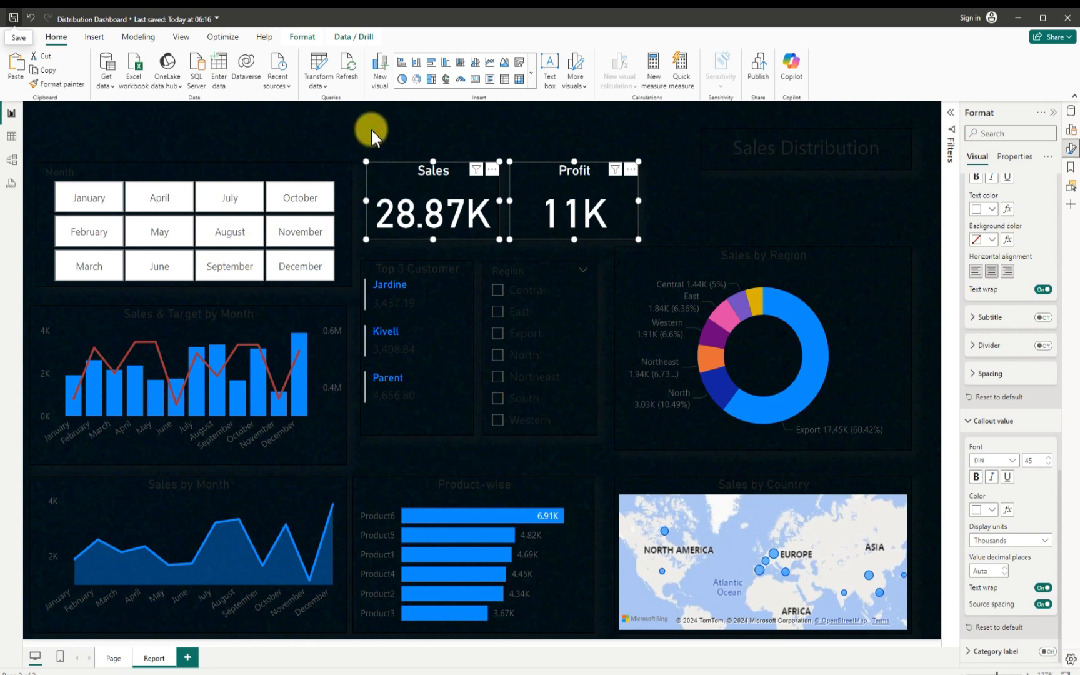
click(372, 131)
- Try to make the Sales Distribution text box's font white without selecting its text
click(711, 158)
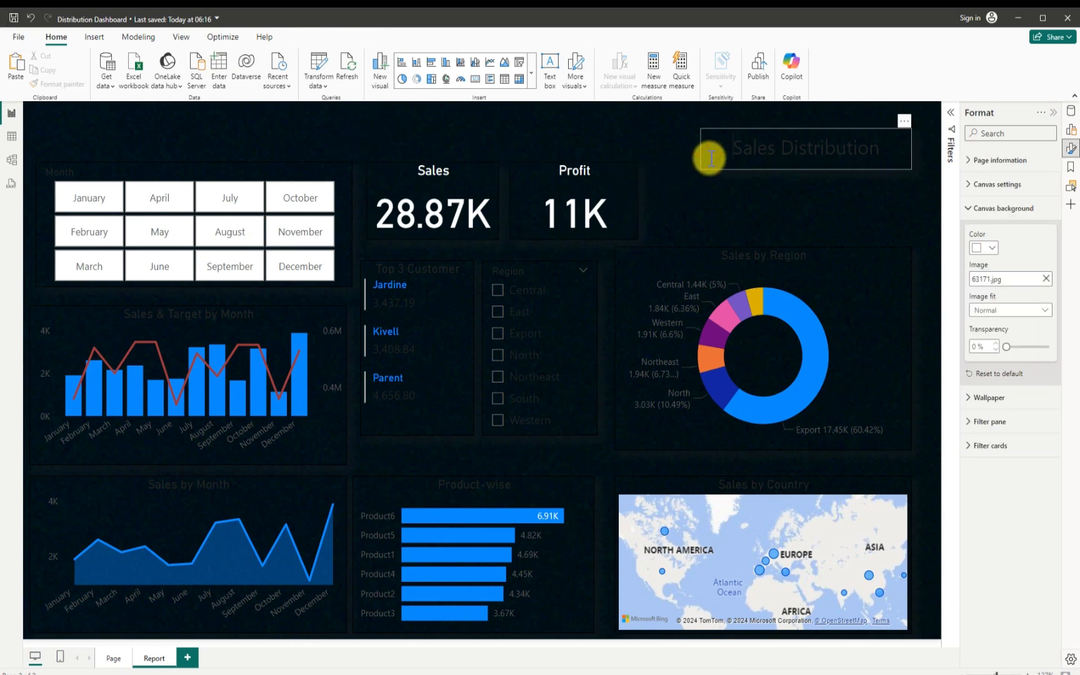
click(706, 161)
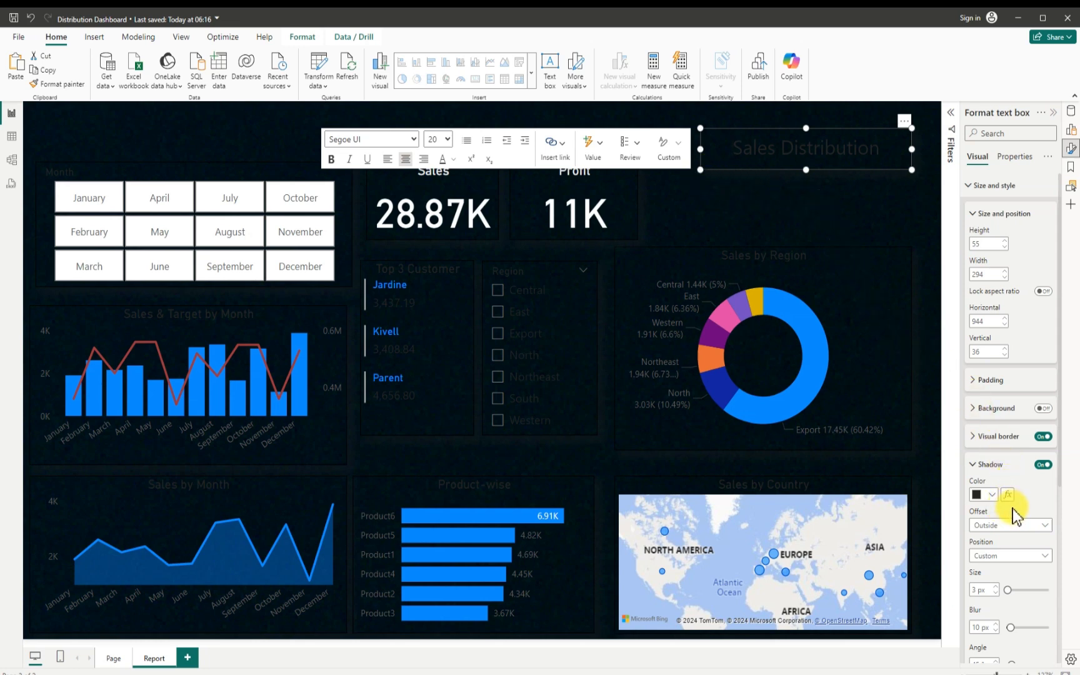
scroll(1019, 550, down, 5)
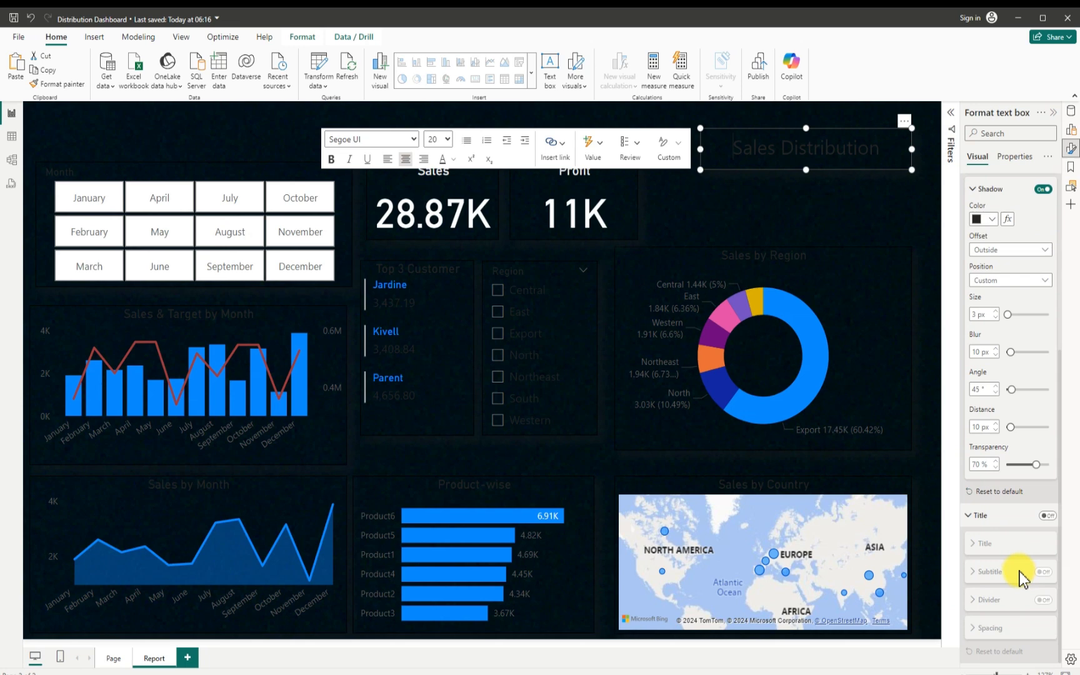
scroll(1019, 575, up, 3)
scroll(1016, 574, up, 1)
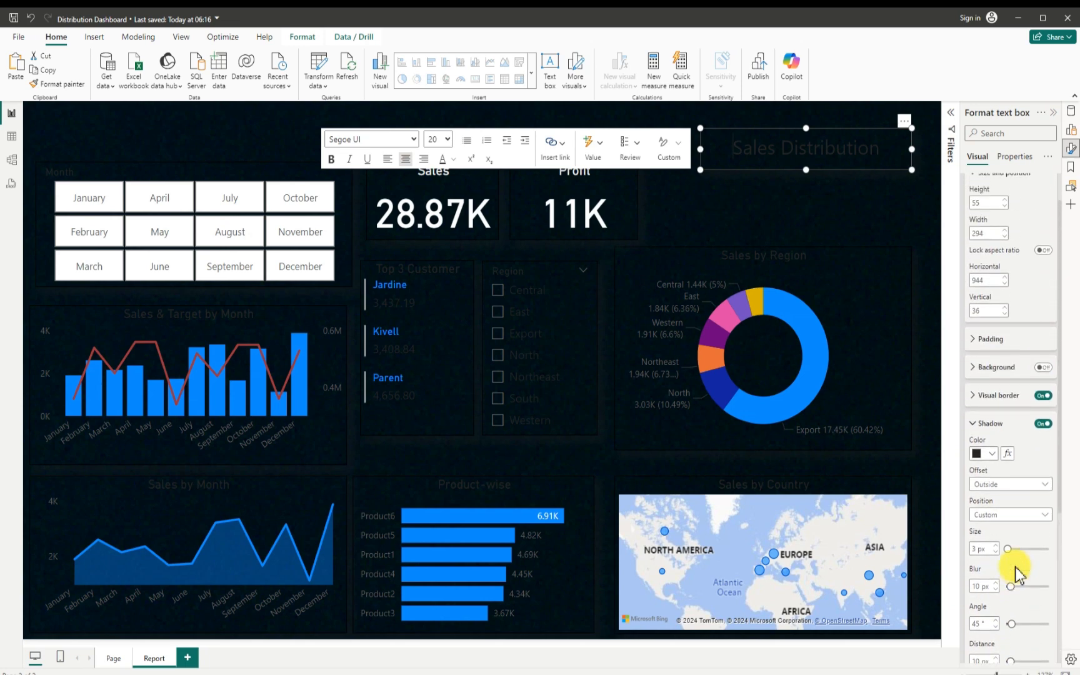
scroll(1014, 569, down, 4)
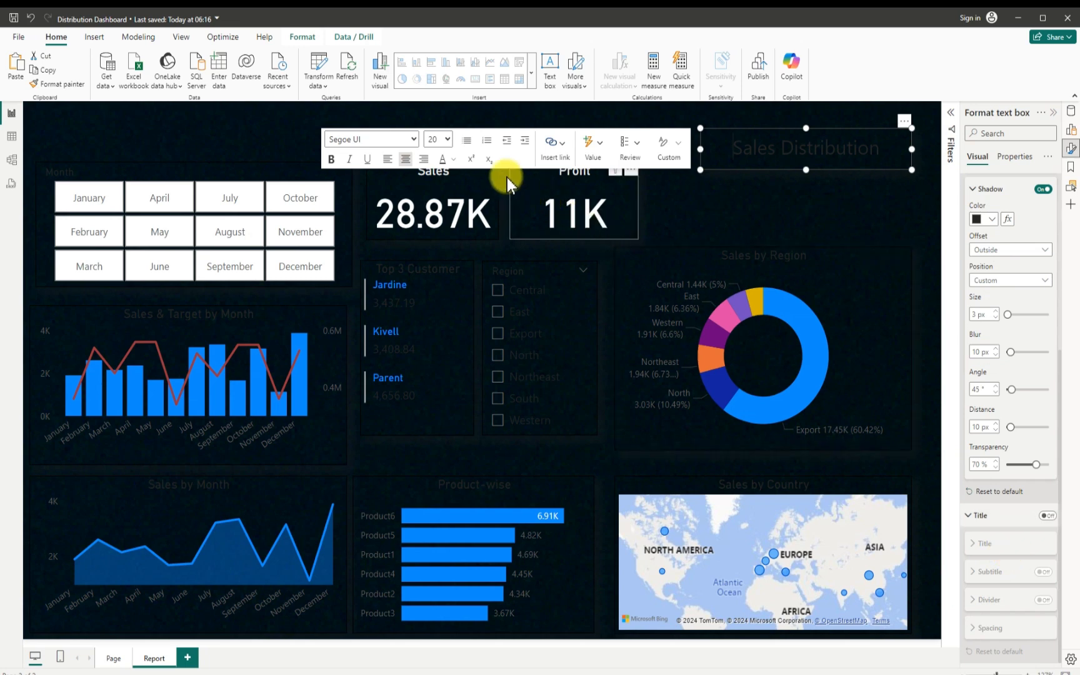
click(455, 159)
click(465, 199)
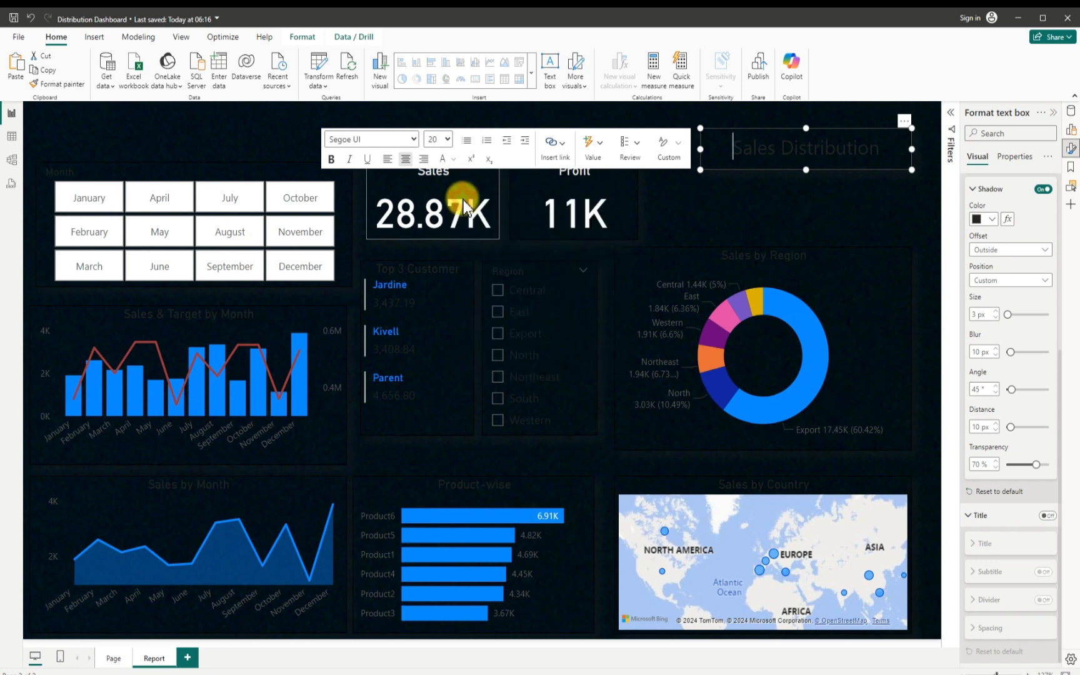
- Select the whole Sales Distribution title text and set its font color to white
click(878, 151)
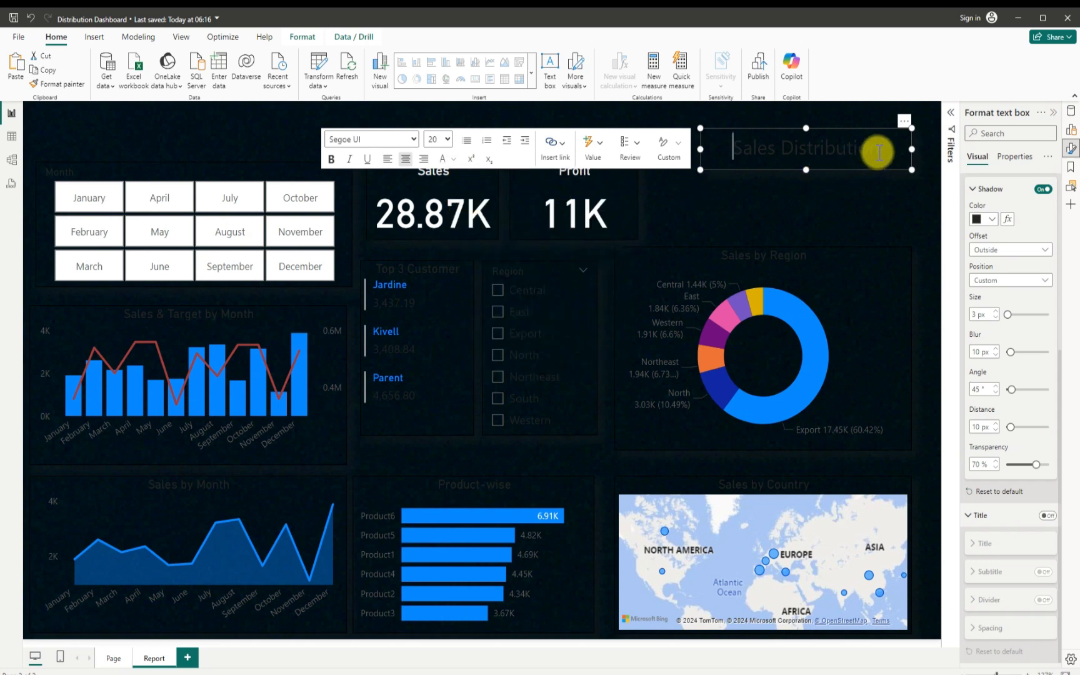
triple_click(737, 150)
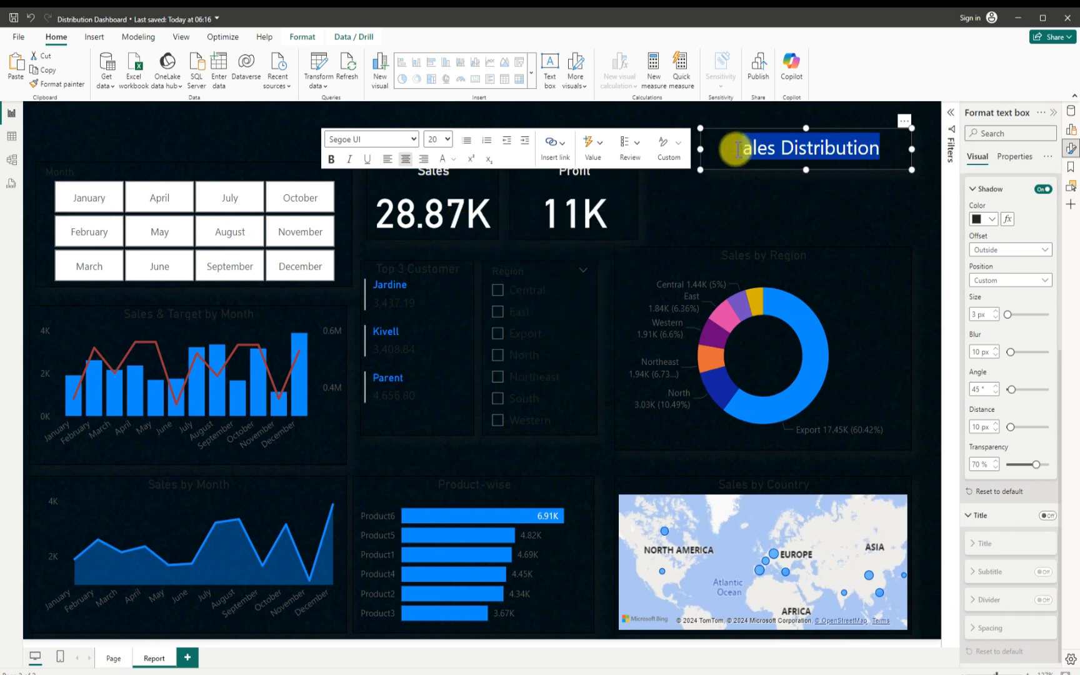
double_click(736, 149)
drag(735, 149, 853, 148)
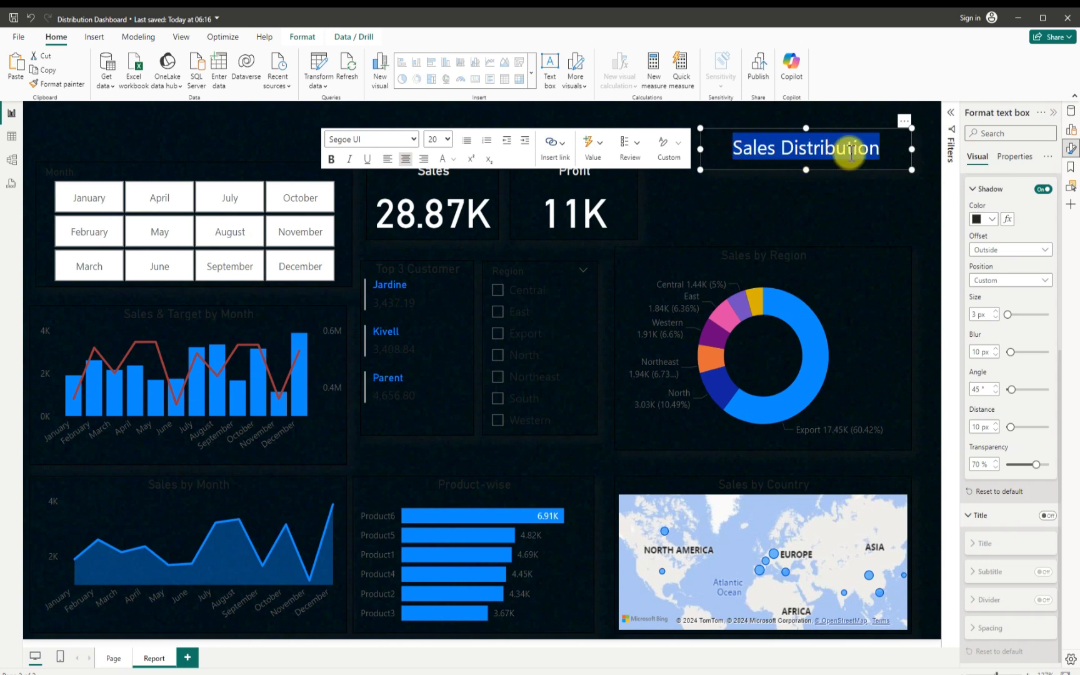
click(456, 160)
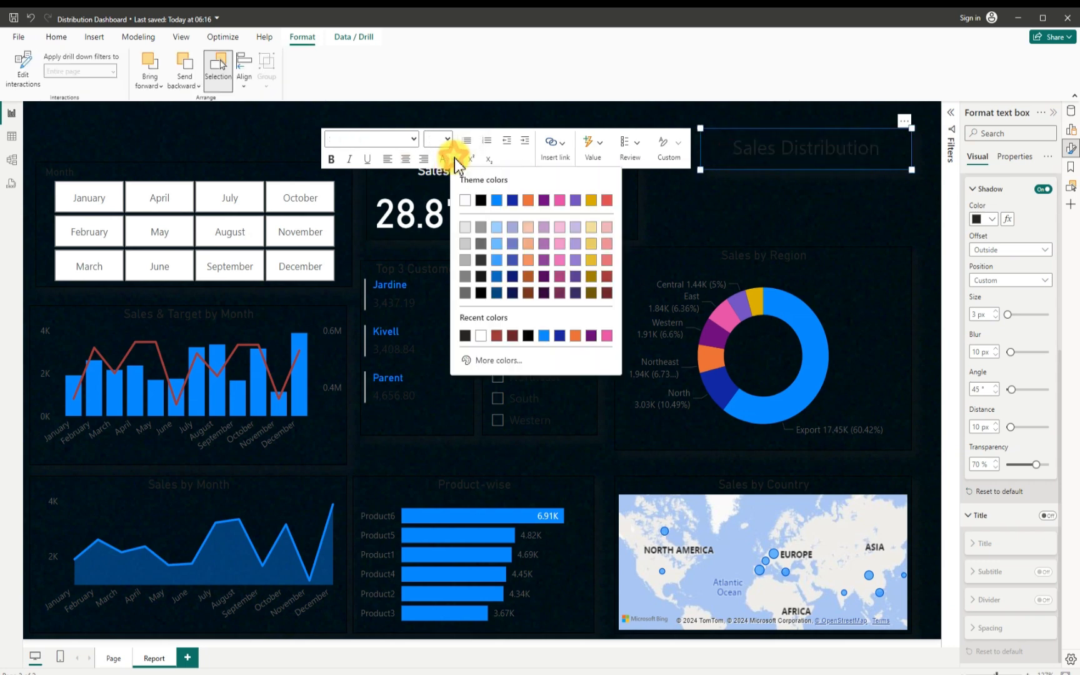
click(464, 198)
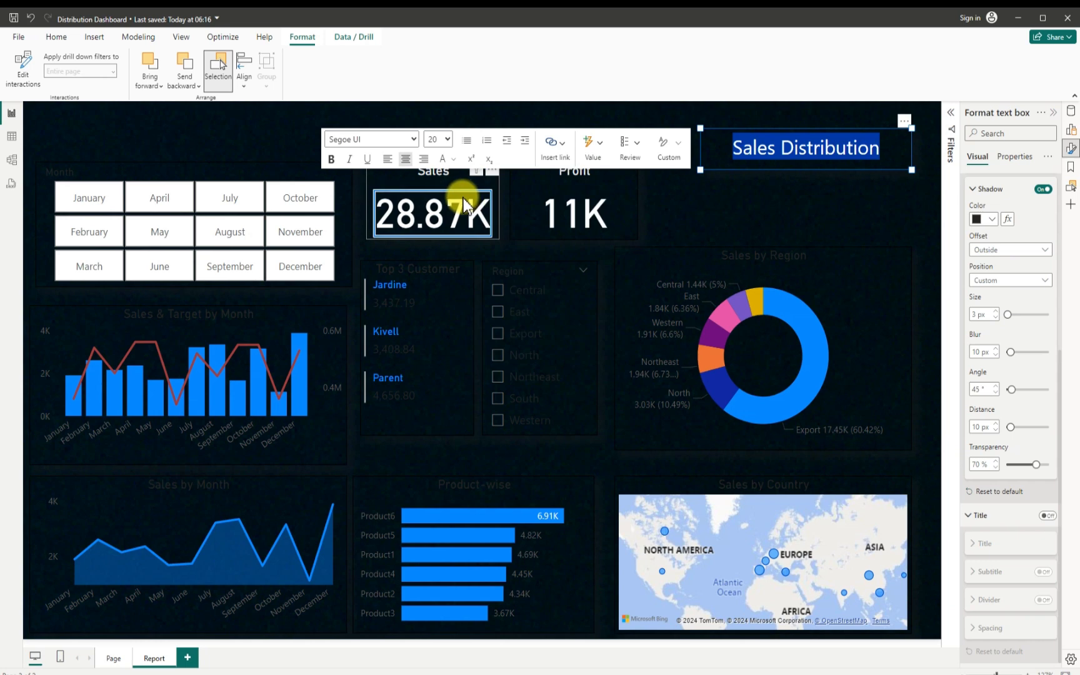
click(239, 135)
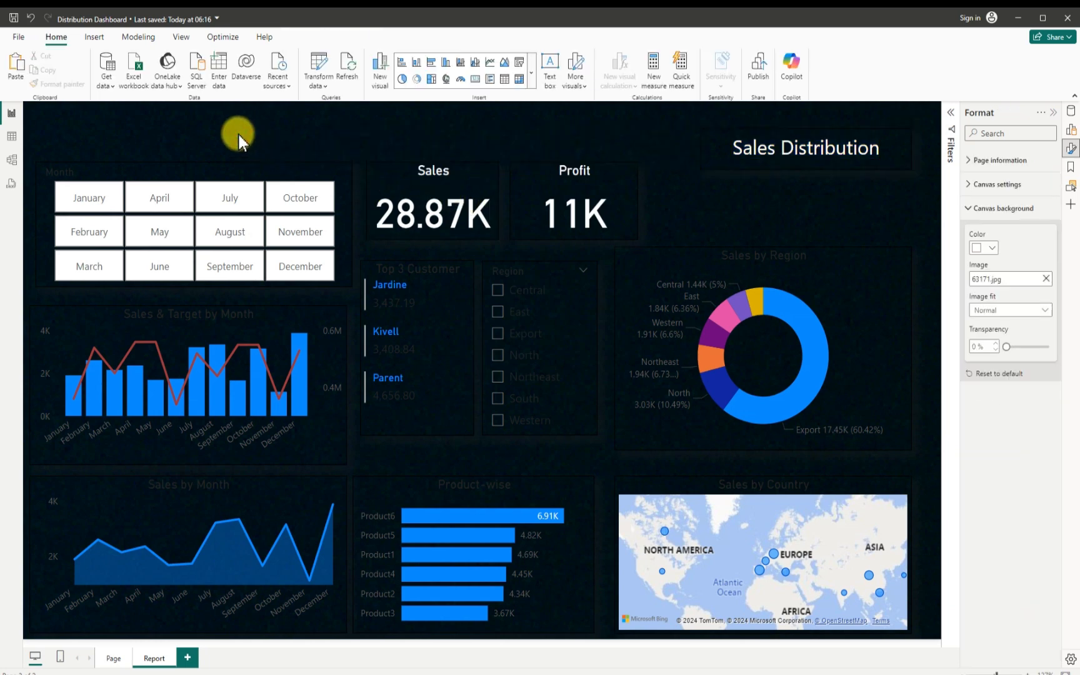
- Set the title text color of the Sales & Target by Month chart to white
click(87, 323)
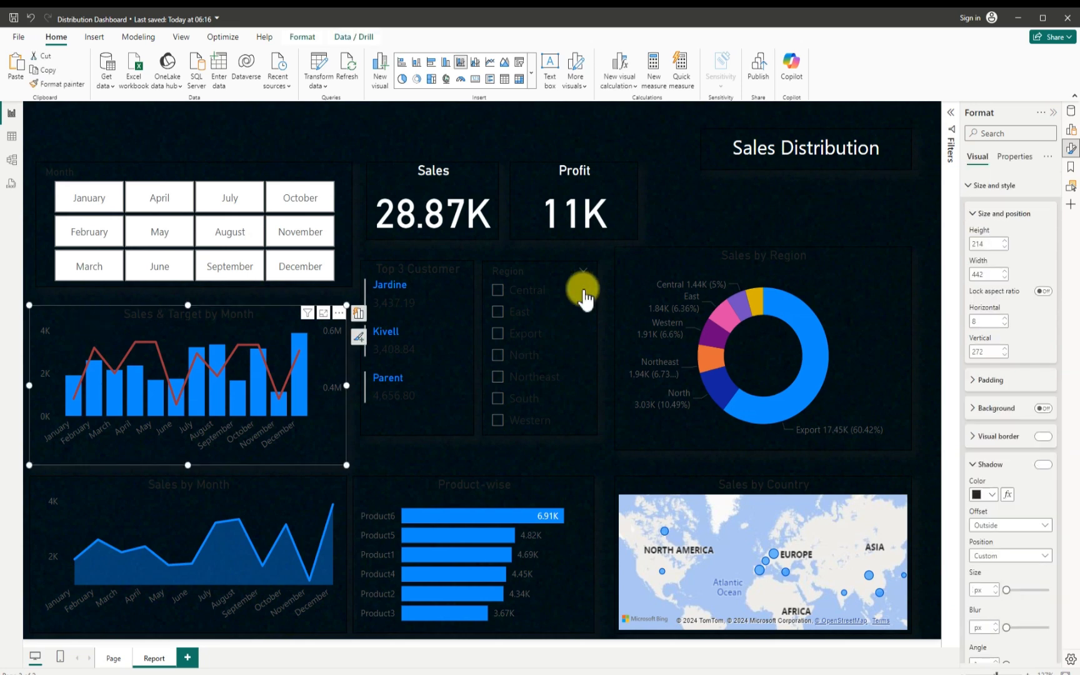
scroll(977, 475, down, 7)
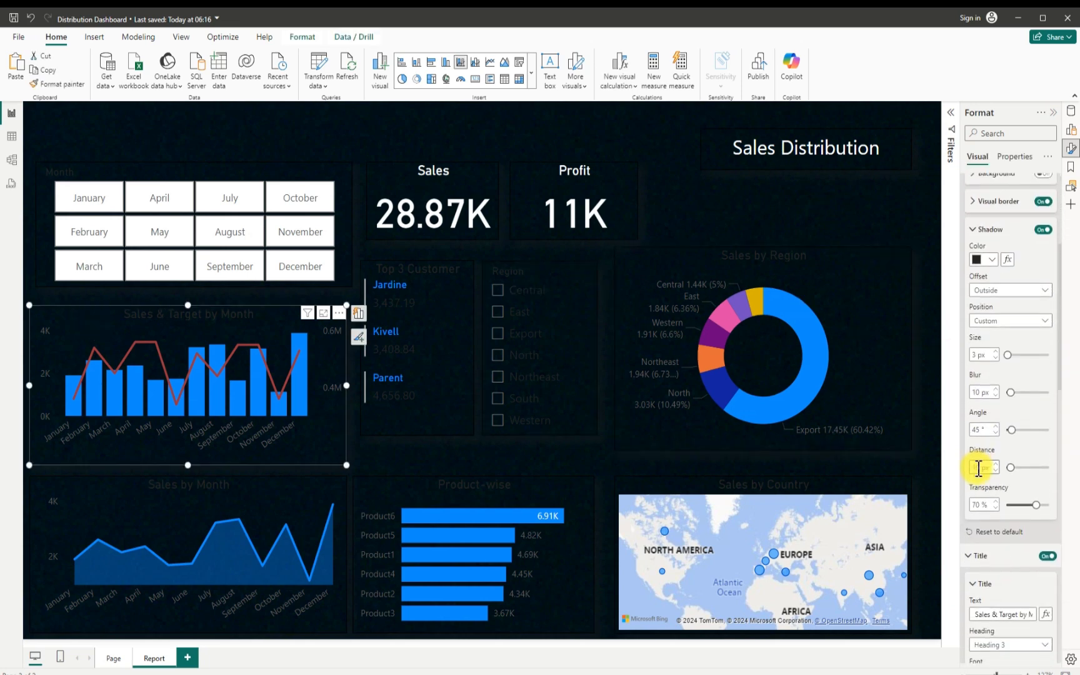
scroll(977, 476, down, 5)
scroll(986, 400, up, 2)
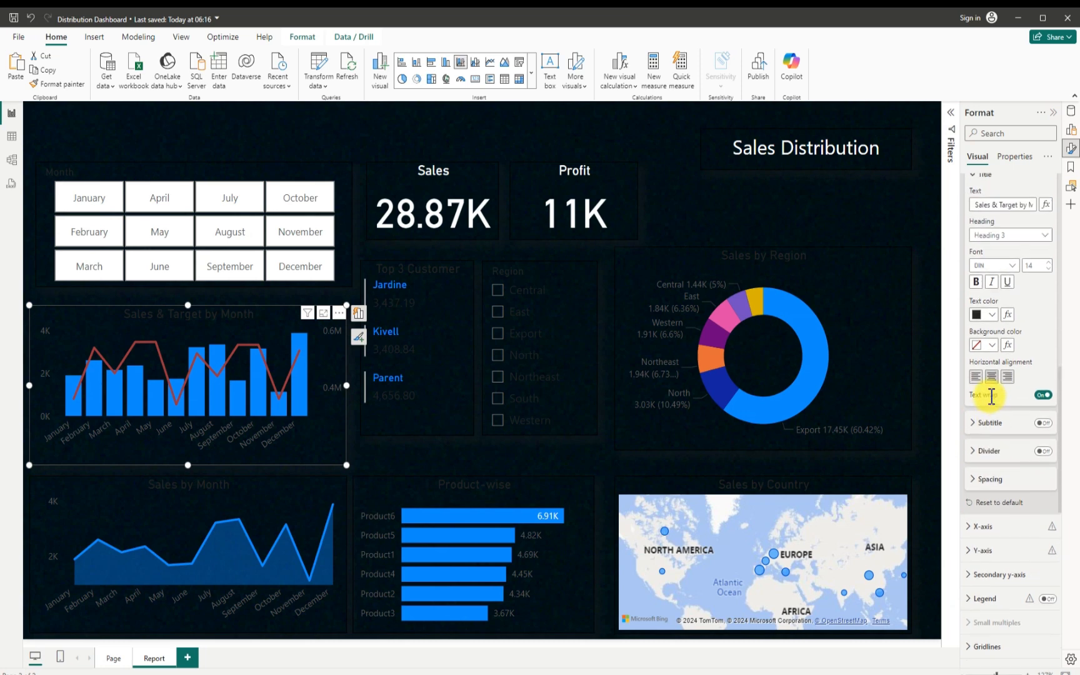
click(991, 372)
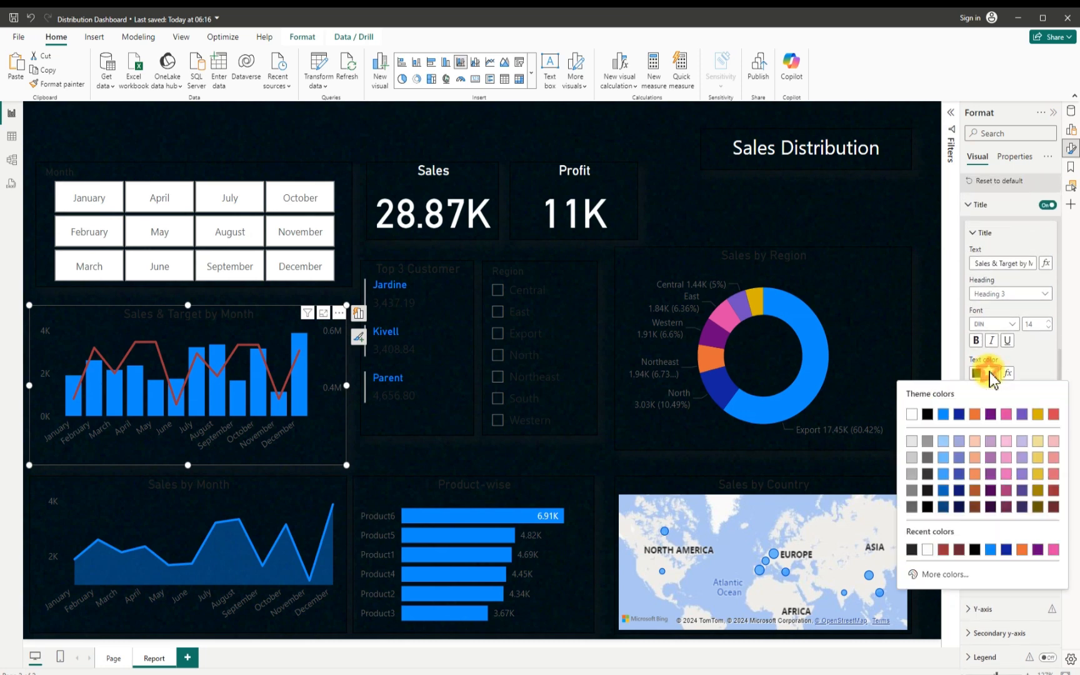
click(911, 414)
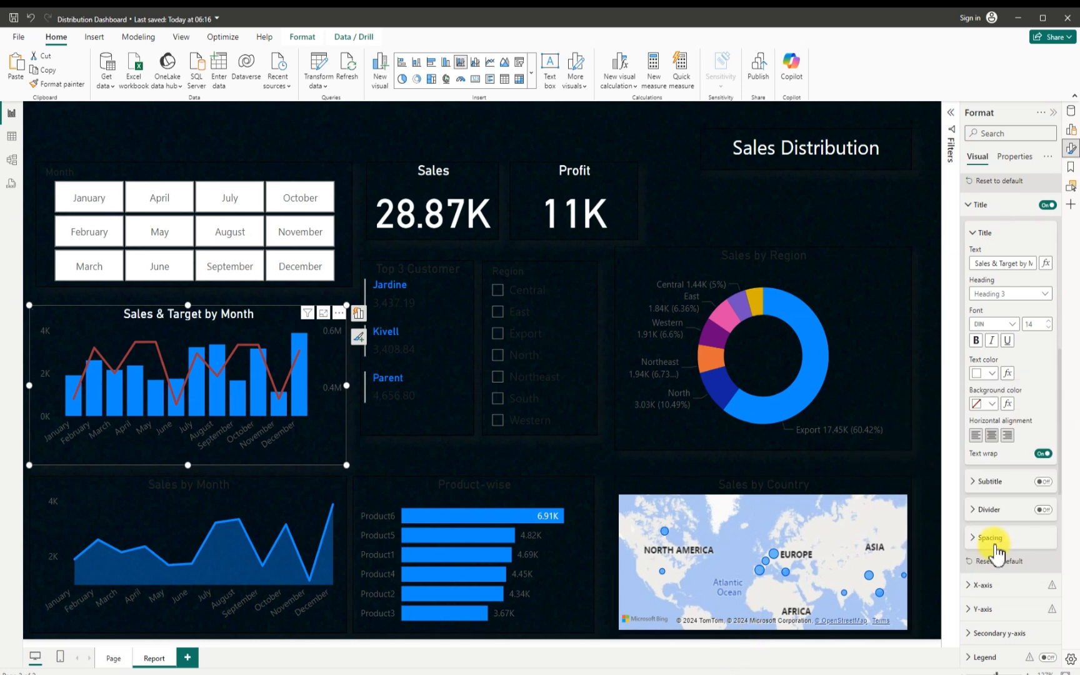
- Set the X-axis values color of the Sales & Target by Month chart to white
scroll(994, 556, down, 2)
scroll(996, 557, down, 3)
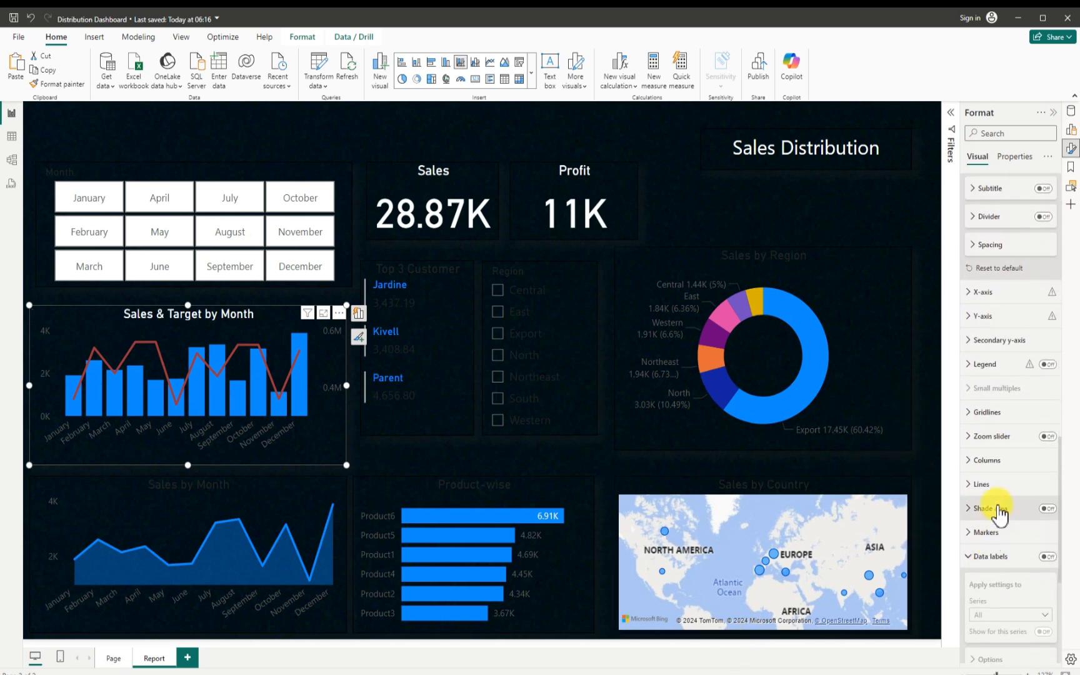
click(976, 292)
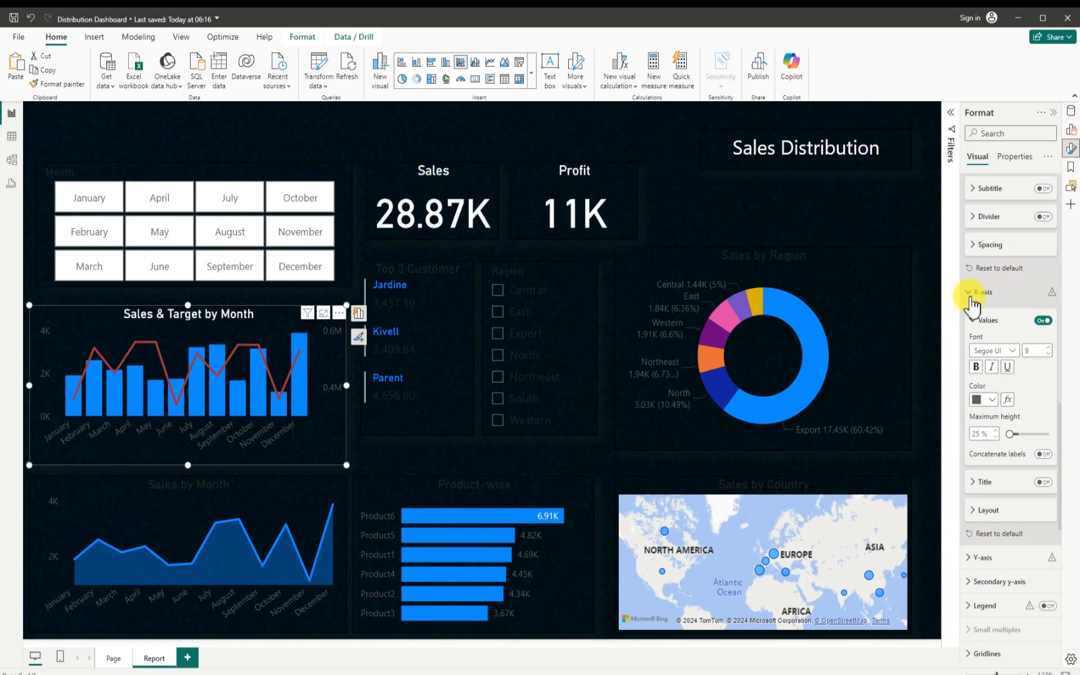
click(993, 400)
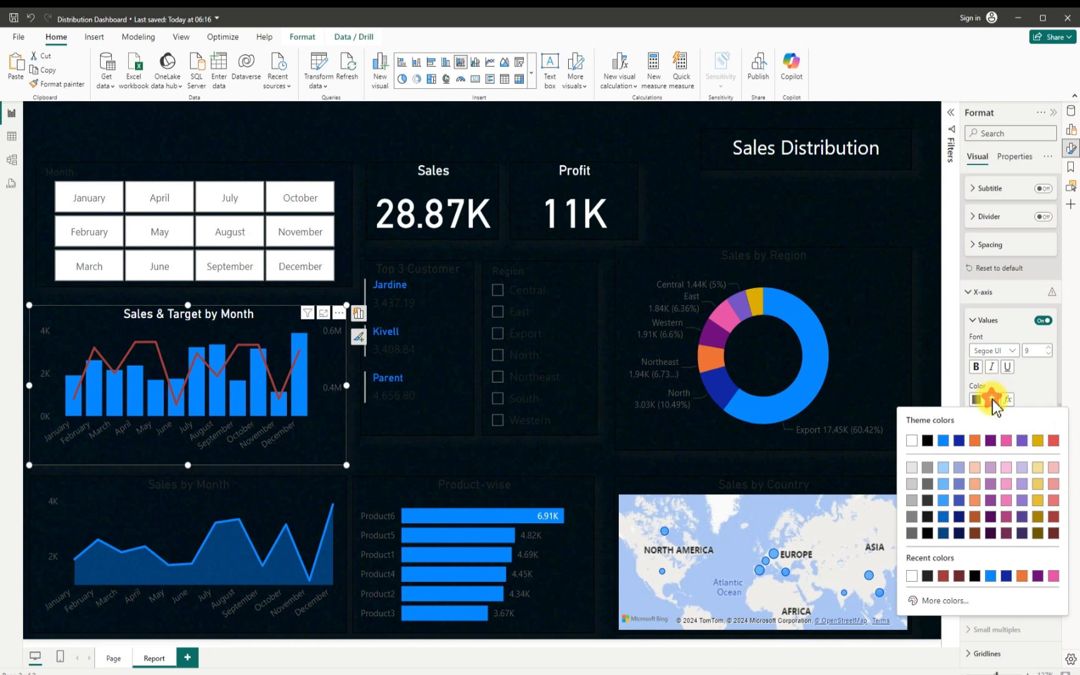
click(912, 442)
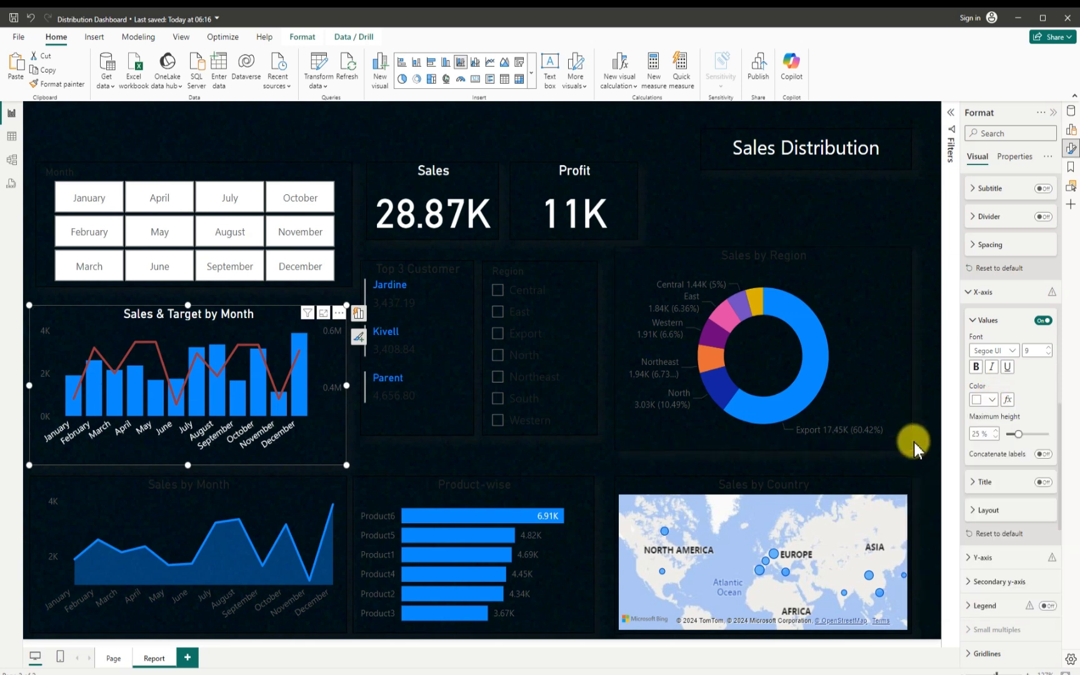
- Set the Y-axis values color of the Sales & Target by Month chart to white
scroll(1006, 494, down, 2)
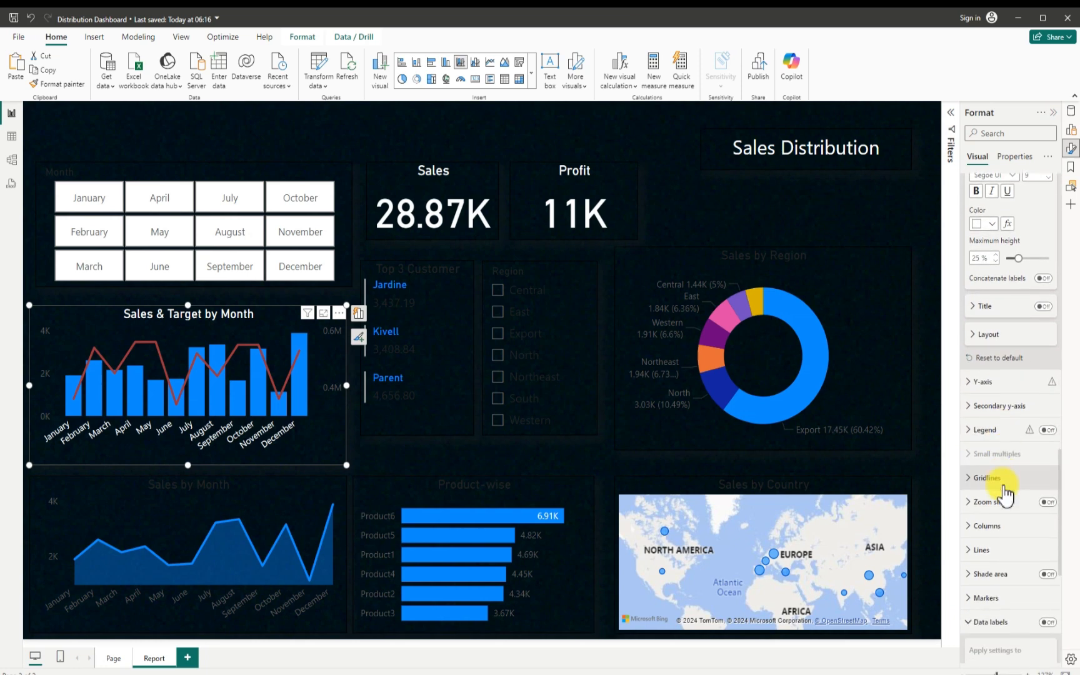
click(971, 384)
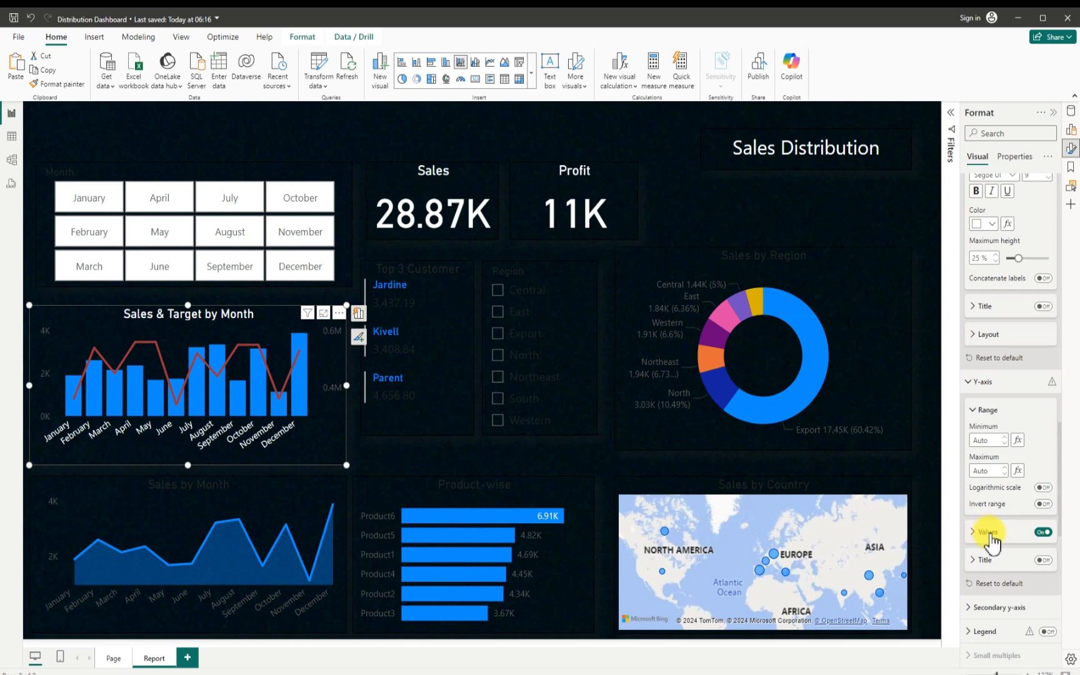
scroll(1000, 546, down, 1)
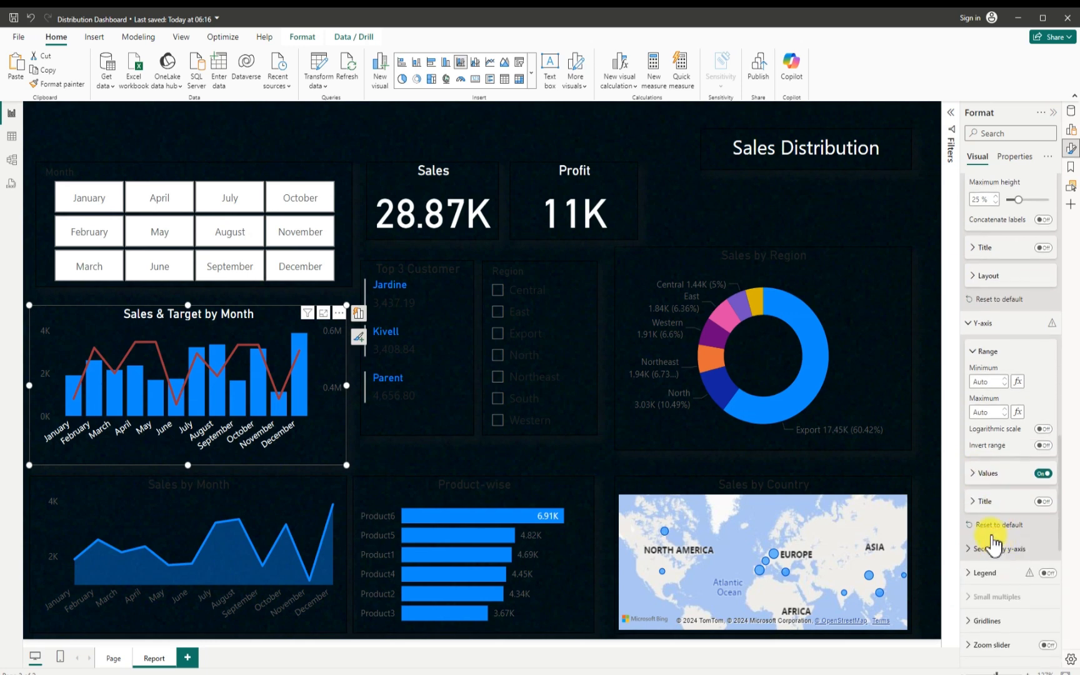
click(978, 476)
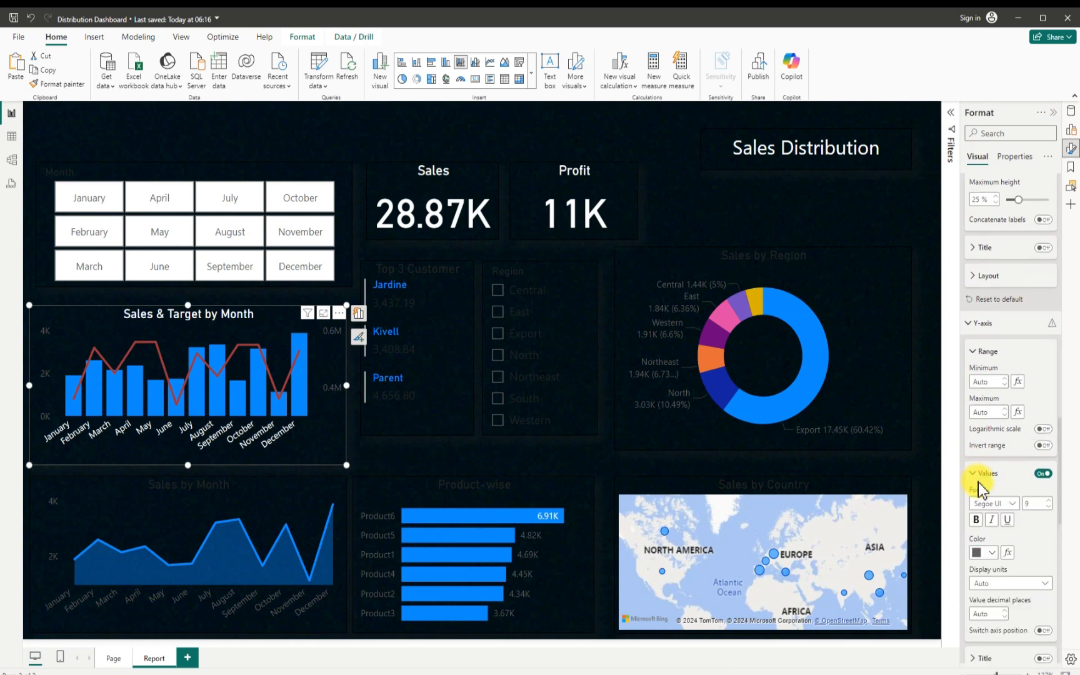
click(987, 552)
click(912, 369)
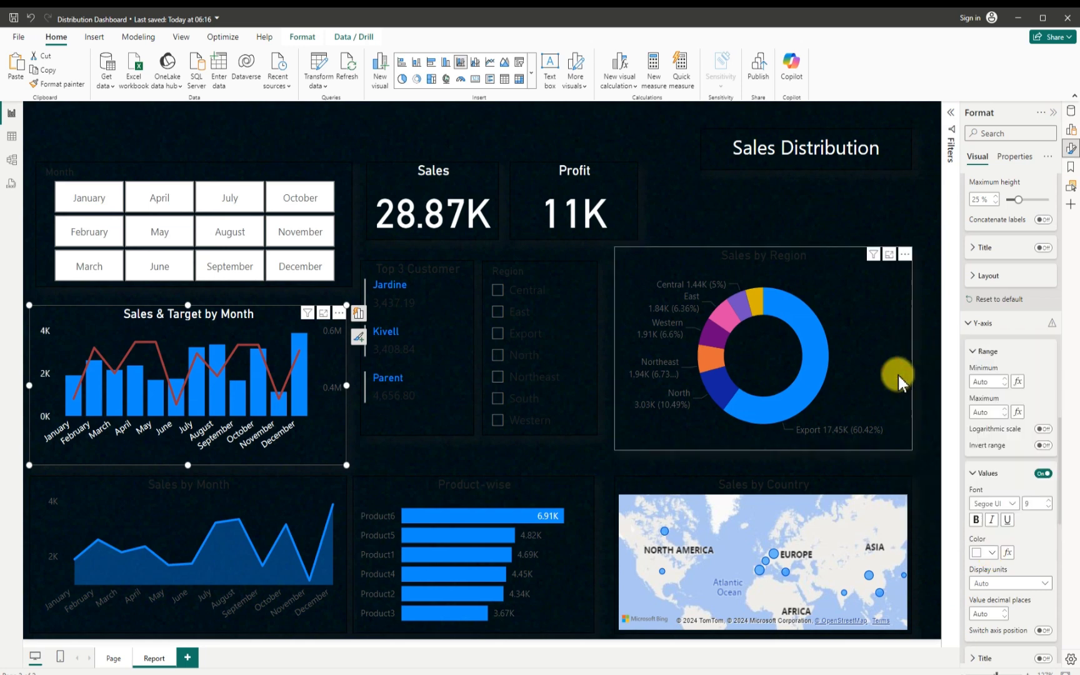
- Set both the callout values color and the title text color of the Top 3 Customer card to white
click(375, 271)
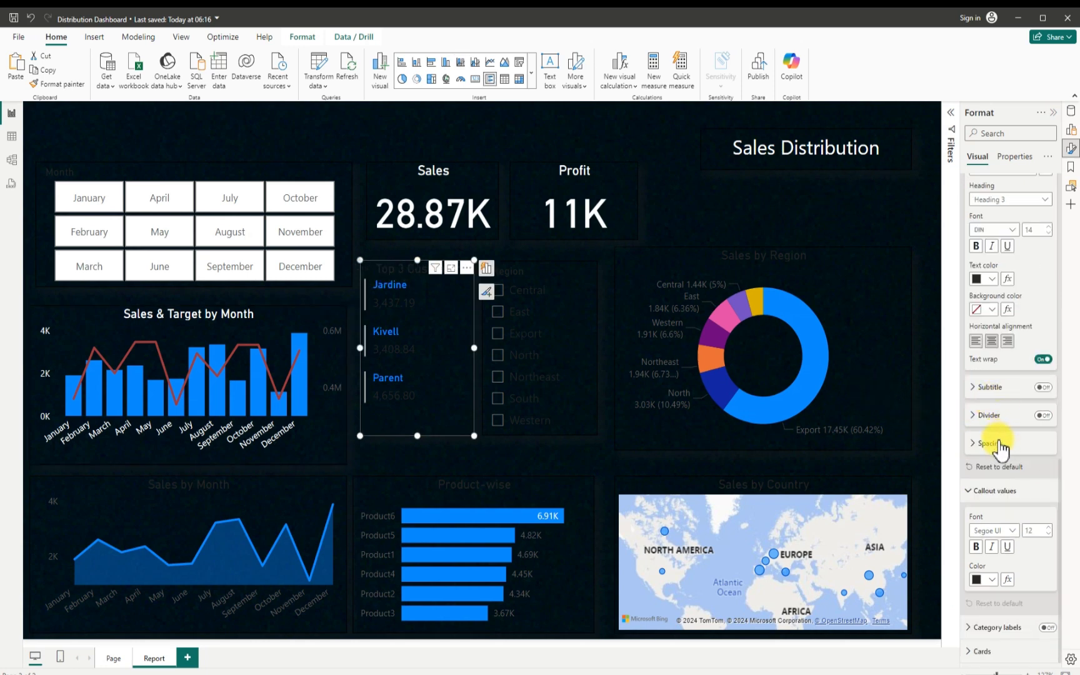
click(993, 581)
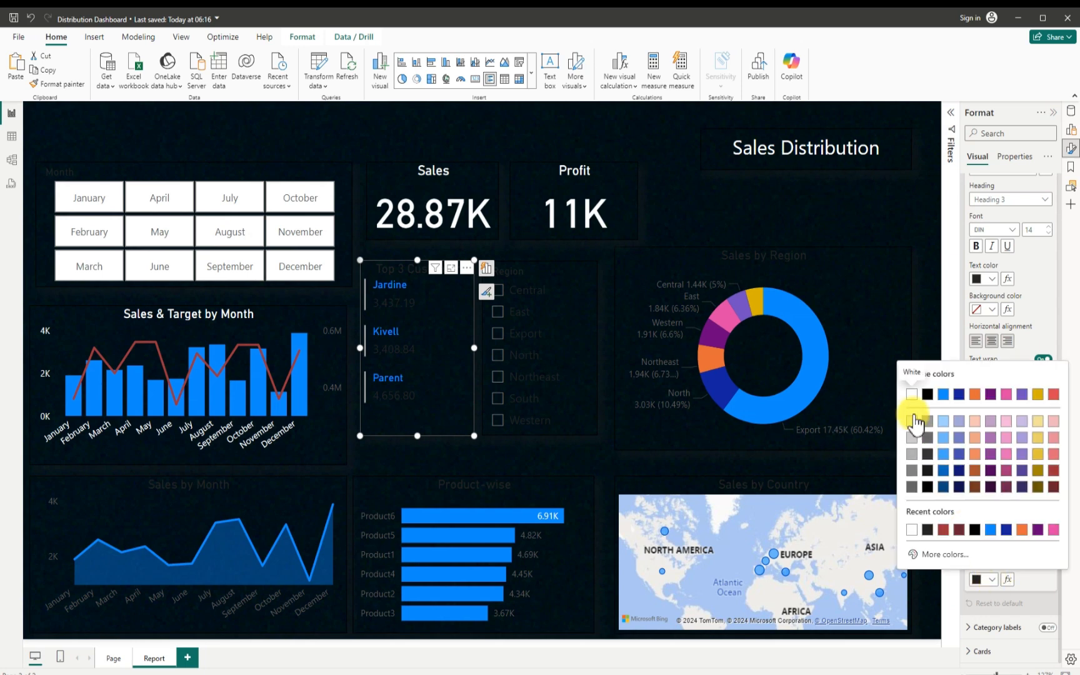
click(913, 394)
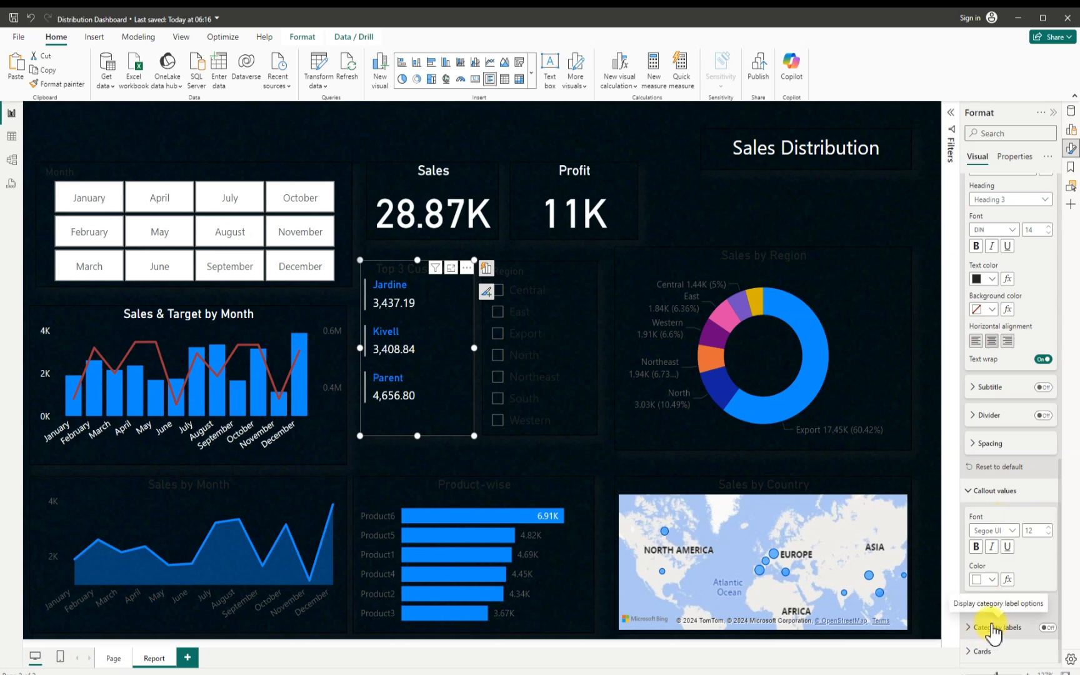
scroll(992, 633, up, 1)
scroll(993, 633, up, 2)
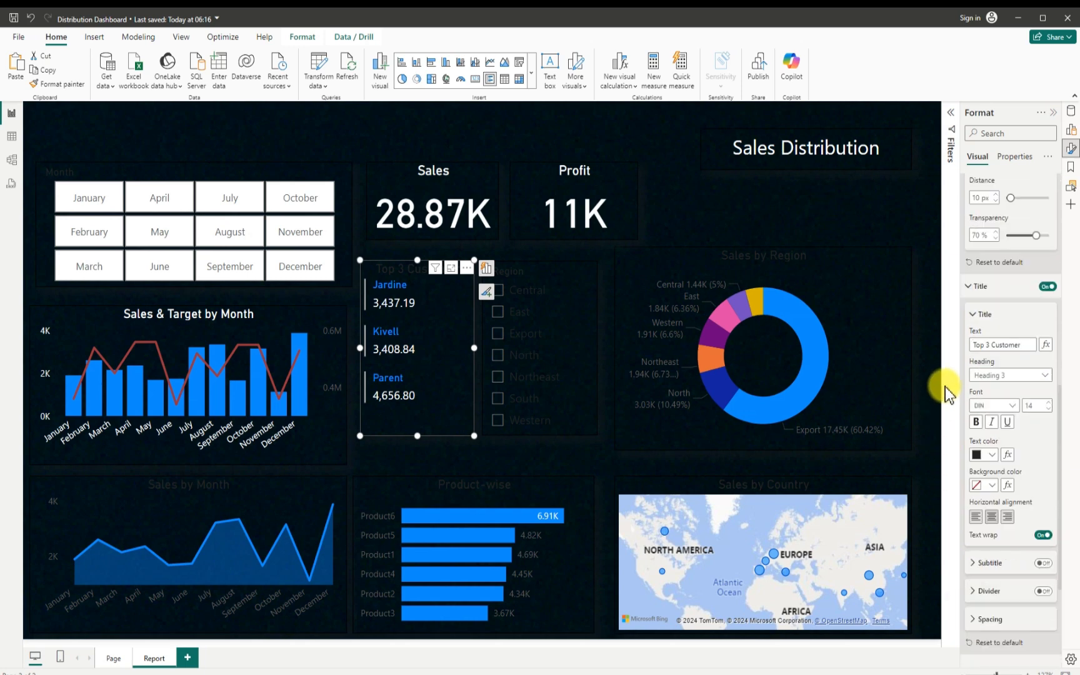
click(993, 461)
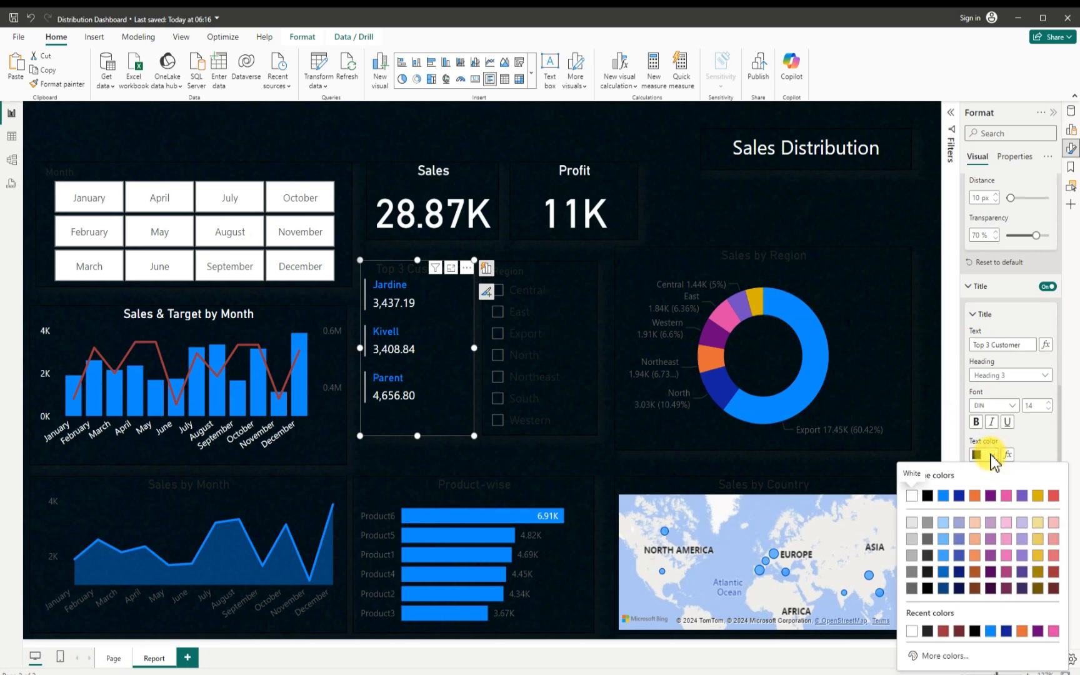
click(913, 500)
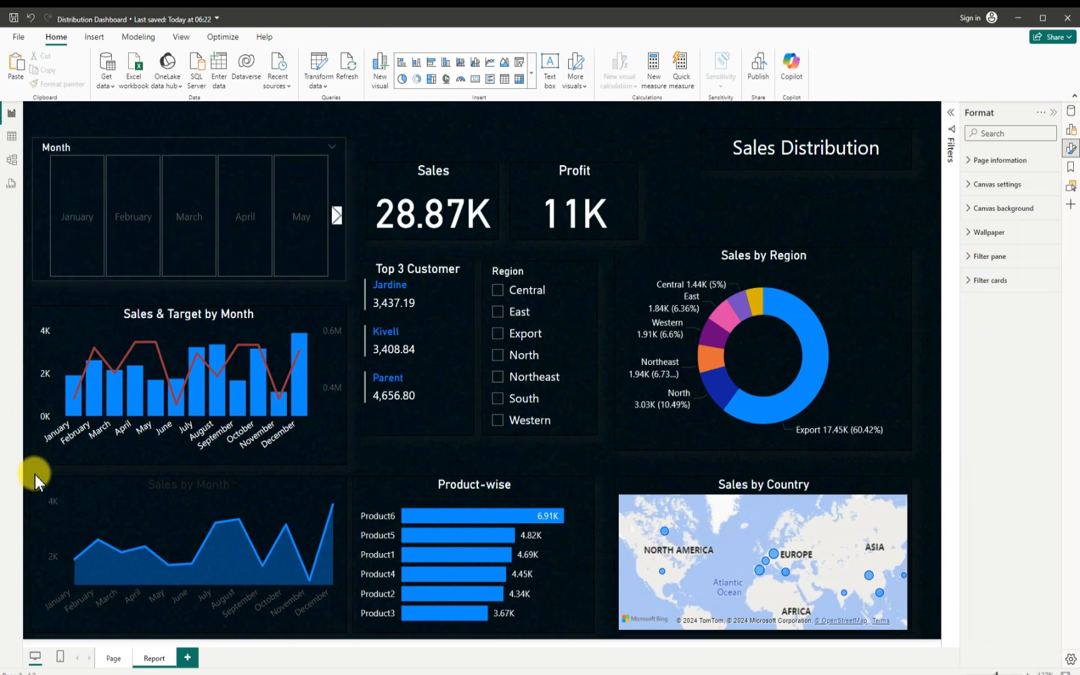
- Set the title text color of the Sales by Month area chart to white
click(39, 487)
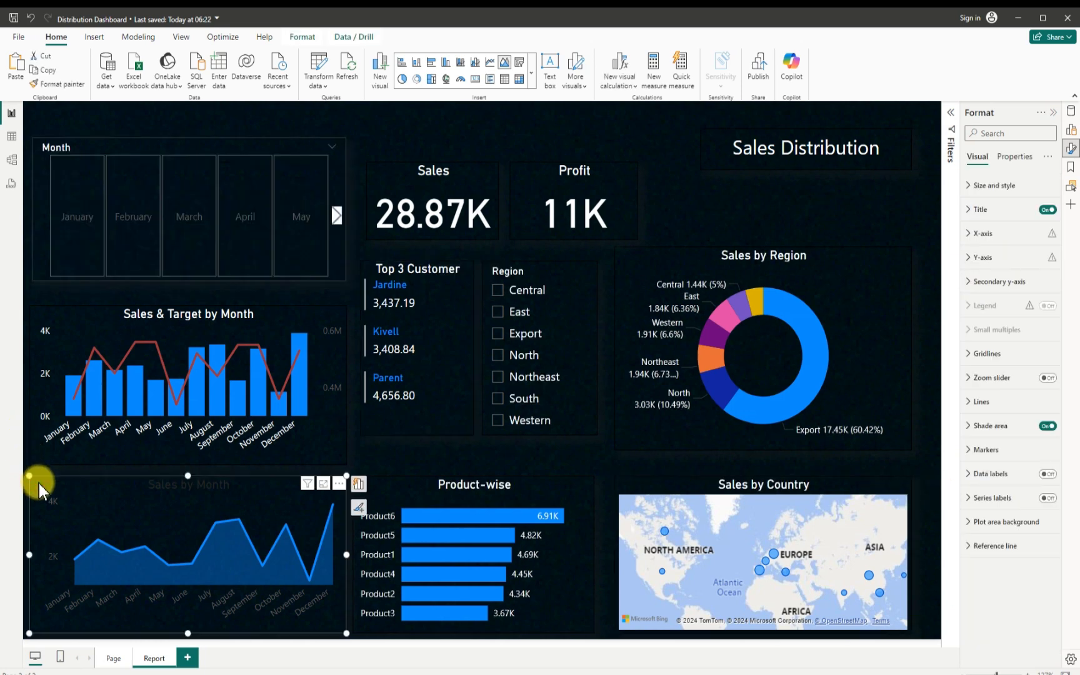
click(968, 211)
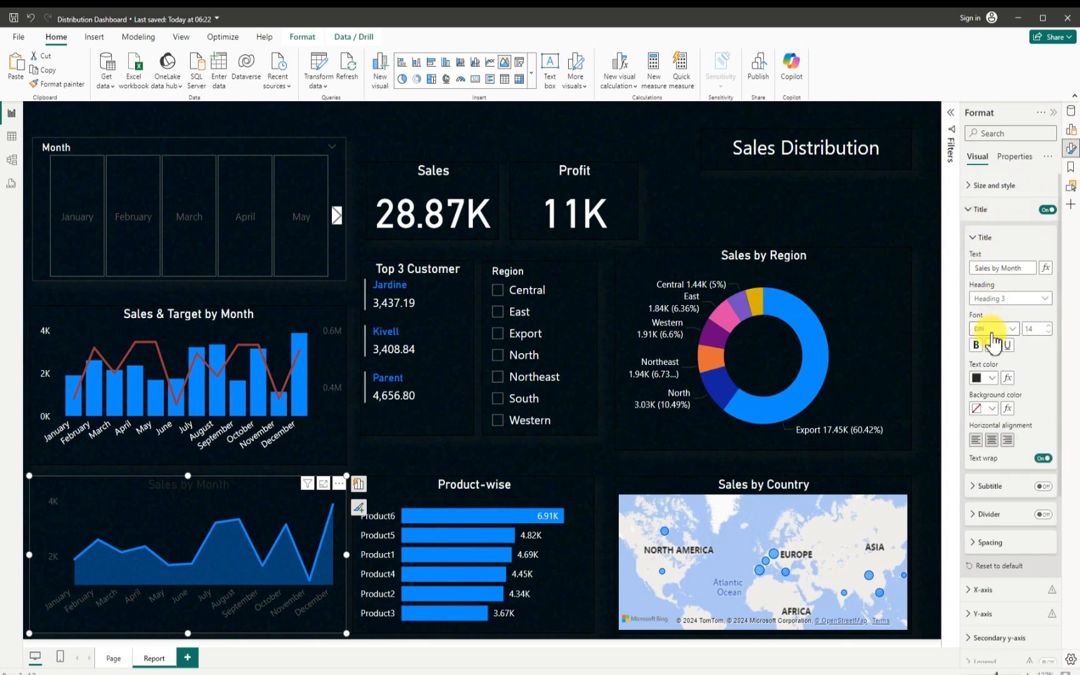
click(991, 378)
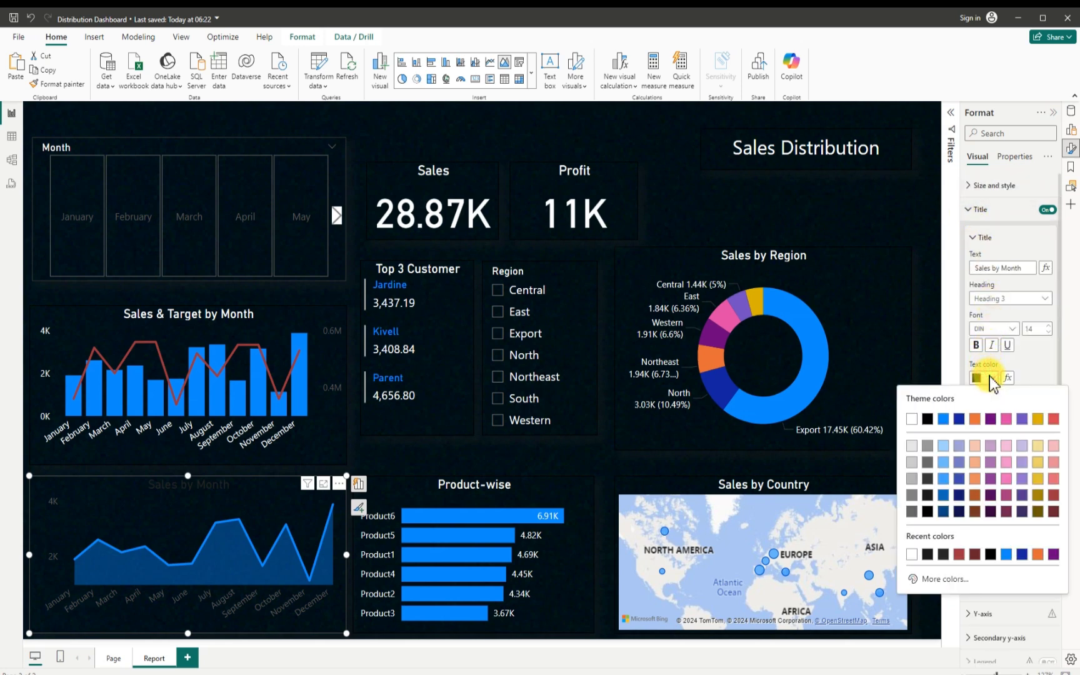
click(915, 418)
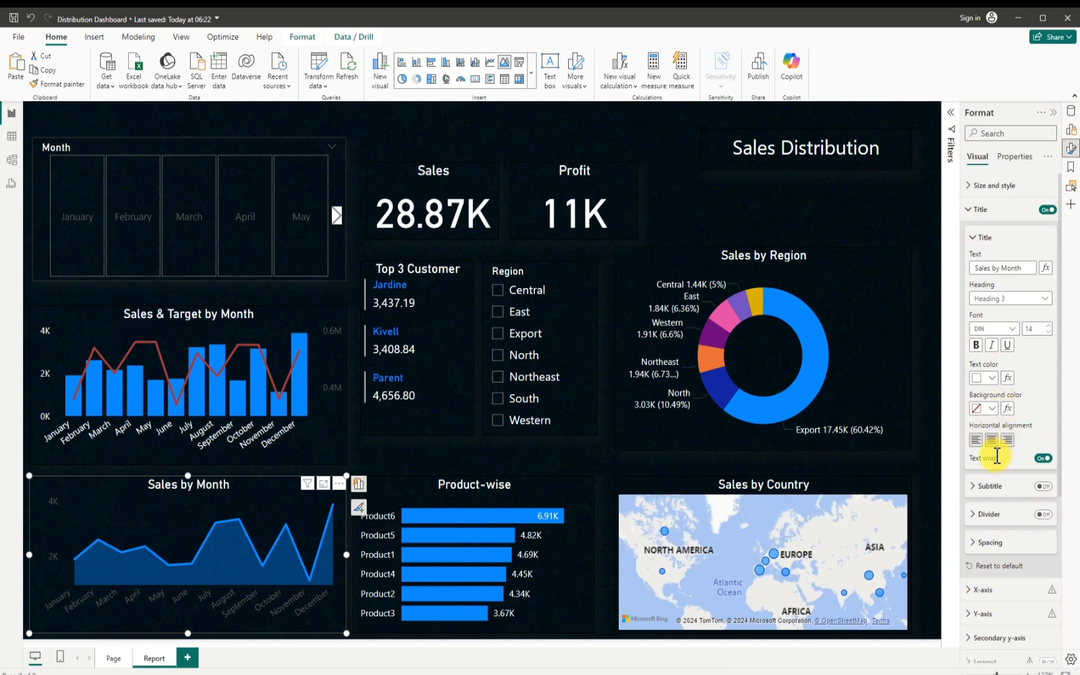
- Set the X-axis values color of the Sales by Month area chart to white
scroll(1000, 463, down, 4)
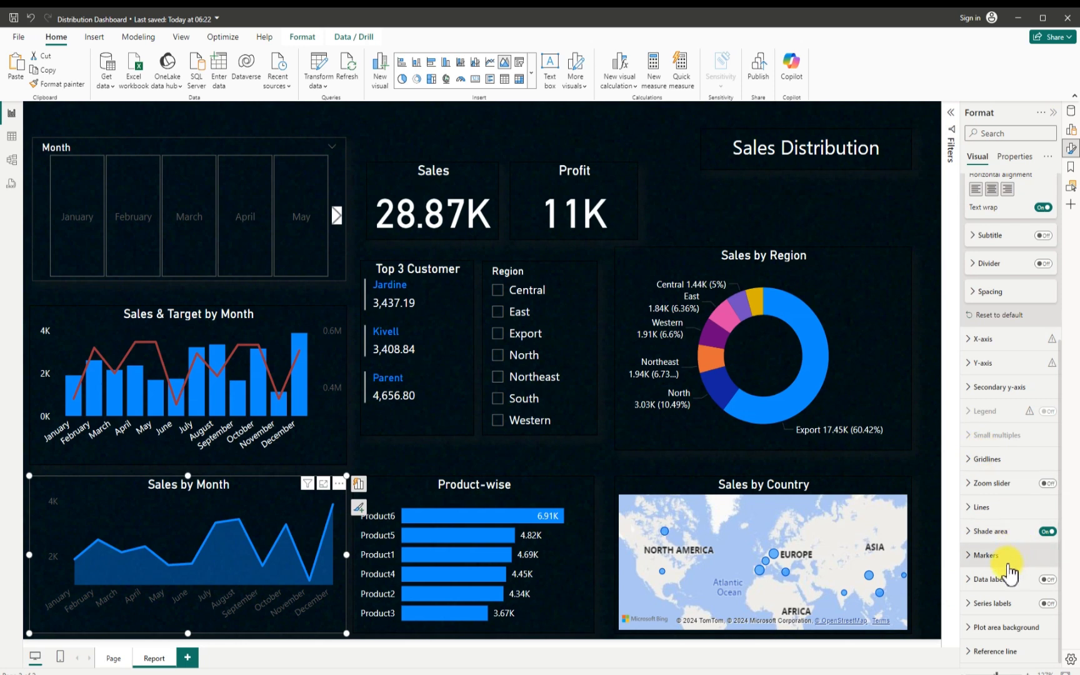
scroll(1004, 585, up, 3)
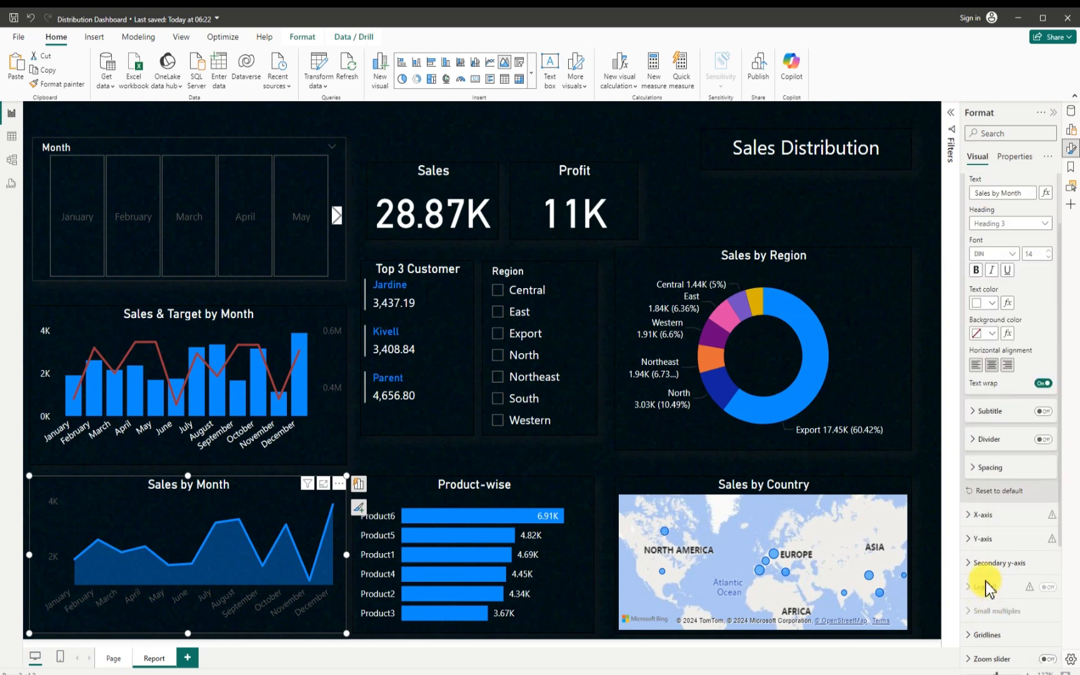
scroll(1000, 506, down, 3)
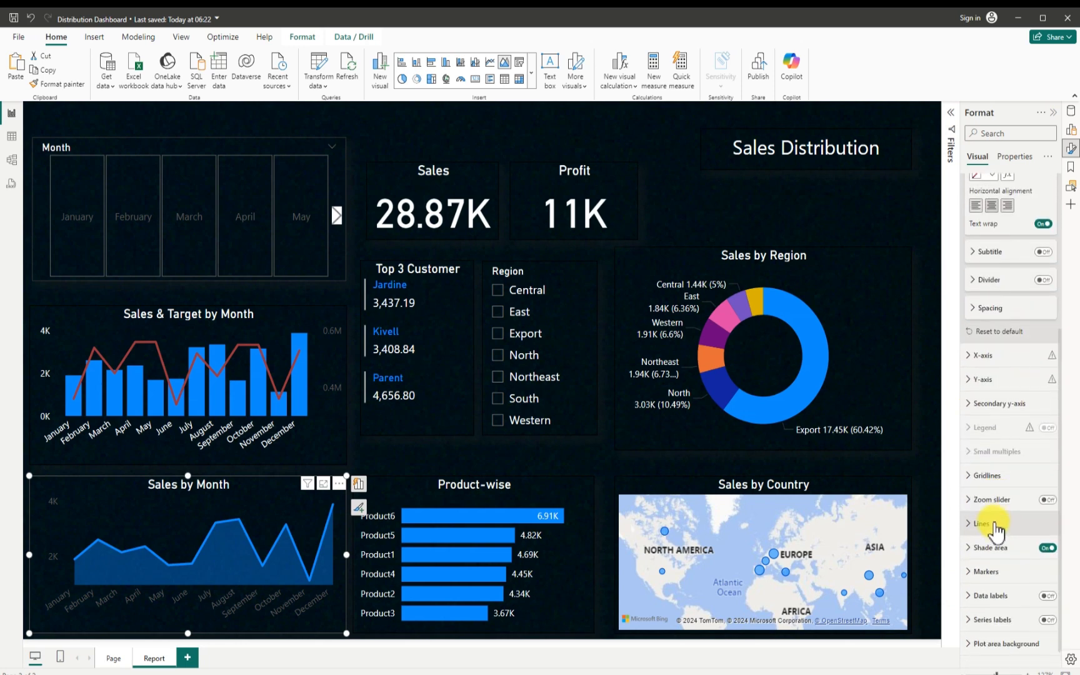
click(972, 341)
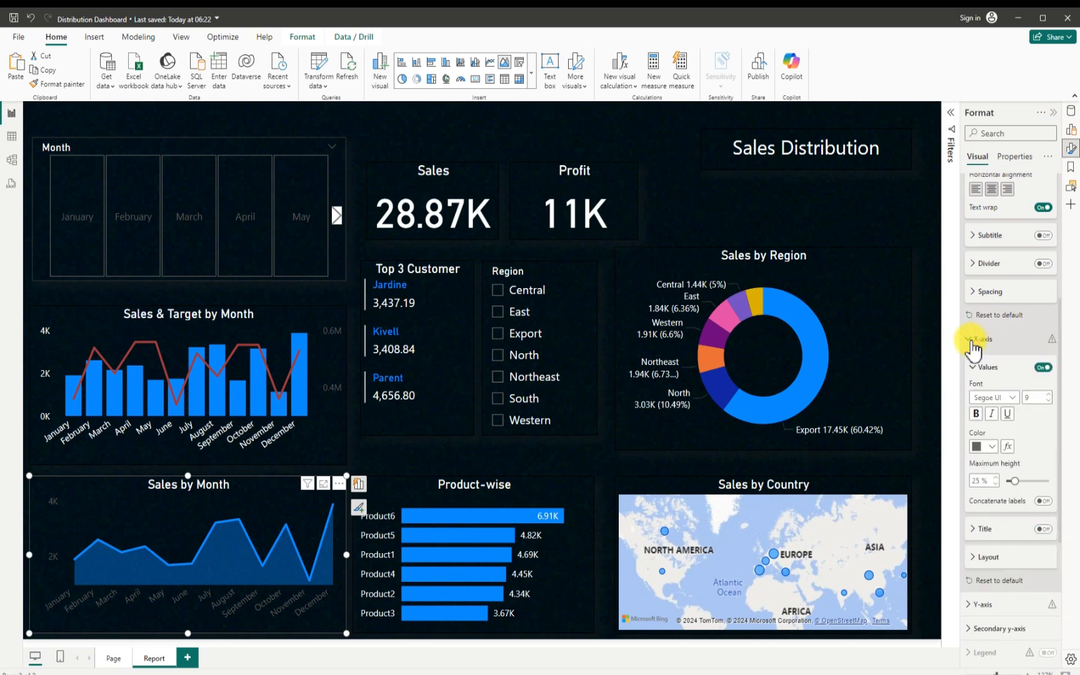
click(991, 444)
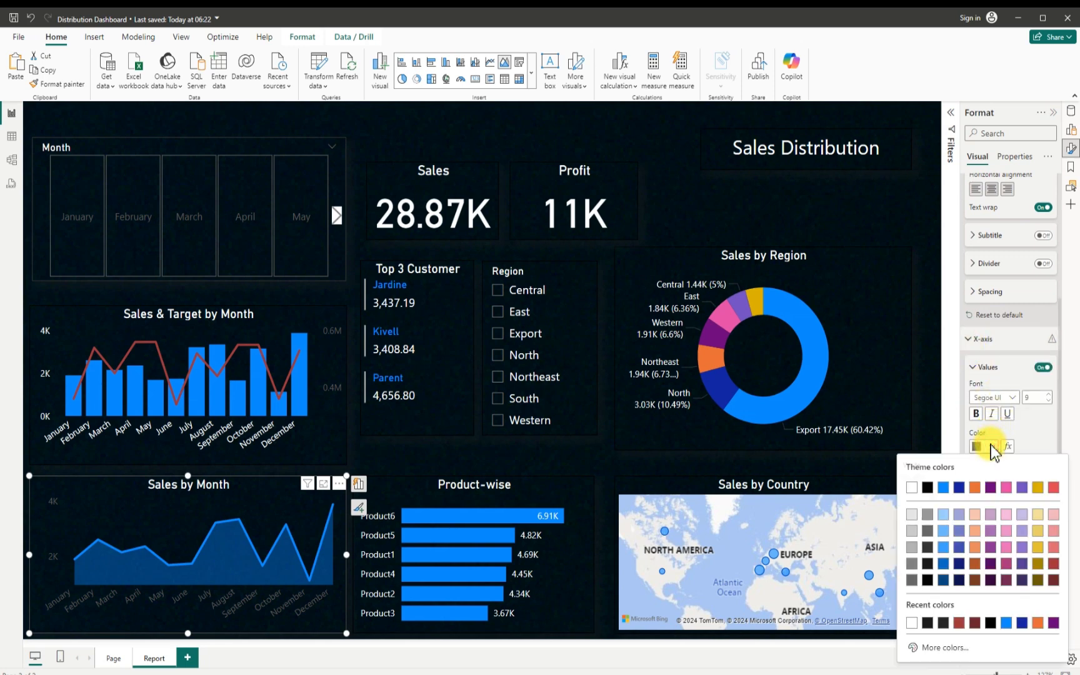
click(912, 491)
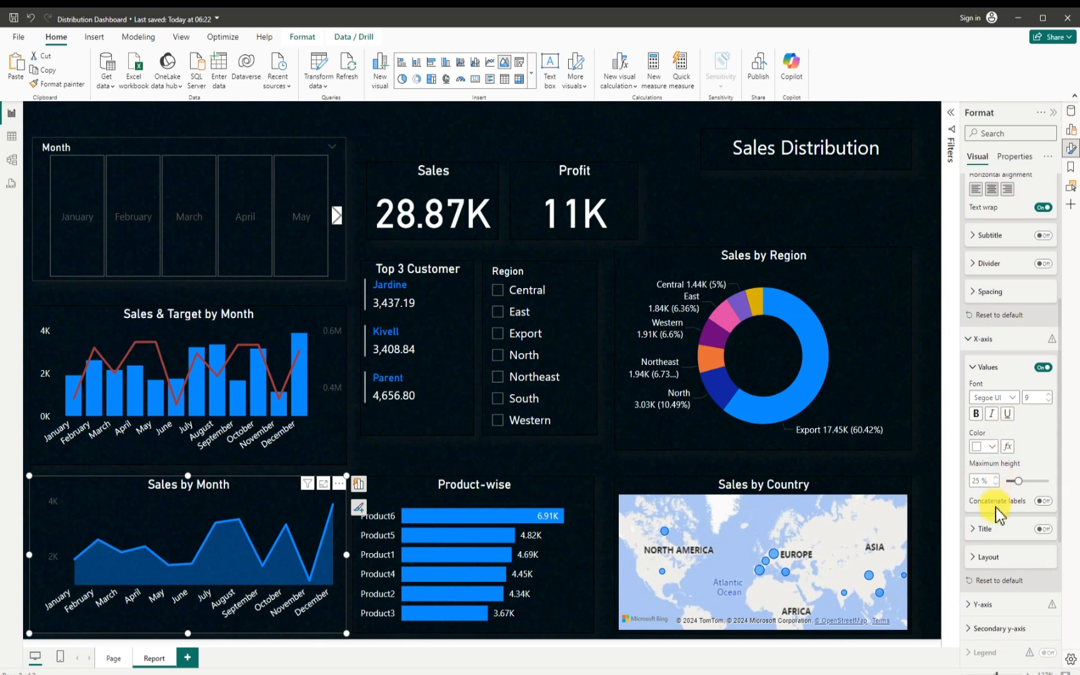
- Set the Y-axis values color of the Sales by Month area chart to white, then deselect it and close the Format pane
scroll(997, 514, down, 3)
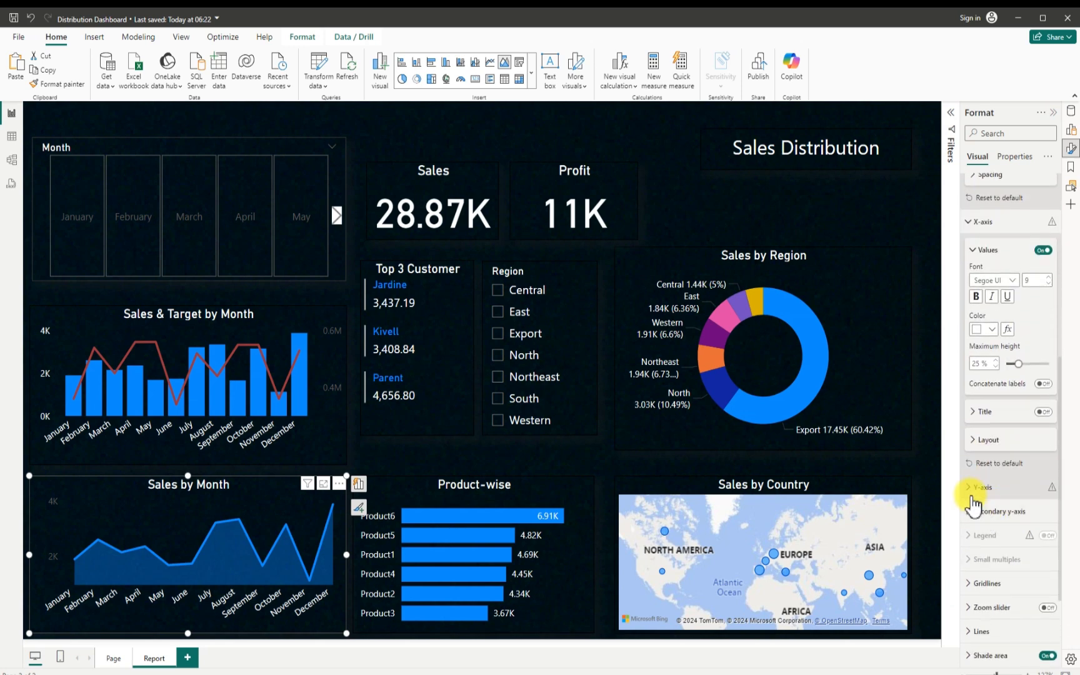
click(977, 487)
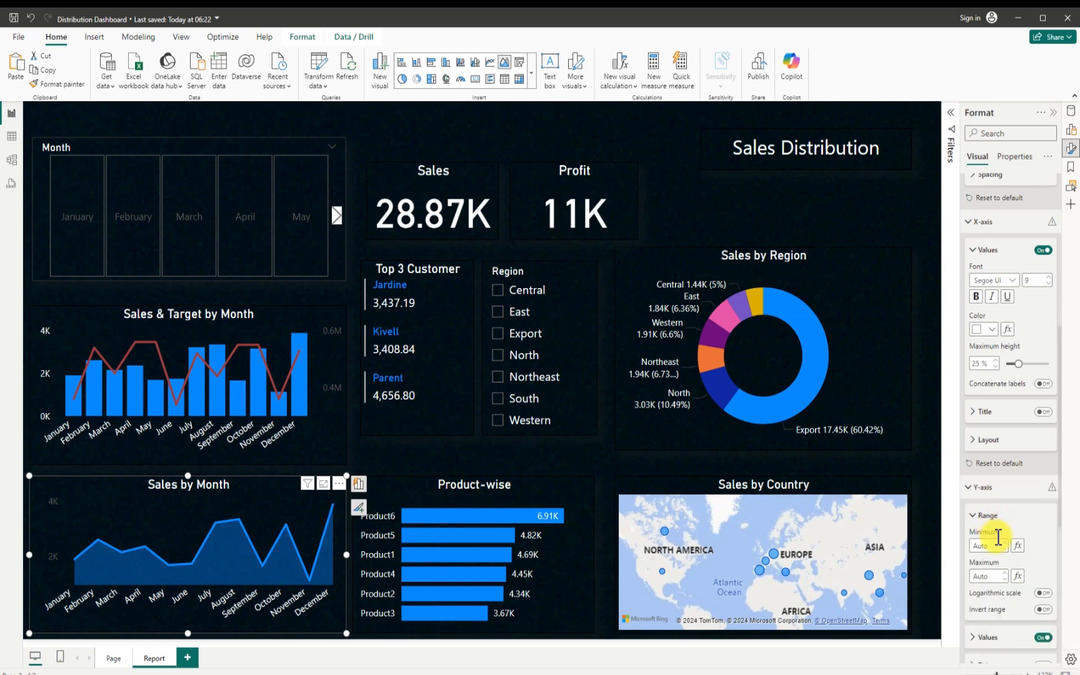
scroll(999, 541, down, 6)
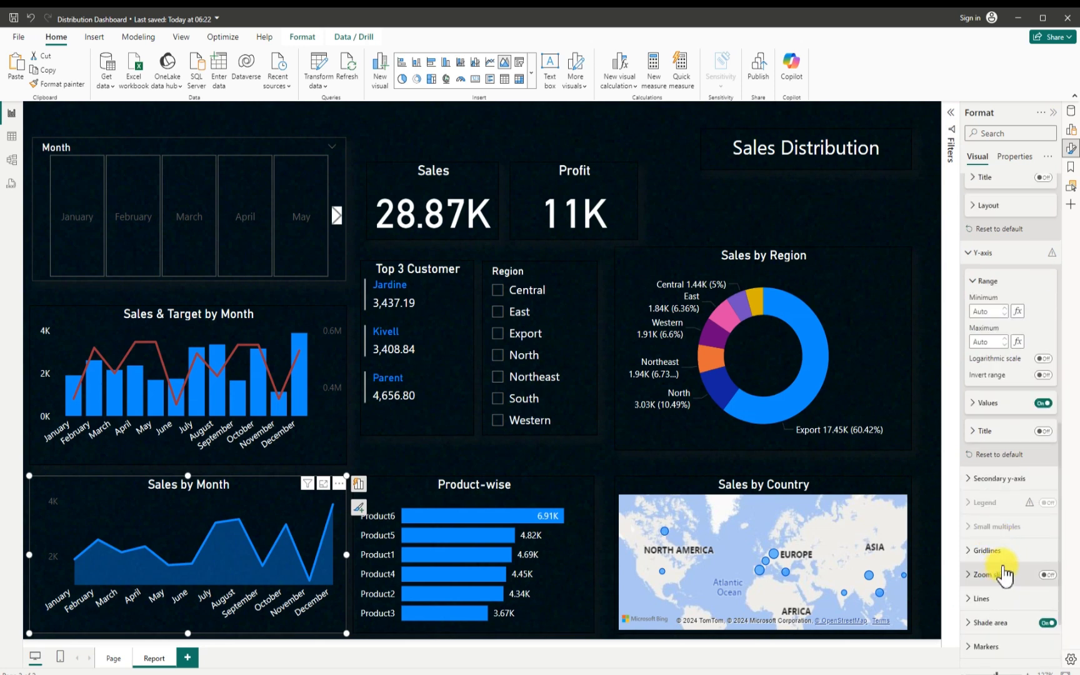
click(970, 404)
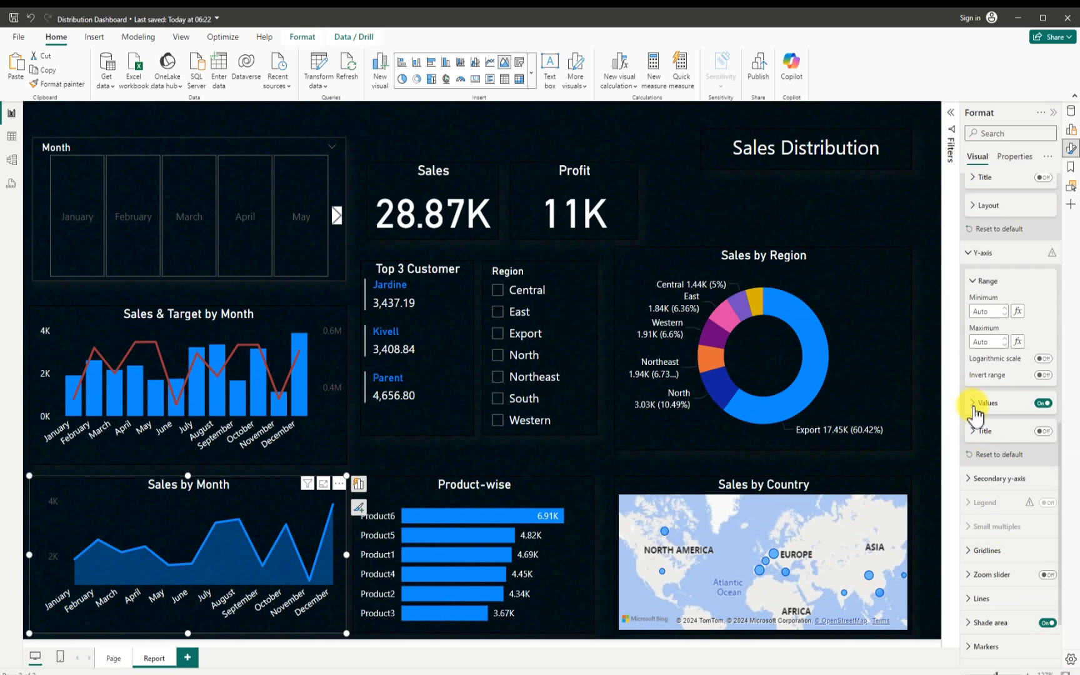
click(975, 405)
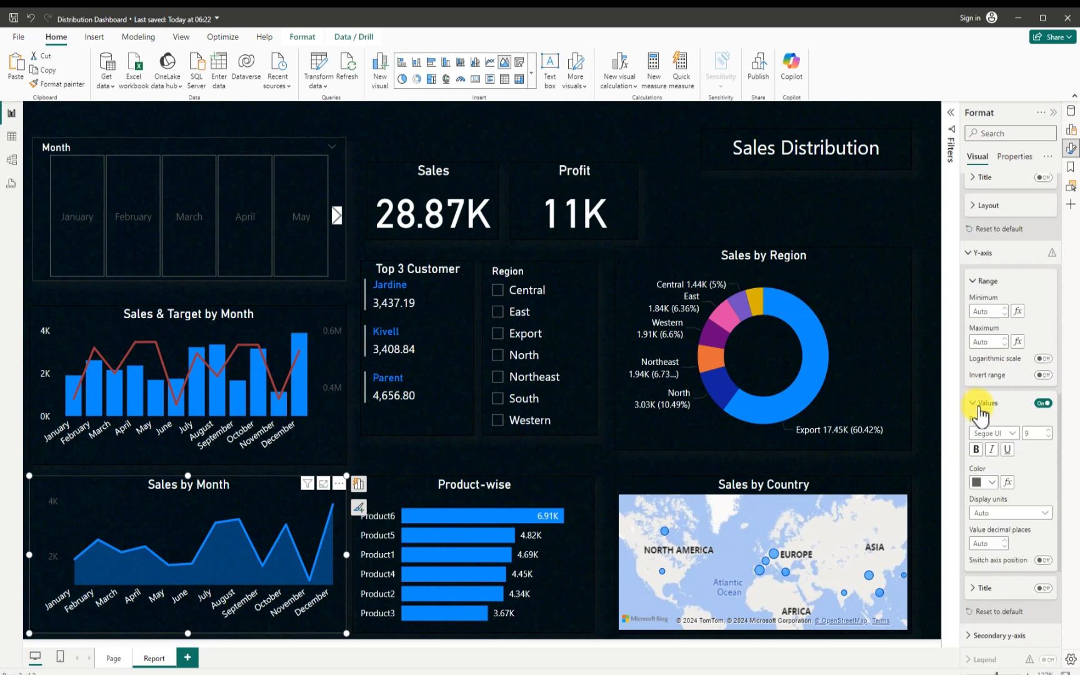
click(994, 484)
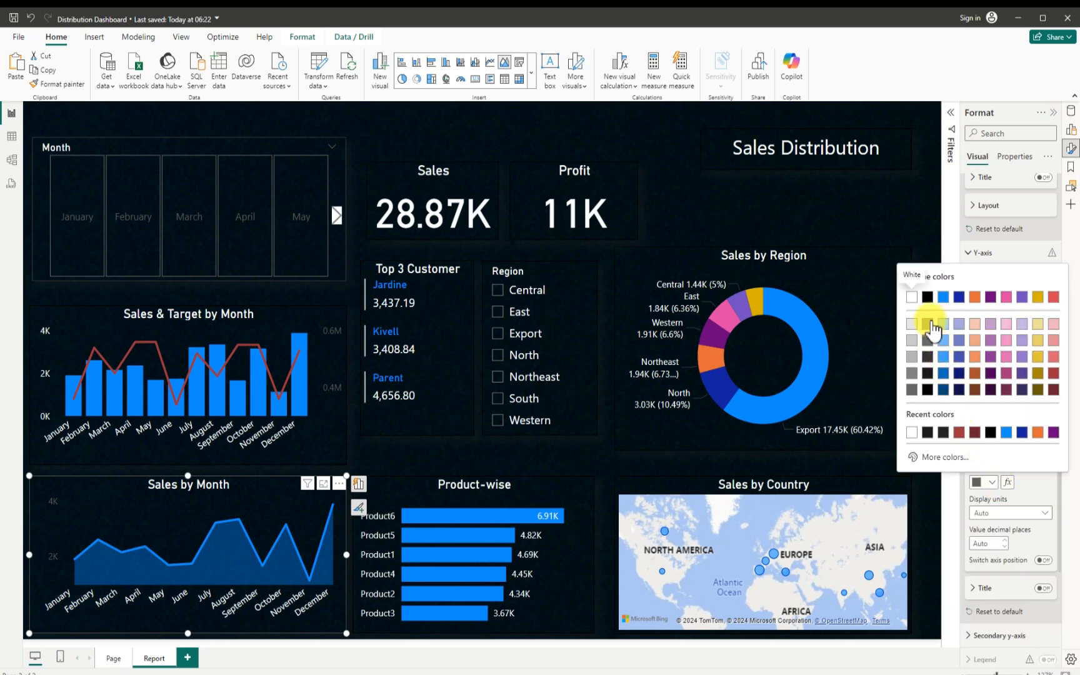
click(912, 297)
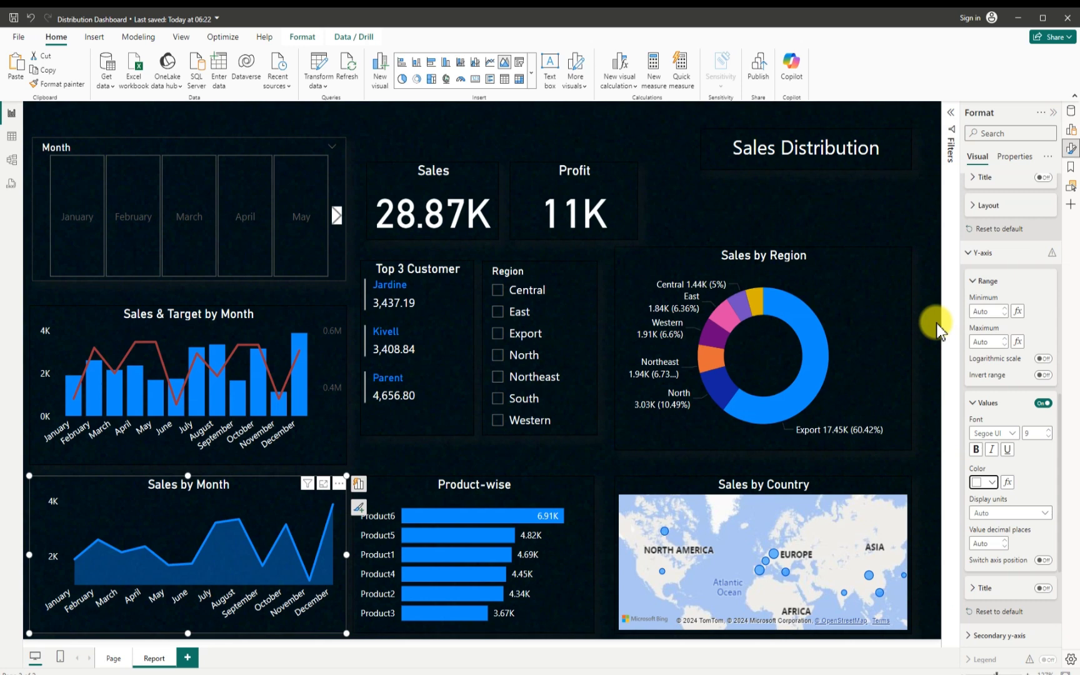
click(920, 225)
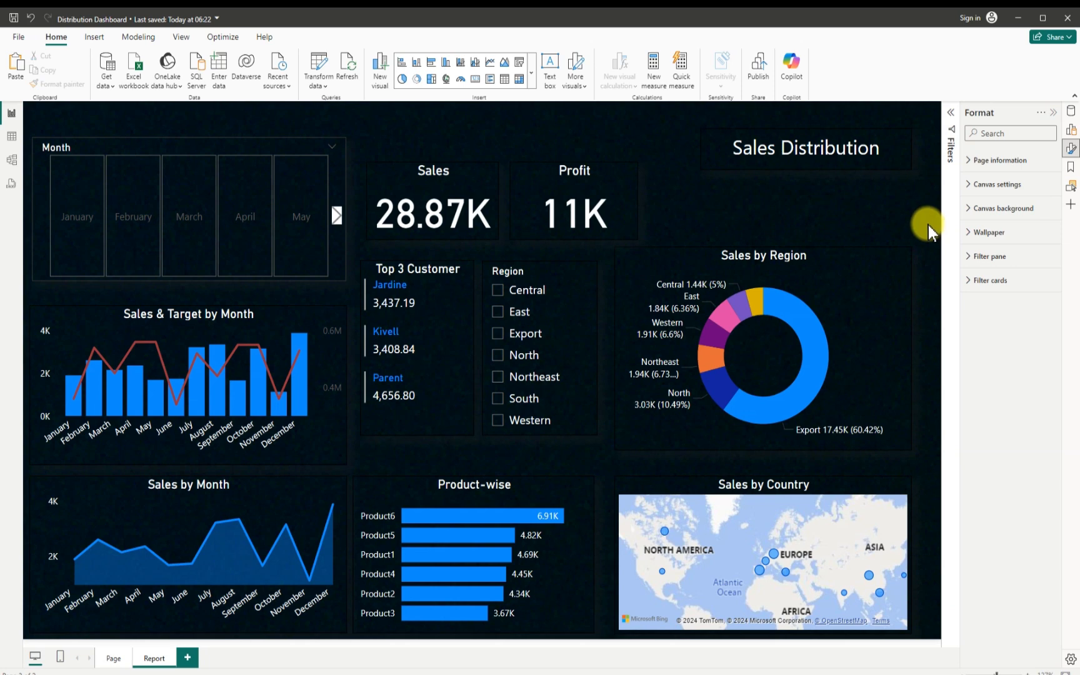
click(1055, 114)
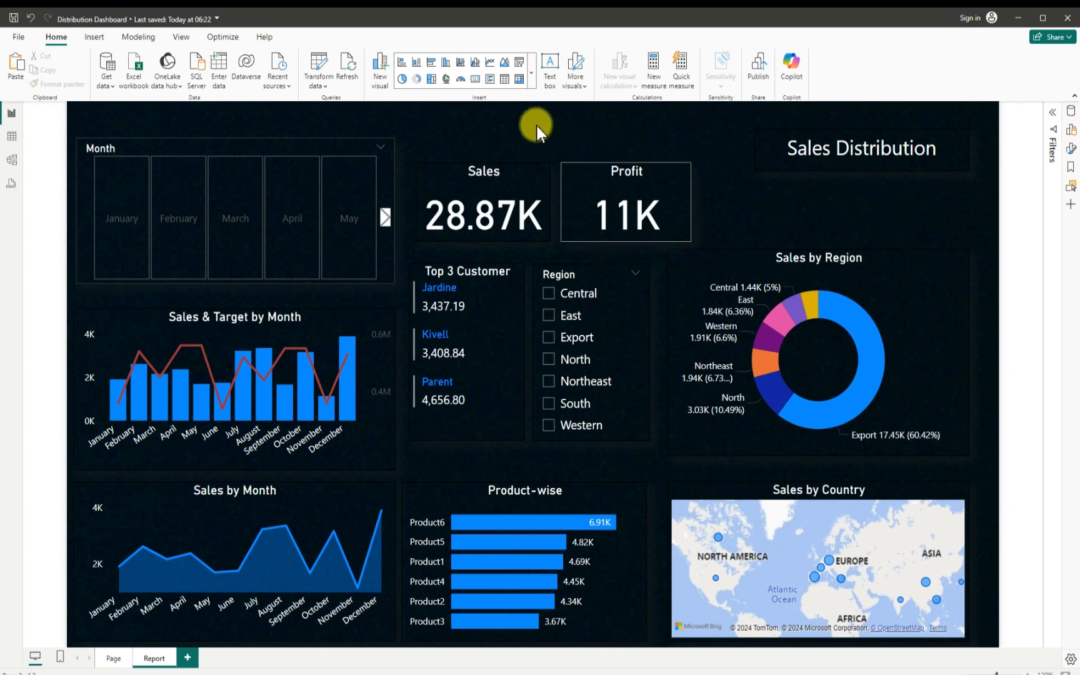
- Insert the image Black Elegant Beauty Bar YouTube Channel Logo from Downloads and shrink it to about half its size
click(91, 37)
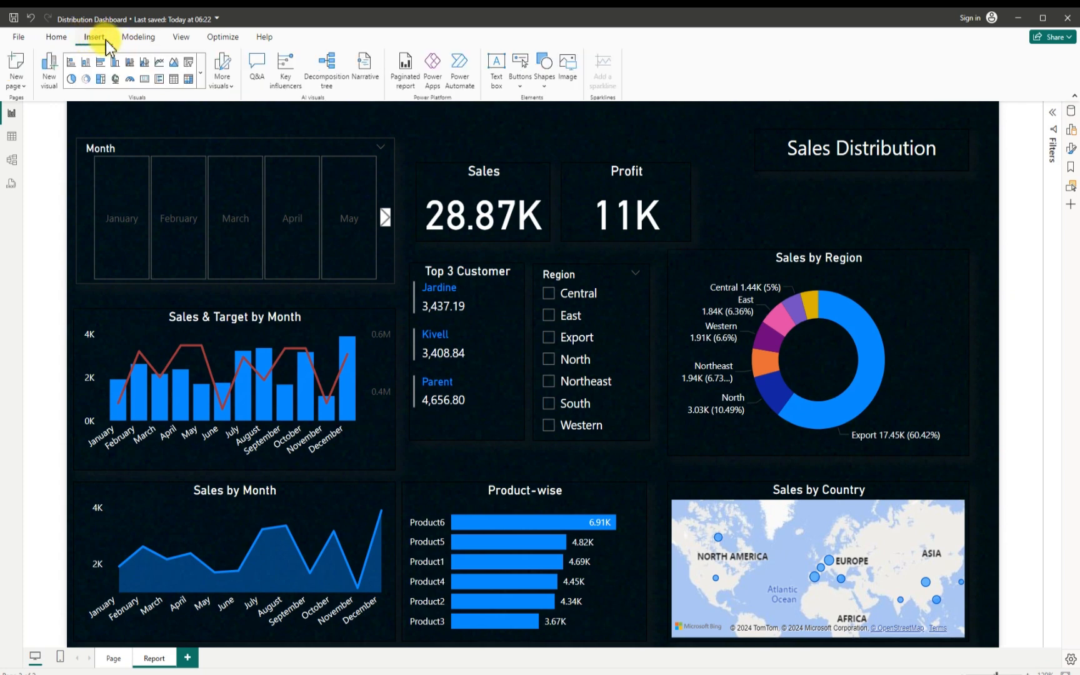
click(568, 65)
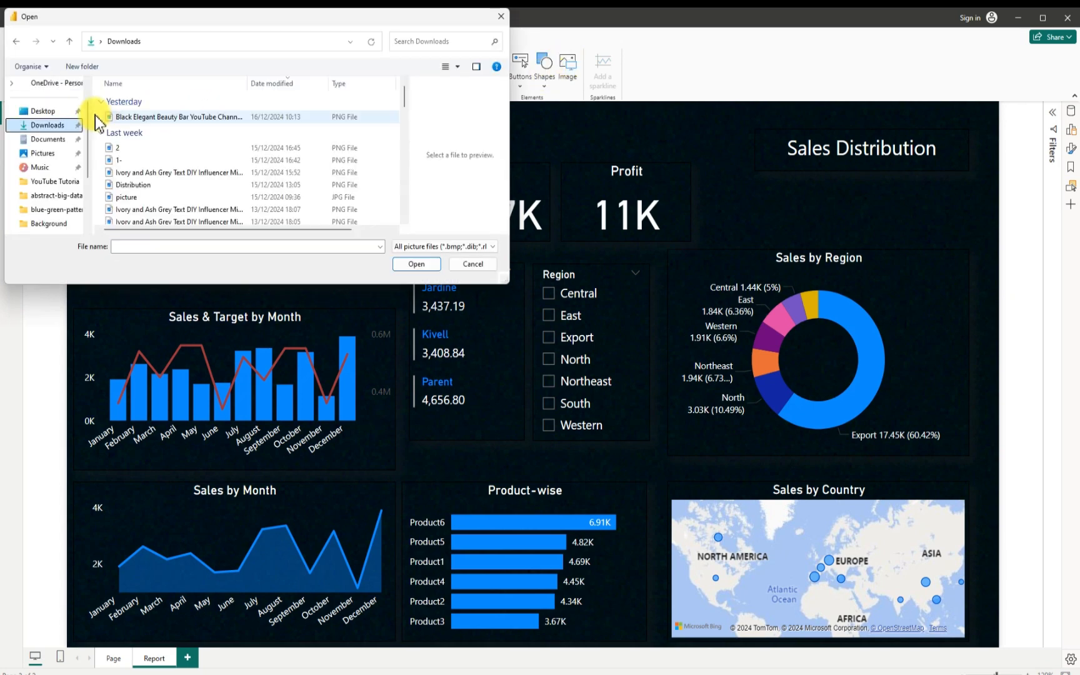
click(188, 117)
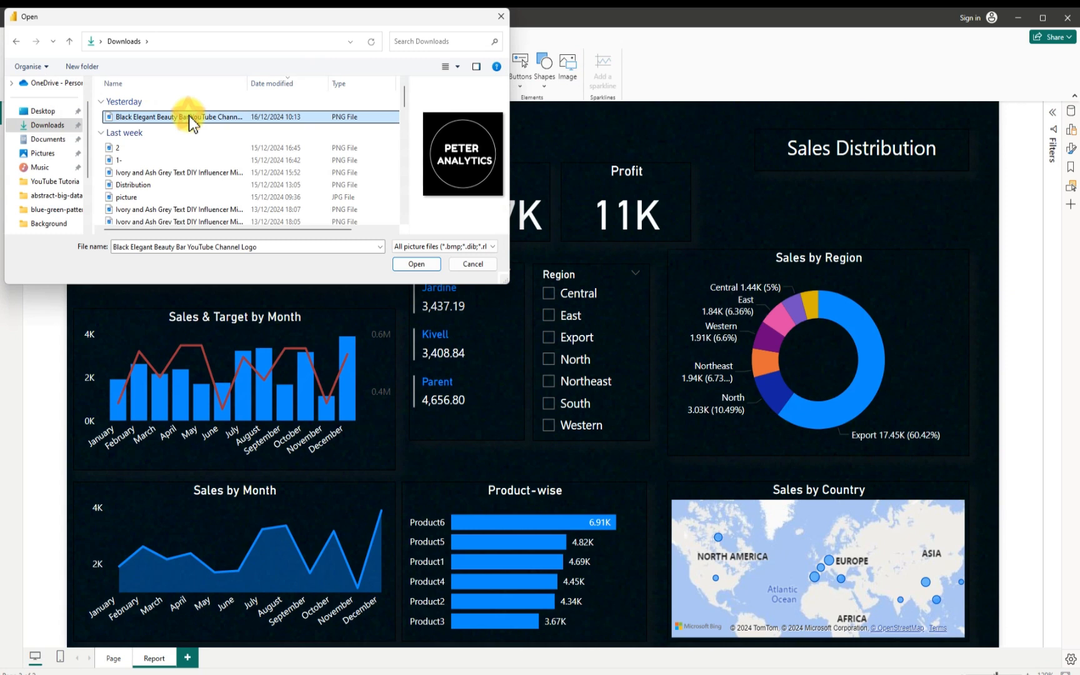
click(423, 267)
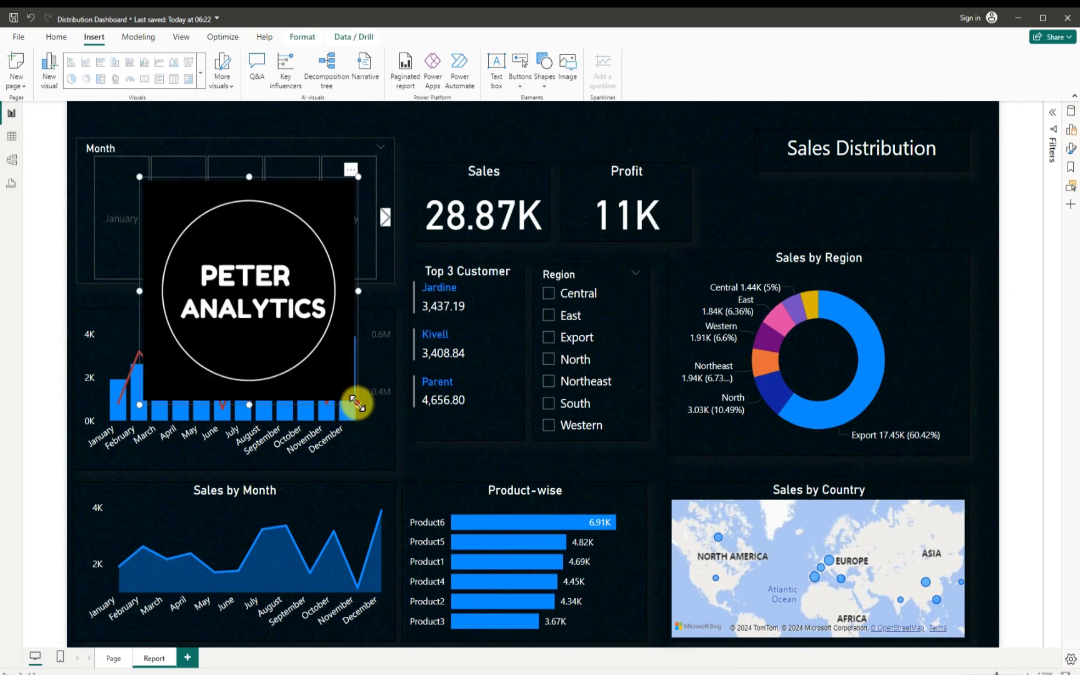
drag(359, 404, 252, 262)
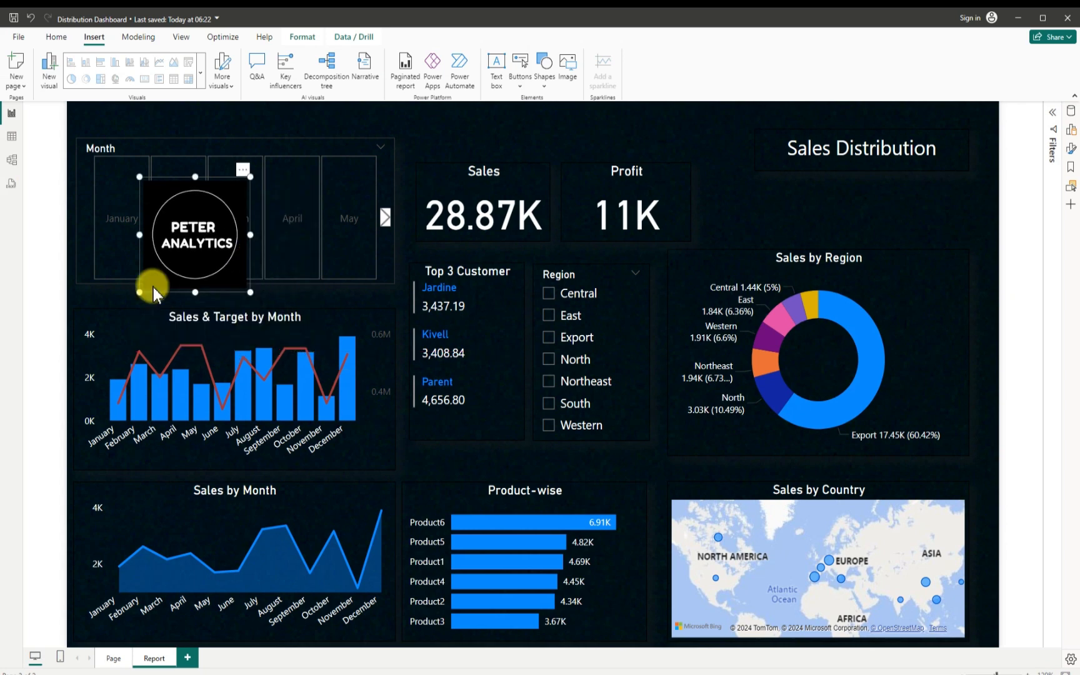
- Move the logo image to the space above the Sales and Profit cards and shrink it to fit there, then deselect it
drag(248, 291, 579, 133)
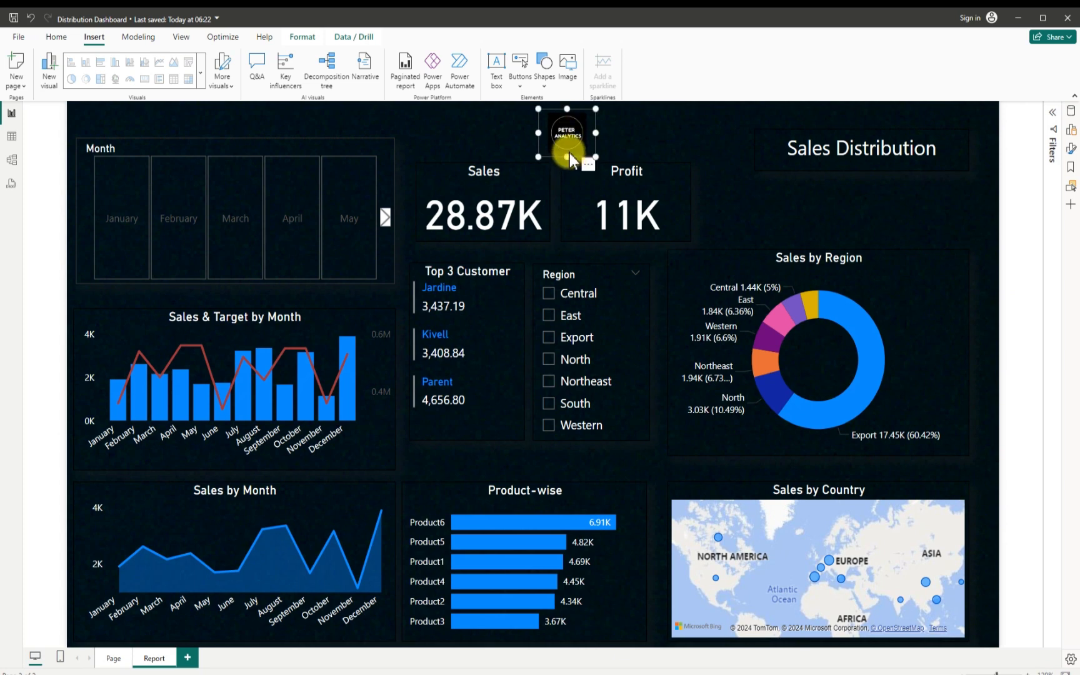
drag(567, 156, 567, 150)
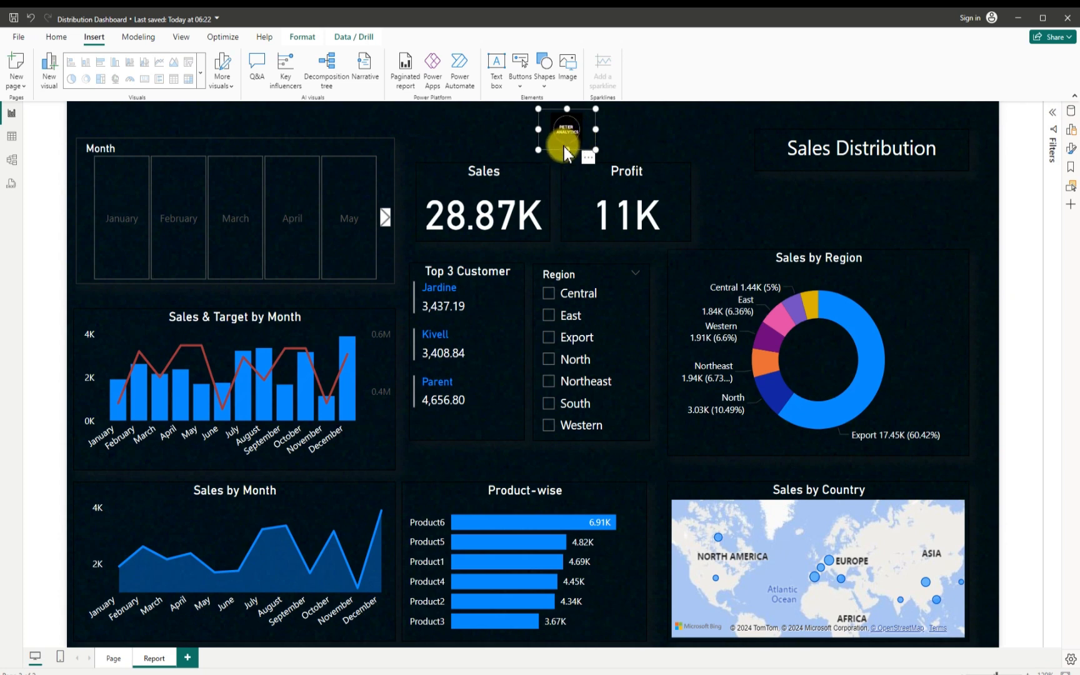
click(751, 212)
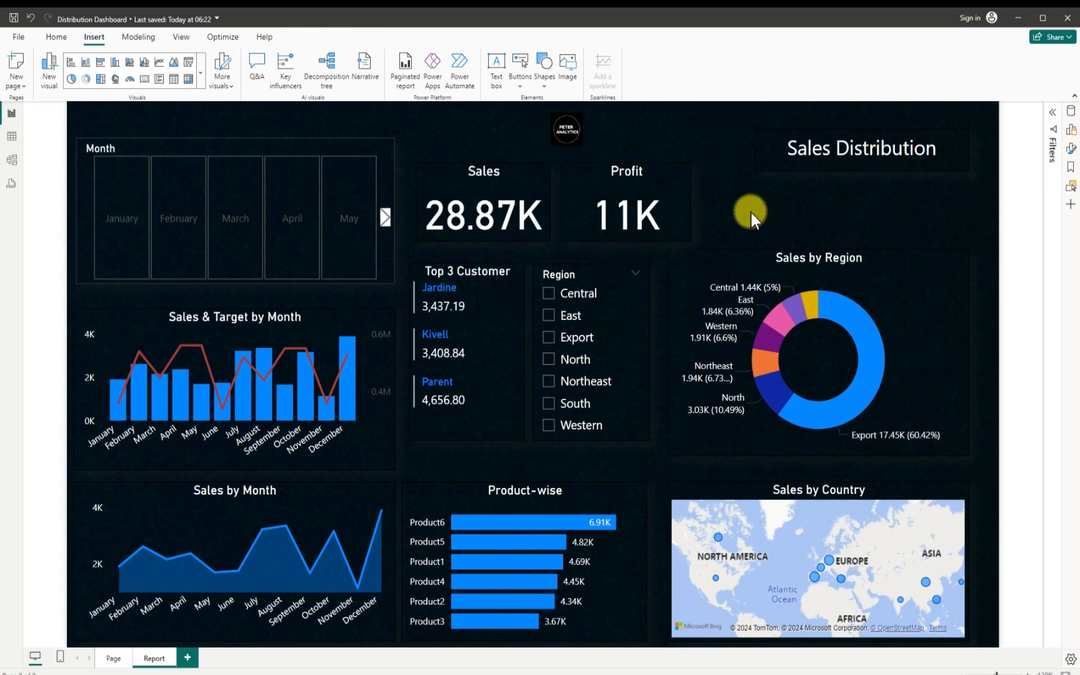
- Widen the logo frame on both sides, extend it down to just above the Sales and Profit cards, and save the report
click(593, 129)
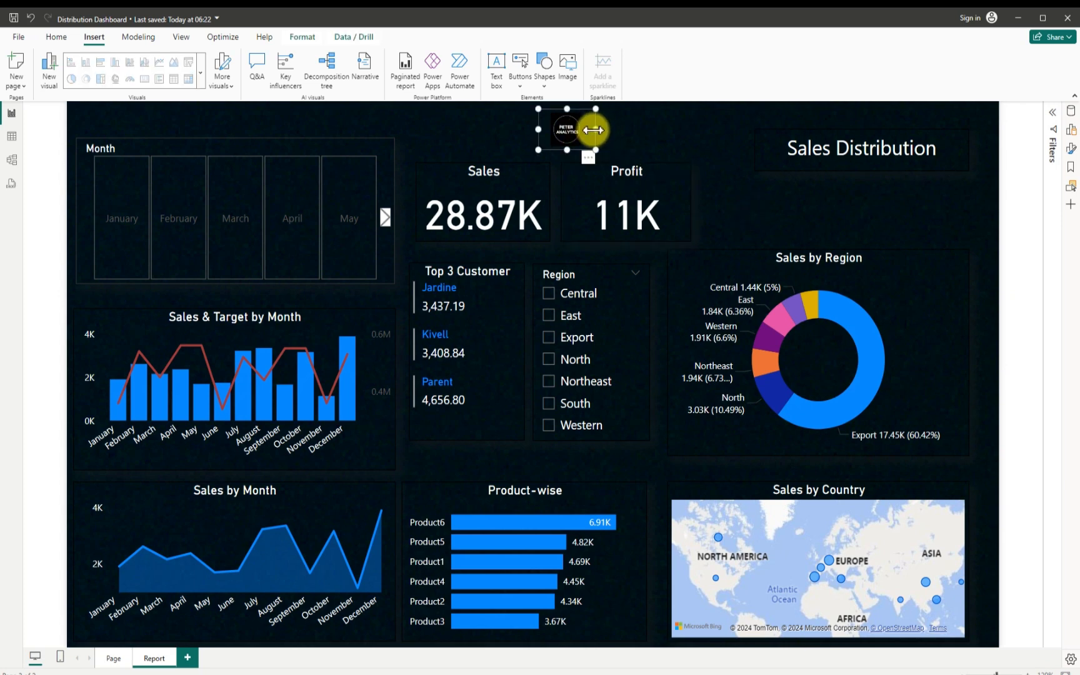
drag(592, 129, 611, 130)
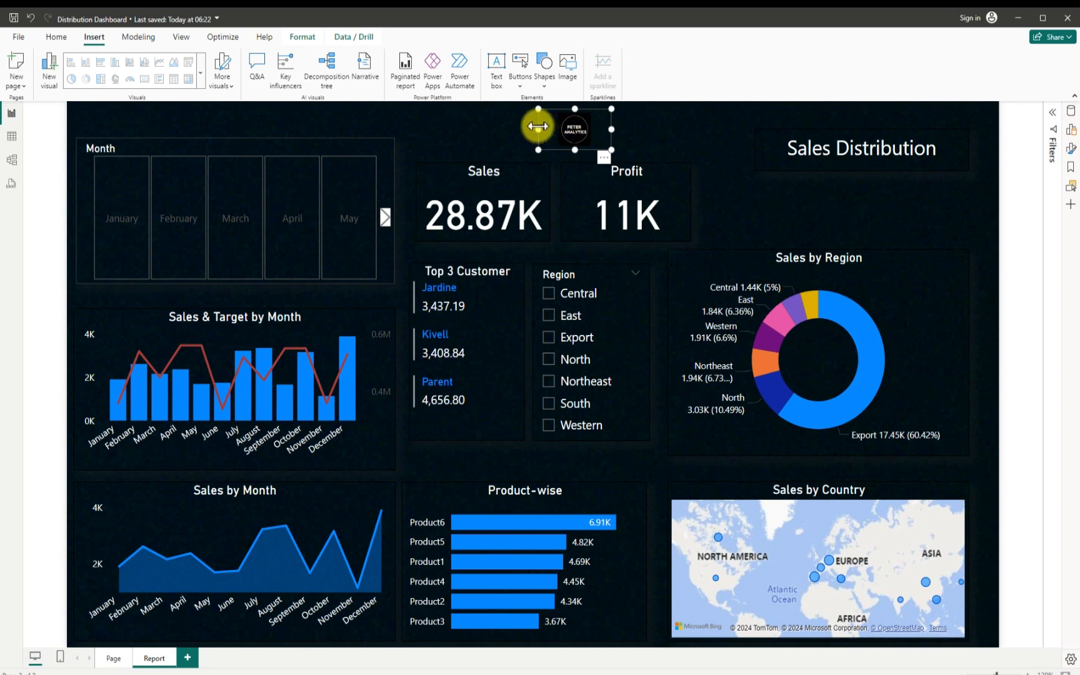
drag(539, 126, 575, 155)
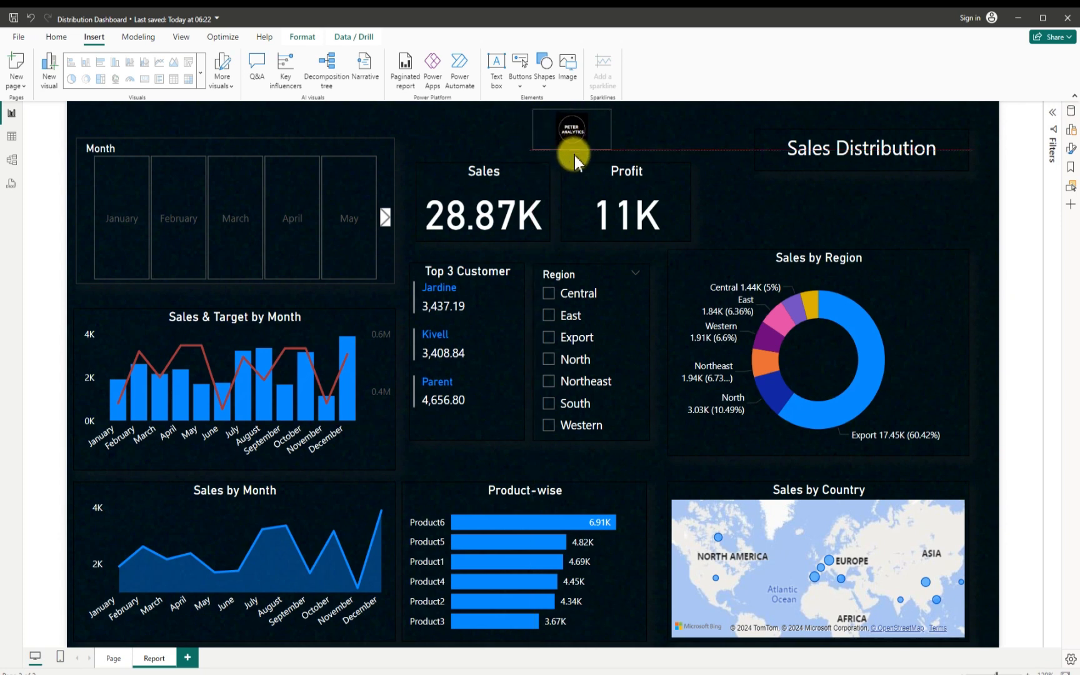
click(574, 156)
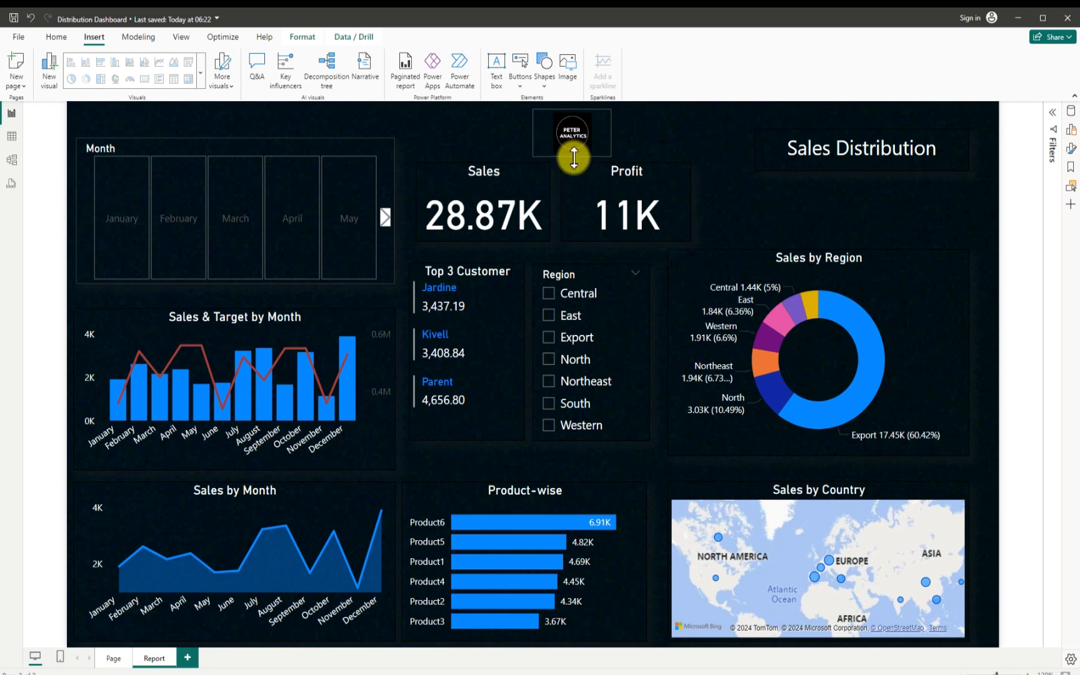
click(747, 210)
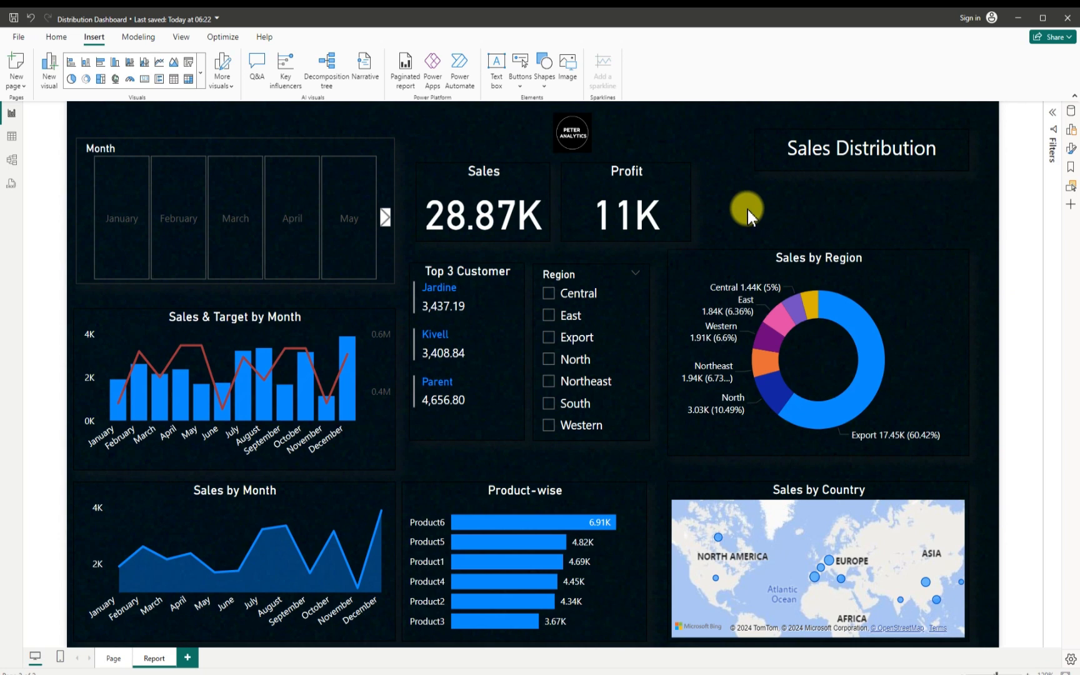
click(16, 20)
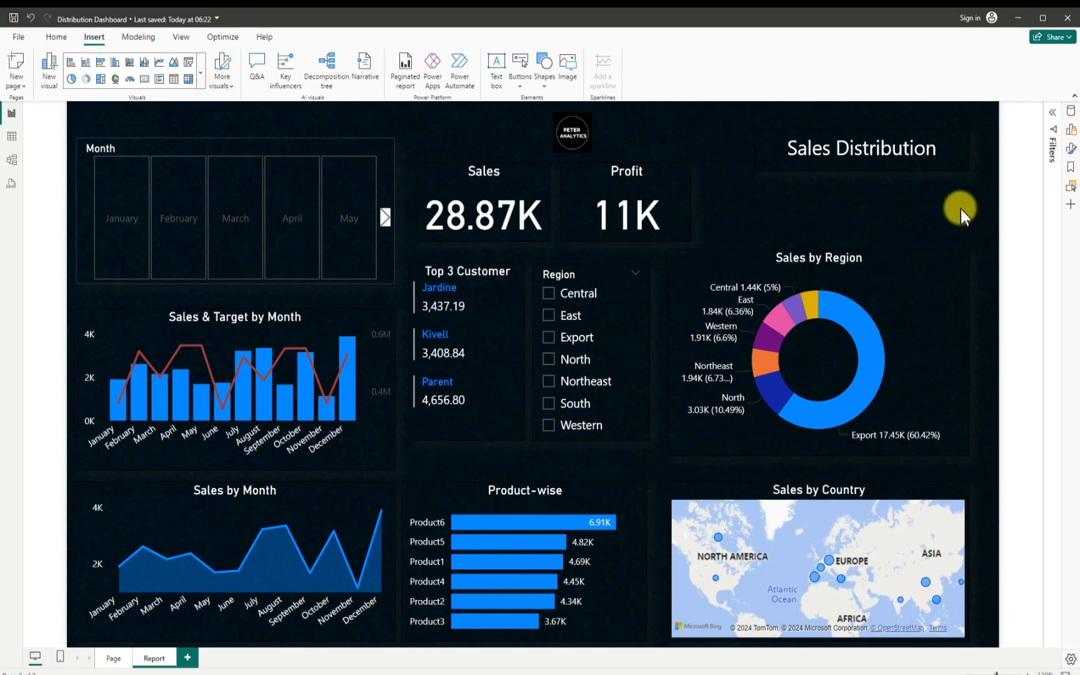